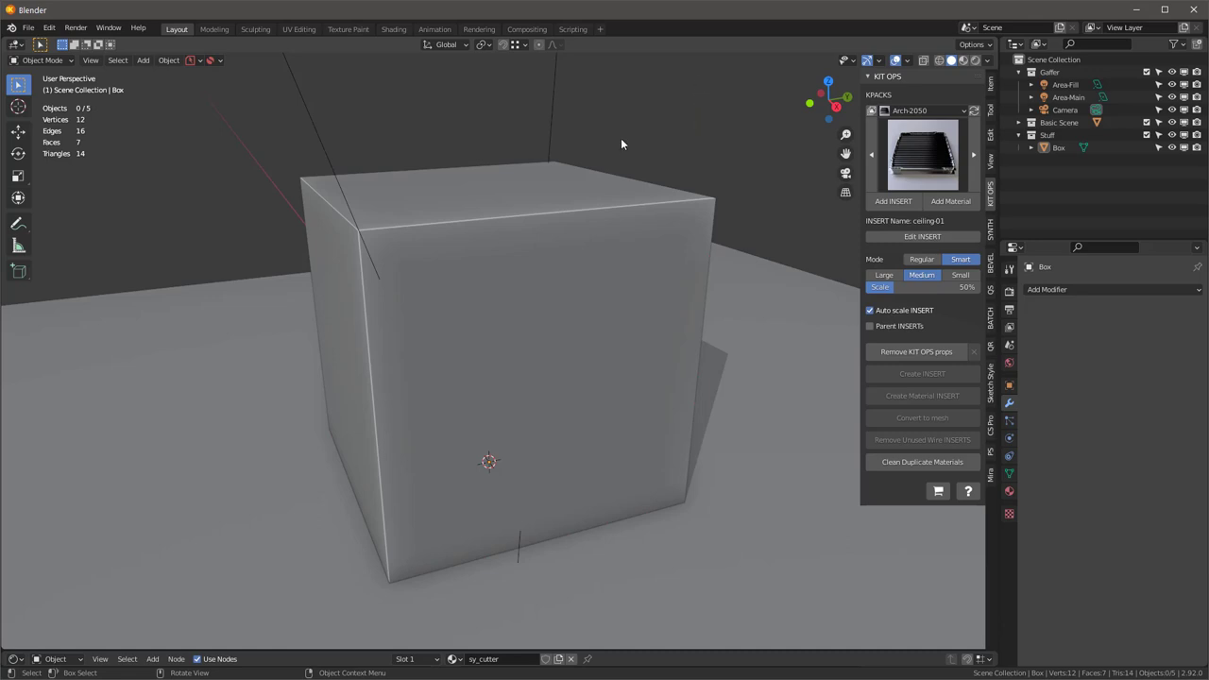
Delete every object in the scene and the remaining Gaffer, Basic Scene and Stuff collections
key("a")
key("x")
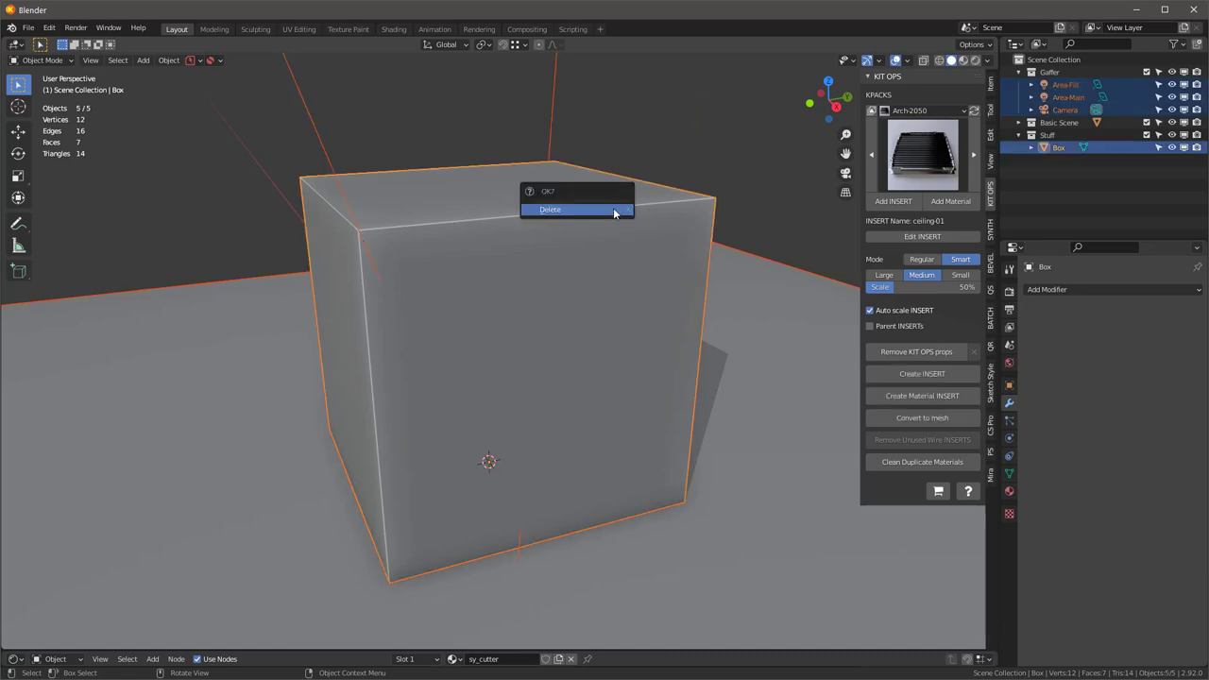
left_click(612, 208)
key("a")
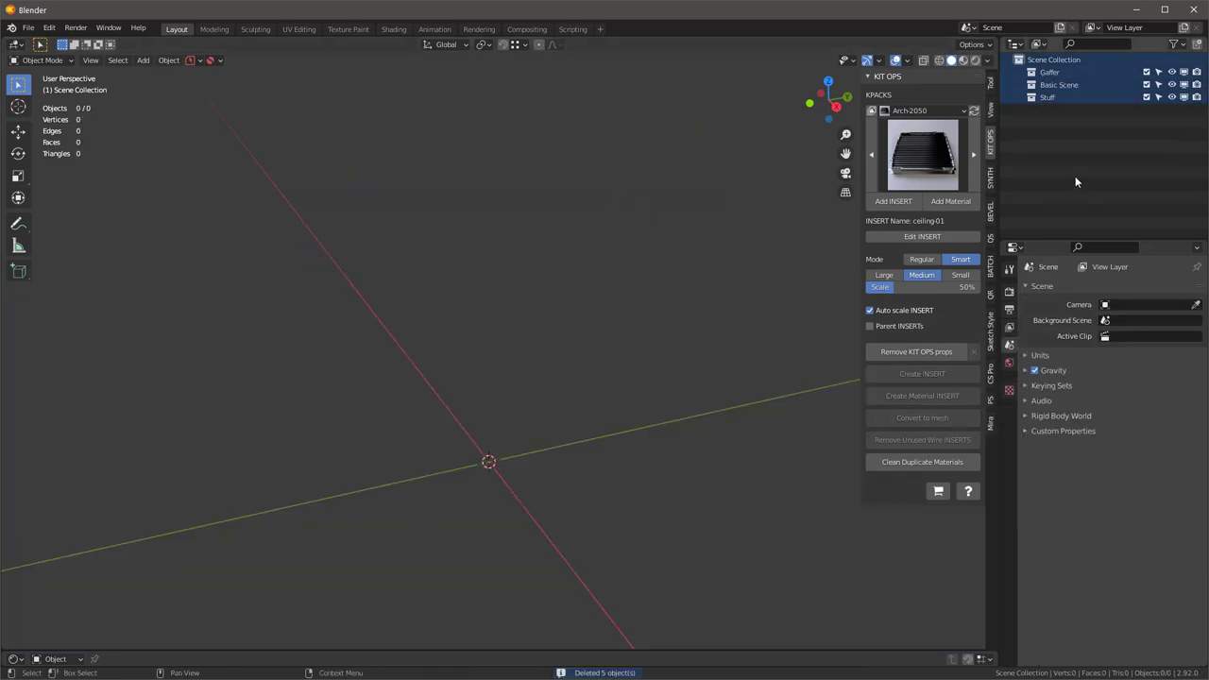
key("x")
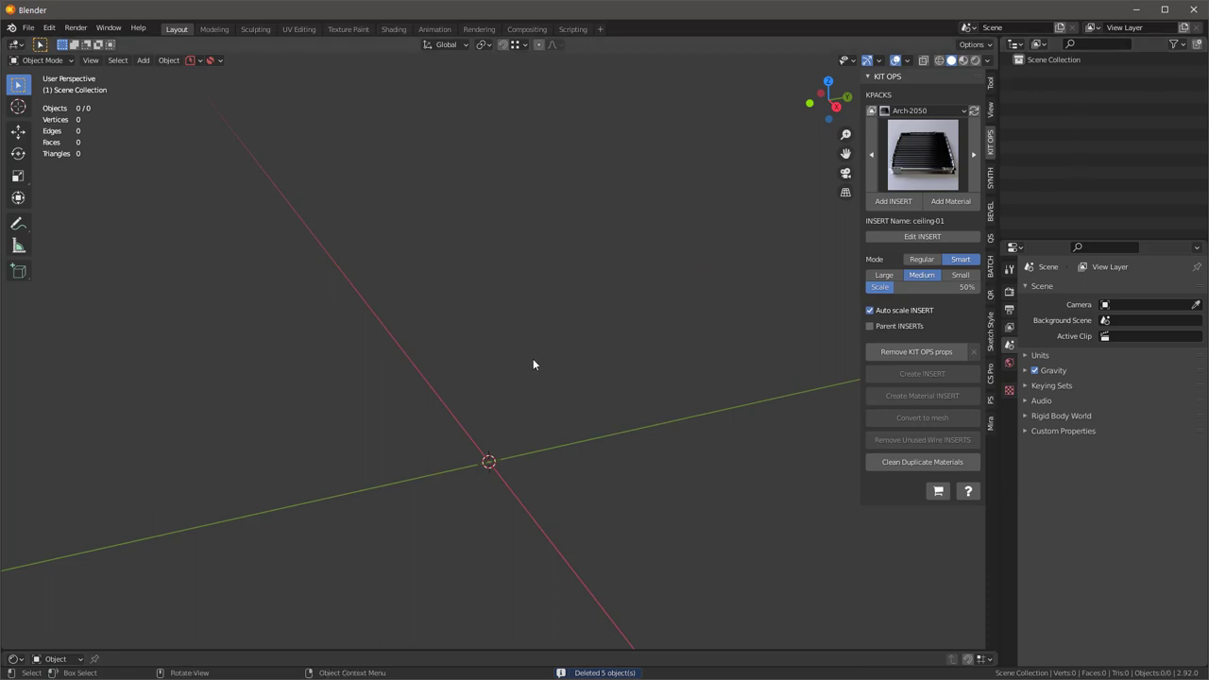
Add a mesh plane and merge all its vertices at the center into a single vertex
middle_click_drag(533, 365, 510, 295)
key("shift+a")
mouse_move(511, 293)
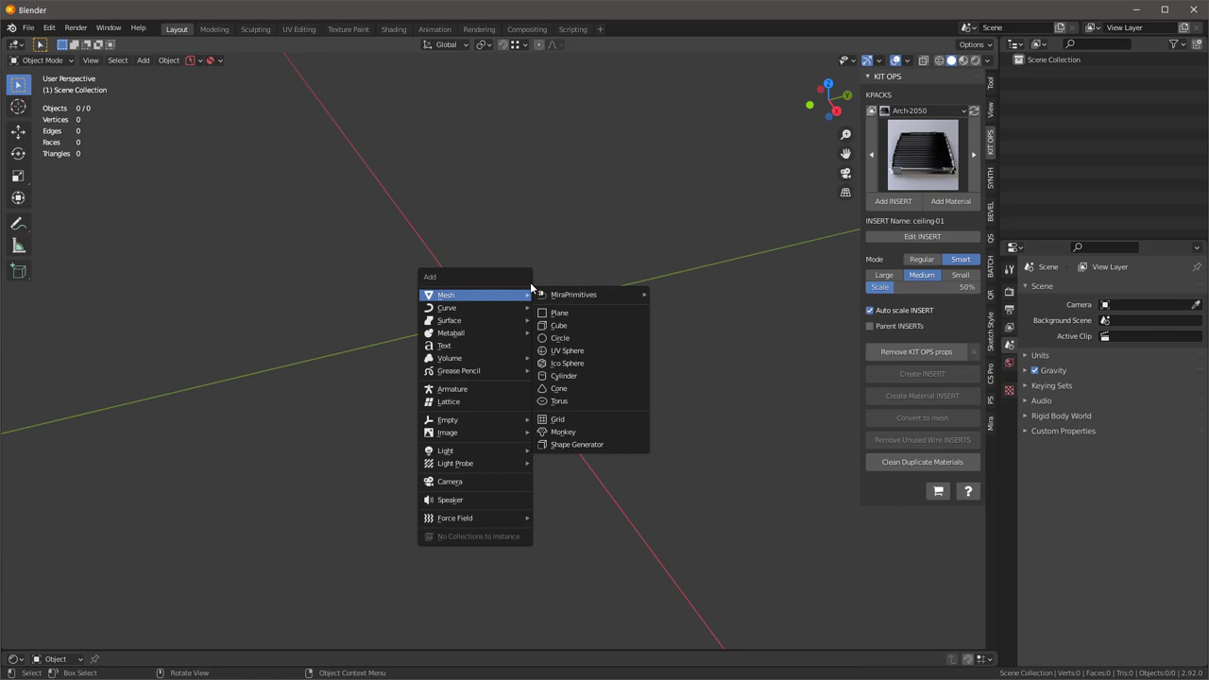
left_click(587, 314)
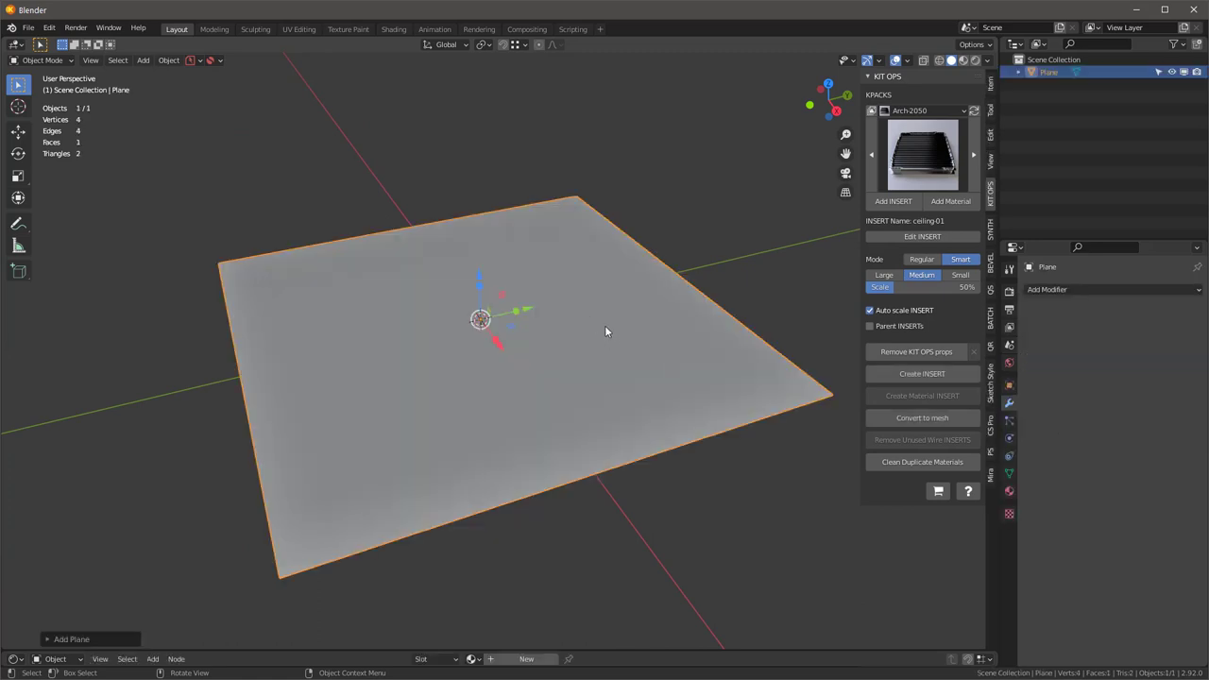
key("Tab")
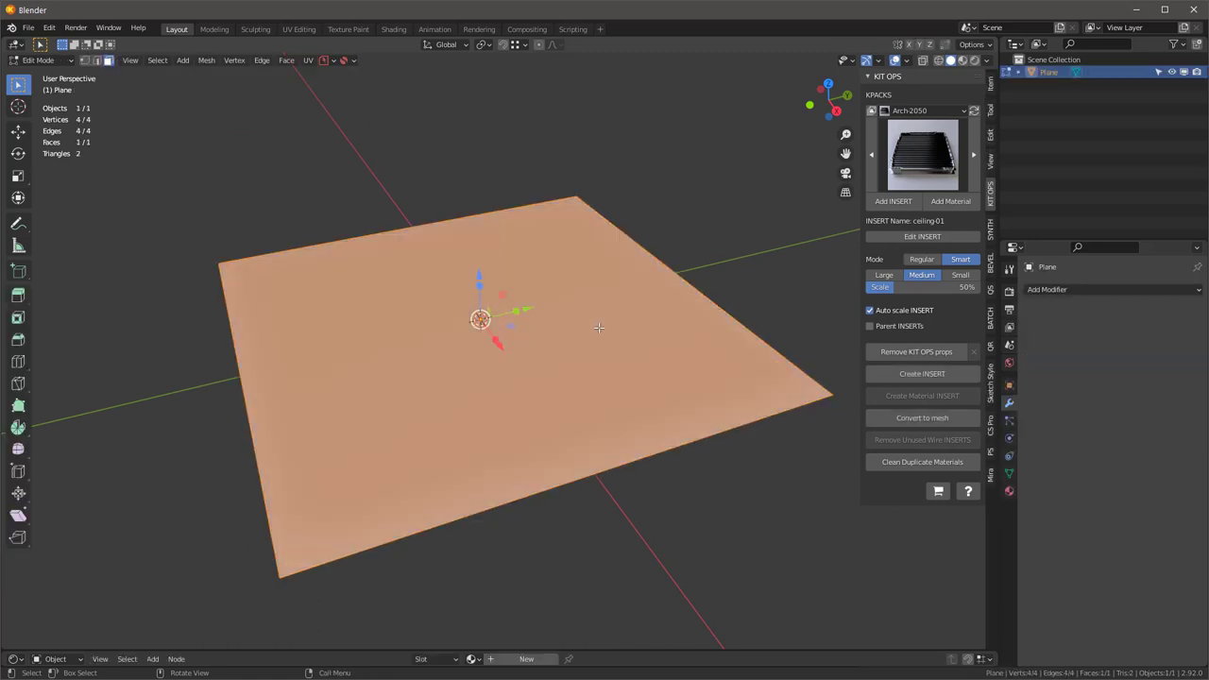
key("m")
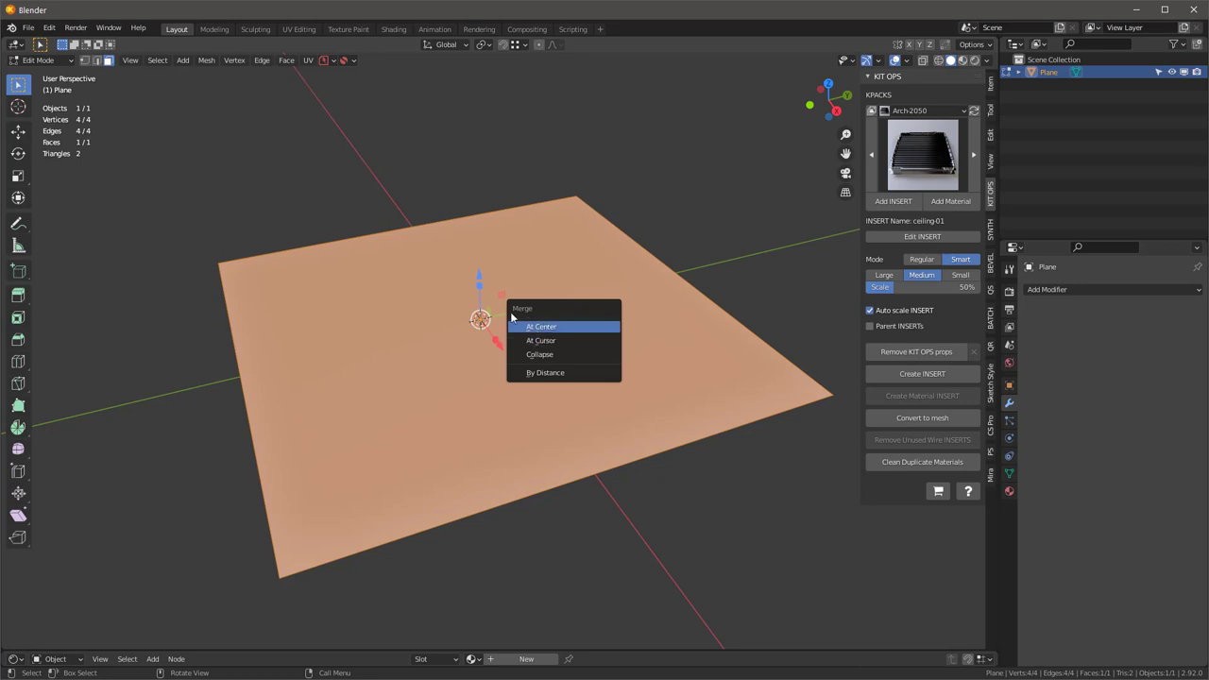
left_click(546, 327)
Select the merged vertex in vertex select mode, looking from the top orthographic view
key("KP_Decimal")
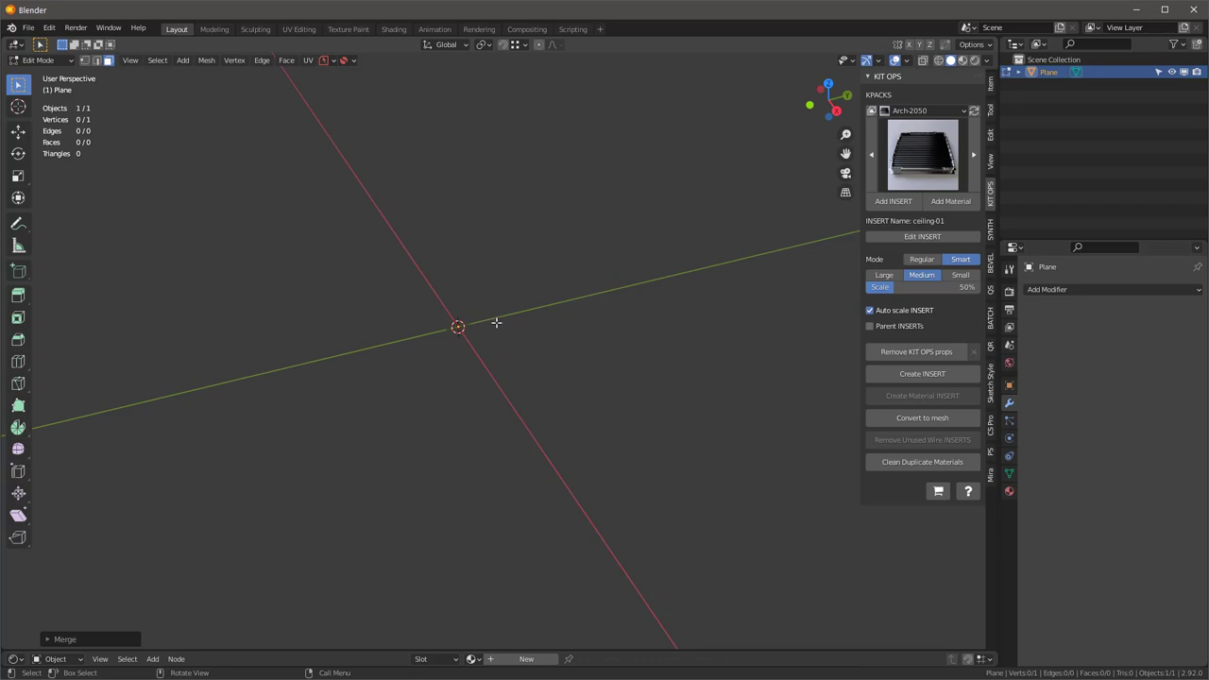
key("KP_7")
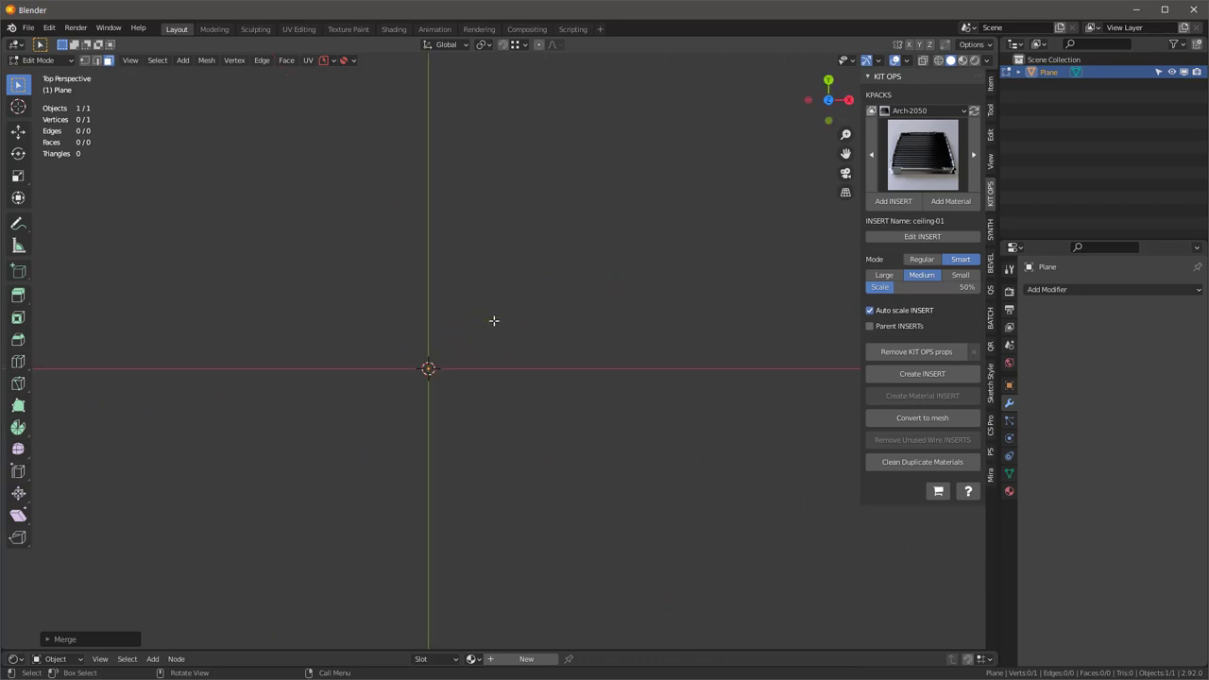
key("KP_5")
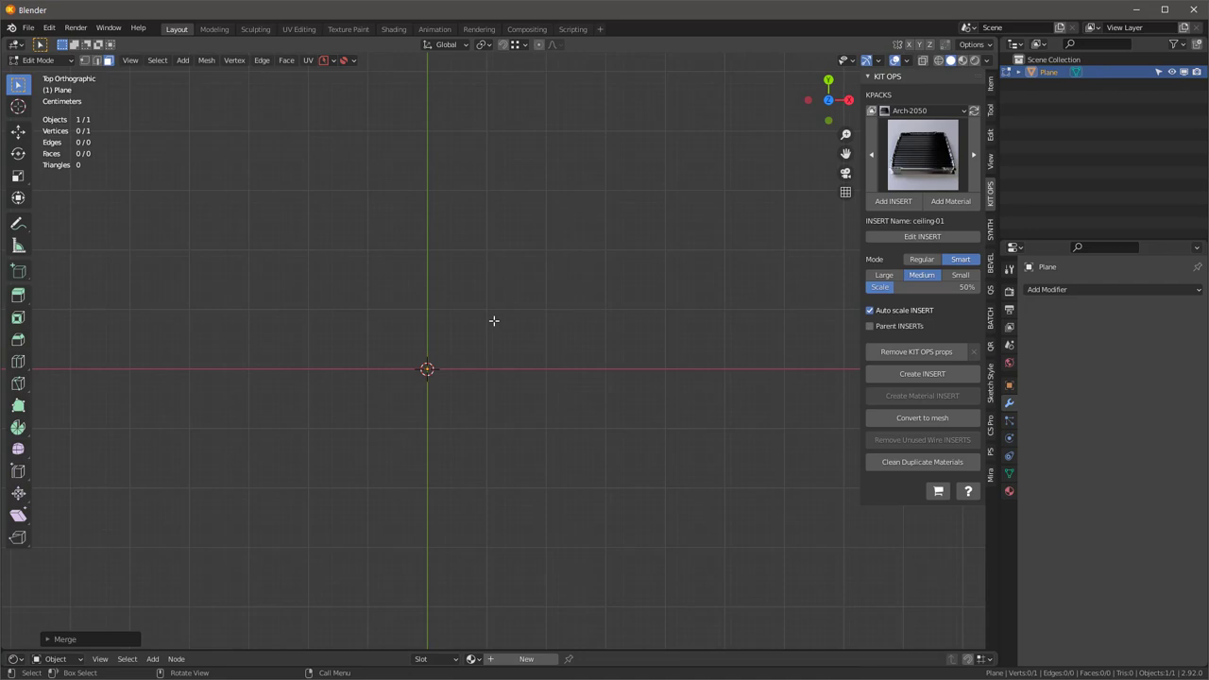
scroll(418, 278, "up", 3)
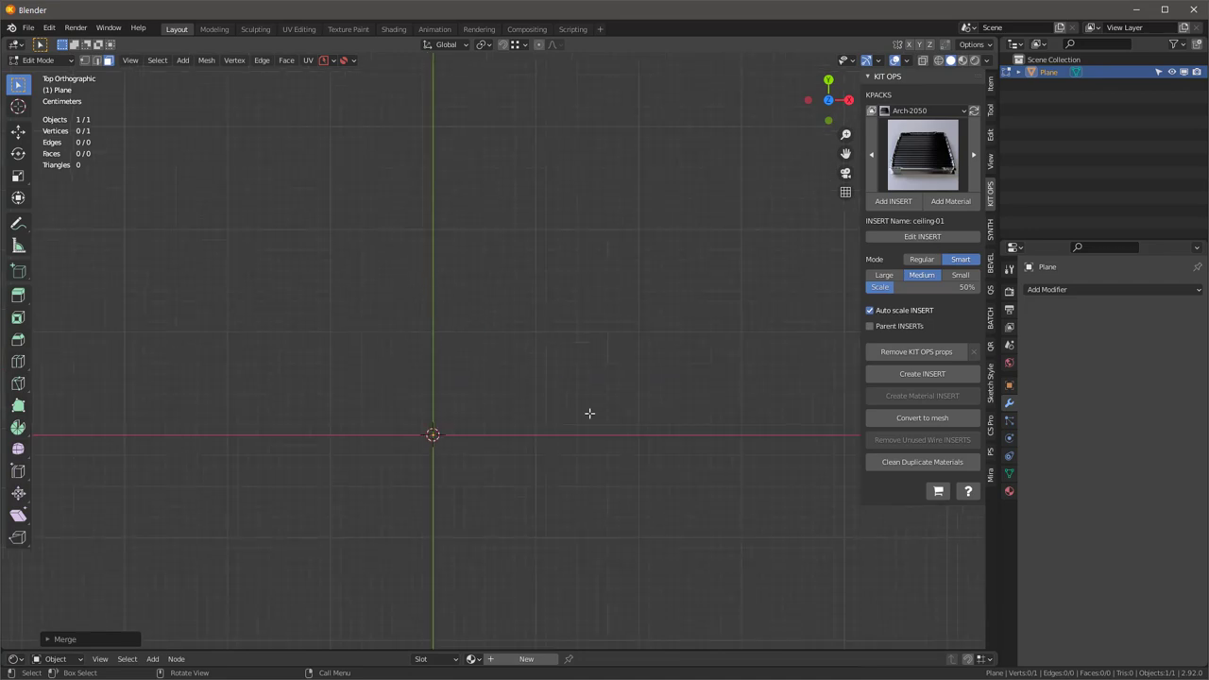
left_click(84, 61)
left_click_drag(350, 344, 538, 506)
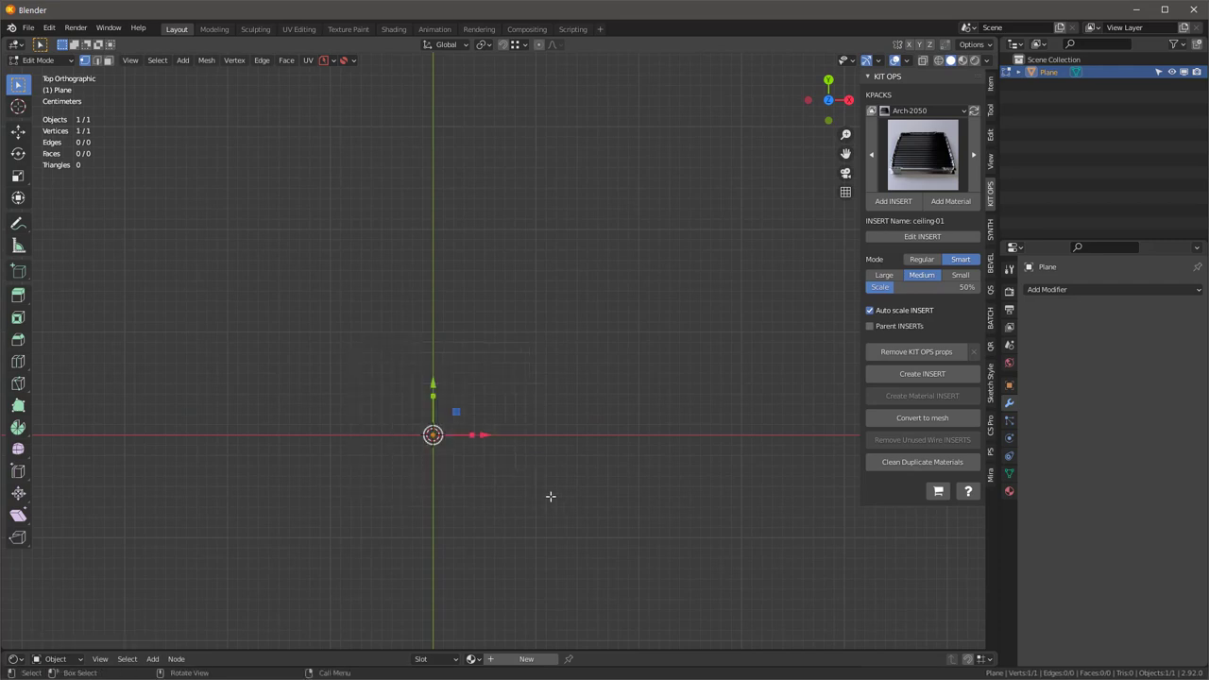
Extrude the vertex about 0.12 m up along Y, diagonally up toward positive X, and up along Y again
key("e")
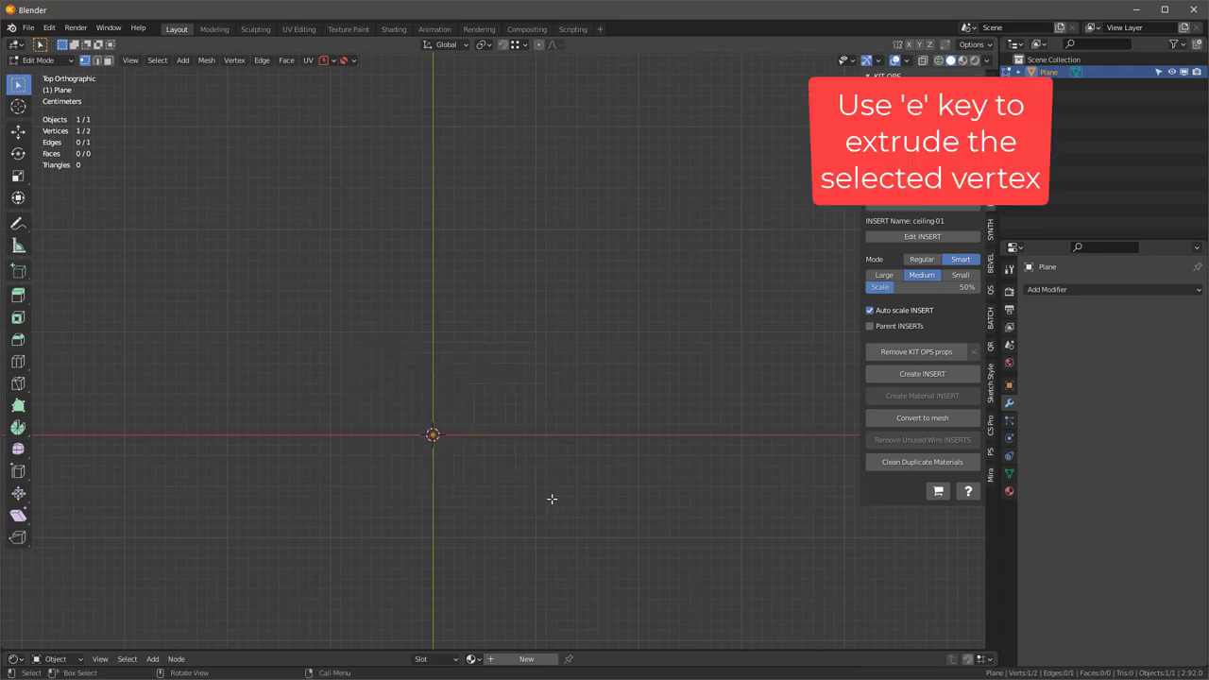
key("y")
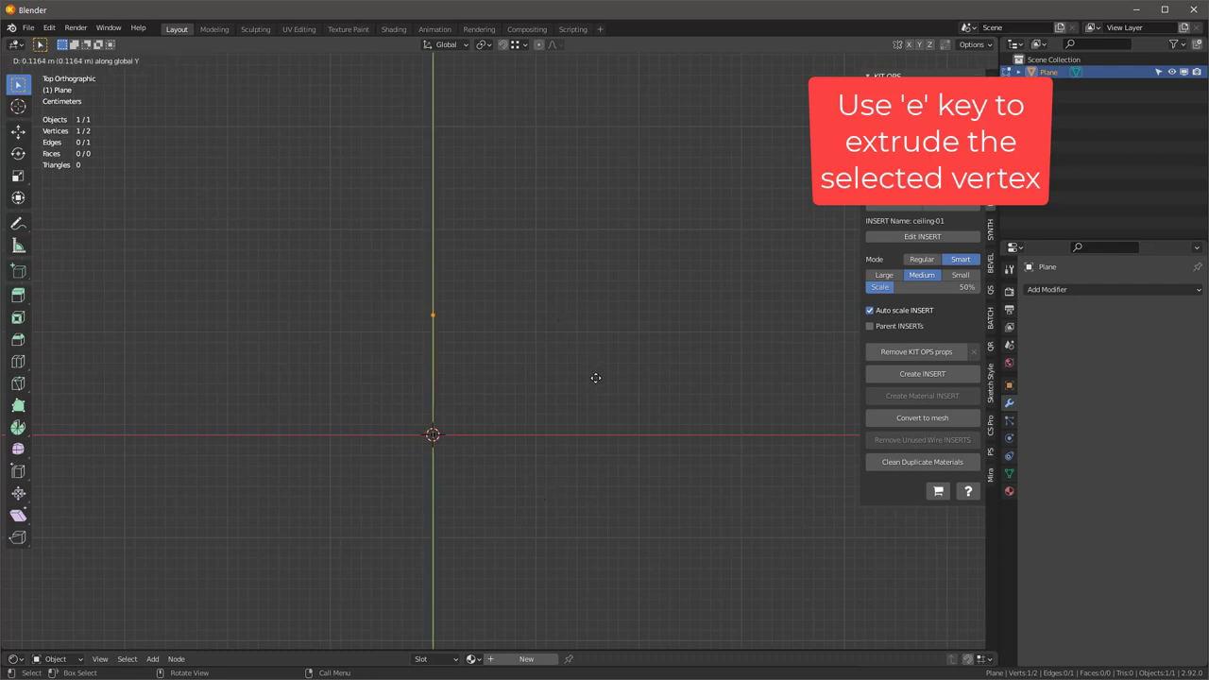
left_click(595, 375)
key("e")
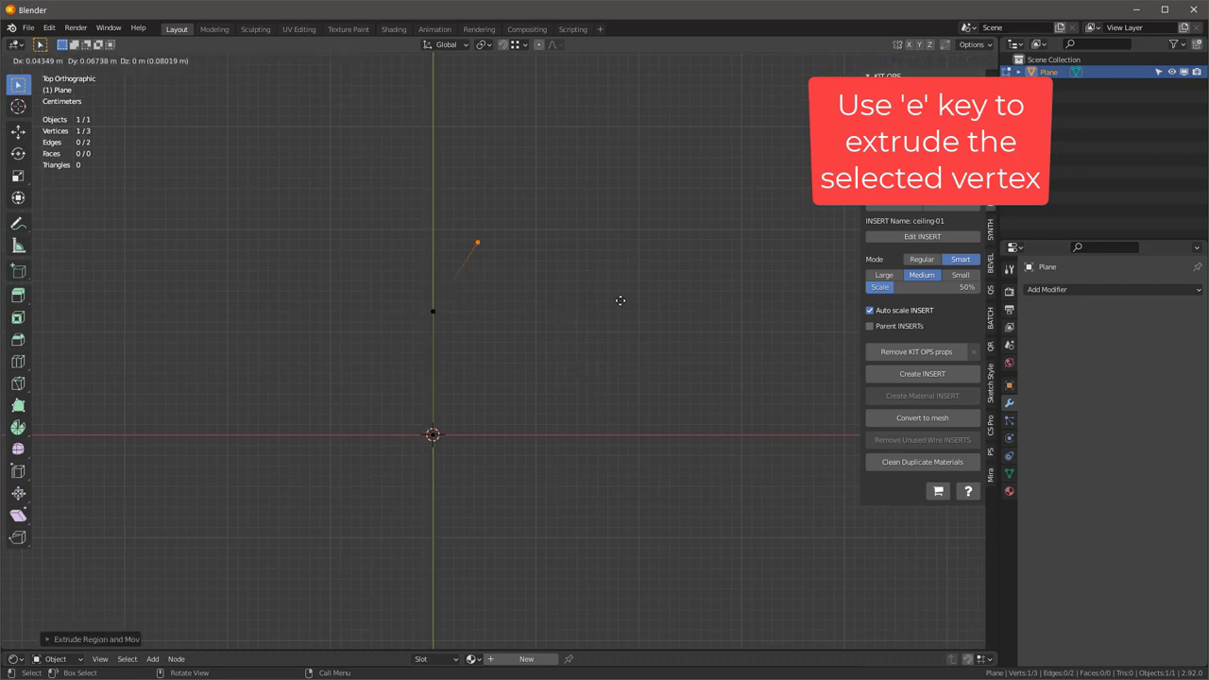
left_click(629, 294)
key("e")
key("y")
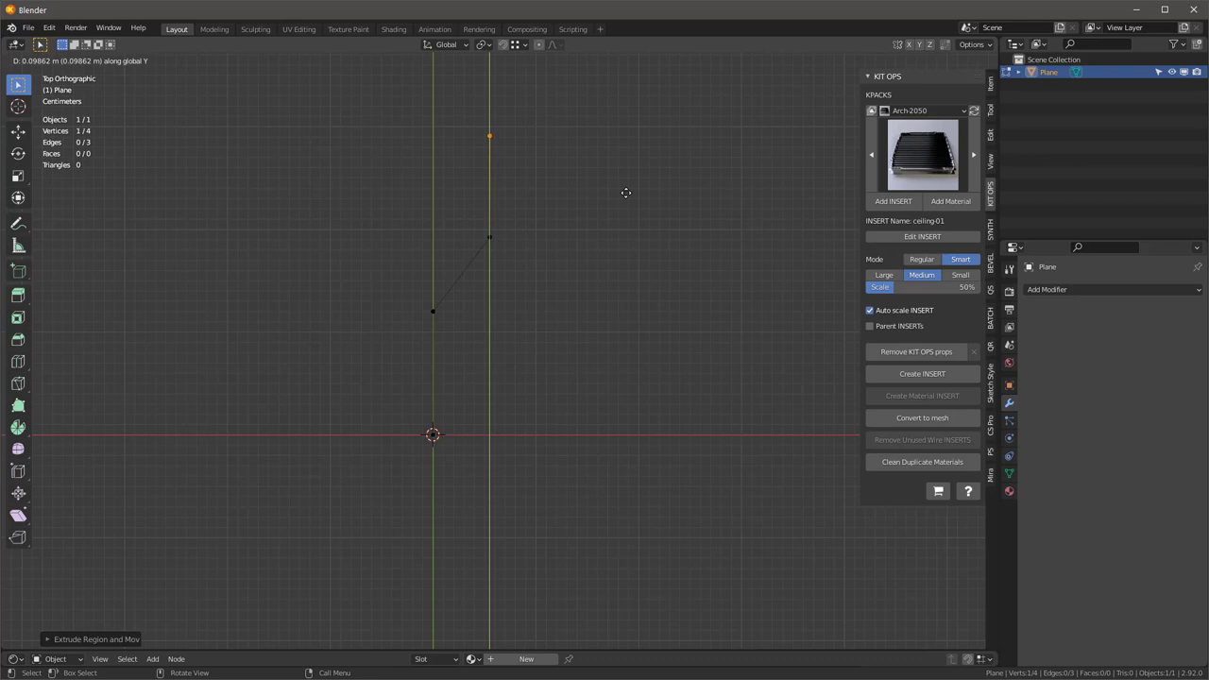
left_click(627, 162)
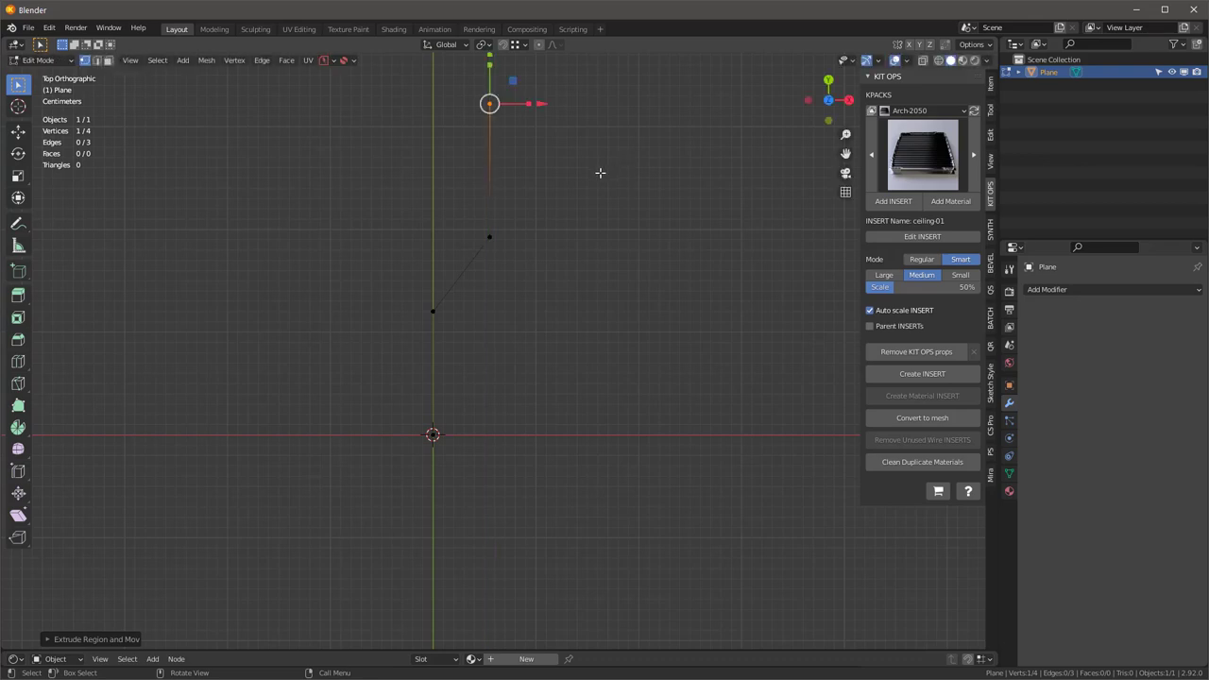
Extrude the outline's top edge along positive X and a short segment down along Y
key("e")
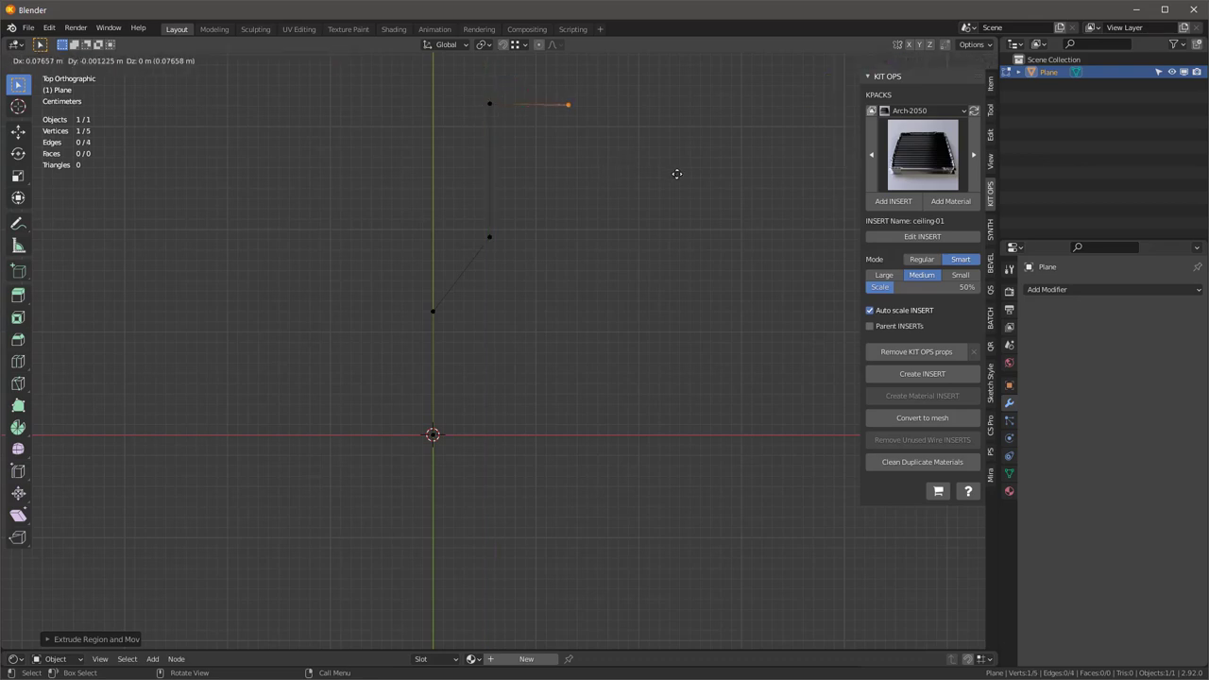
key("x")
left_click(715, 178)
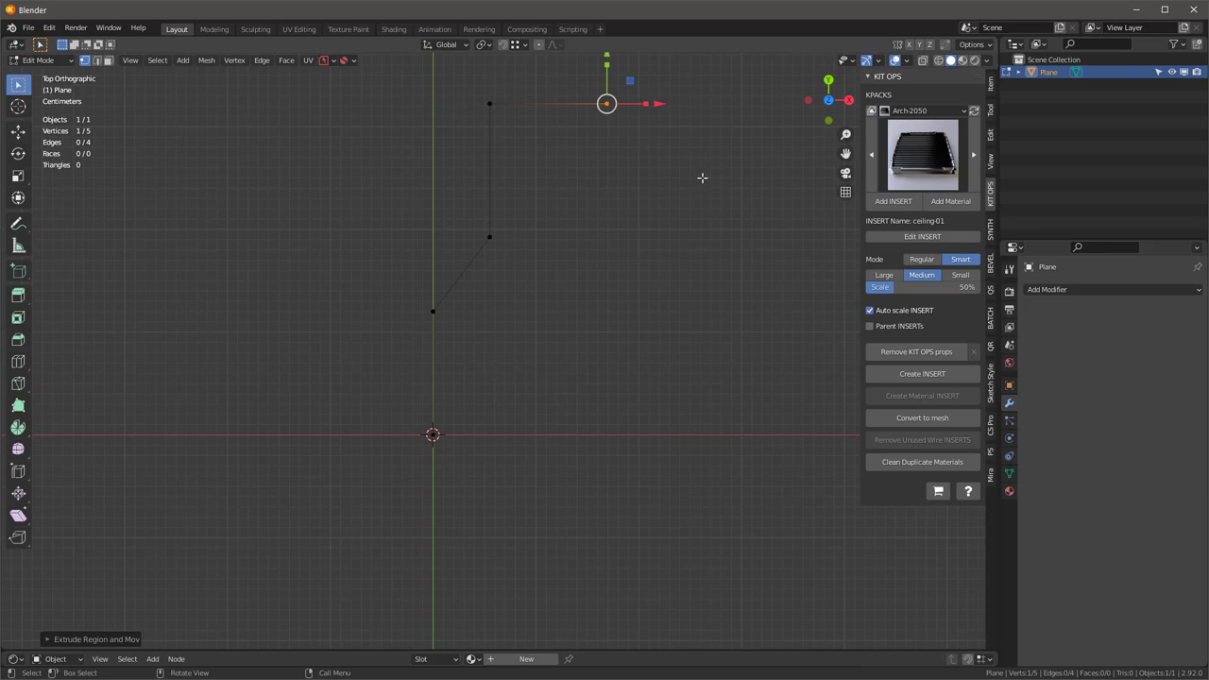
key("e")
key("y")
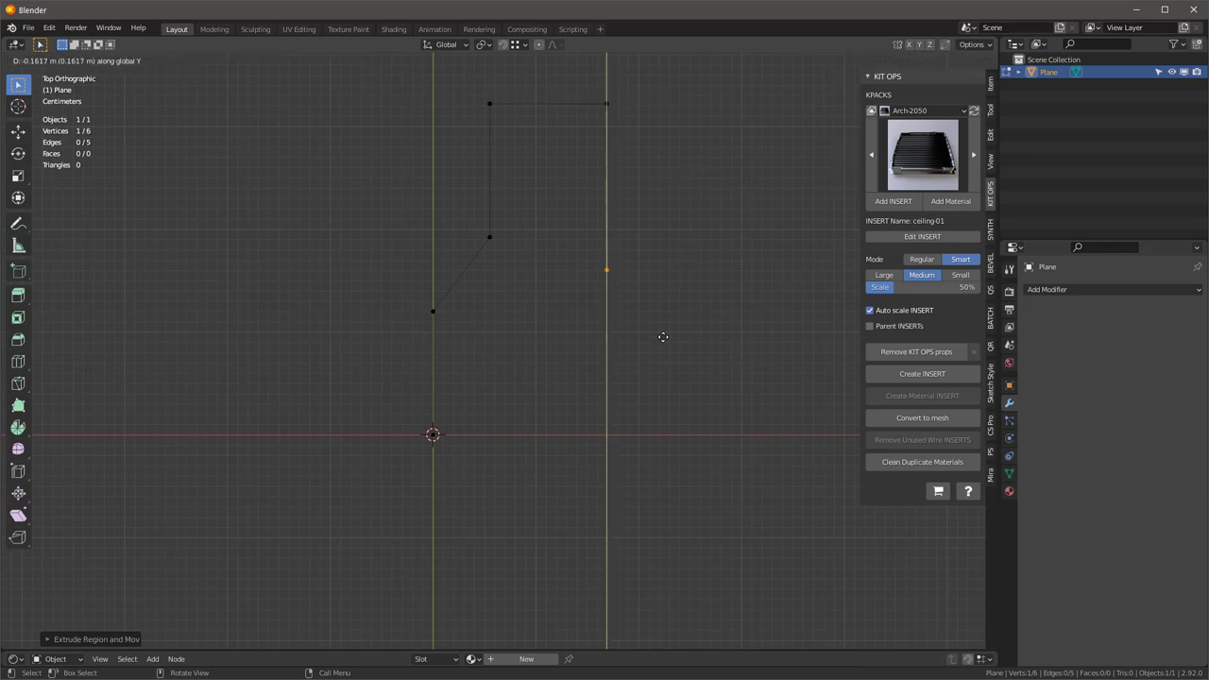
left_click(628, 232)
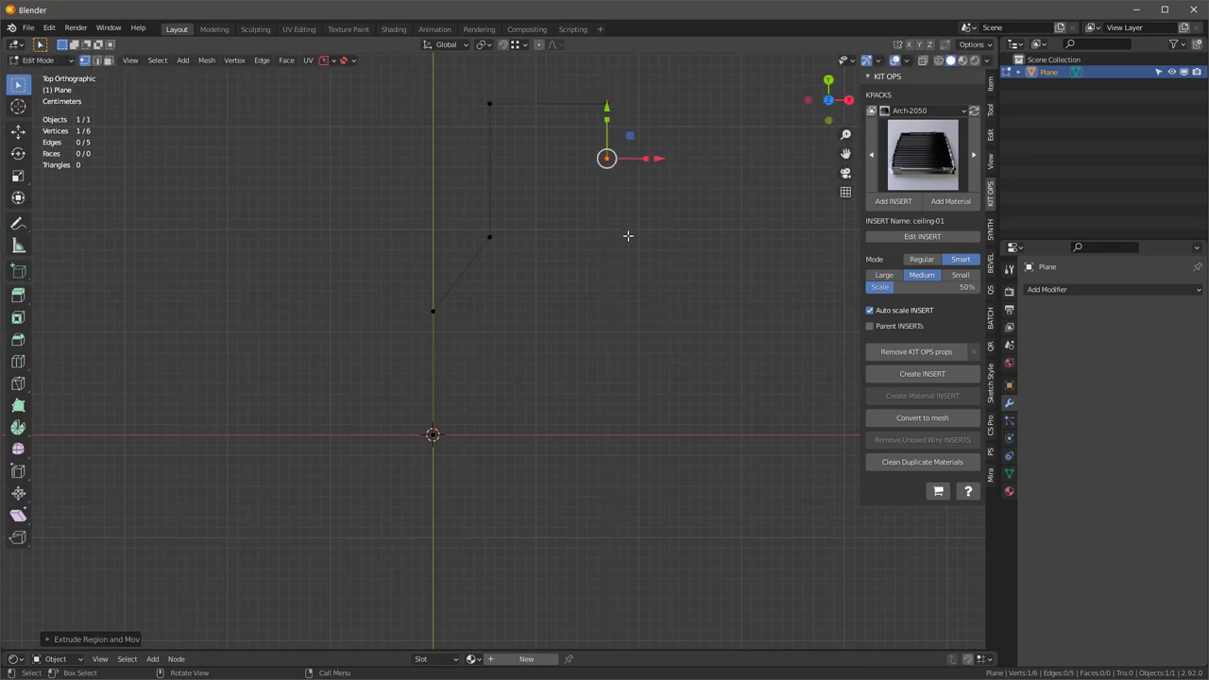
Extrude a short diagonal inward, a segment about 0.16 m down along Y, and a diagonal down to near the X axis
key("e")
left_click(599, 259)
key("e")
key("y")
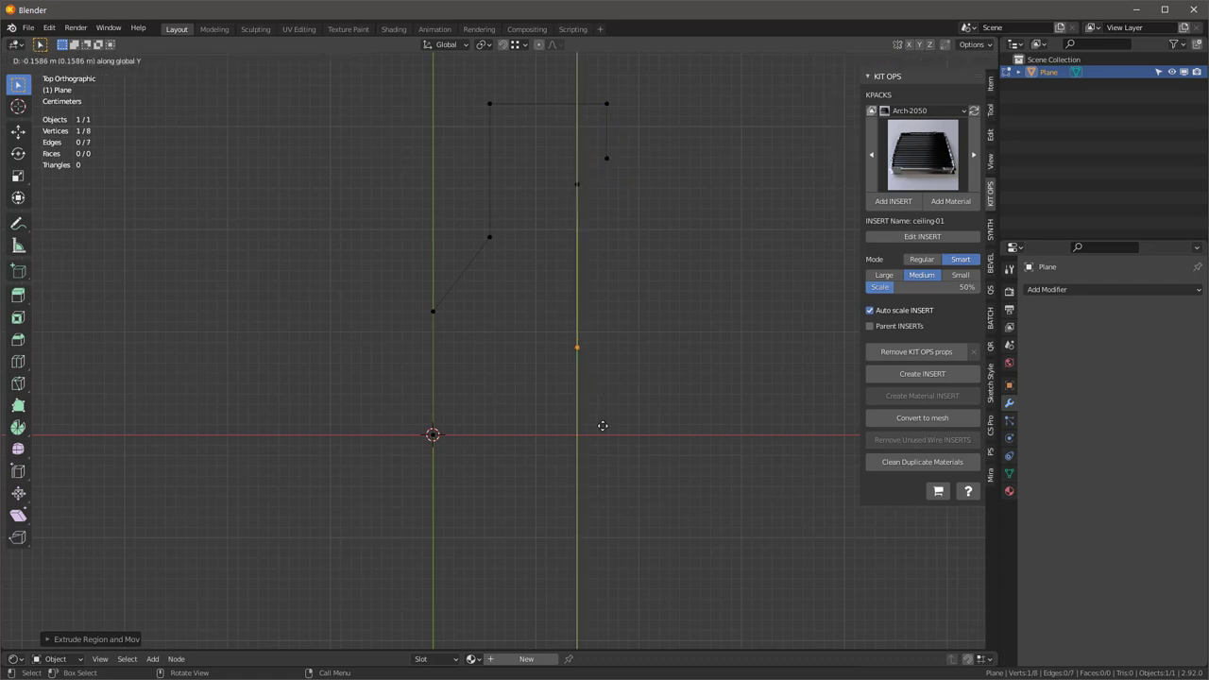
left_click(602, 426)
key("e")
left_click(551, 503)
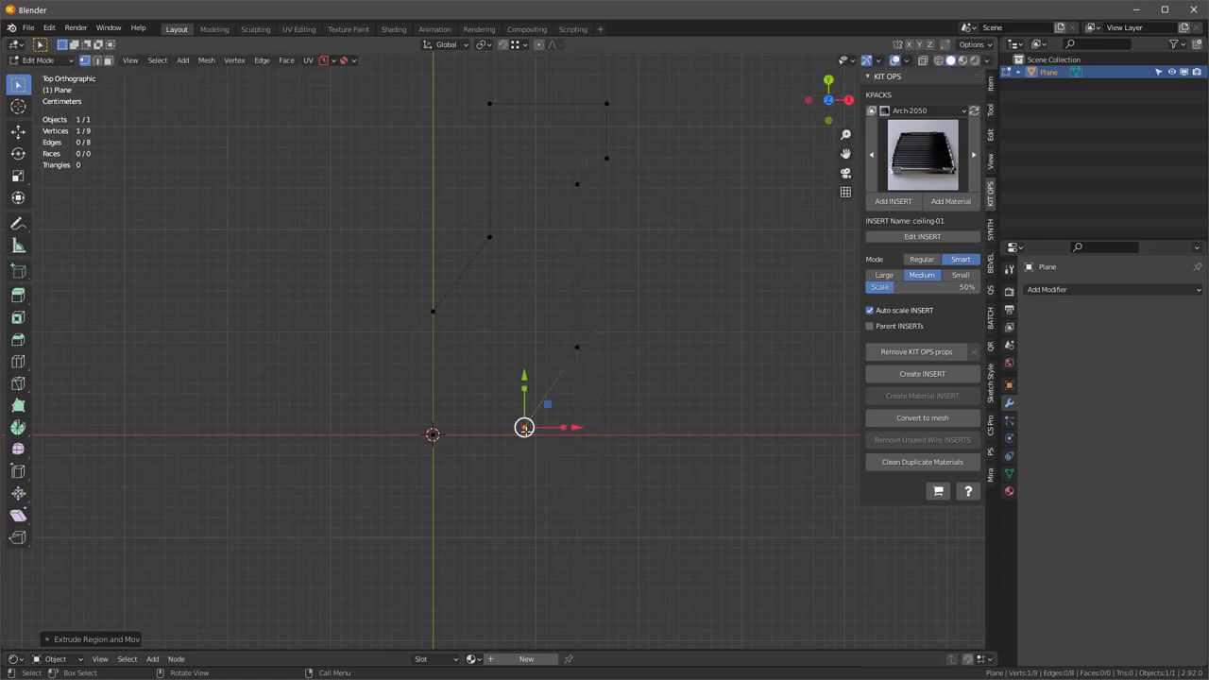
Close the outline with an edge to the starting vertex and snap the last vertex level with it on the X axis
left_click_drag(398, 411, 439, 450, "shift")
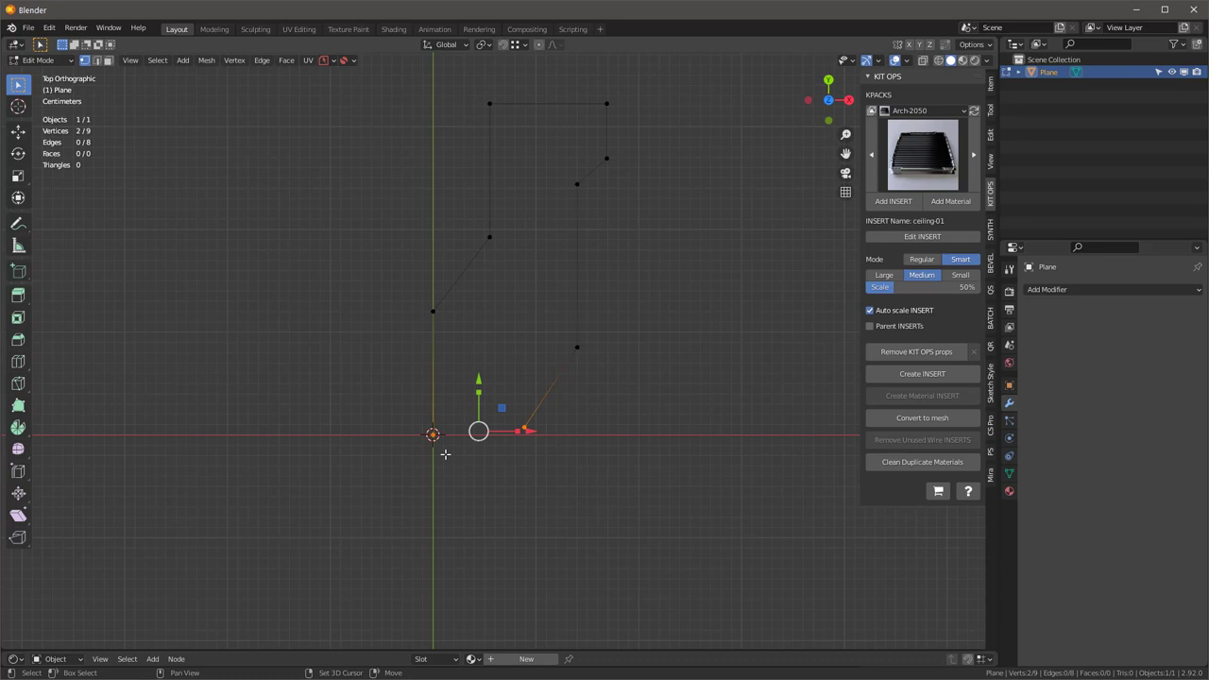
key("f")
left_click_drag(515, 404, 551, 448)
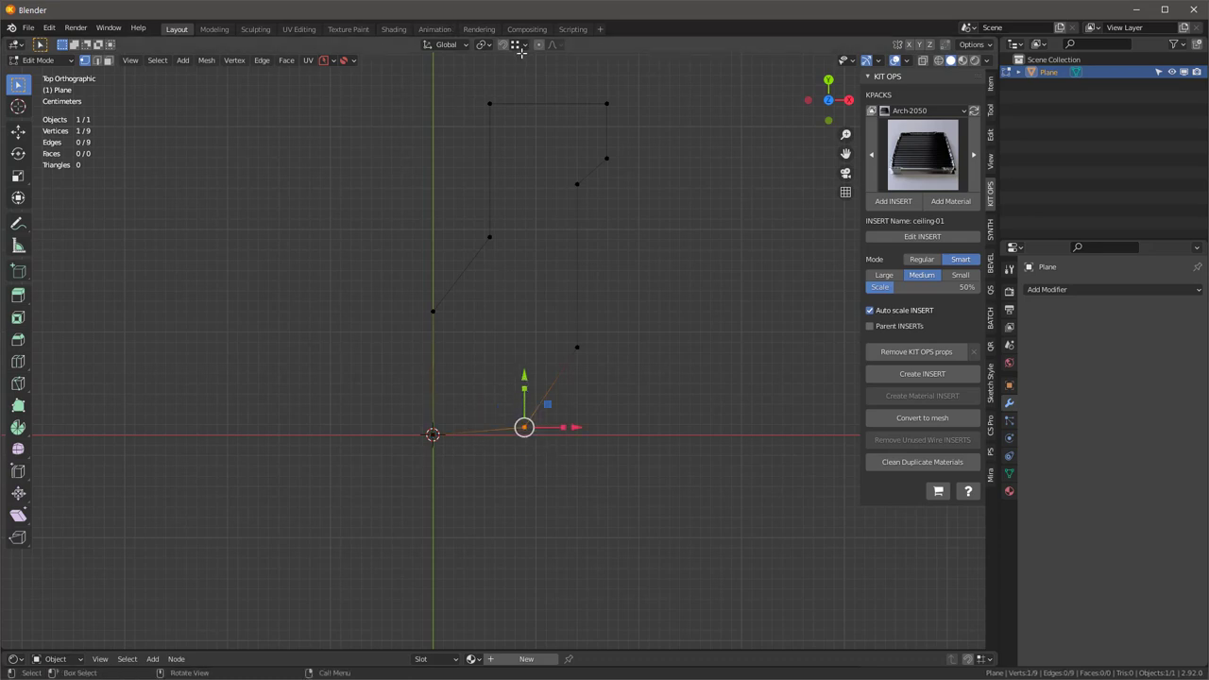
key("ctrl+shift+Tab")
left_click_drag(523, 380, 502, 481)
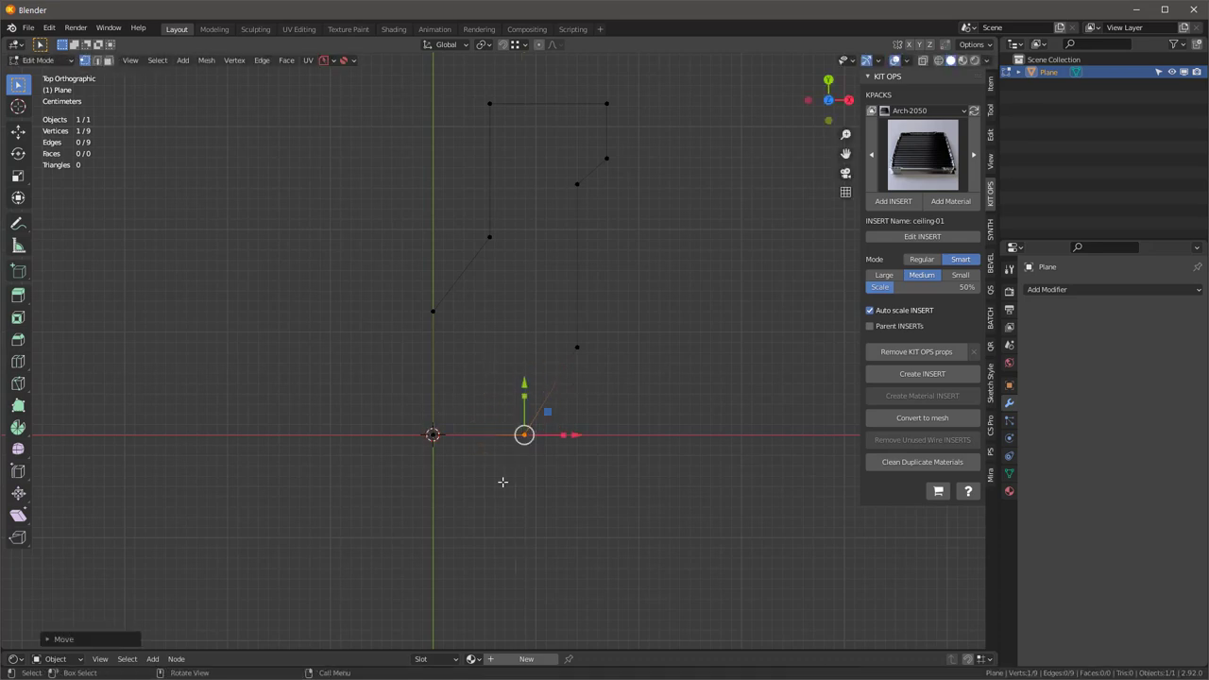
Shift the outline's upper-left vertical edge toward the Y axis and move the two notch vertices on its right side slightly down
scroll(643, 277, "down", 1)
scroll(642, 278, "up", 2)
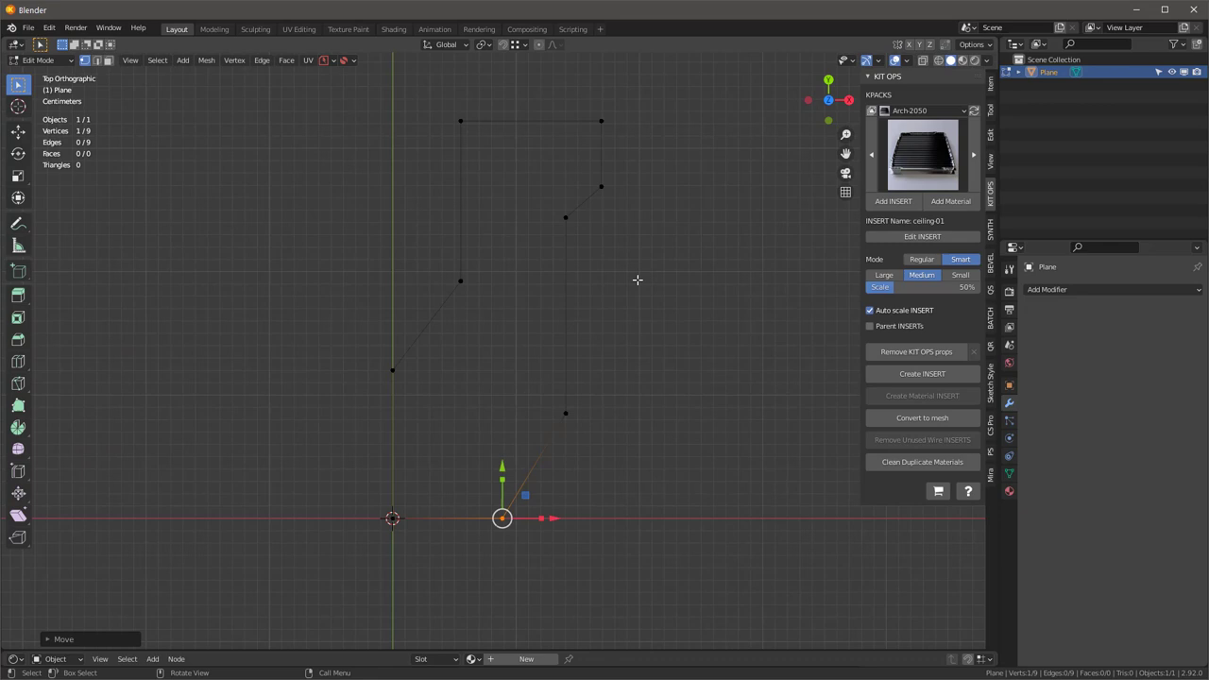
scroll(618, 344, "down", 1)
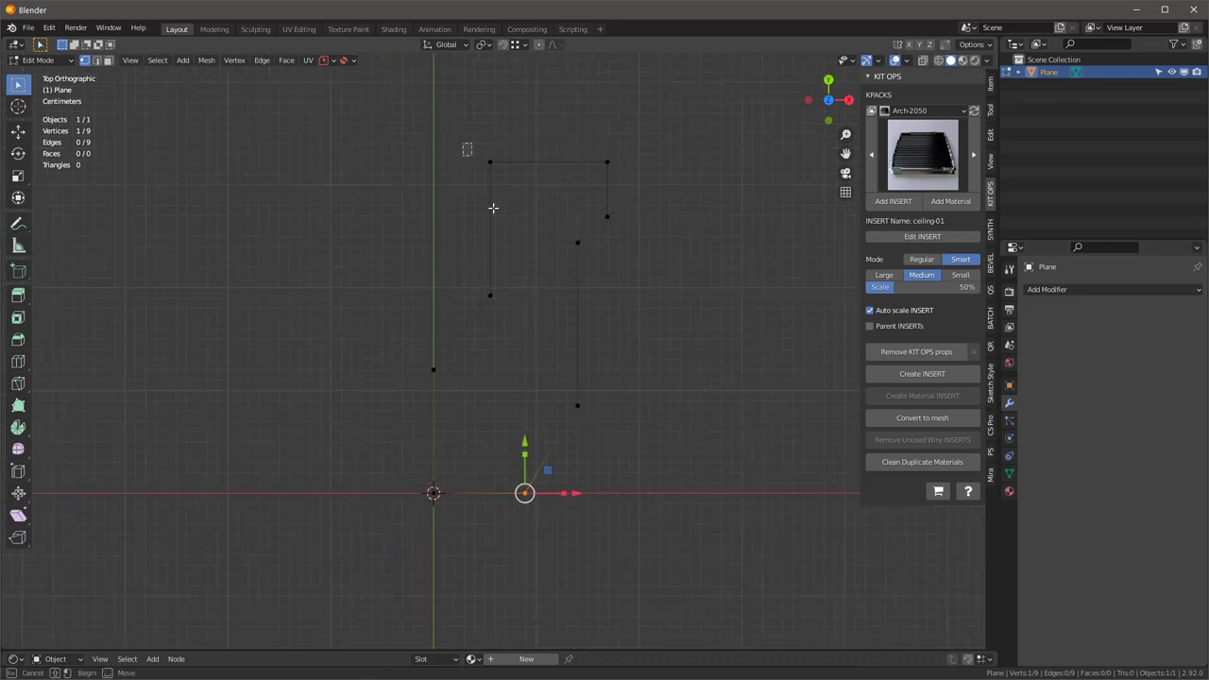
left_click_drag(467, 148, 516, 310)
left_click_drag(543, 231, 655, 273)
mouse_move(593, 184)
left_mouse_down()
mouse_move(592, 211)
mouse_move(591, 195)
left_mouse_up()
Move the vertex at the lower end of the outline's right vertical edge up along Y
middle_click_drag(630, 451, 639, 402, "shift")
left_click_drag(551, 330, 625, 386)
left_click_drag(589, 305, 581, 275)
Return to Object Mode and add a Skin modifier to the outline
key("Tab")
middle_click_drag(638, 321, 649, 283)
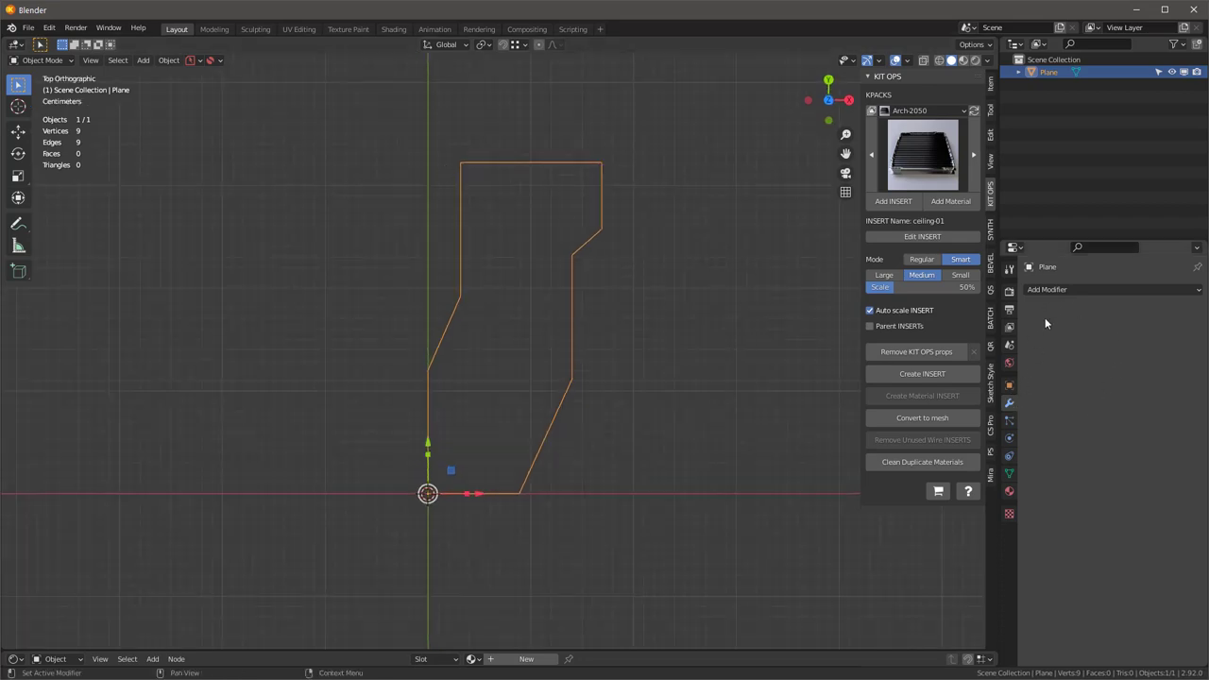
left_click(1048, 290)
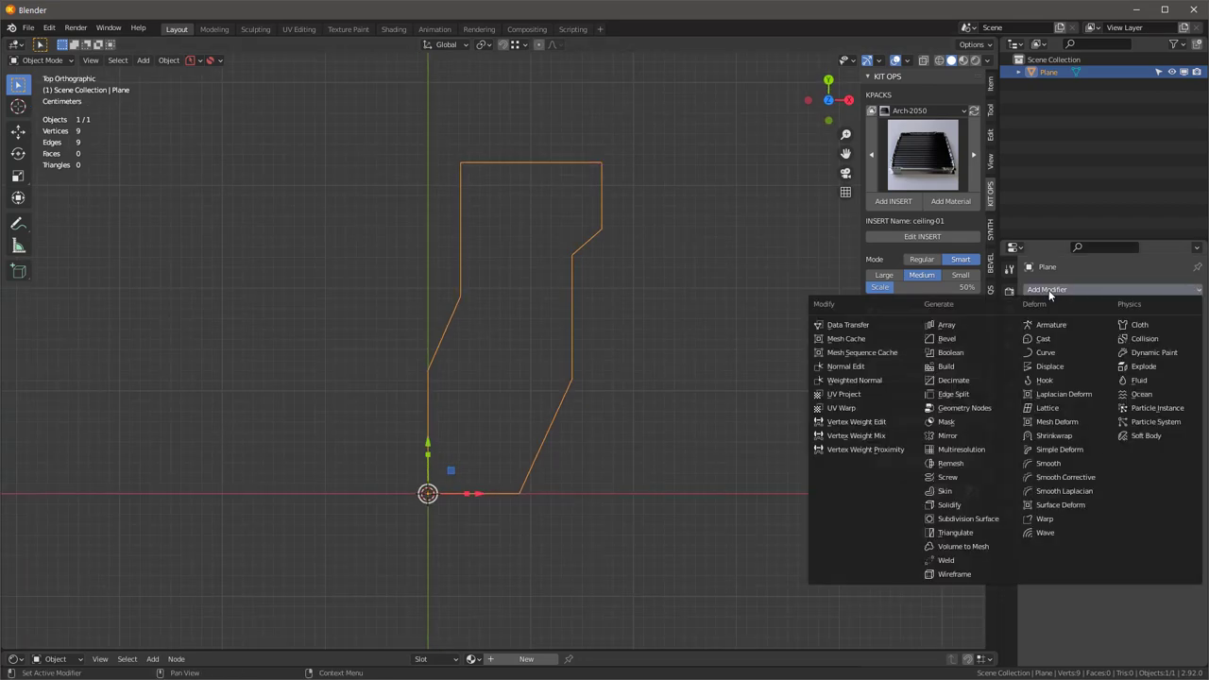
left_click(948, 492)
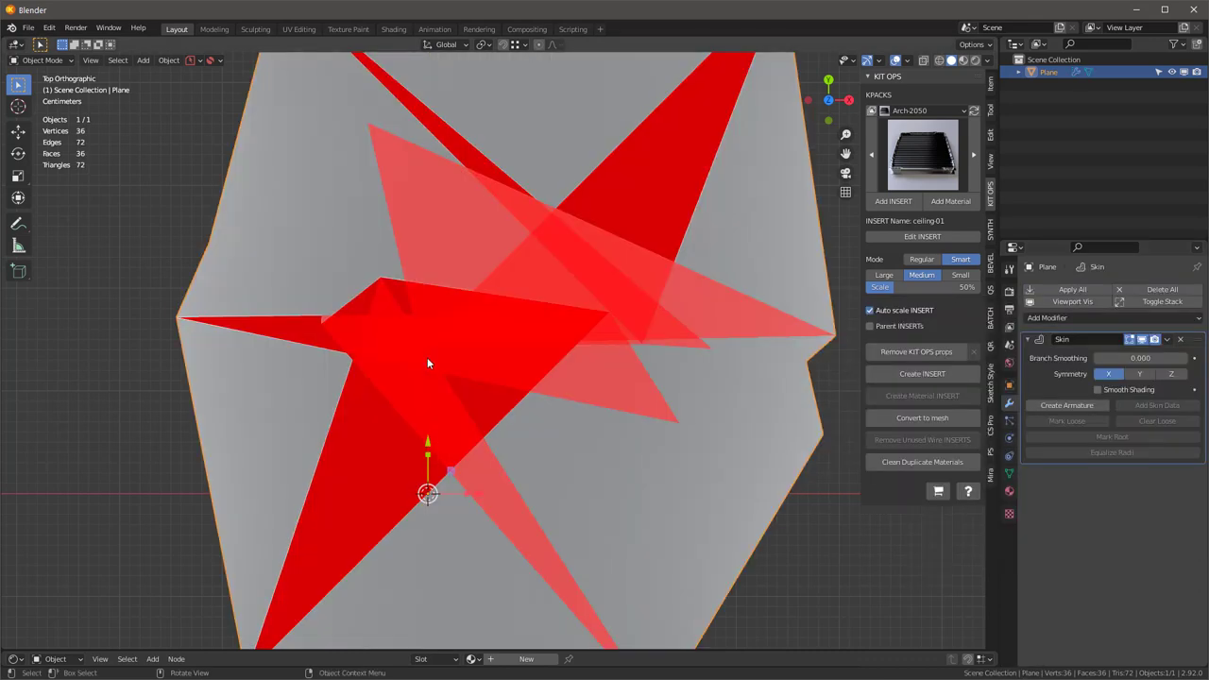
In Edit Mode with X-ray on, shrink the skin radius of all outline vertices until the skin forms a thin frame
key("Tab")
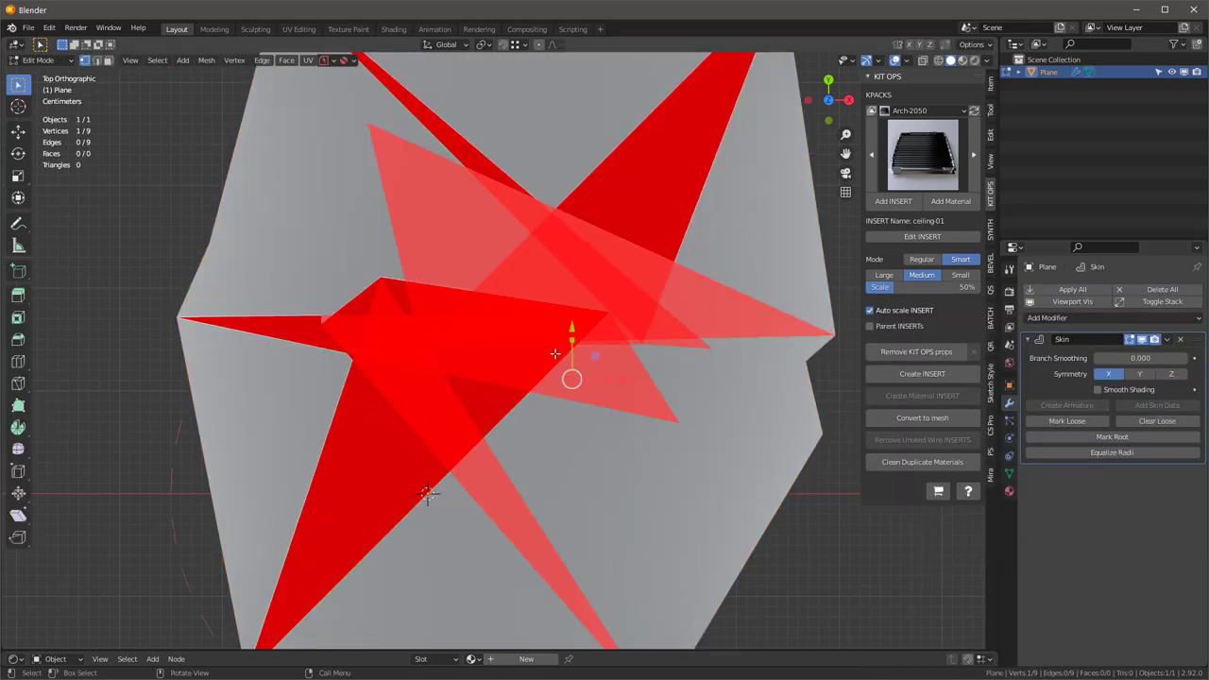
left_click(923, 61)
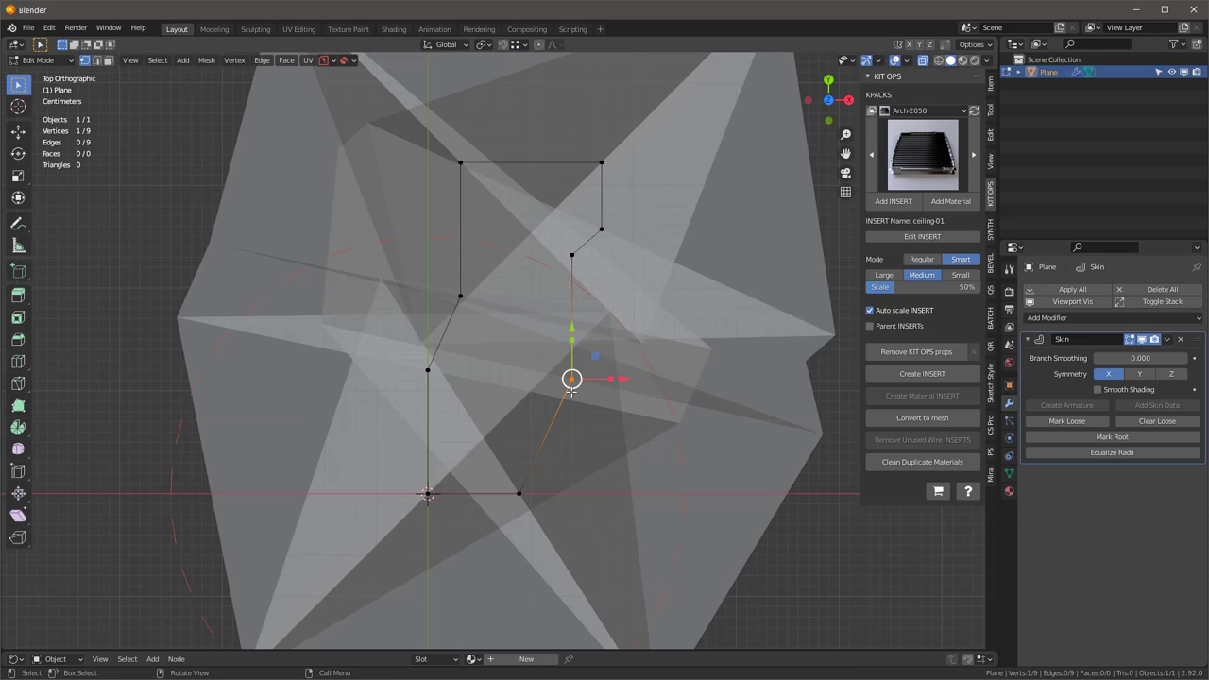
key("a")
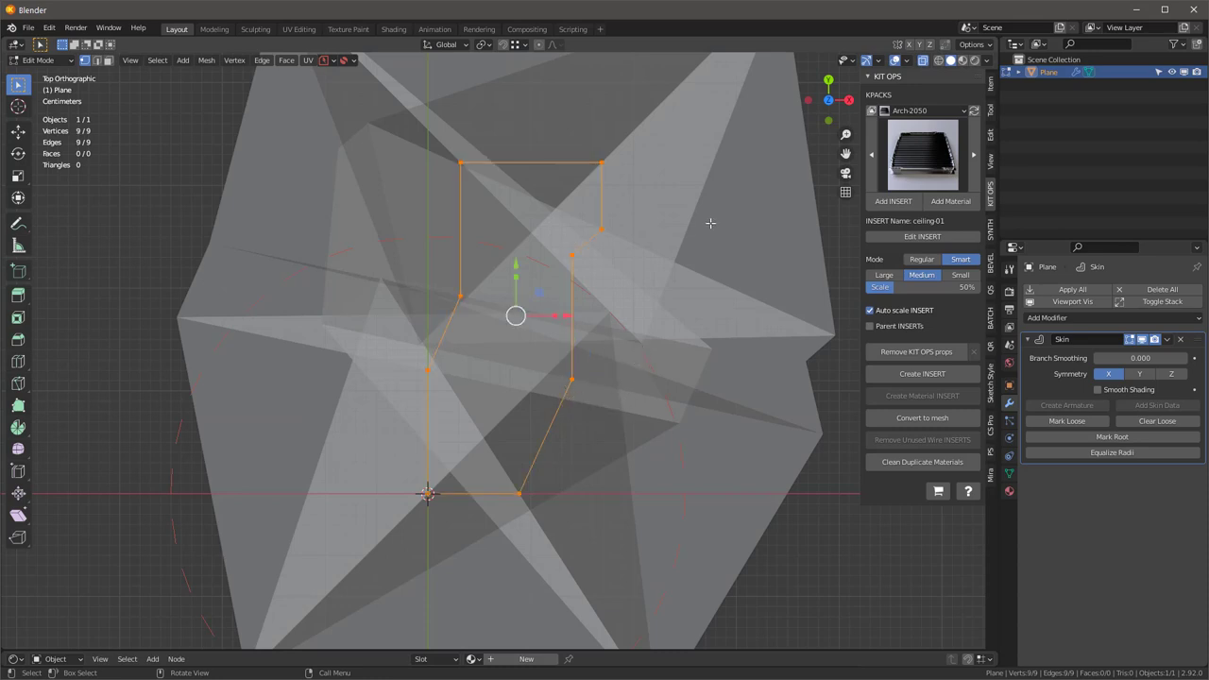
key("ctrl+a")
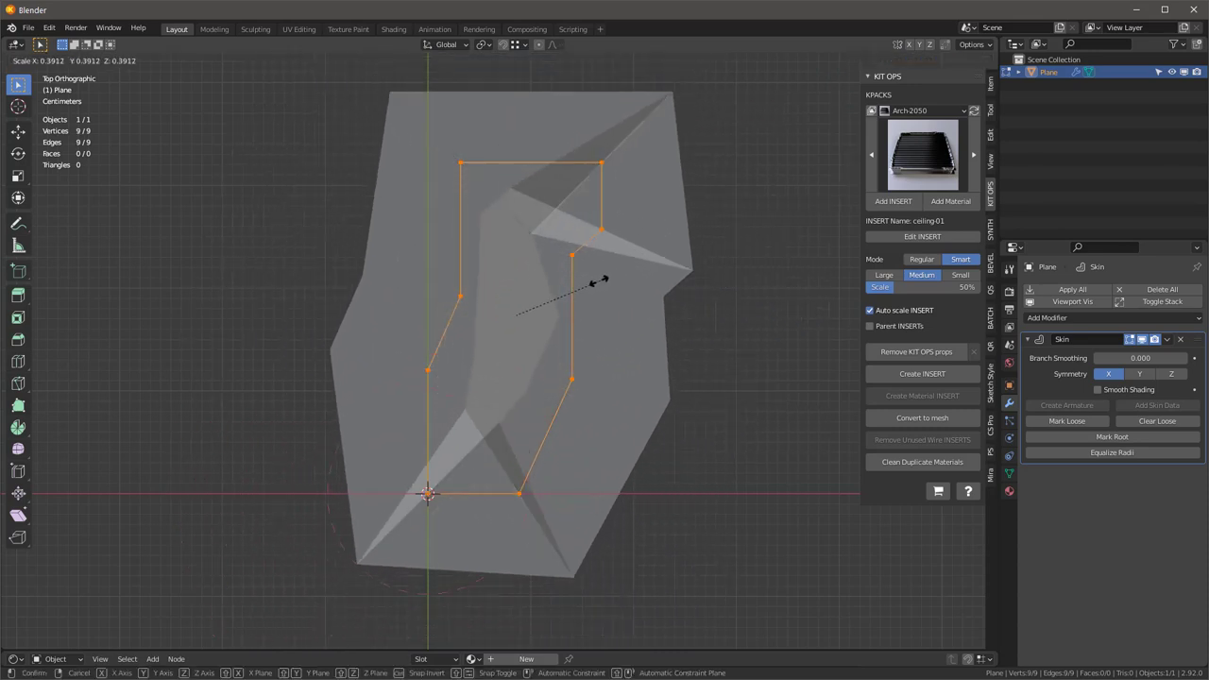
left_click(526, 313)
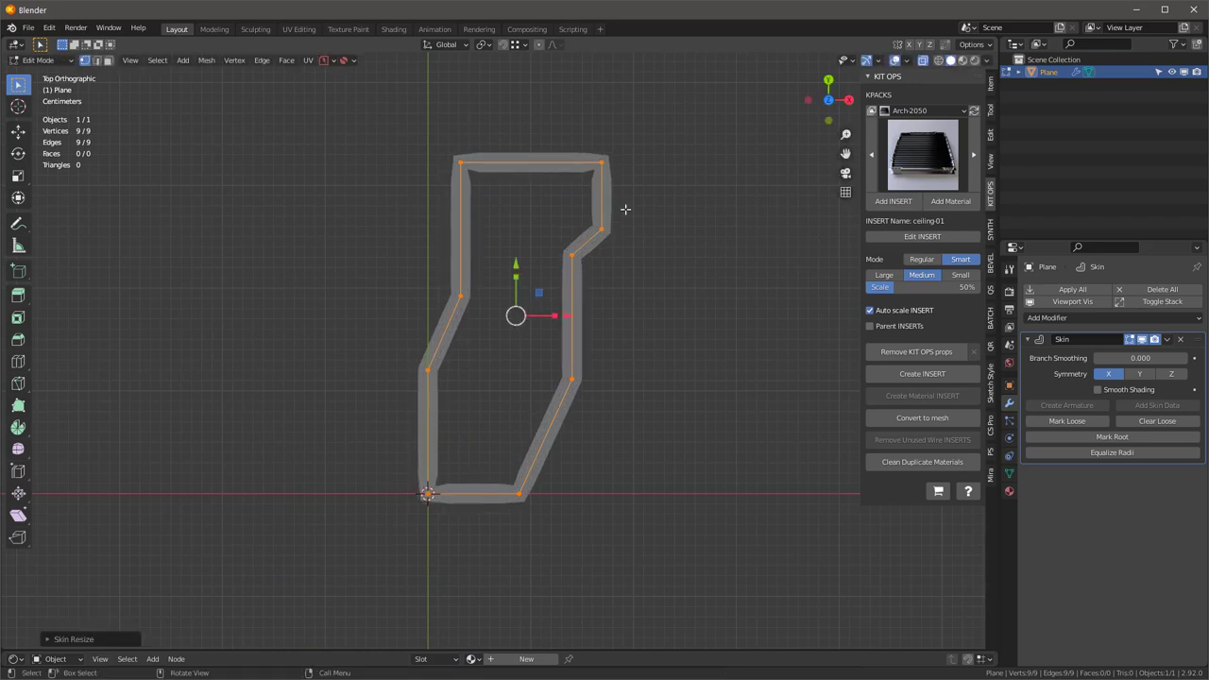
scroll(603, 339, "up", 1)
key("ctrl+a")
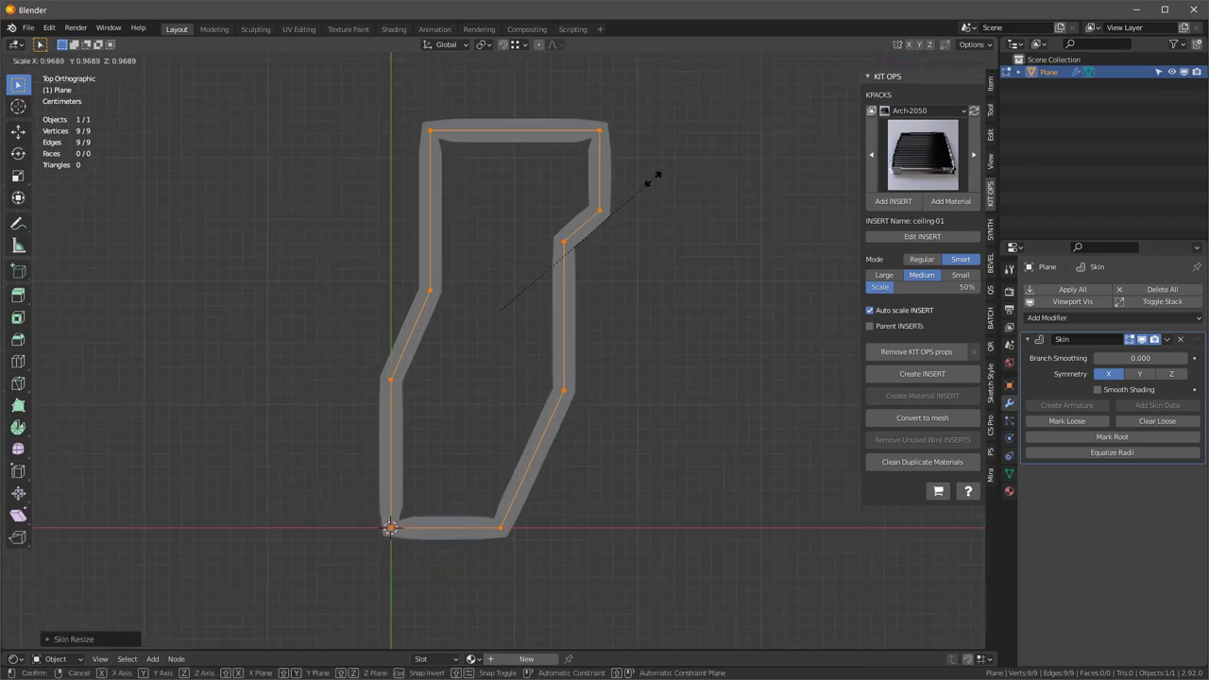
left_click(628, 232)
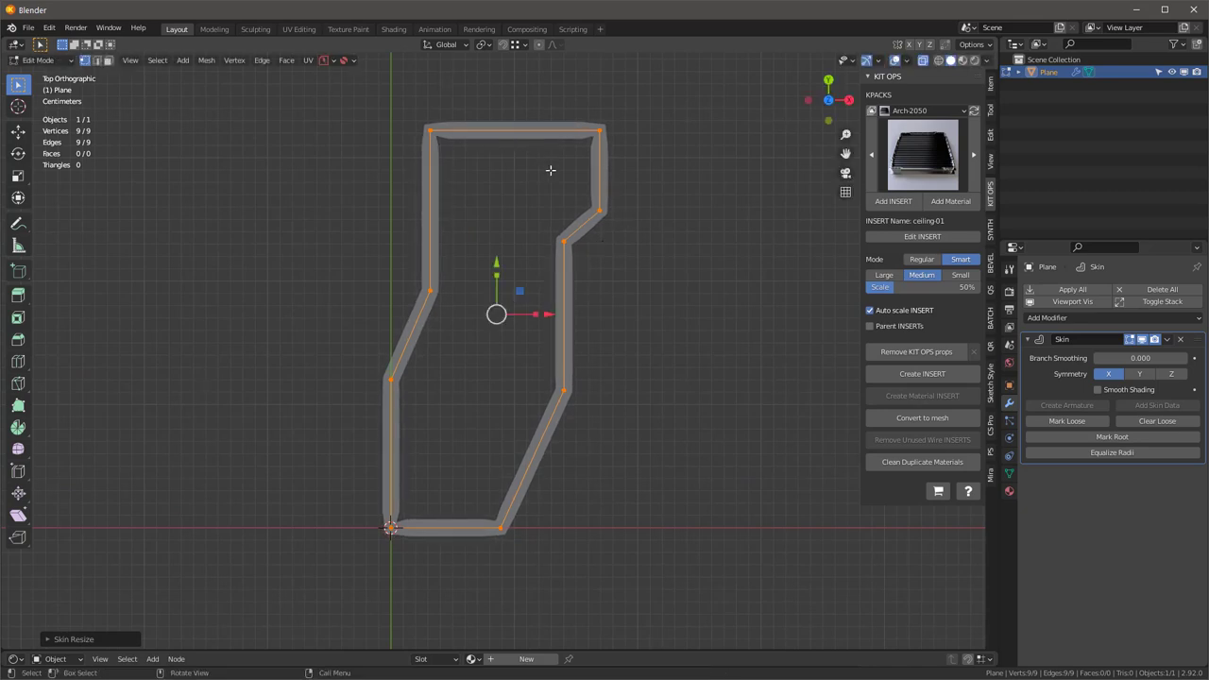
Add a Bevel modifier to the outline and place it above the Skin modifier in the stack
scroll(548, 80, "up", 1)
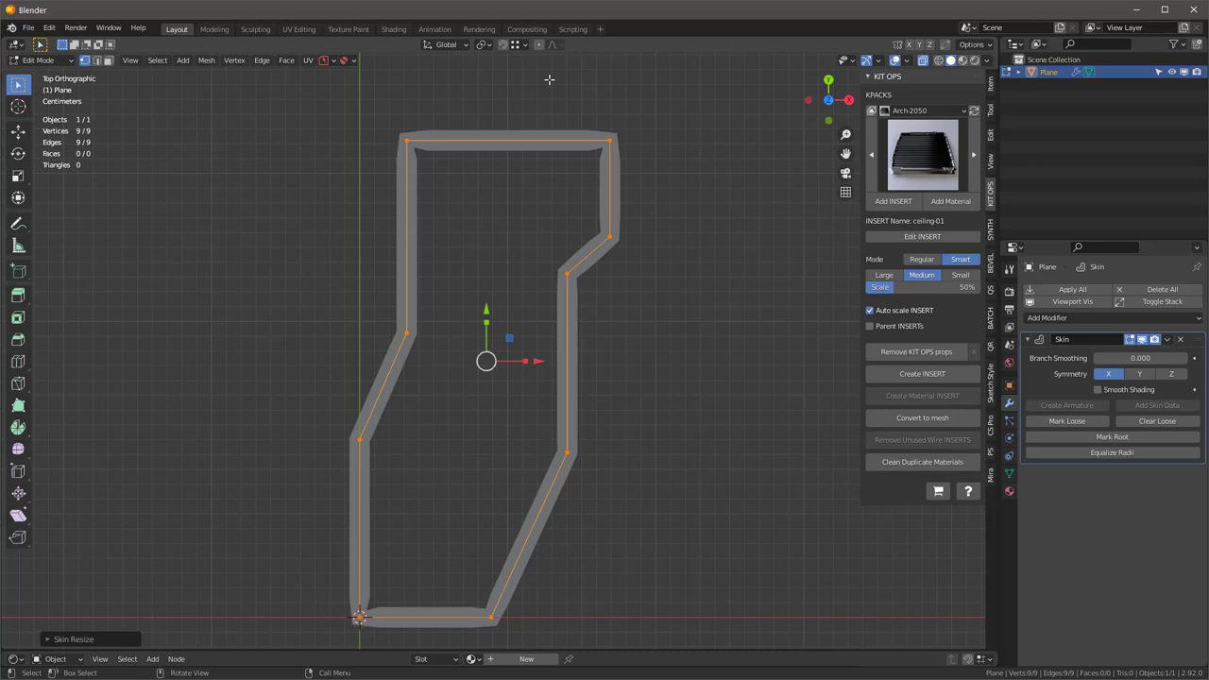
left_click(1062, 318)
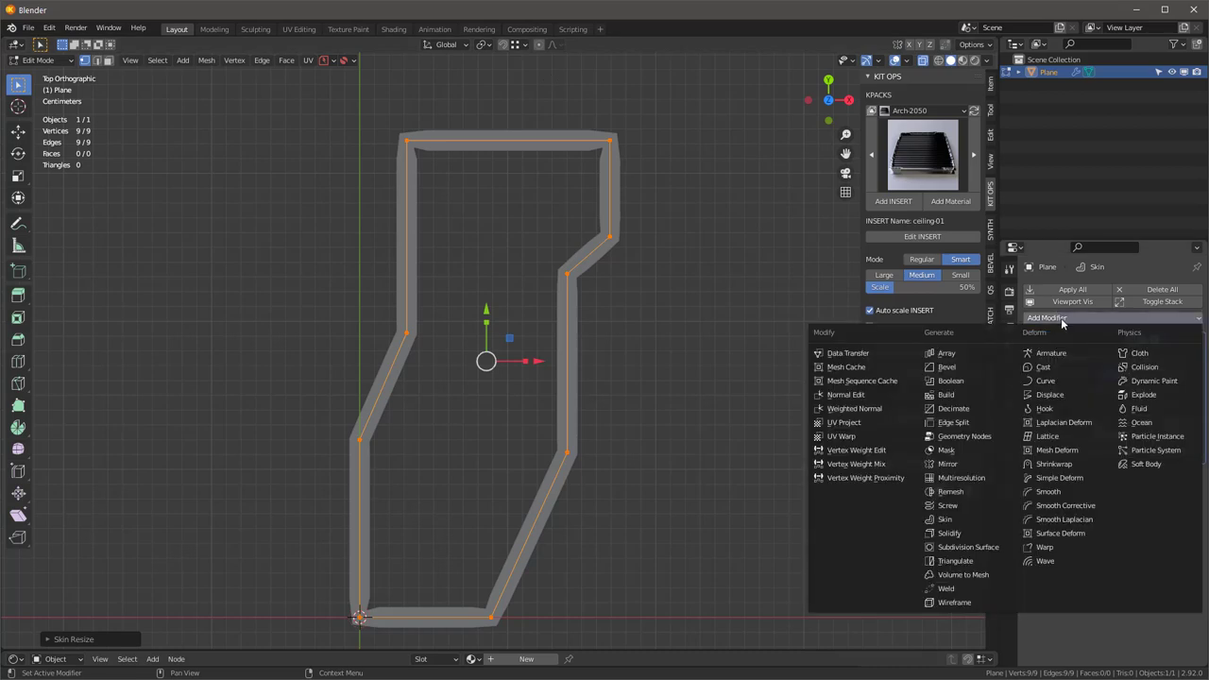
left_click(958, 369)
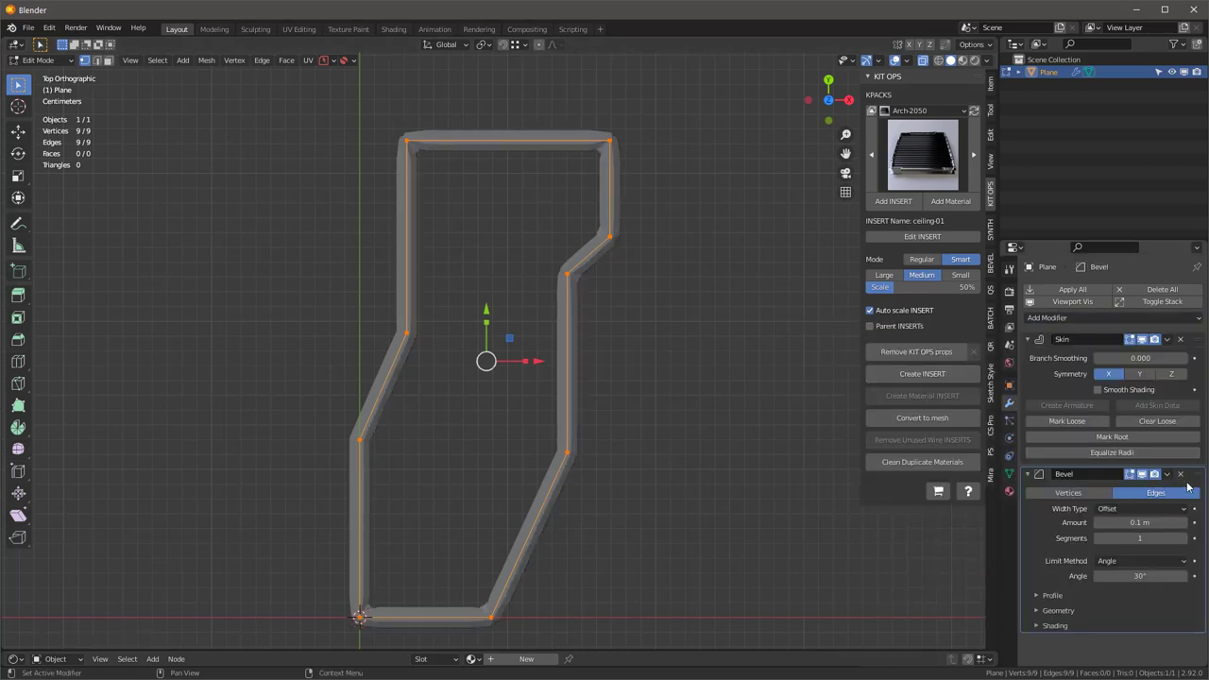
left_click_drag(1202, 479, 1192, 342)
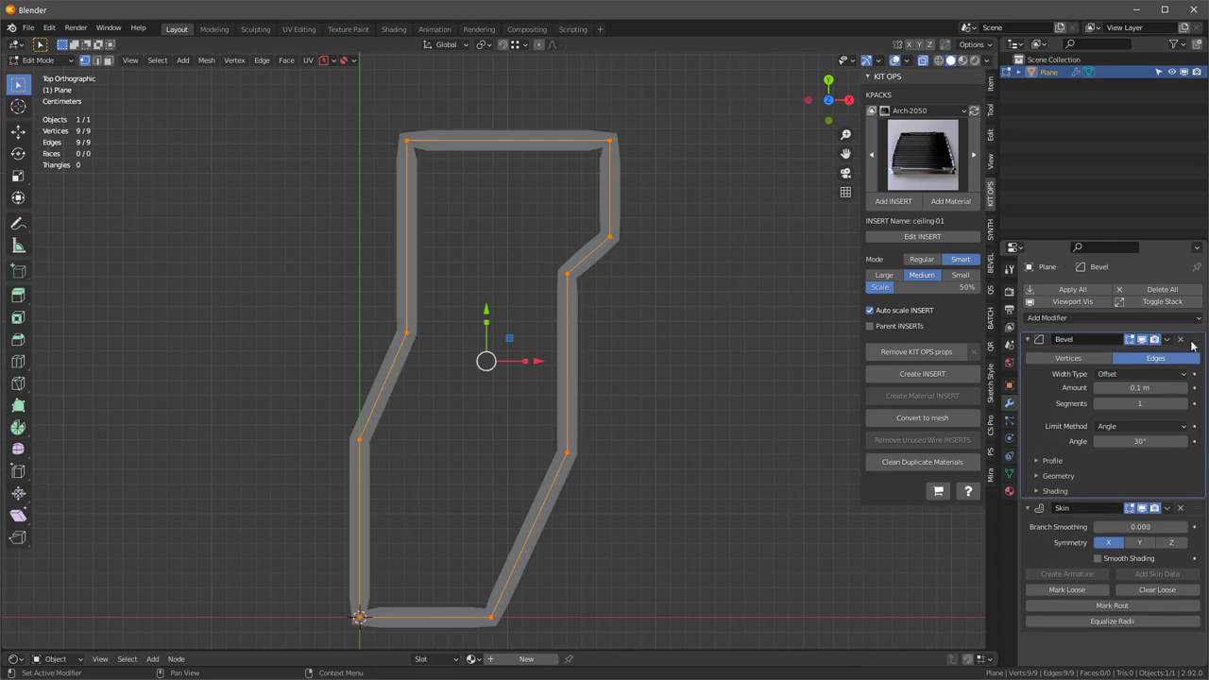
Set the Bevel modifier to 8 segments and make it affect vertices
left_click(1142, 403)
type("8")
left_click(1068, 358)
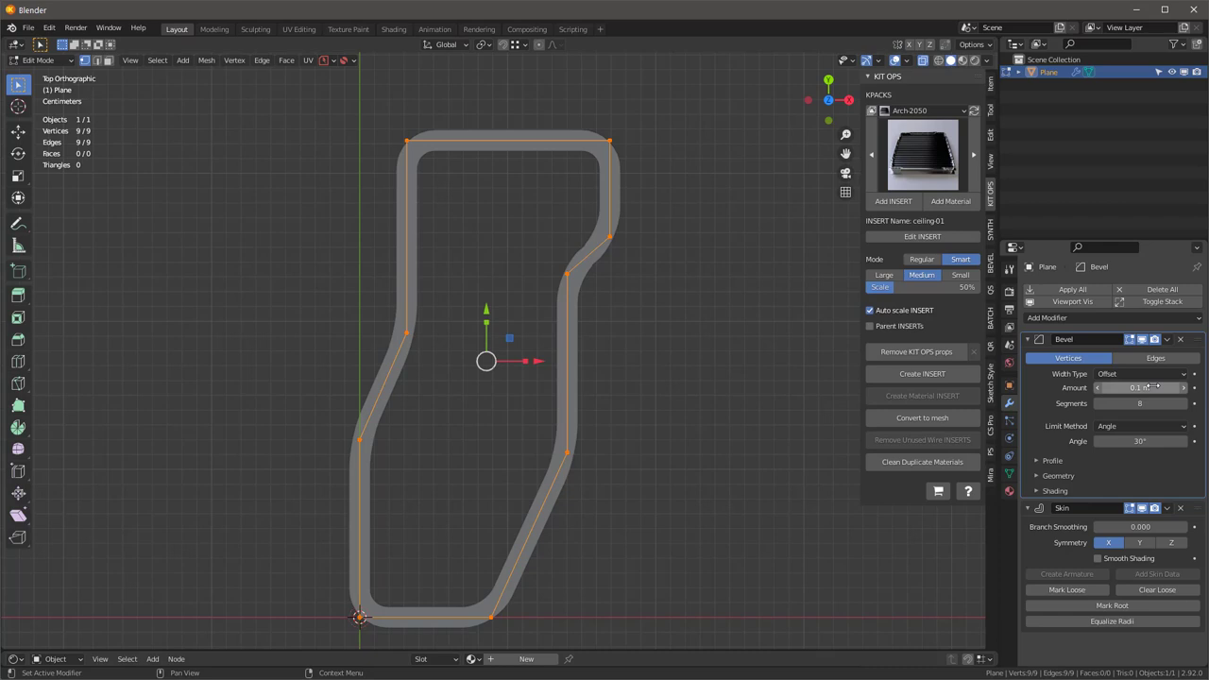
Try a larger bevel amount of 0.725 m and examine the rounding around the notch on the outline's right side
mouse_move(1126, 387)
left_mouse_down()
mouse_move(1148, 387)
mouse_move(1126, 387)
left_mouse_up()
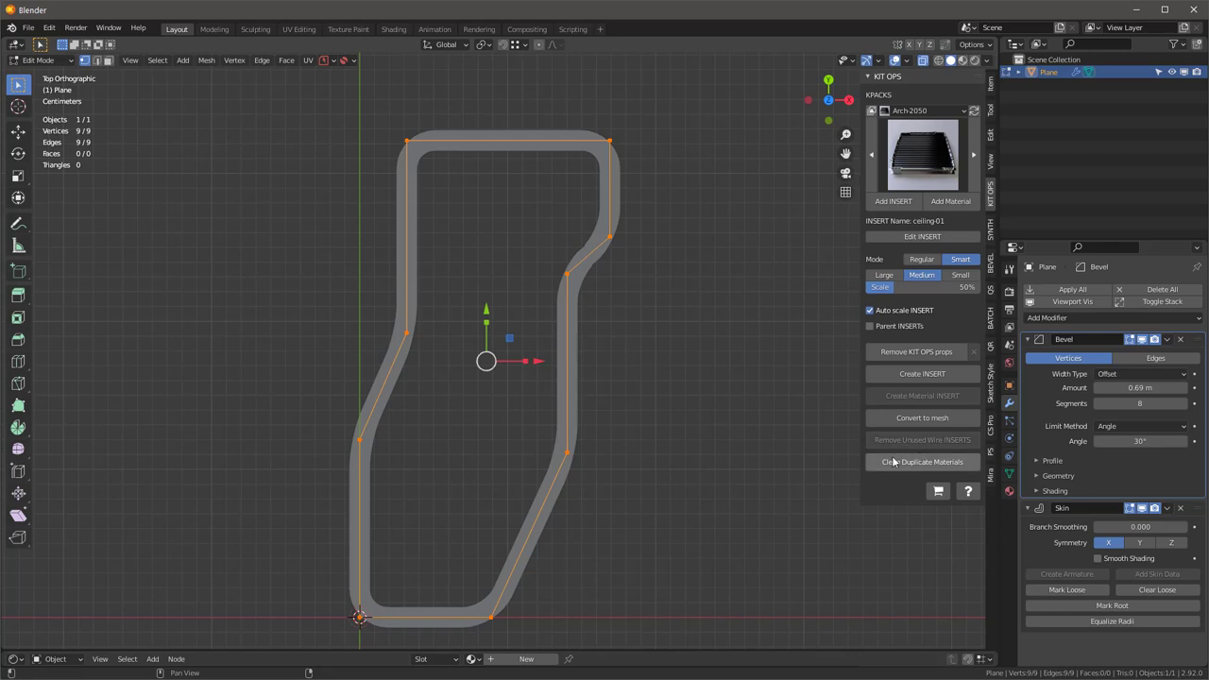
left_click_drag(1140, 386, 1147, 387)
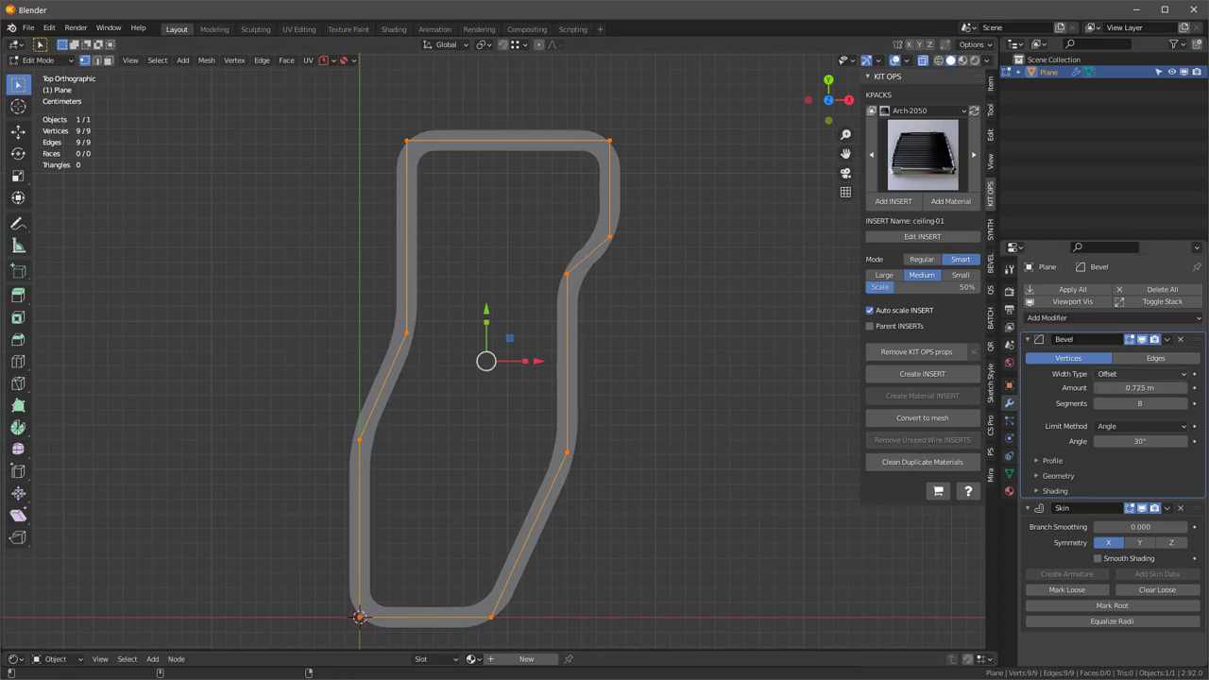
left_click(610, 236)
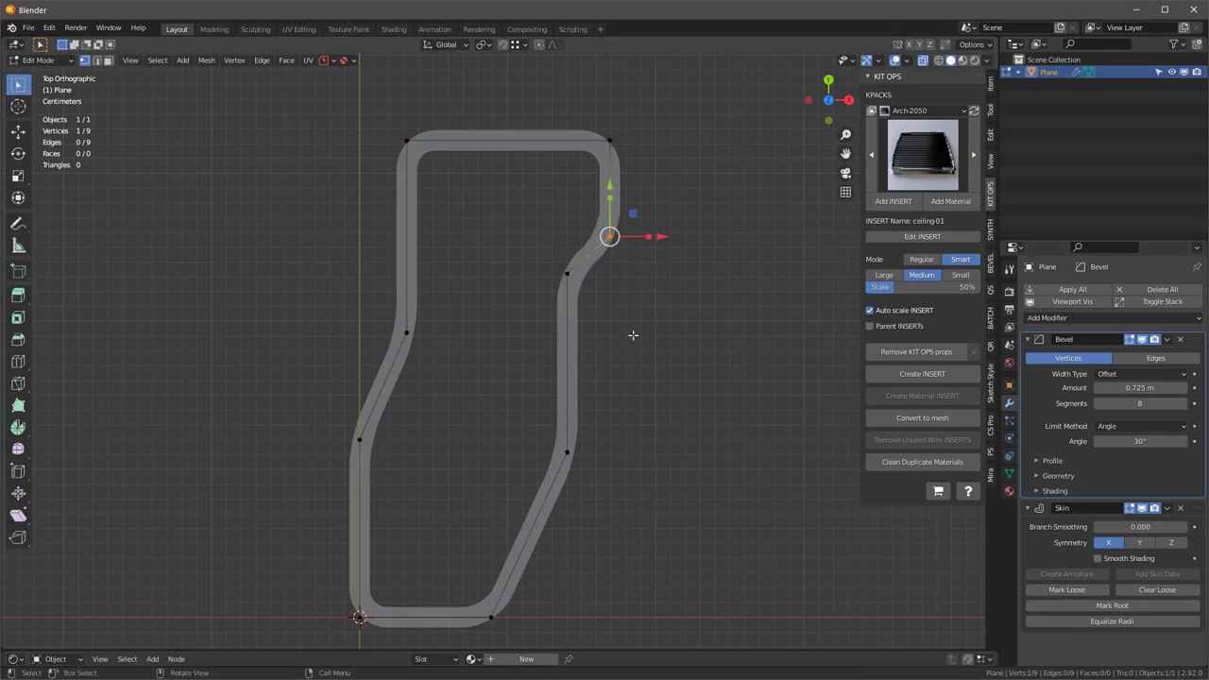
left_click(610, 140)
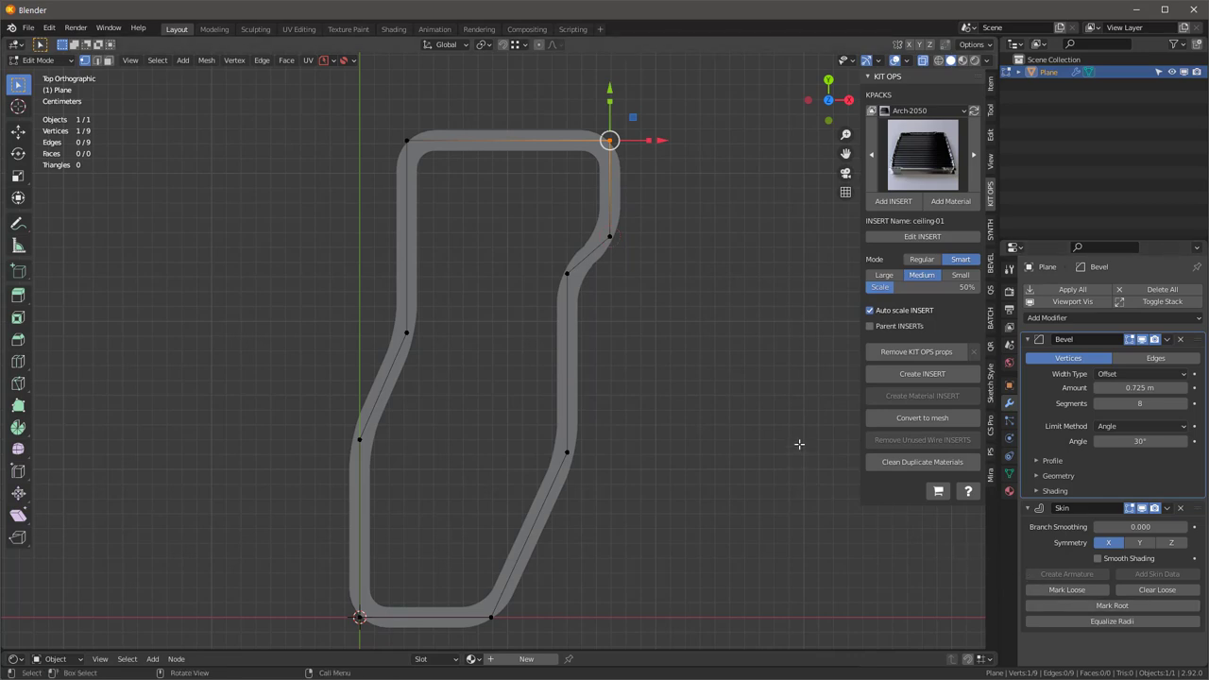
scroll(601, 251, "up", 8)
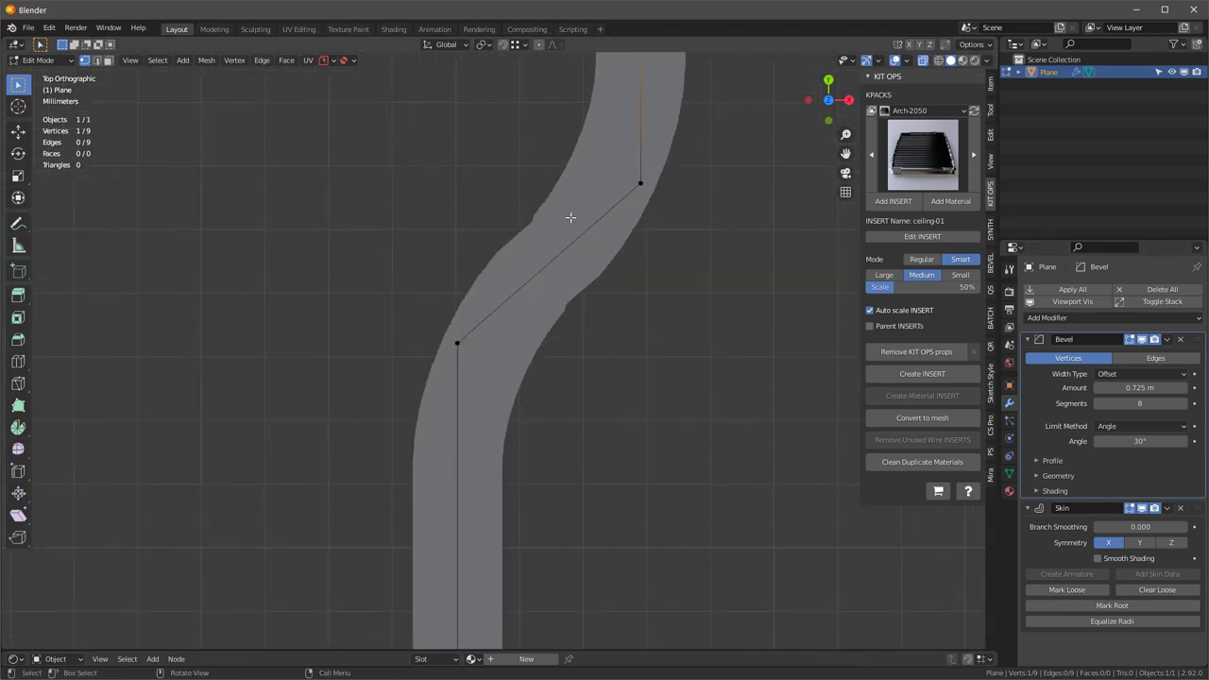
scroll(567, 241, "down", 10)
scroll(589, 256, "up", 3)
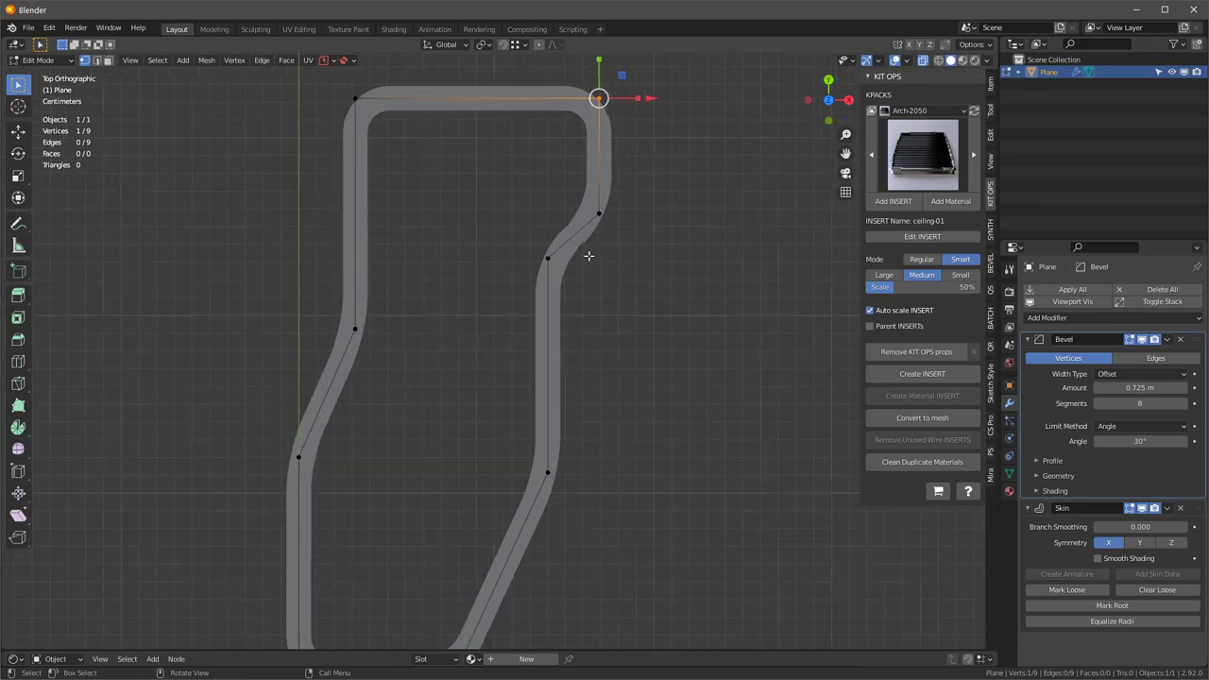
Set the bevel amount to 0.005 m and check the rounding at the frame's upper-left corner
left_click_drag(1139, 387, 1130, 387)
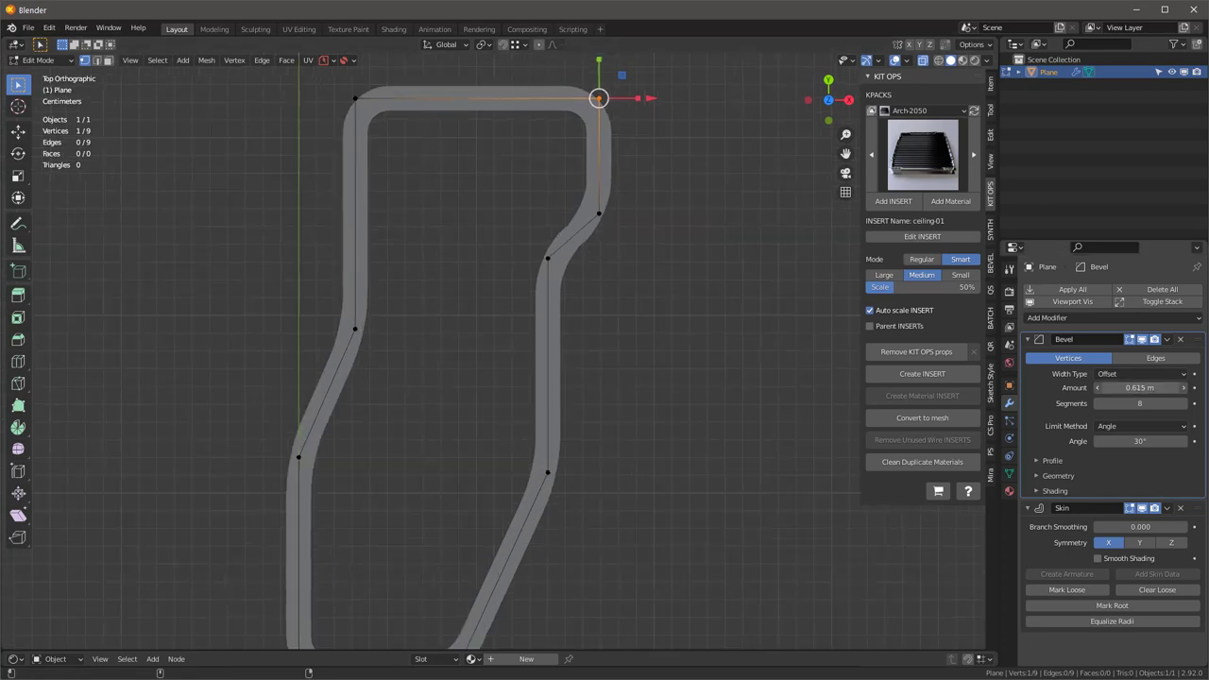
left_click_drag(1140, 387, 1101, 387)
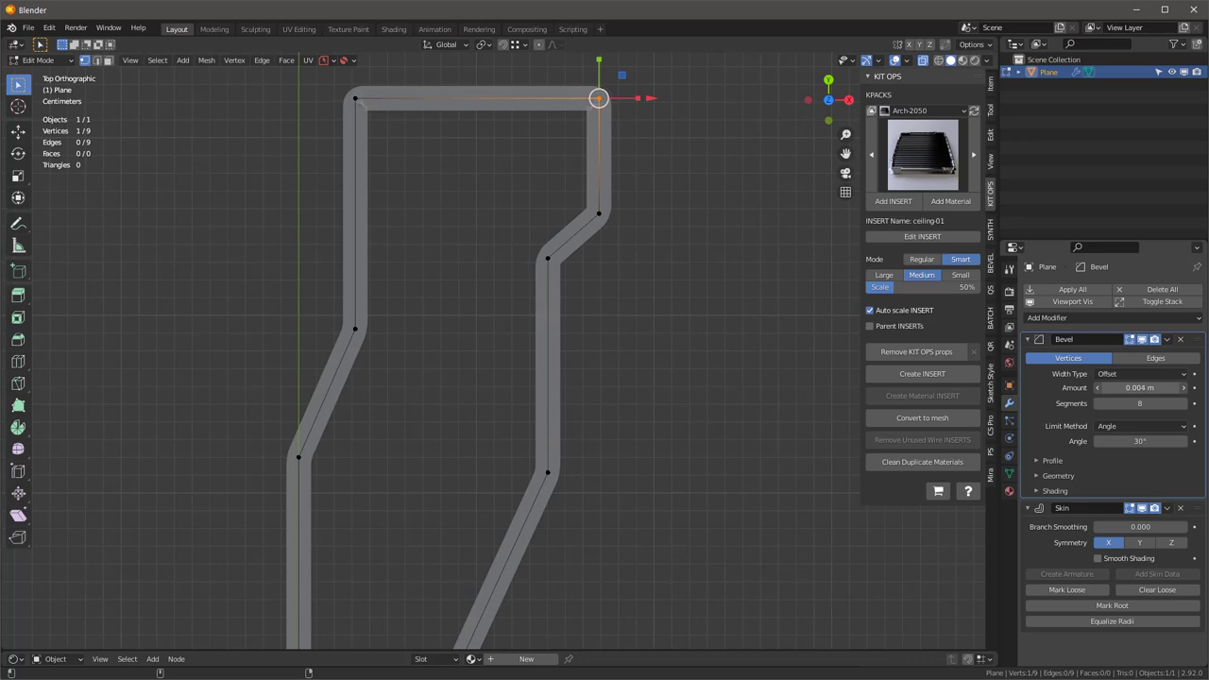
left_click_drag(1141, 388, 1145, 388)
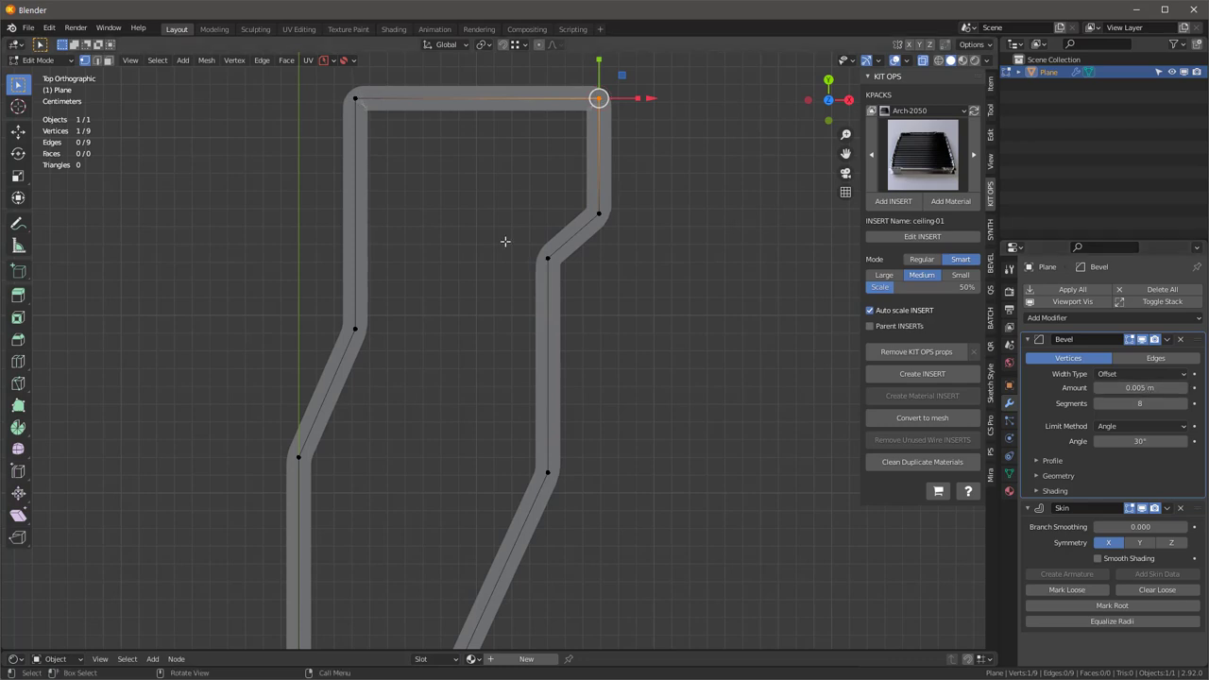
scroll(366, 87, "up", 4)
scroll(364, 85, "up", 3)
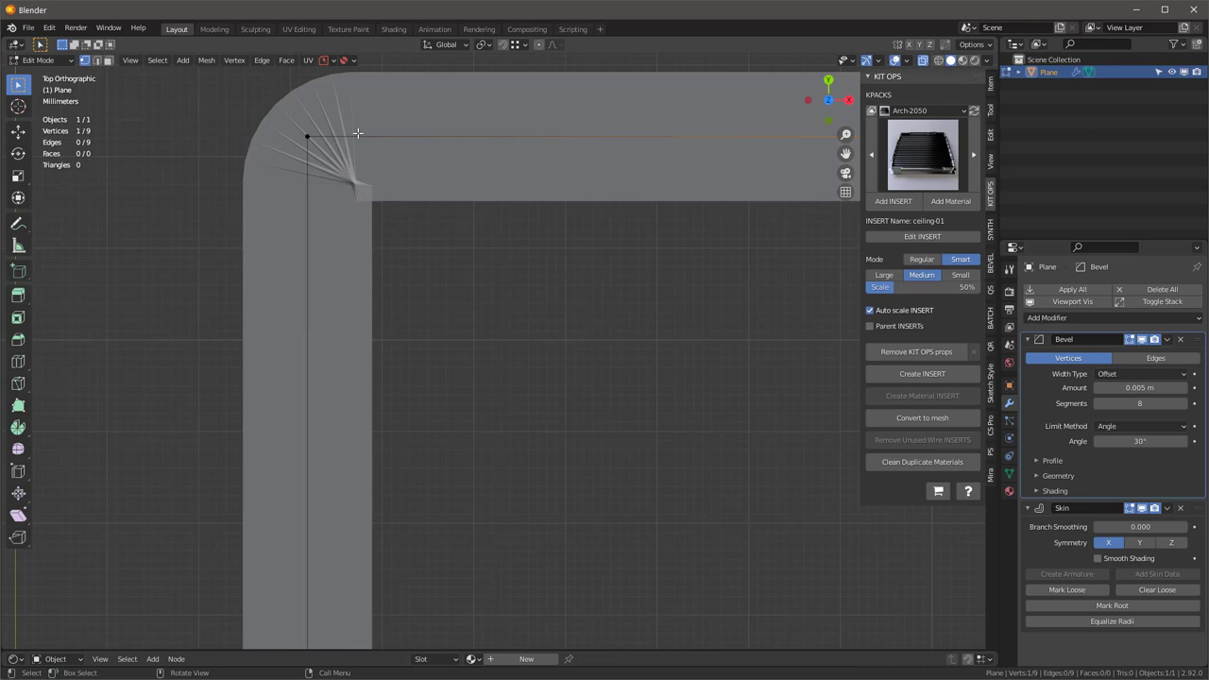
scroll(346, 189, "down", 7)
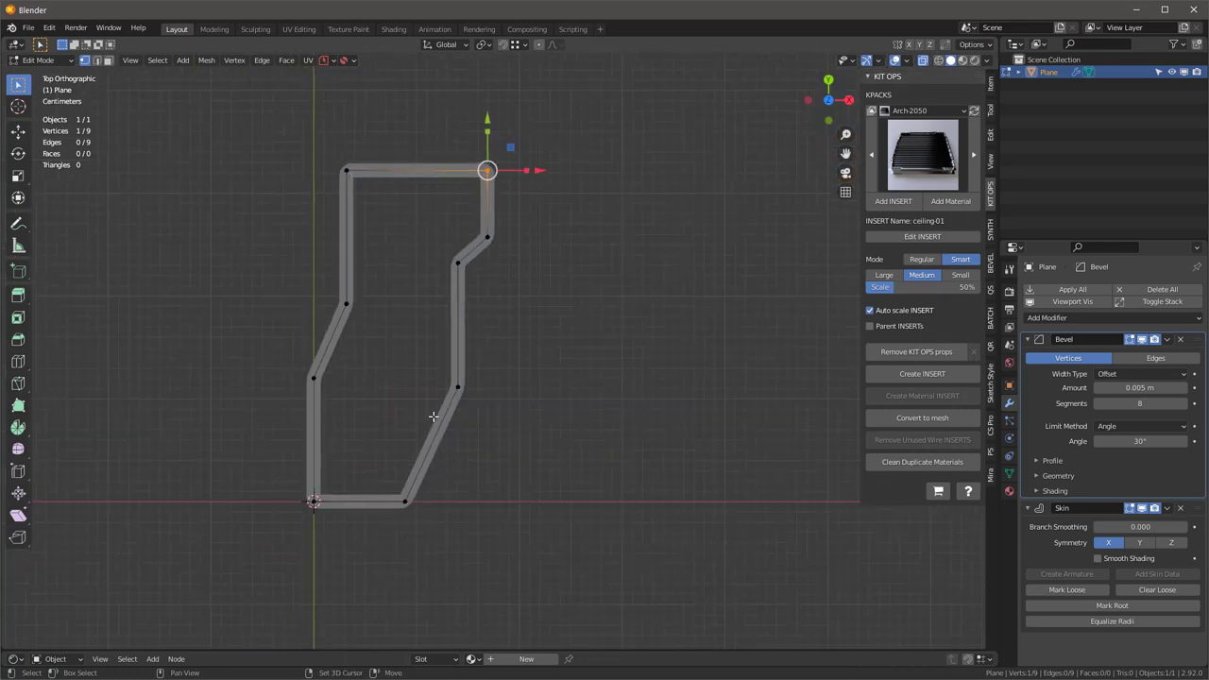
Subdivide the outline's right vertical edge below the notch once
middle_click_drag(437, 403, 623, 403, "shift")
scroll(630, 500, "up", 4)
middle_click_drag(630, 500, 565, 547, "shift")
scroll(565, 546, "down", 3)
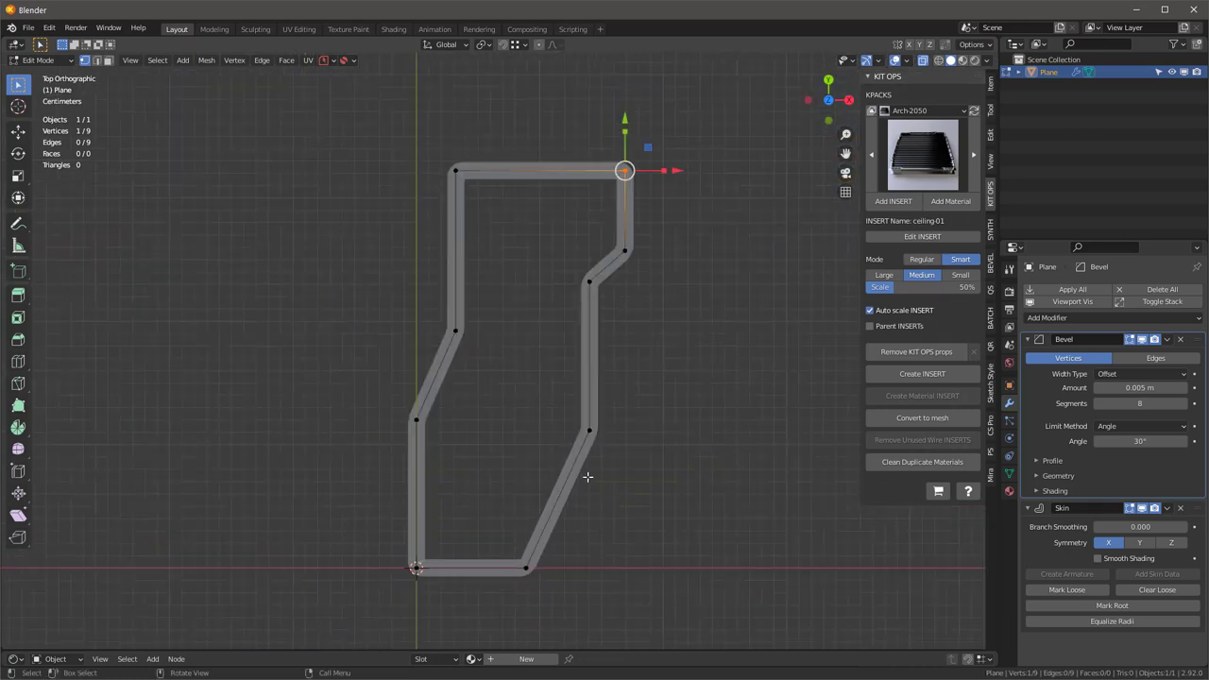
left_click(588, 477)
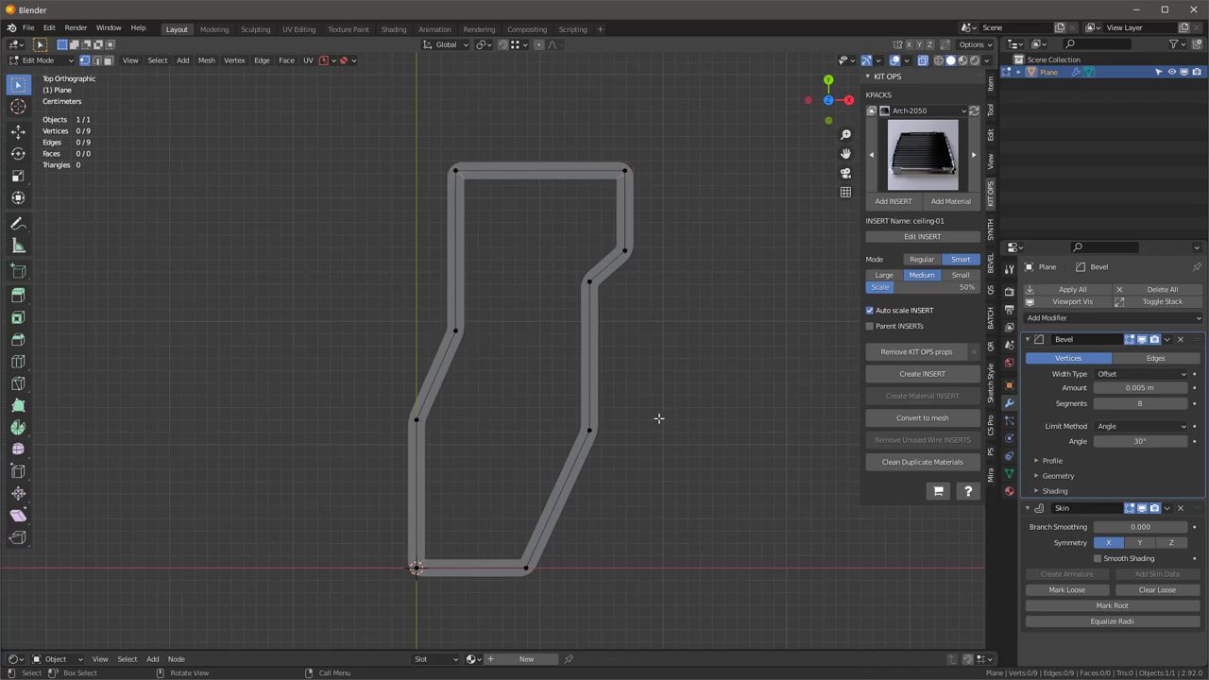
left_click_drag(575, 274, 651, 444)
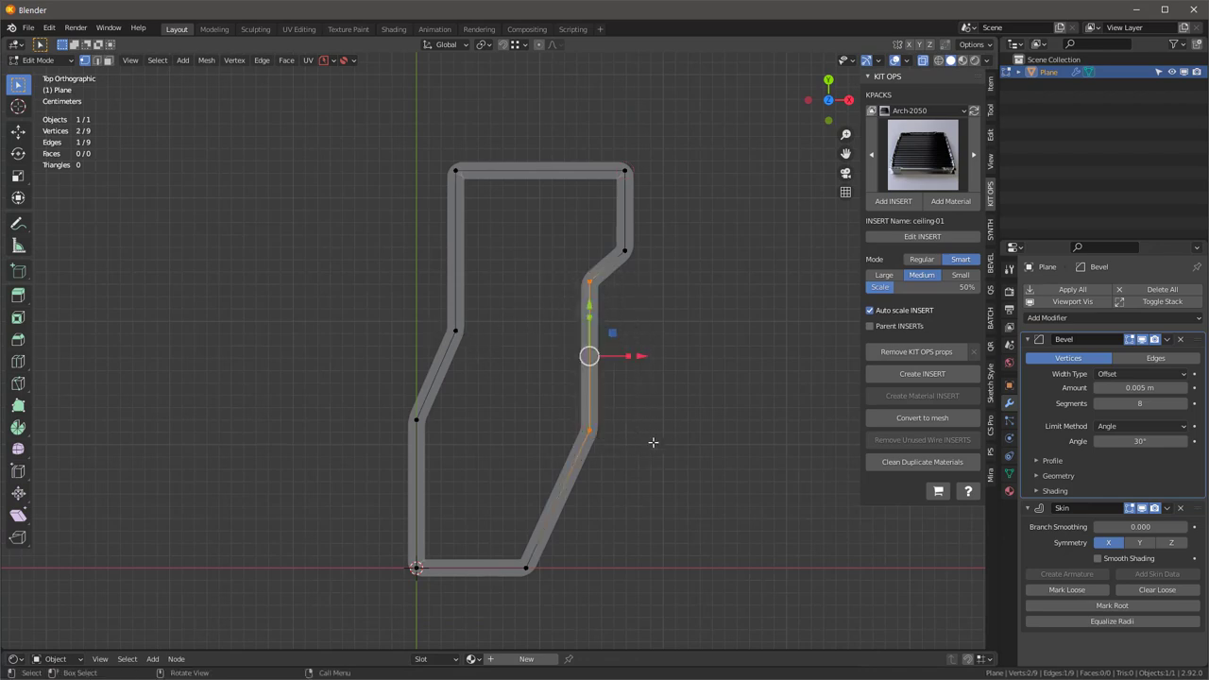
right_click(587, 290)
left_click(587, 290)
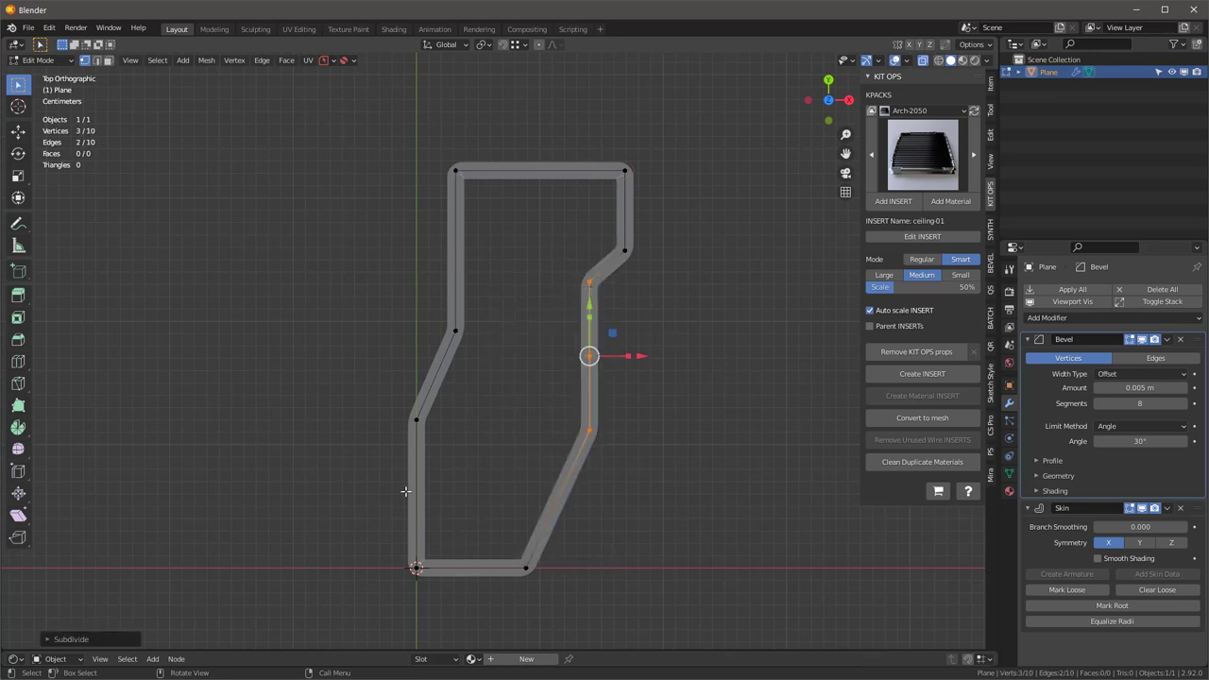
Subdivide the three lower edges of the outline: the lower-left vertical, the bottom and the slanted right edge
left_click_drag(385, 398, 606, 592)
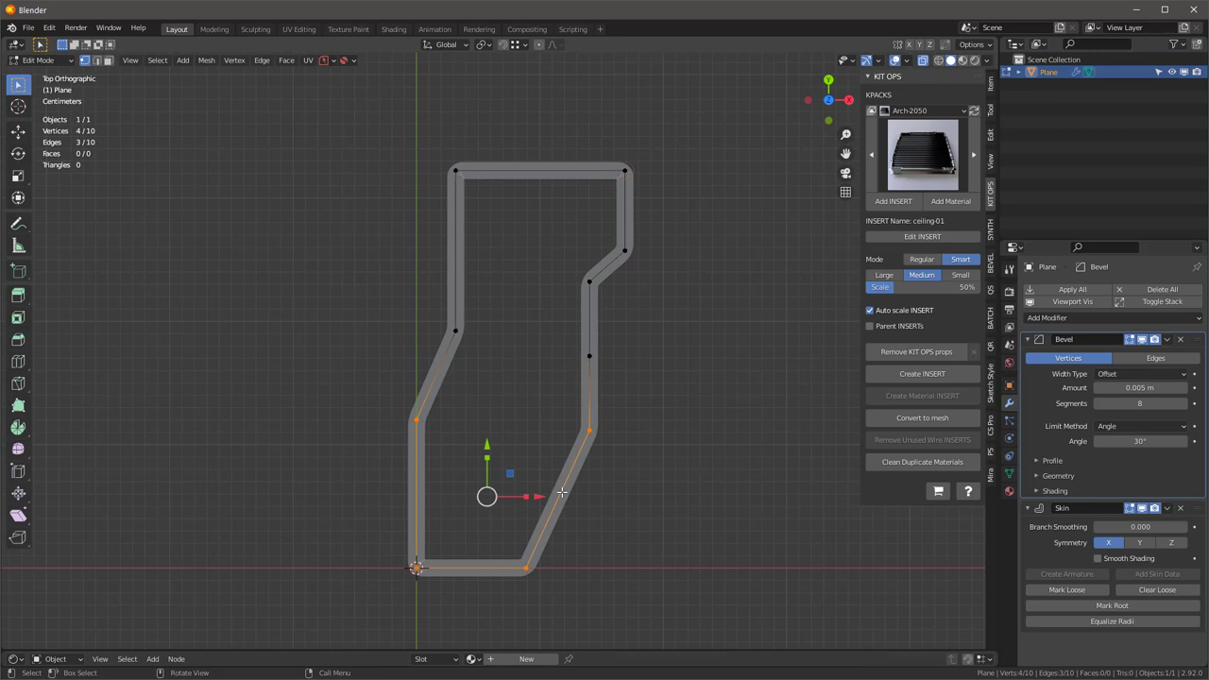
right_click(562, 492)
left_click(553, 396)
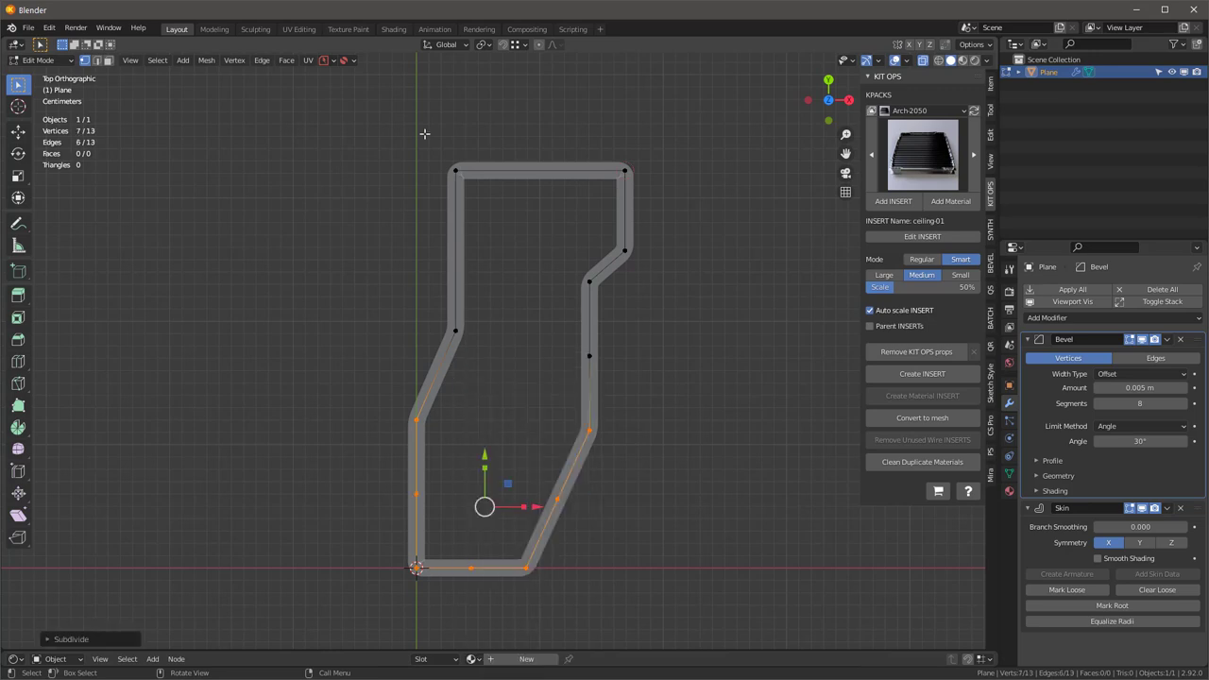
Subdivide the outline's upper-left vertical edge once and clear the selection
left_click_drag(421, 137, 477, 344)
right_click(453, 181)
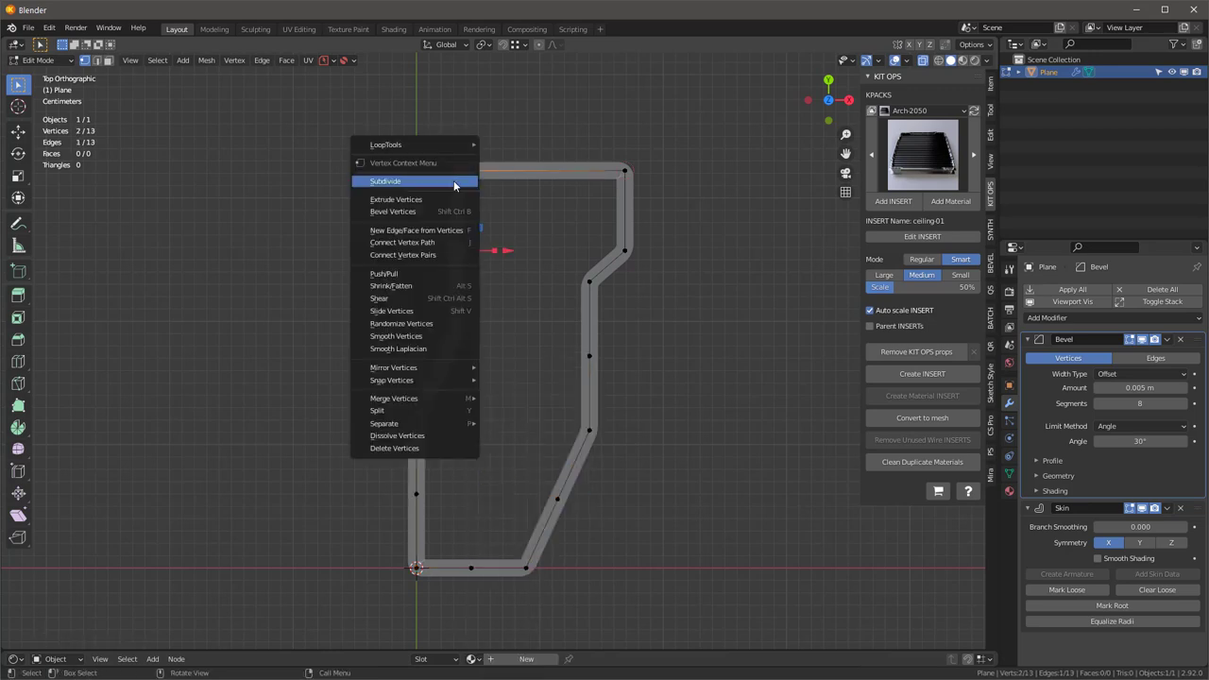
left_click(454, 181)
left_click(723, 344)
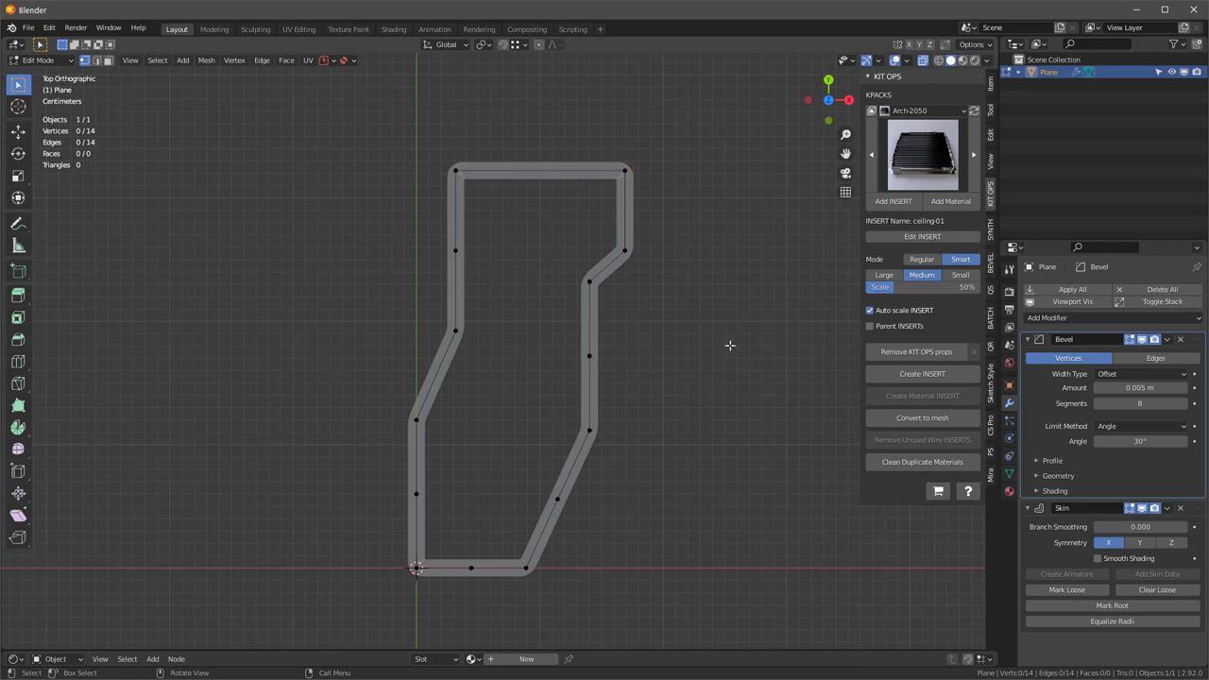
Connect the middle vertex of the upper-left vertical edge to the lower notch vertex with a new edge
left_click(458, 251)
key("shift+v")
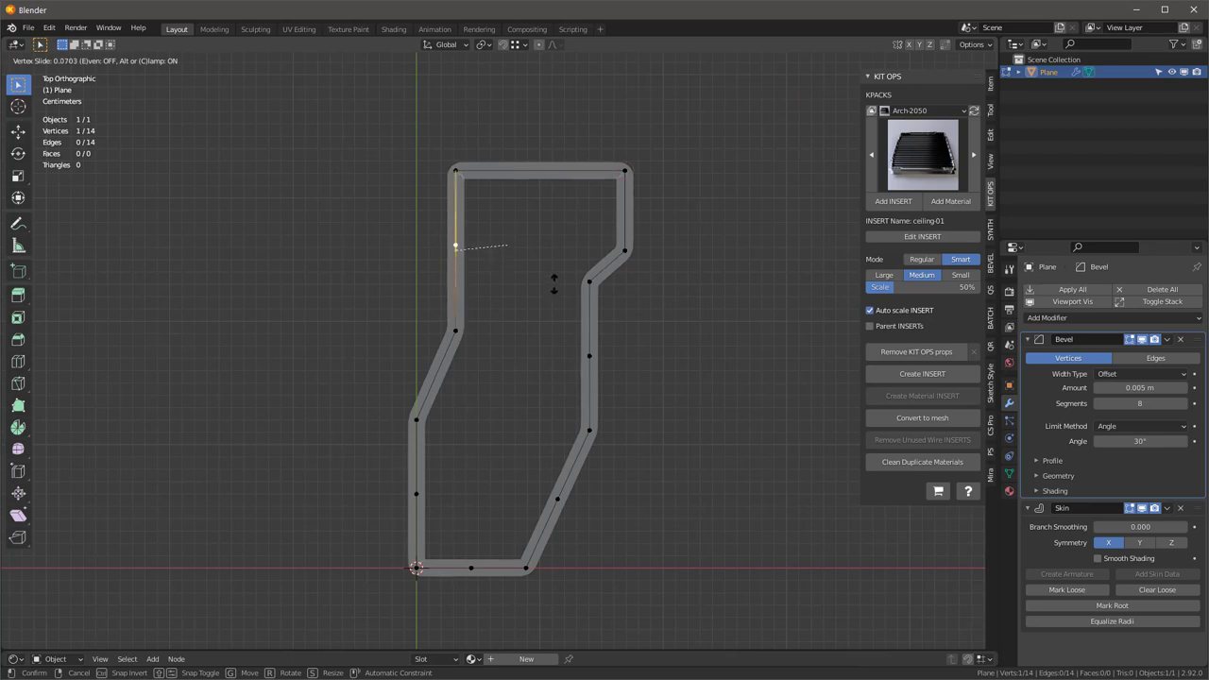
left_click(553, 287)
left_click(590, 282, "shift")
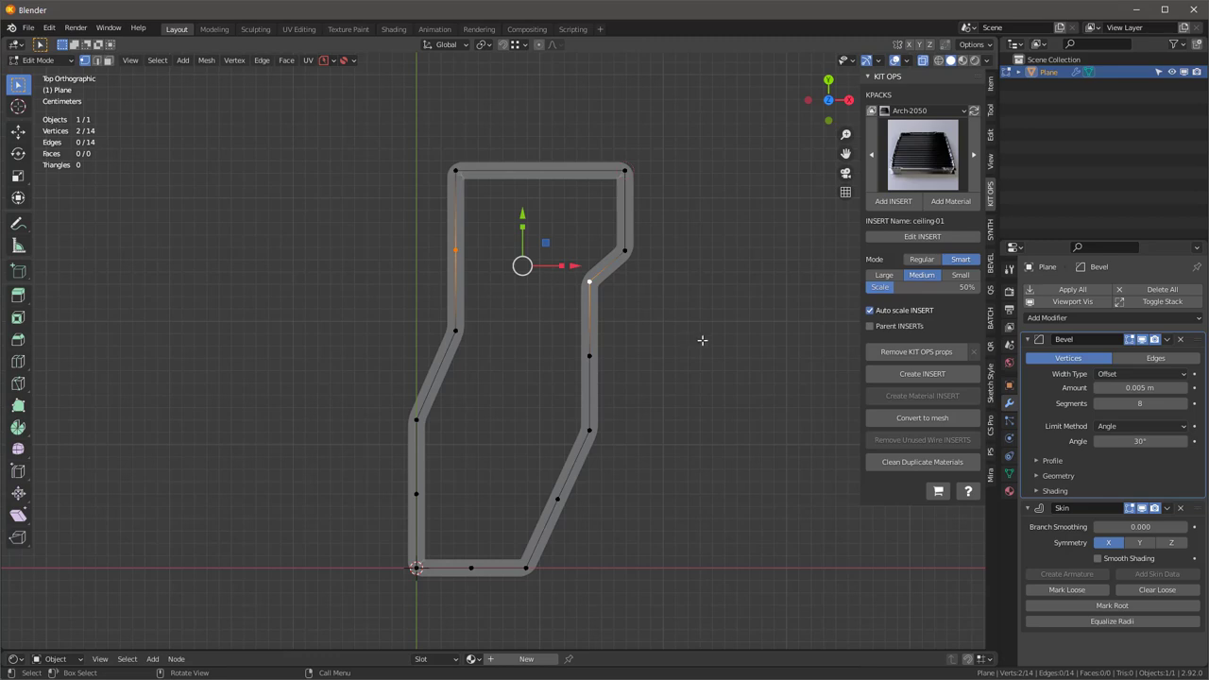
key("f")
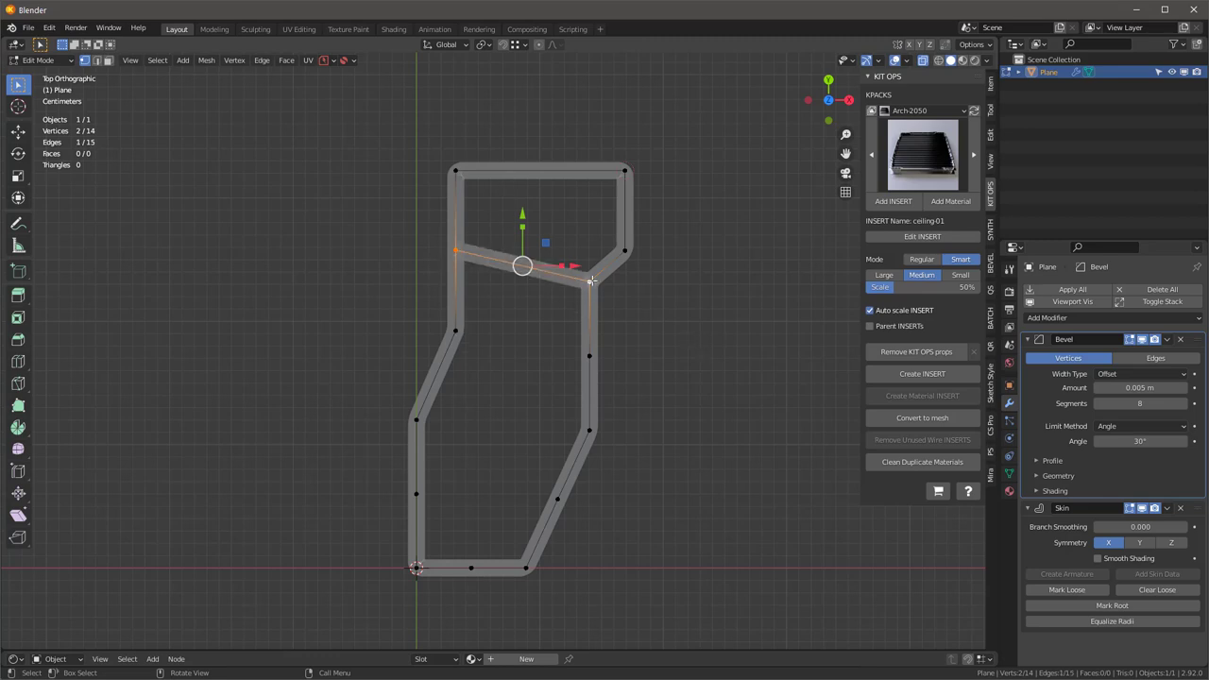
Connect the lower vertex of the slanted left edge to the middle vertex of the right vertical edge with a new edge
left_click(416, 419)
left_click(590, 355, "shift")
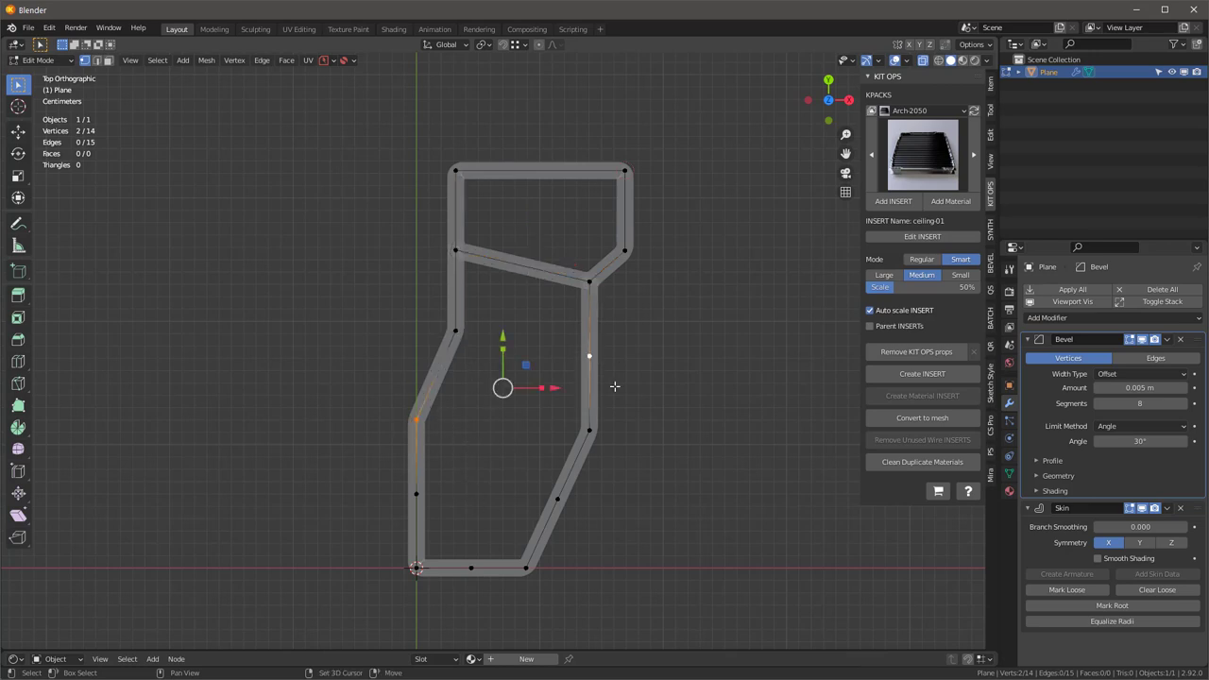
key("f")
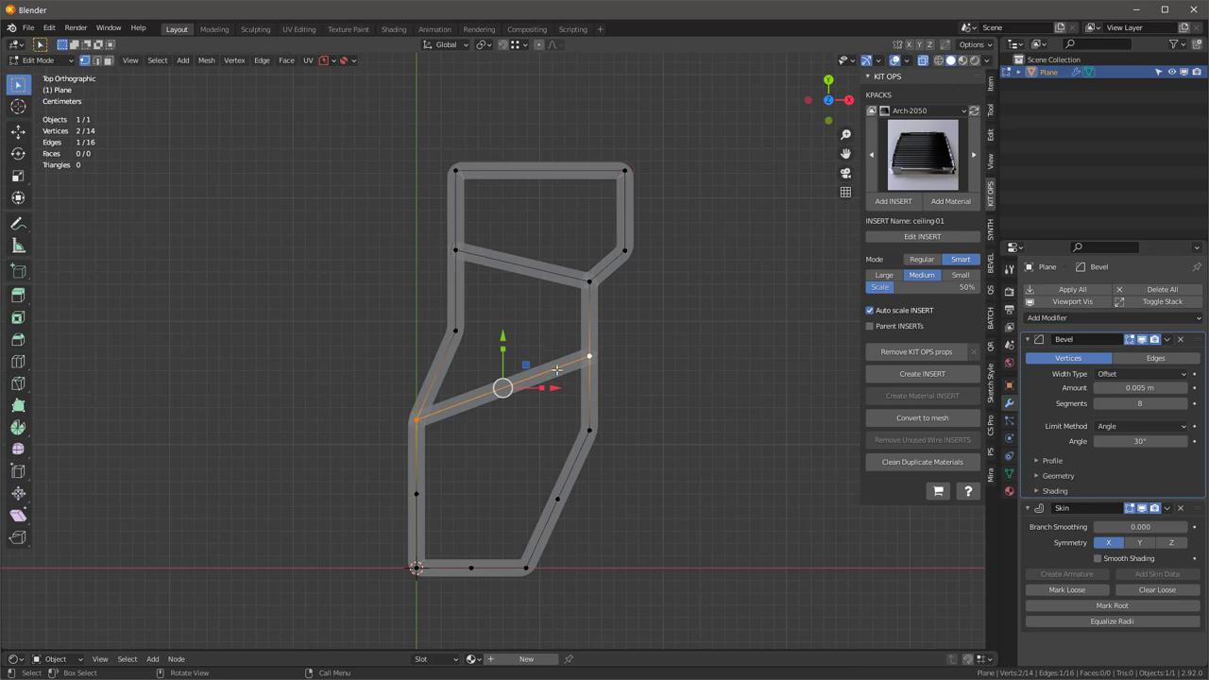
key("x")
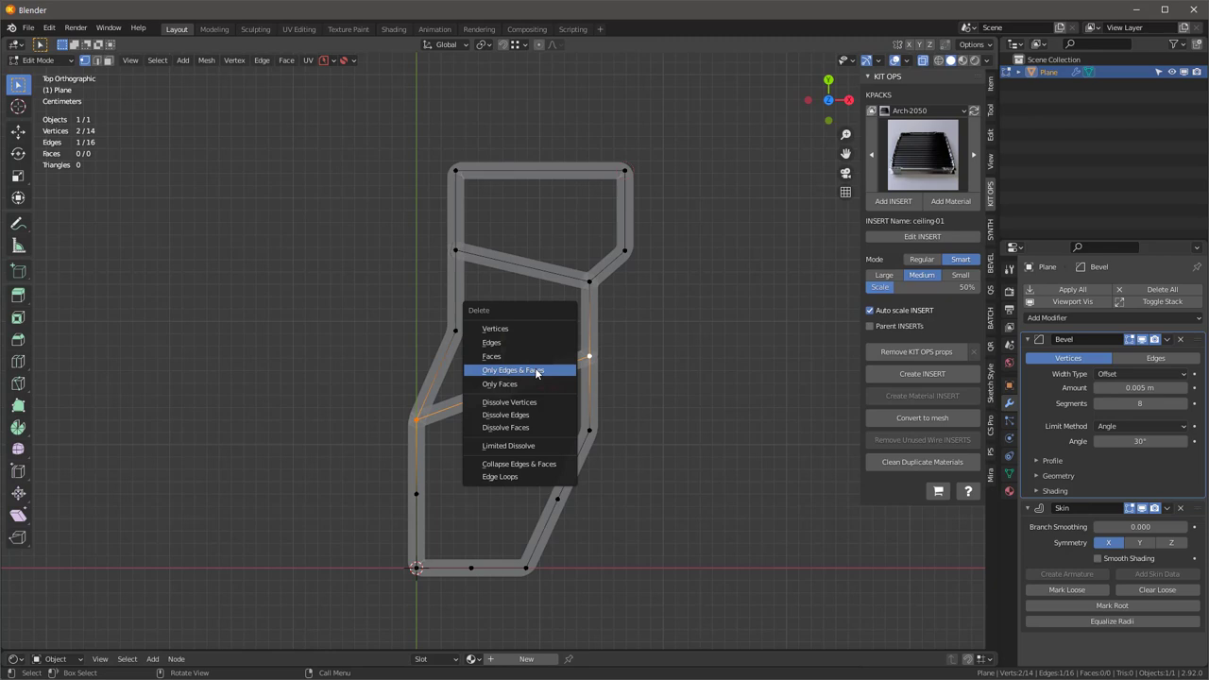
left_click(516, 373)
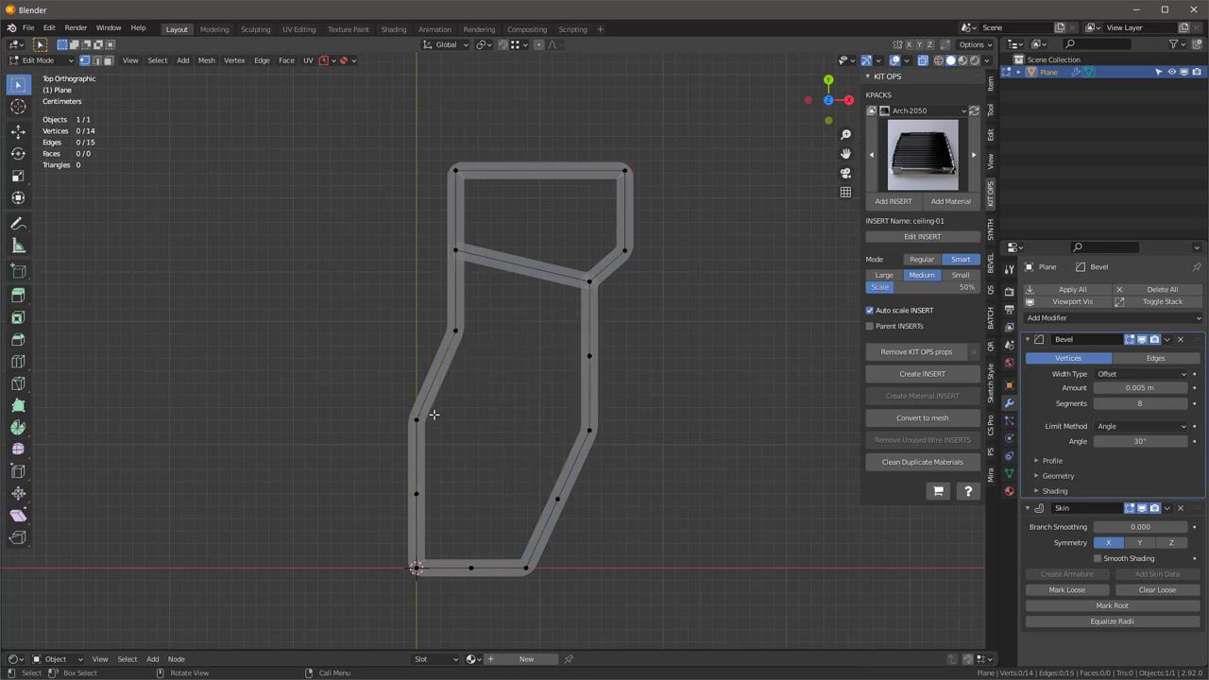
key("ctrl+z")
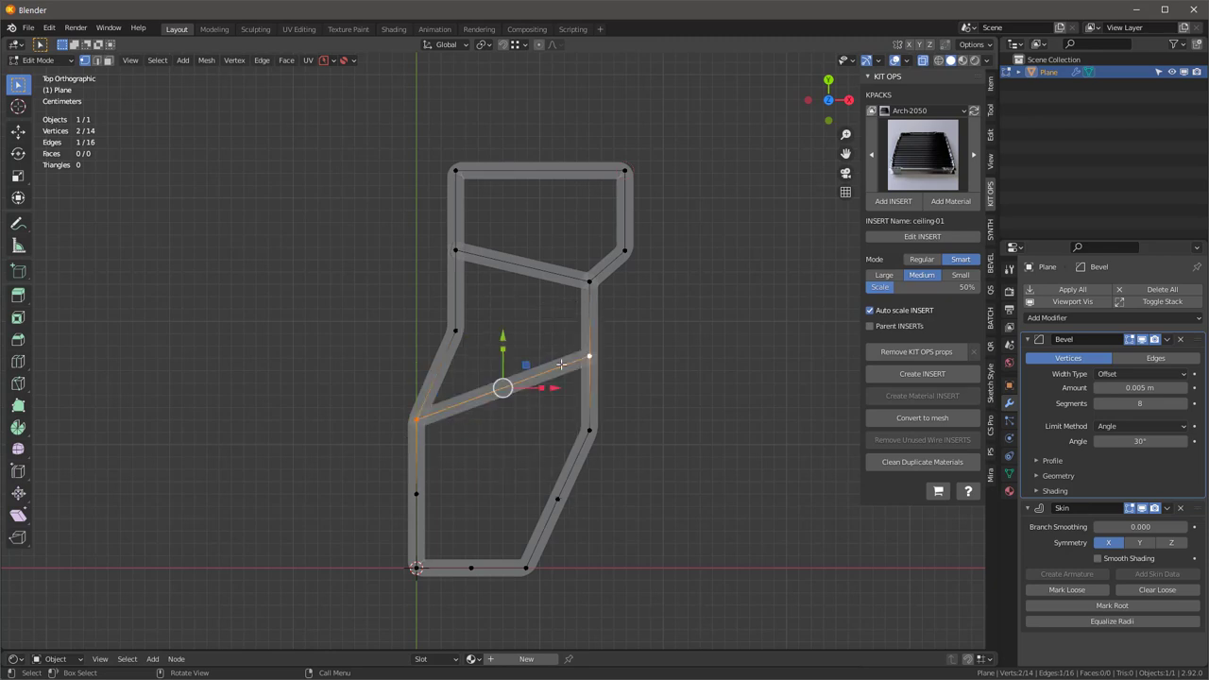
Subdivide the lower brace once and connect its middle vertex to the middle vertex of the slanted lower-right edge
right_click(563, 366)
left_click(564, 365)
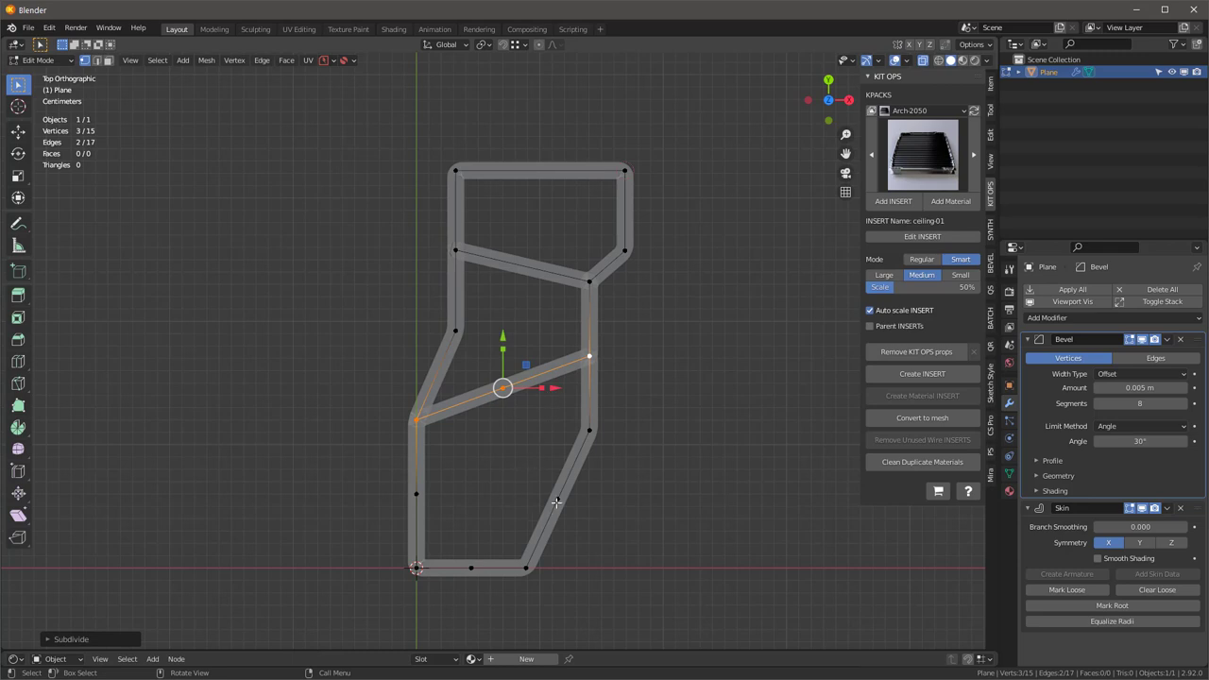
left_click(555, 497)
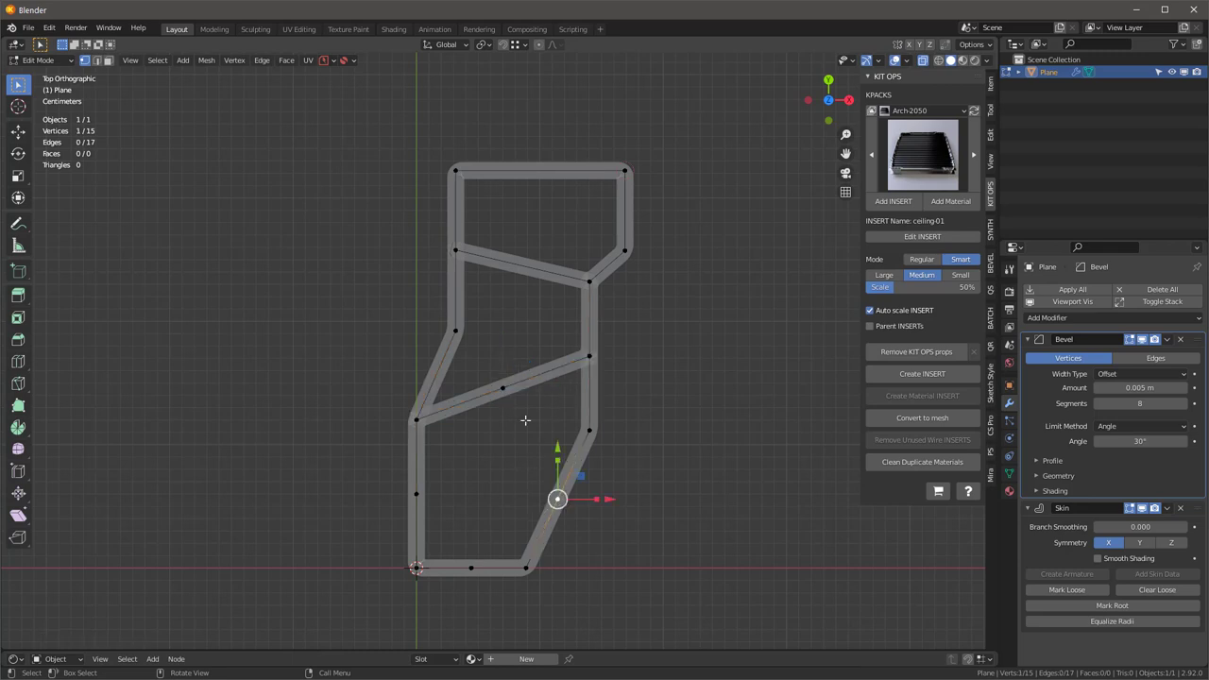
left_click(502, 380, "shift")
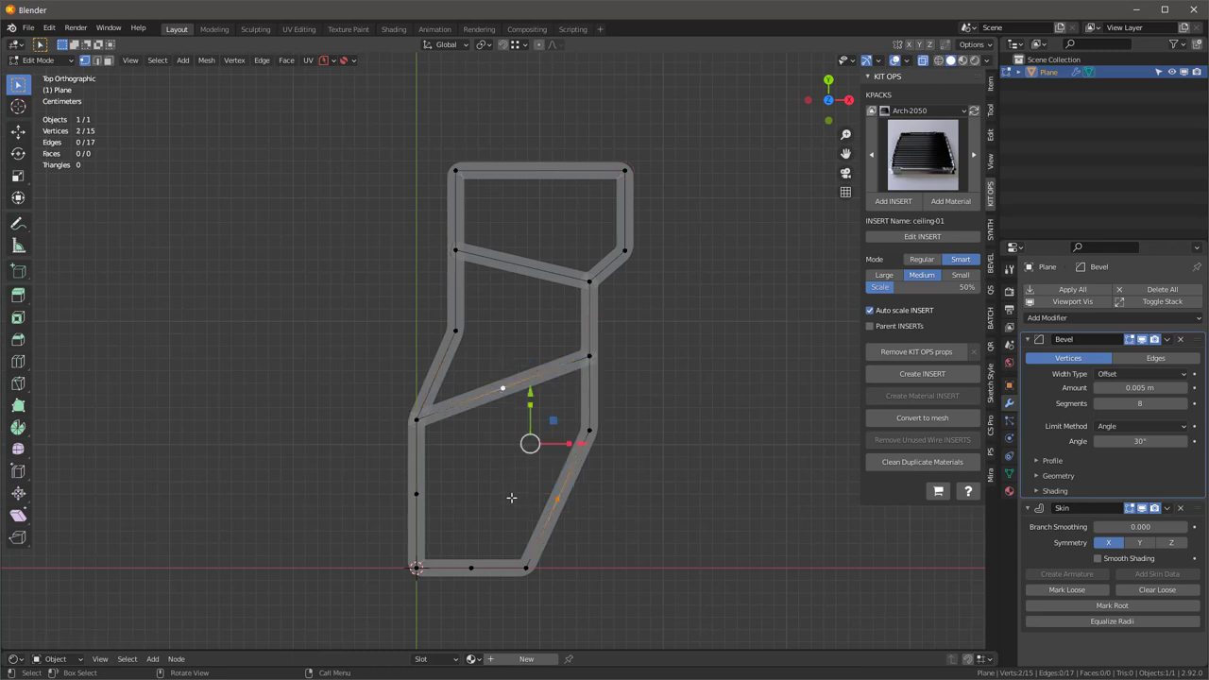
key("f")
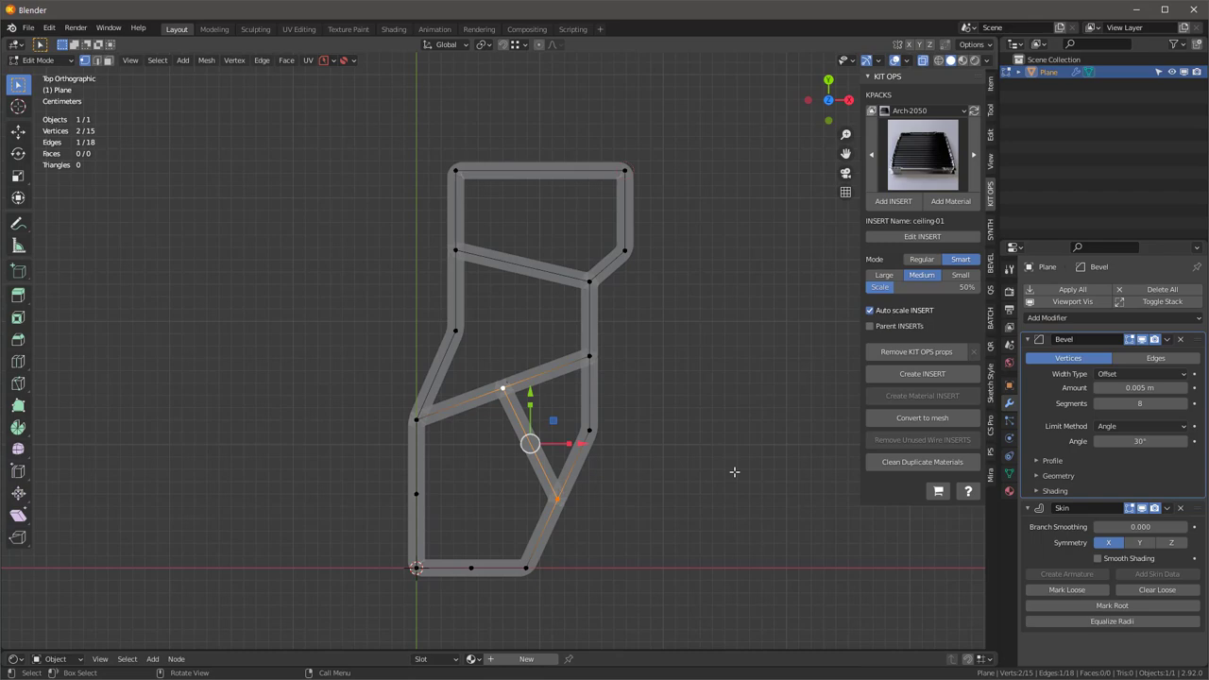
Examine the braced frame's joints in Object Mode with X-ray off, both up close and from the top view
key("Tab")
middle_click_drag(650, 427, 479, 266)
key("alt+z")
scroll(597, 359, "up", 6)
scroll(512, 403, "down", 3)
scroll(531, 384, "down", 4)
scroll(531, 383, "up", 2)
key("KP_7")
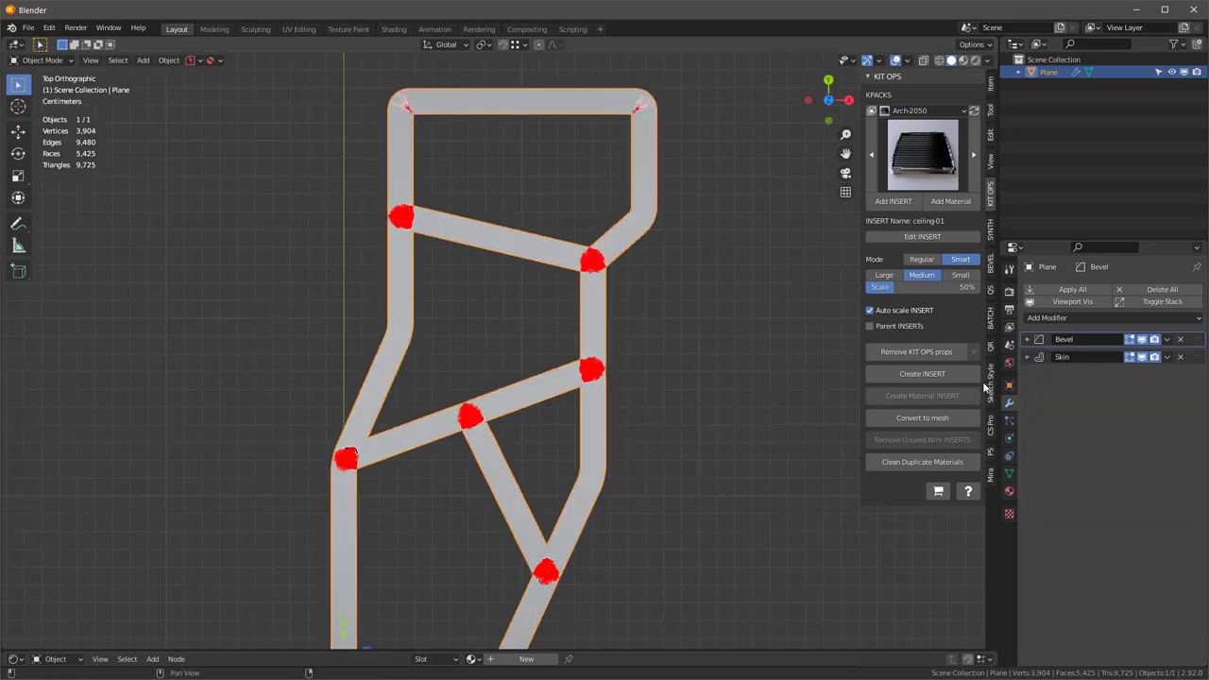
Select all the frame's vertices and slightly reduce their skin radius to thin the bars
key("Tab")
scroll(610, 304, "down", 2)
key("a")
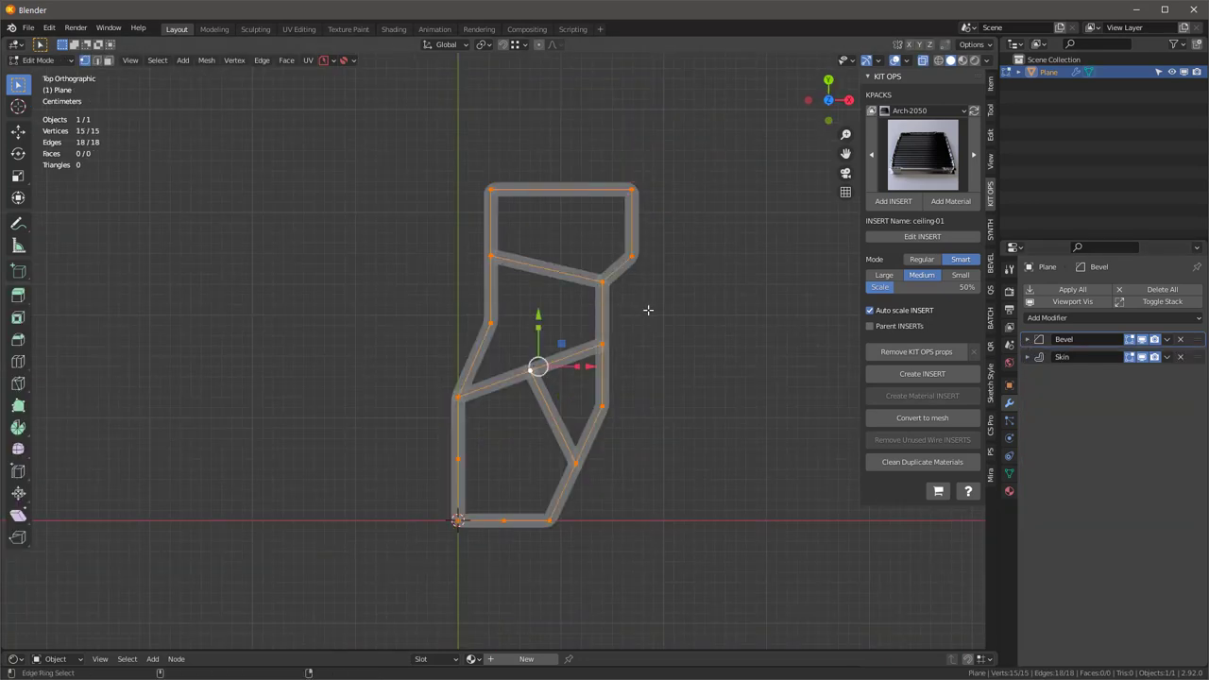
key("ctrl+a")
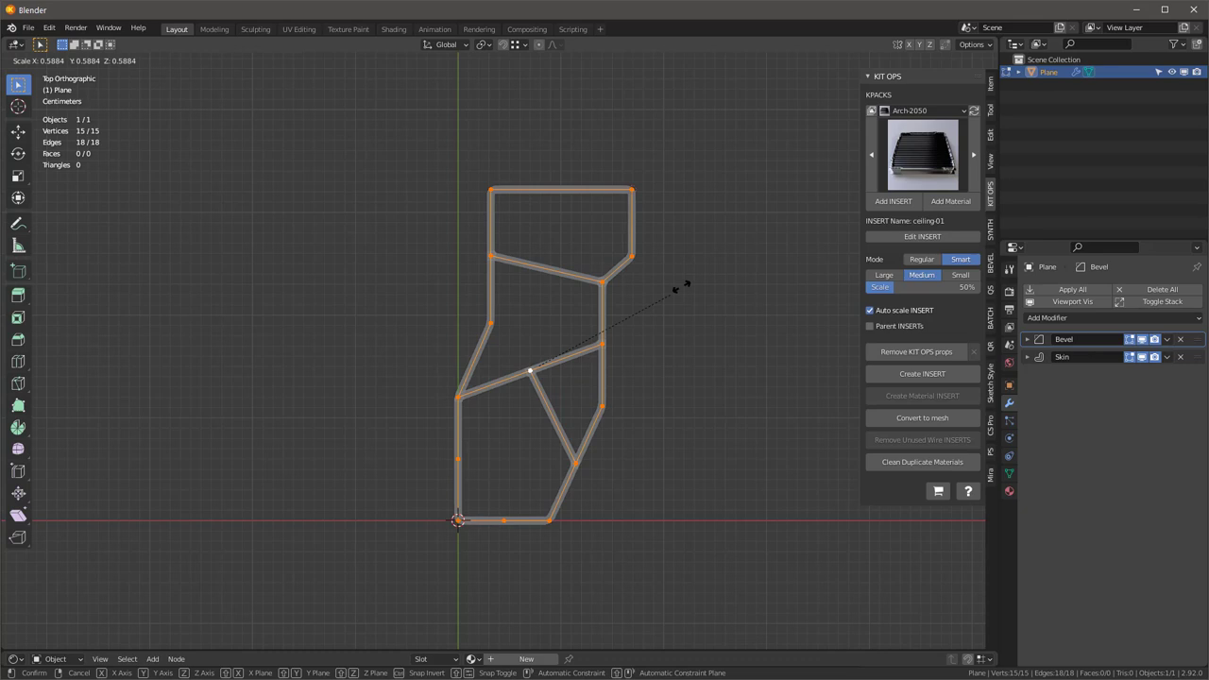
left_click(720, 250)
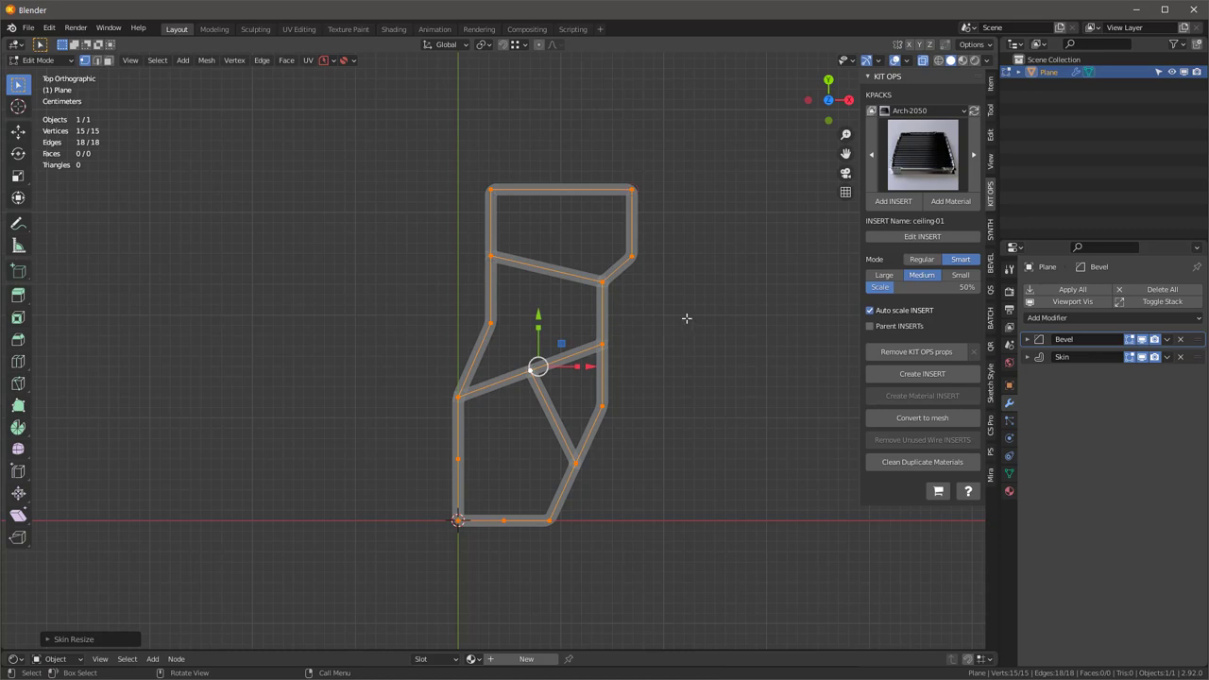
Dissolve the middle vertices of the bottom edge and the lower-left vertical edge, and return to Object Mode
left_click(503, 519)
key("ctrl+x")
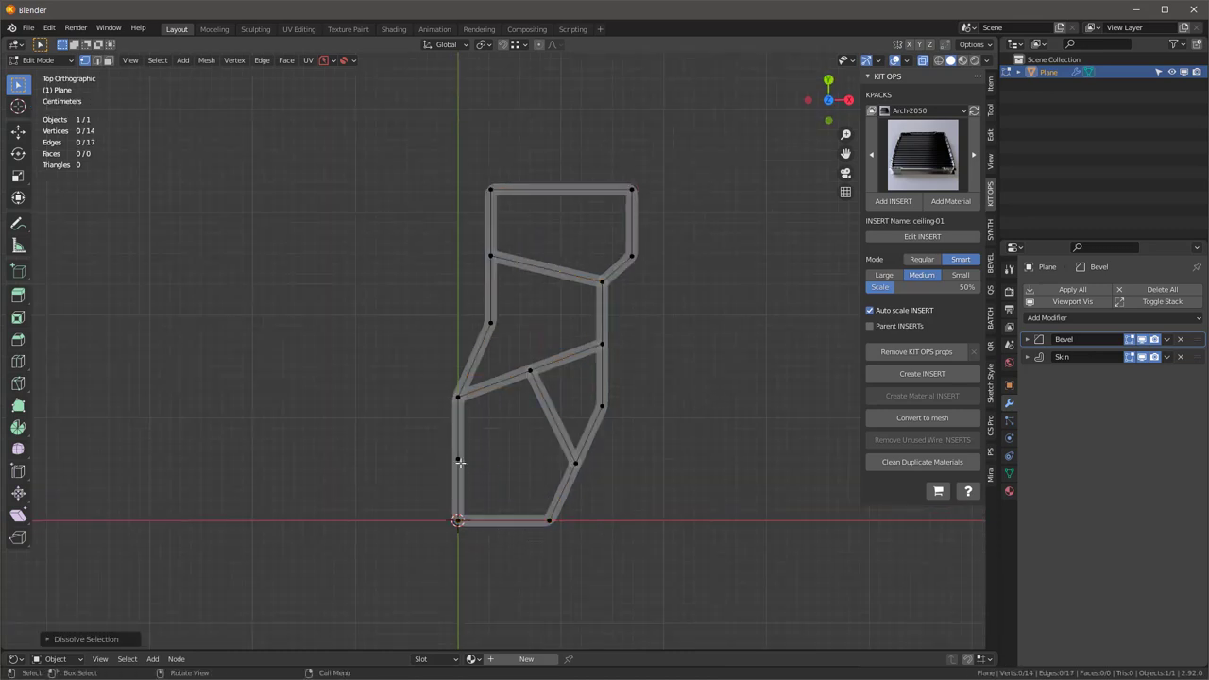
left_click(458, 460)
key("ctrl+x")
key("Tab")
middle_click_drag(574, 348, 621, 311)
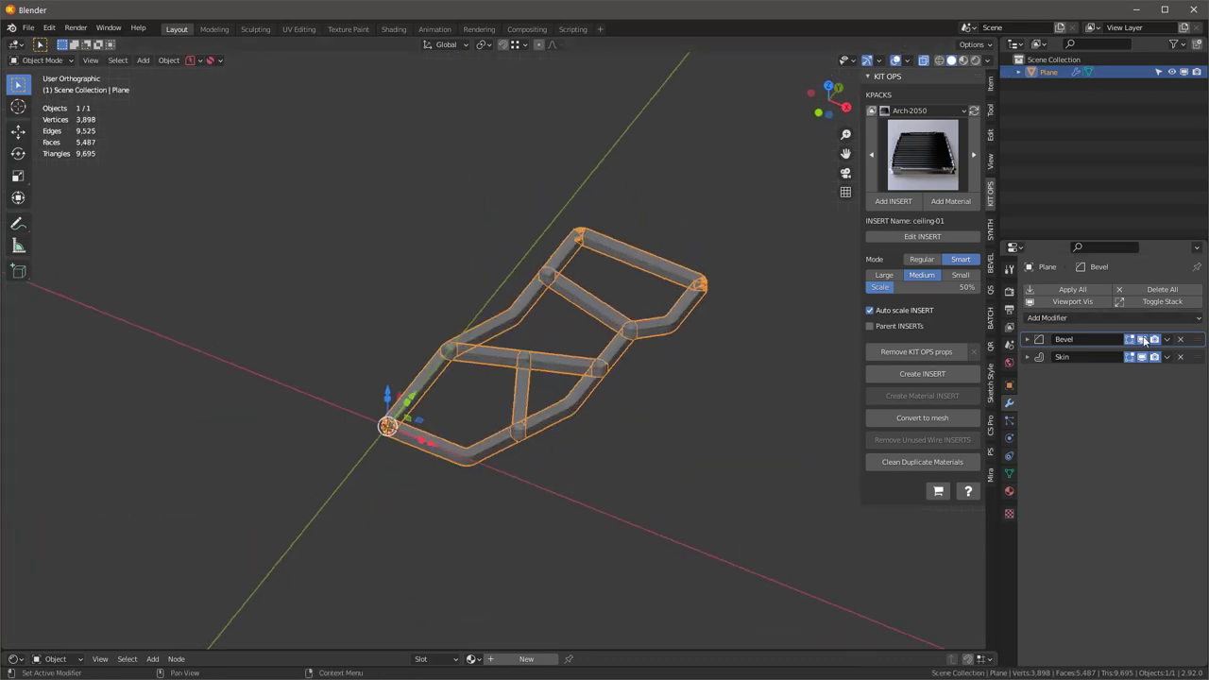
Add a Remesh modifier to the frame with a voxel size of 0.01 m
left_click(1077, 317)
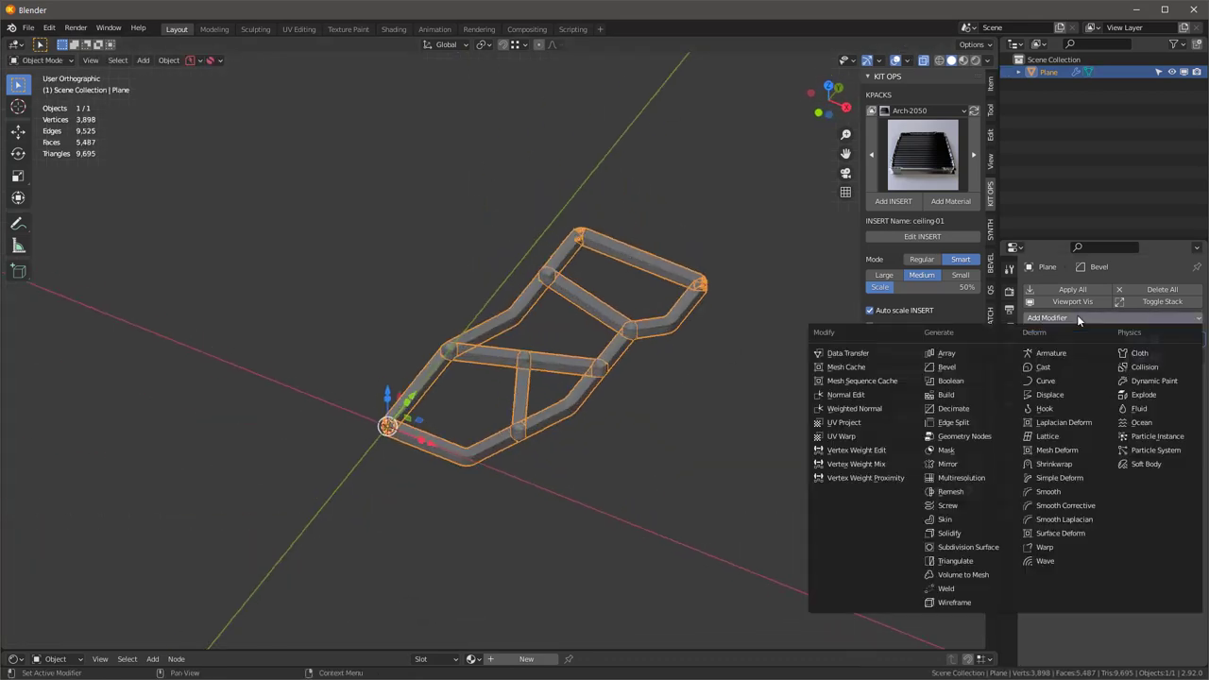
left_click(950, 492)
key("KP_Decimal")
middle_click_drag(610, 350, 539, 367, "shift")
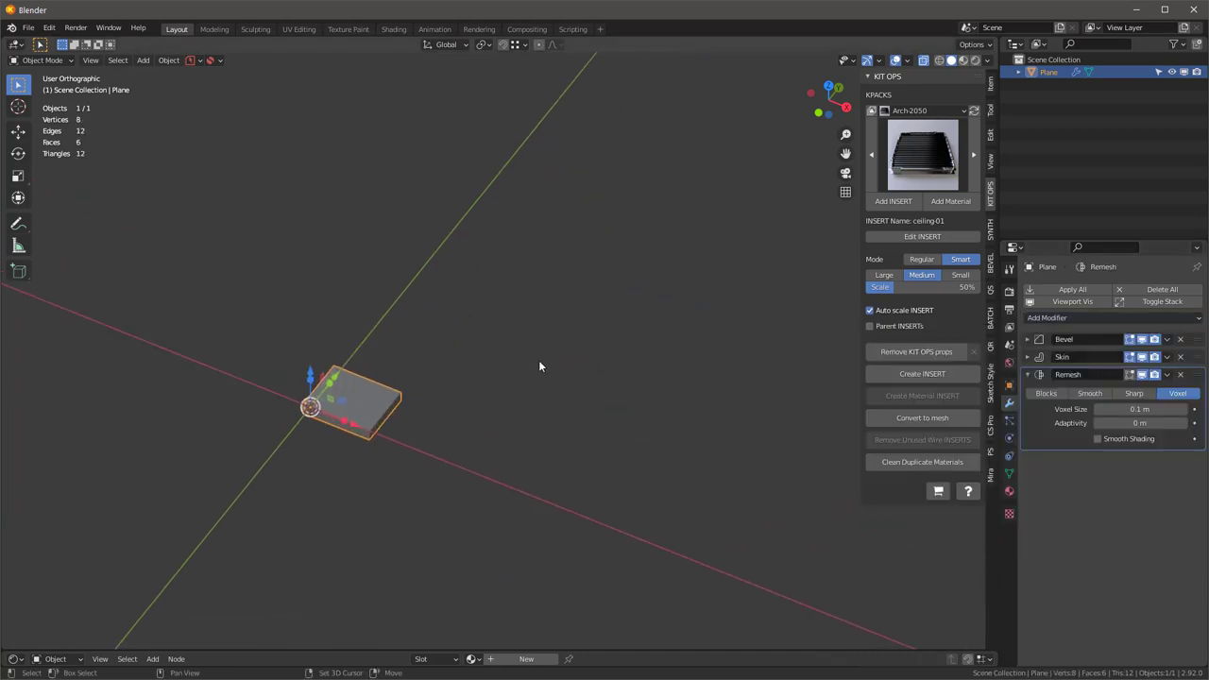
left_click(1149, 409)
type("0")
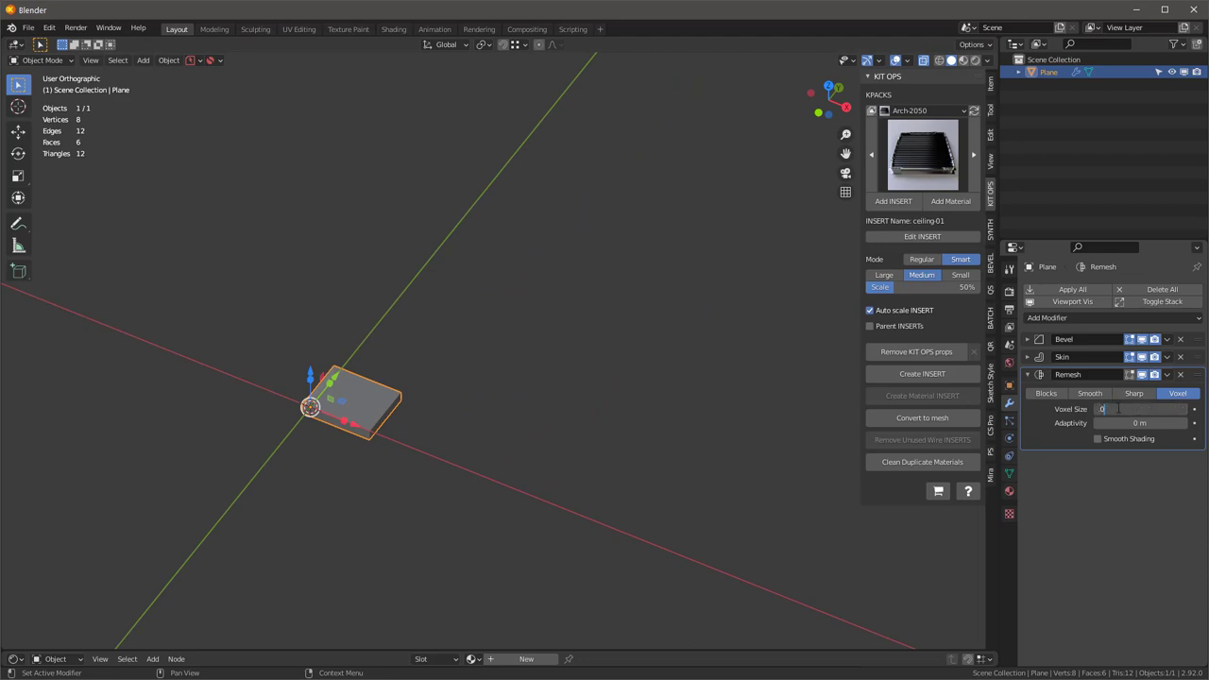
type(".01")
key("Return")
Refine the Remesh modifier's voxel size to 0.001 m and check the frame's surface
middle_click_drag(291, 315, 717, 157)
scroll(717, 157, "up", 4)
left_click(1161, 408)
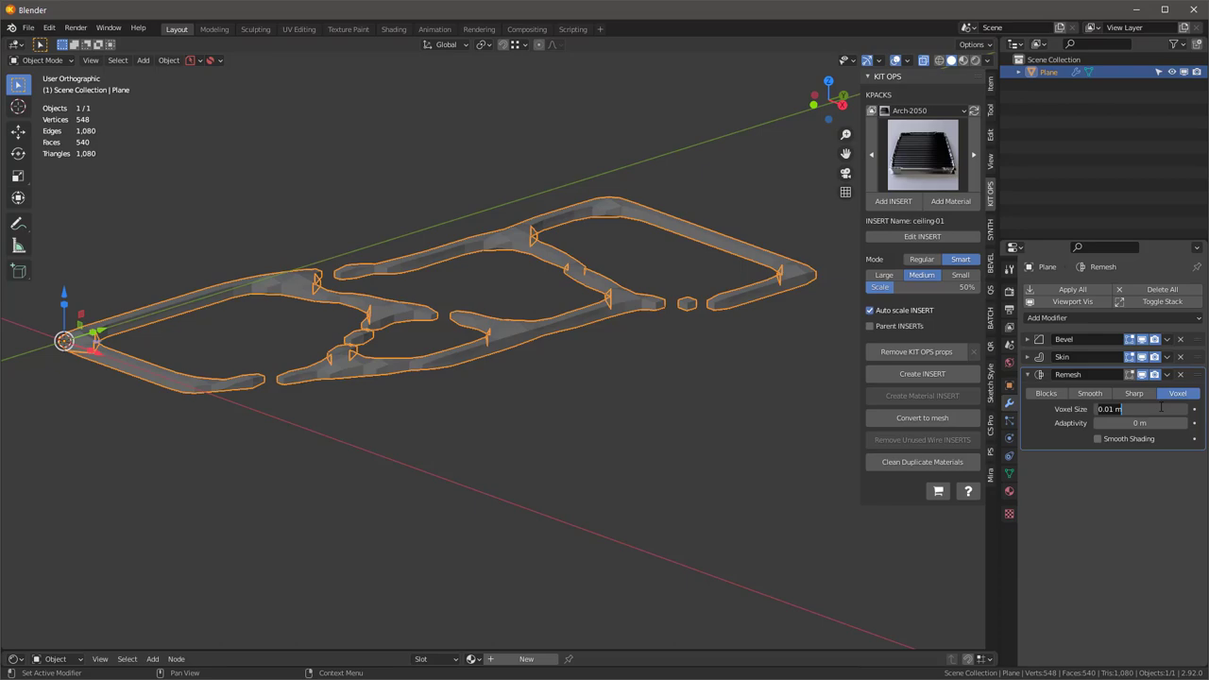
type("0")
key("Return")
scroll(515, 283, "up", 6)
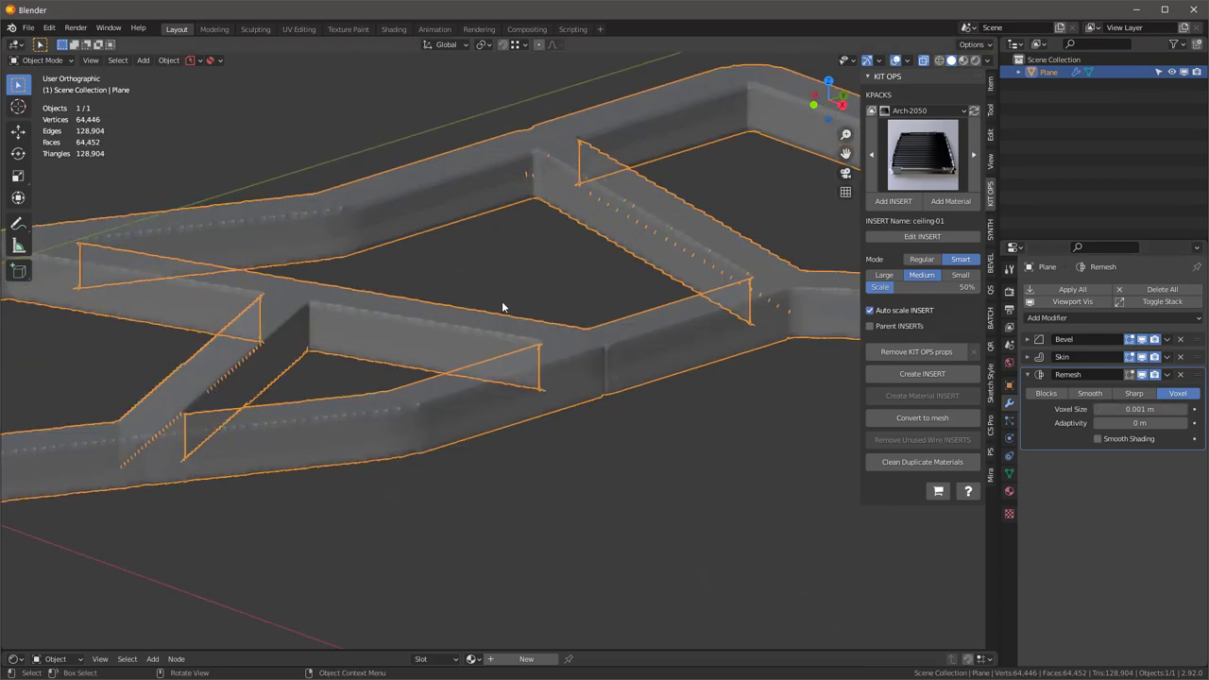
middle_click_drag(501, 302, 491, 393)
scroll(509, 339, "down", 4)
middle_click_drag(508, 338, 534, 306)
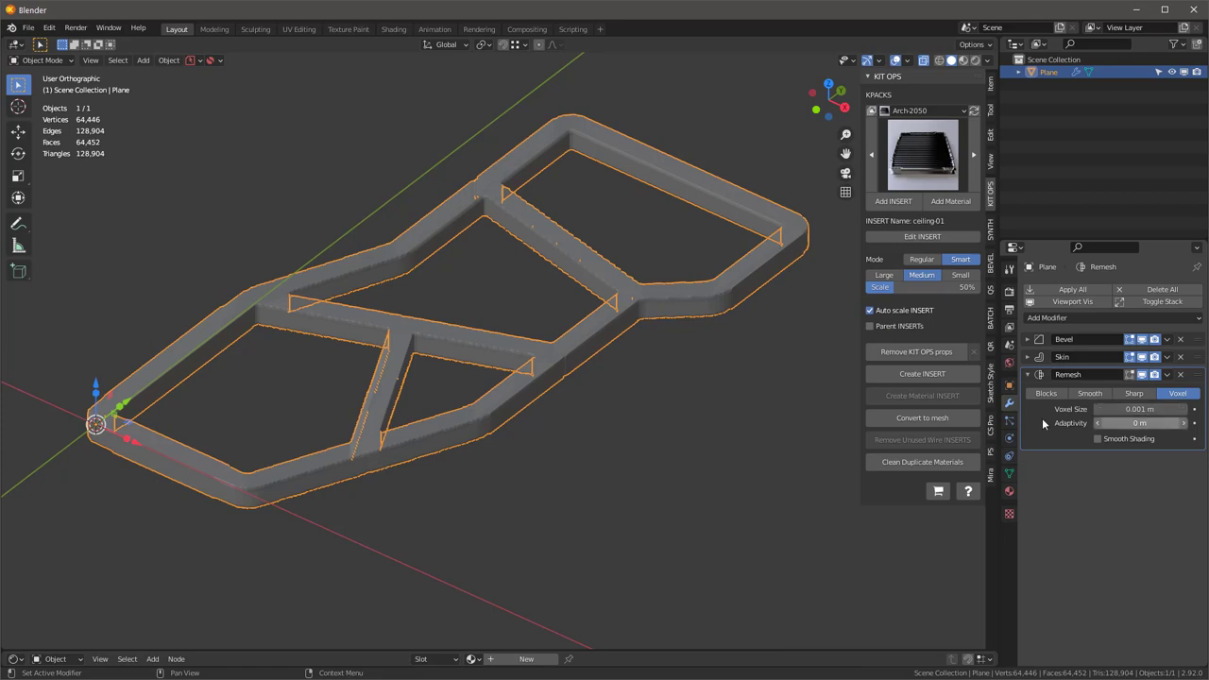
Show the remeshed frame's wireframe and set the Remesh voxel size to 0.0001 m
key("shift+z")
scroll(496, 424, "up", 8)
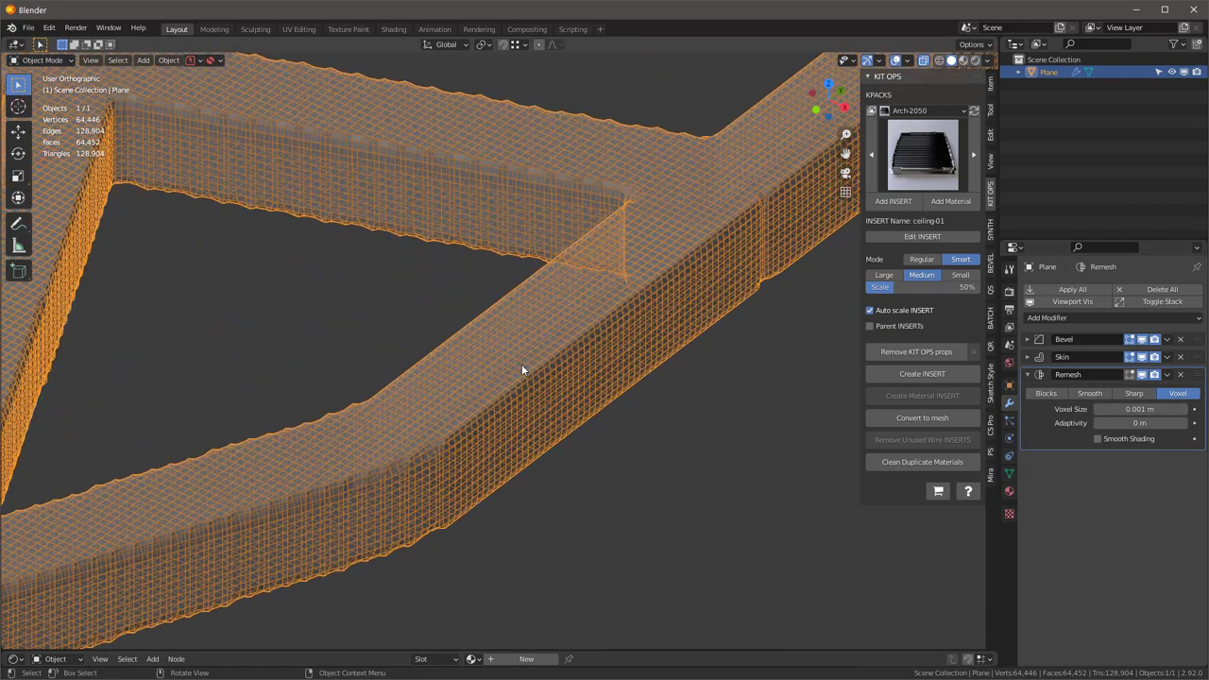
scroll(529, 361, "down", 4)
double_click(1141, 409)
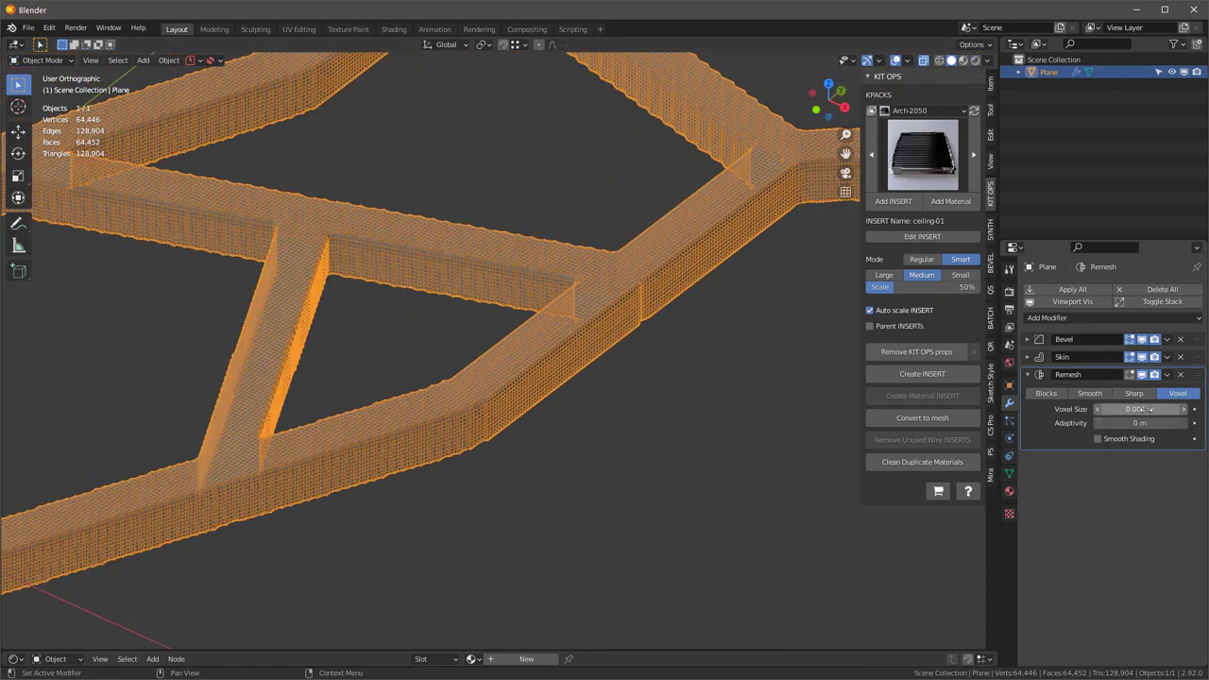
type("01")
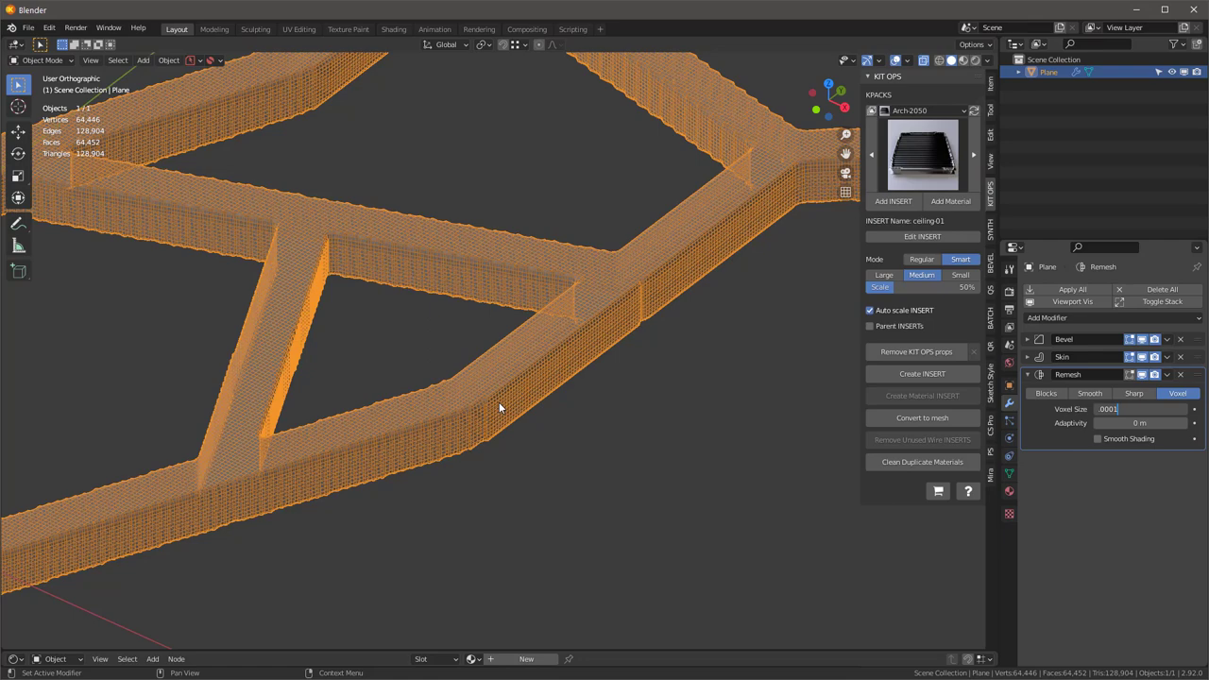
type(".0001")
key("Return")
scroll(524, 374, "up", 6)
scroll(511, 358, "down", 10)
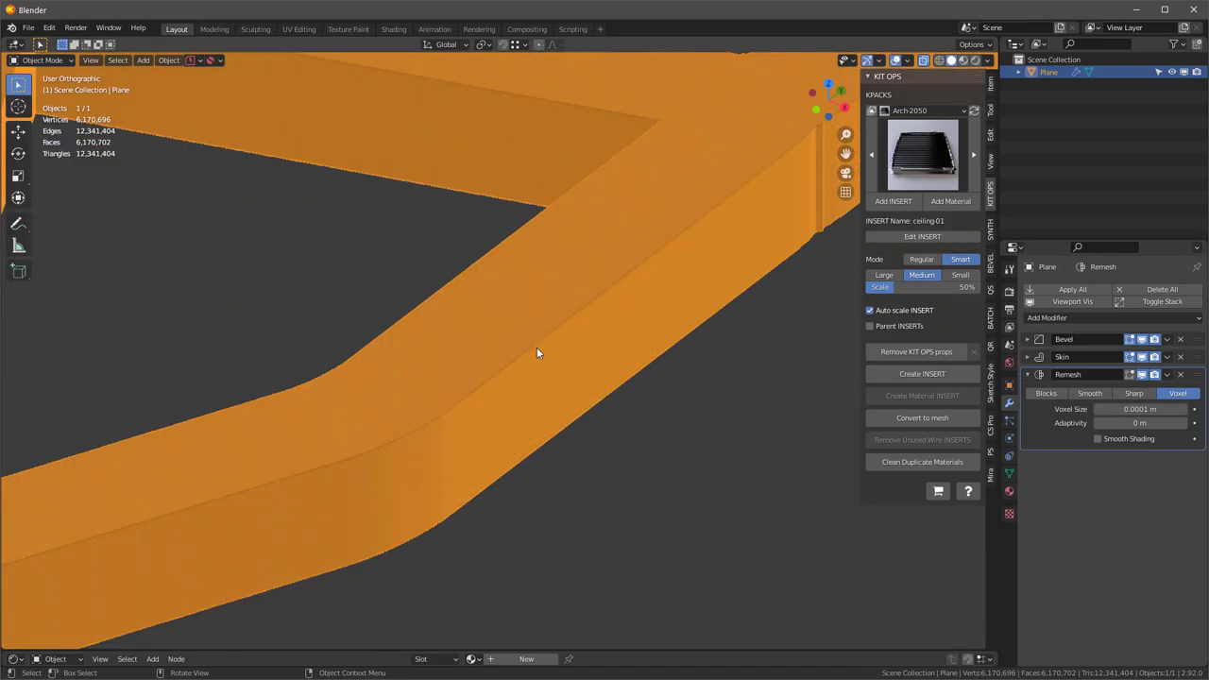
Turn off the wireframe display, deselect the frame and examine its remeshed joints from several angles
mouse_move(546, 343)
middle_mouse_down()
mouse_move(540, 410)
mouse_move(526, 304)
mouse_move(537, 346)
middle_mouse_up()
key("q")
left_click(538, 346)
key("alt+a")
middle_click_drag(652, 367, 398, 399)
scroll(501, 326, "up", 3)
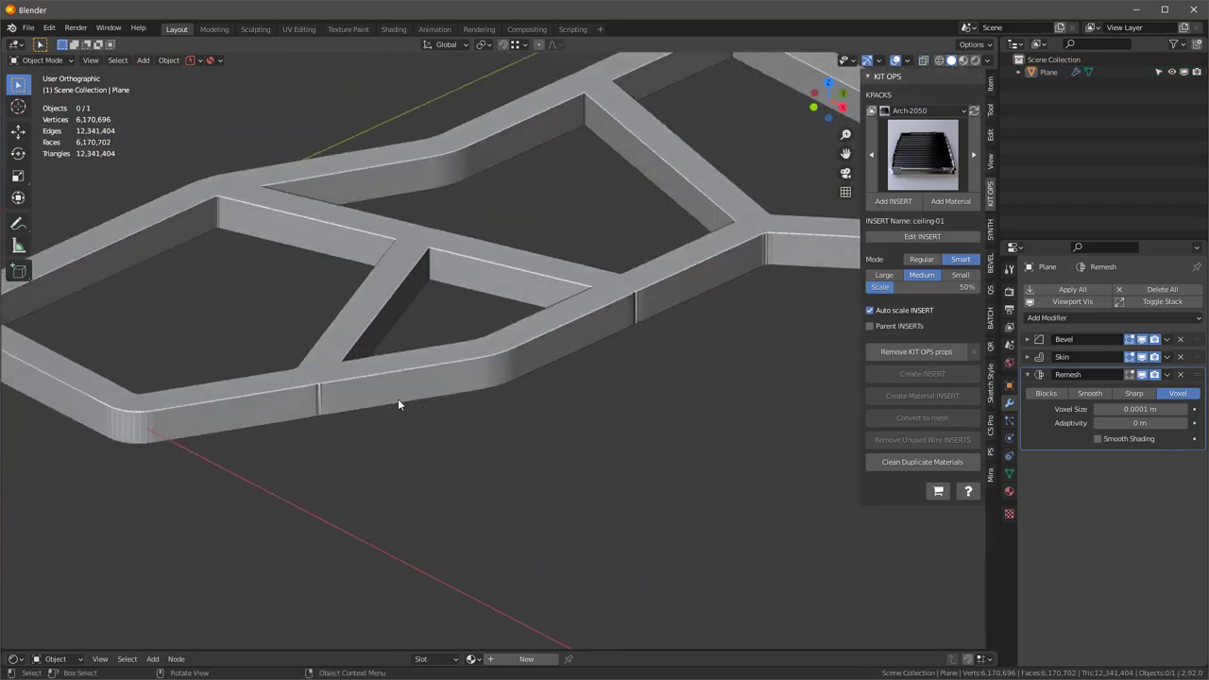
scroll(624, 292, "down", 4)
mouse_move(623, 292)
middle_mouse_down()
mouse_move(621, 321)
mouse_move(634, 301)
middle_mouse_up()
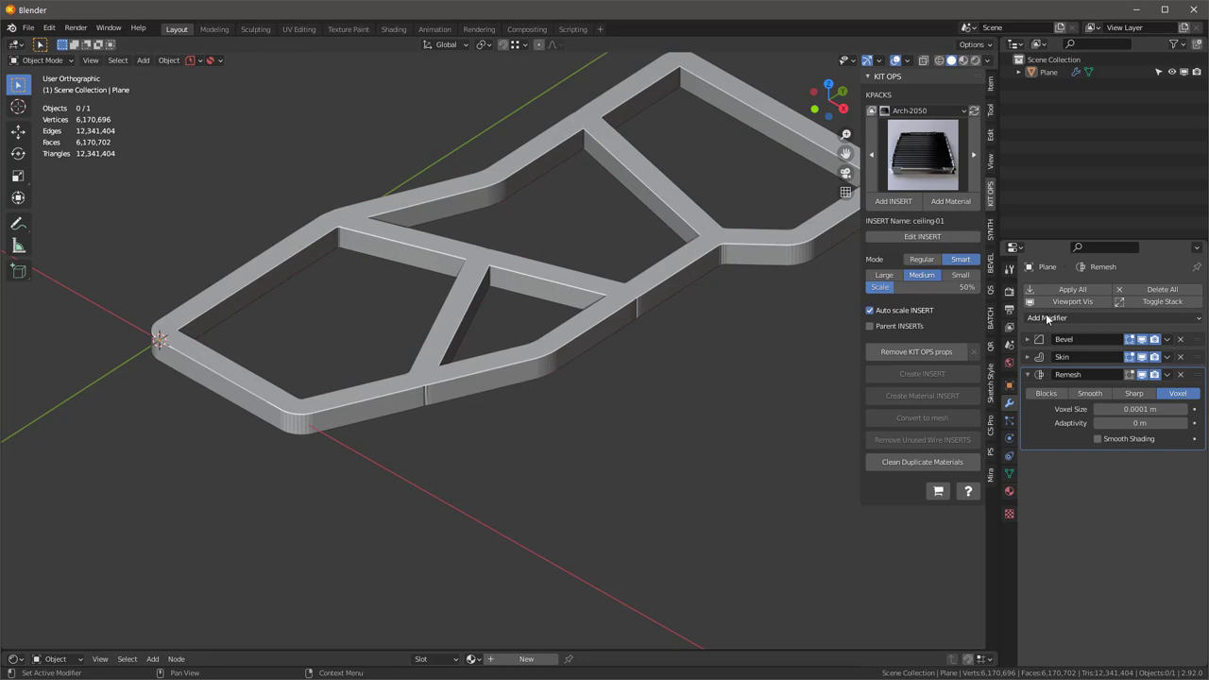
Select the frame and apply all of its modifiers
left_click(1062, 291)
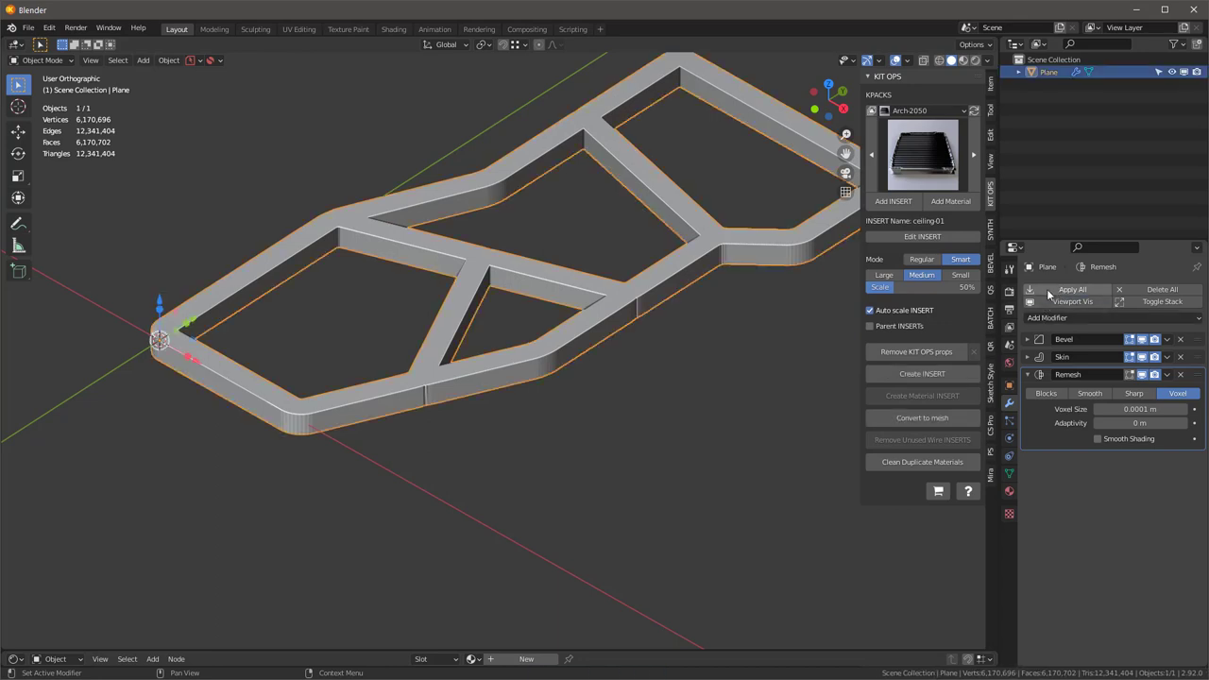
left_click(1073, 290)
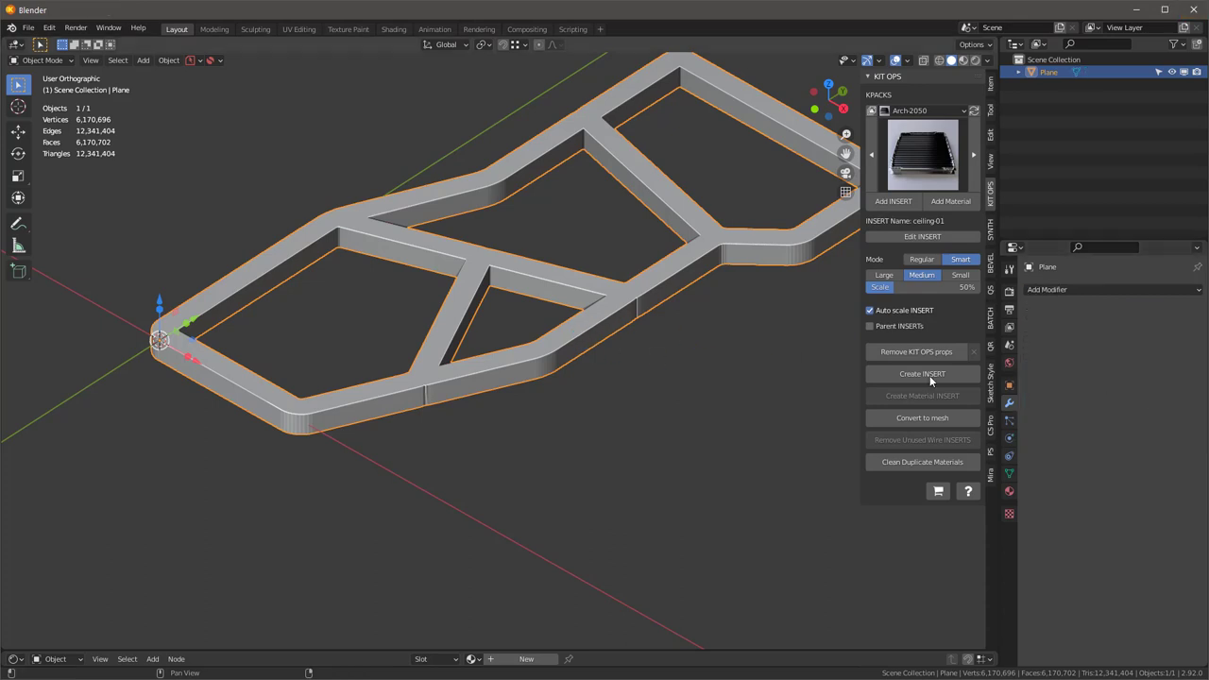
scroll(596, 312, "down", 2)
middle_click_drag(609, 301, 486, 361, "shift")
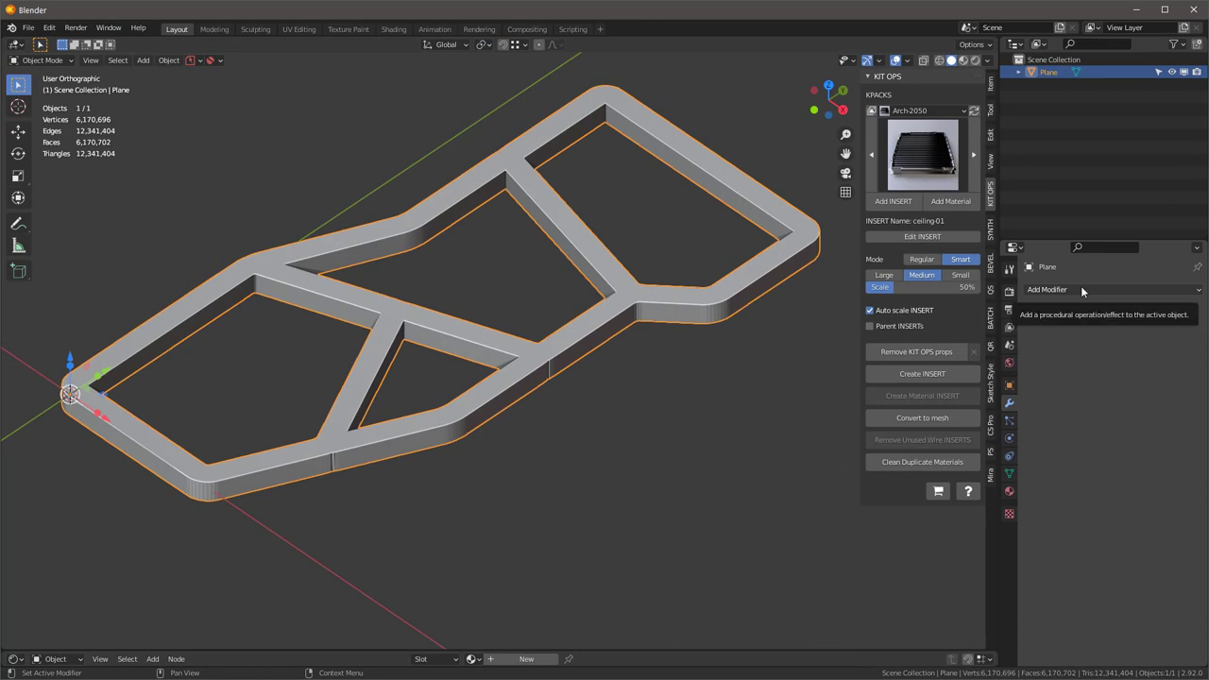
Add a Decimate modifier to the frame and set its collapse ratio to 0.01
left_click(1082, 290)
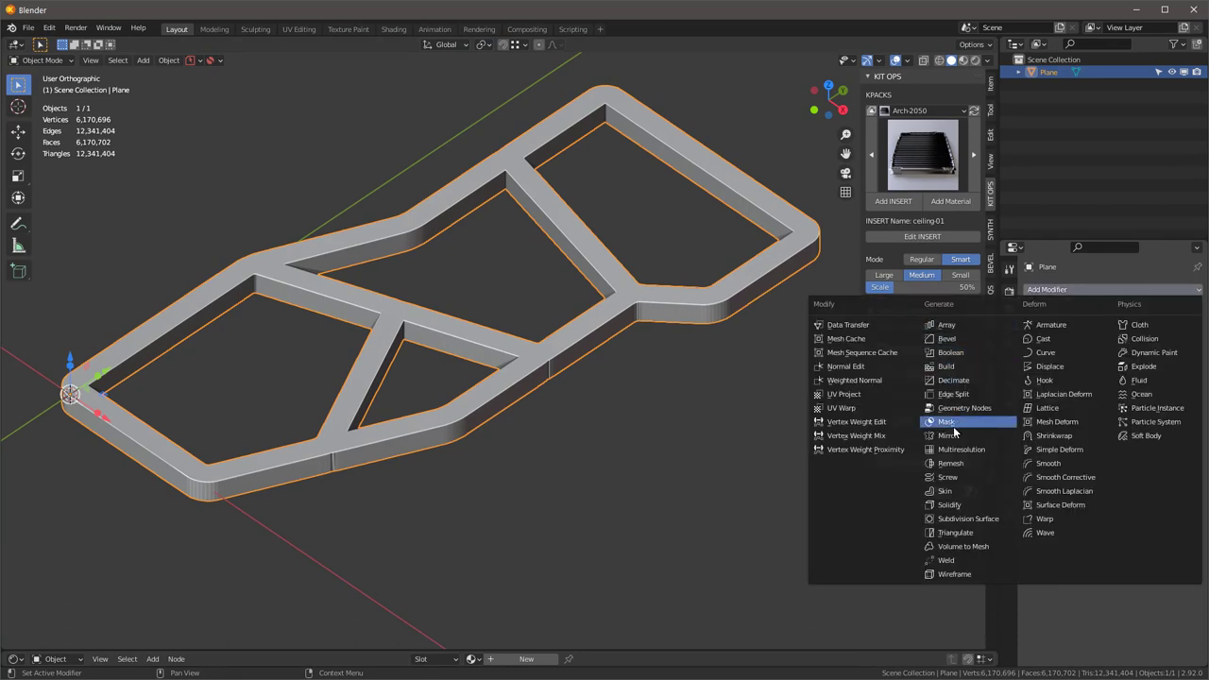
key("Return")
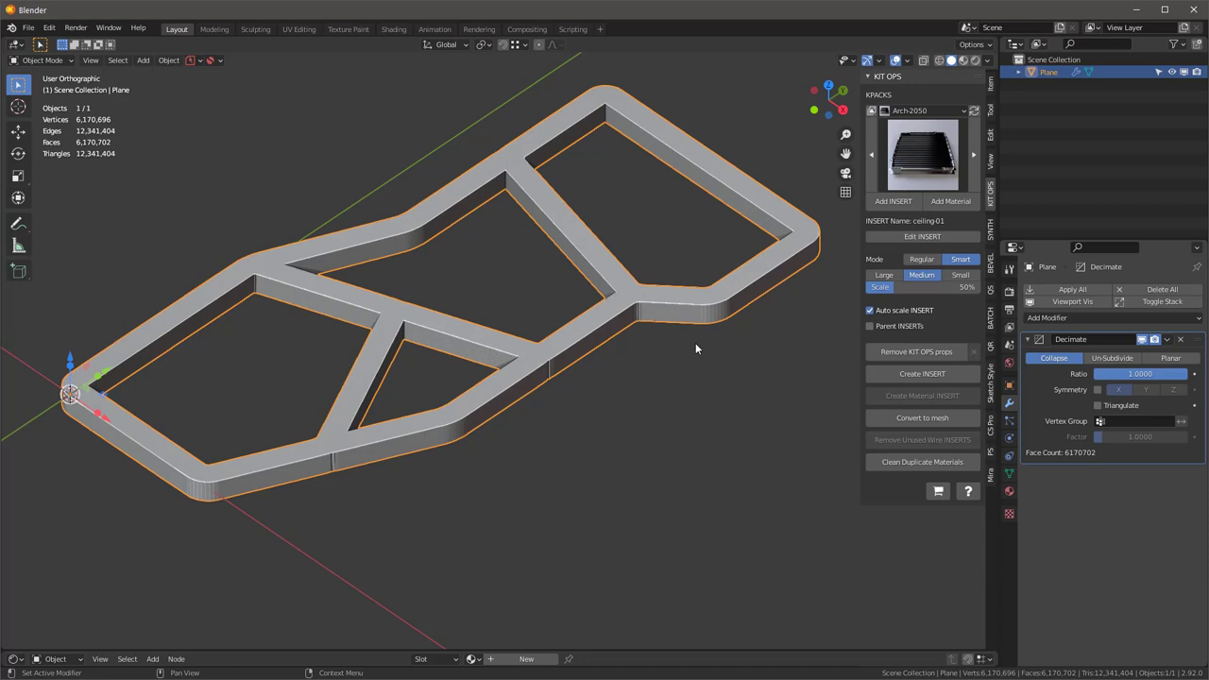
left_click(1138, 375)
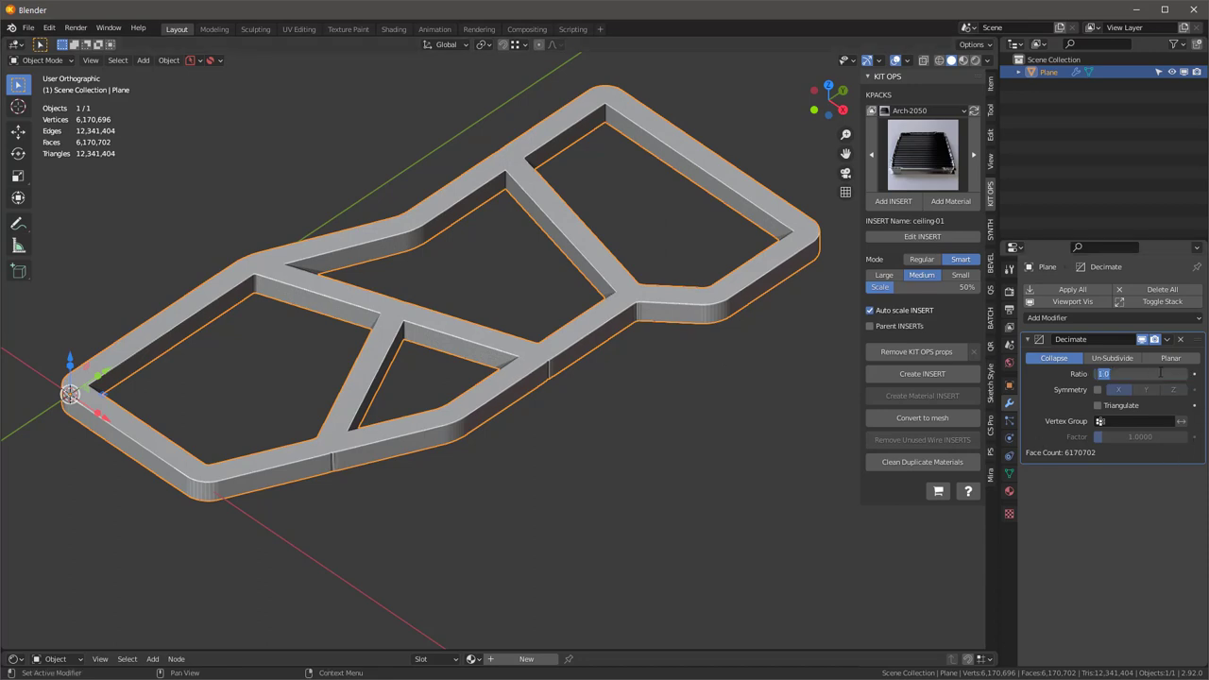
type(".0")
key("Return")
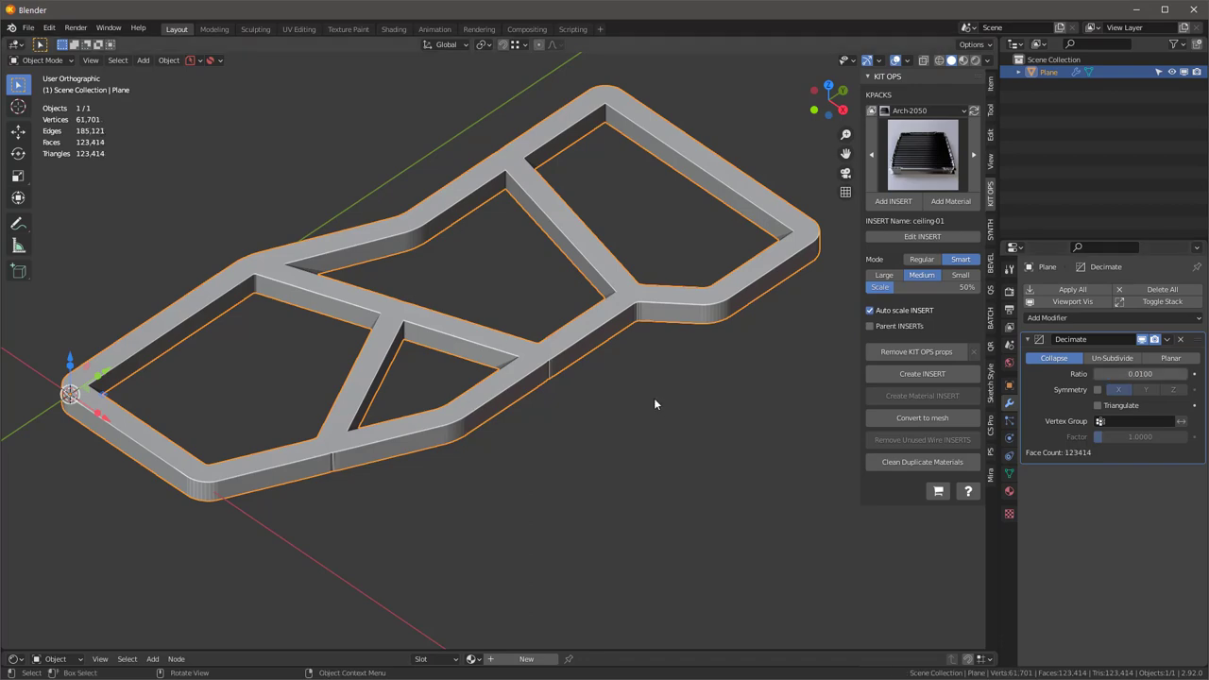
middle_click_drag(510, 350, 525, 328)
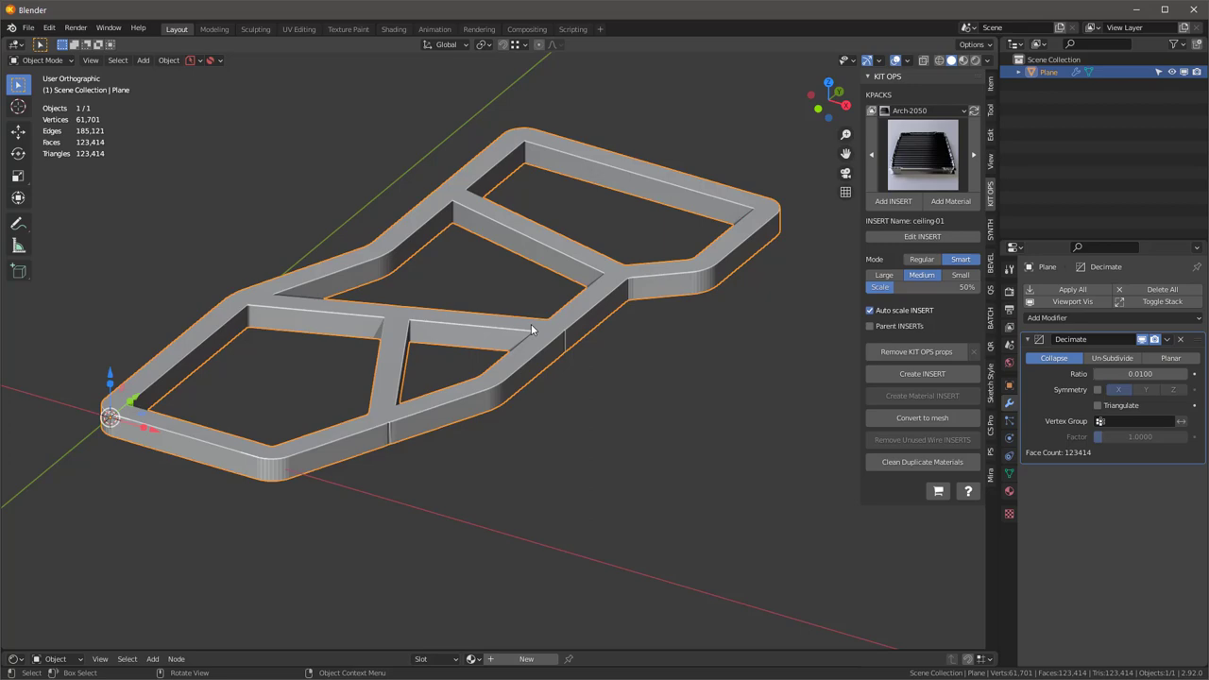
Show the frame's wireframe and examine the decimated mesh around the rounded corner, side rail and brace joints
right_click(539, 348)
left_click(536, 352)
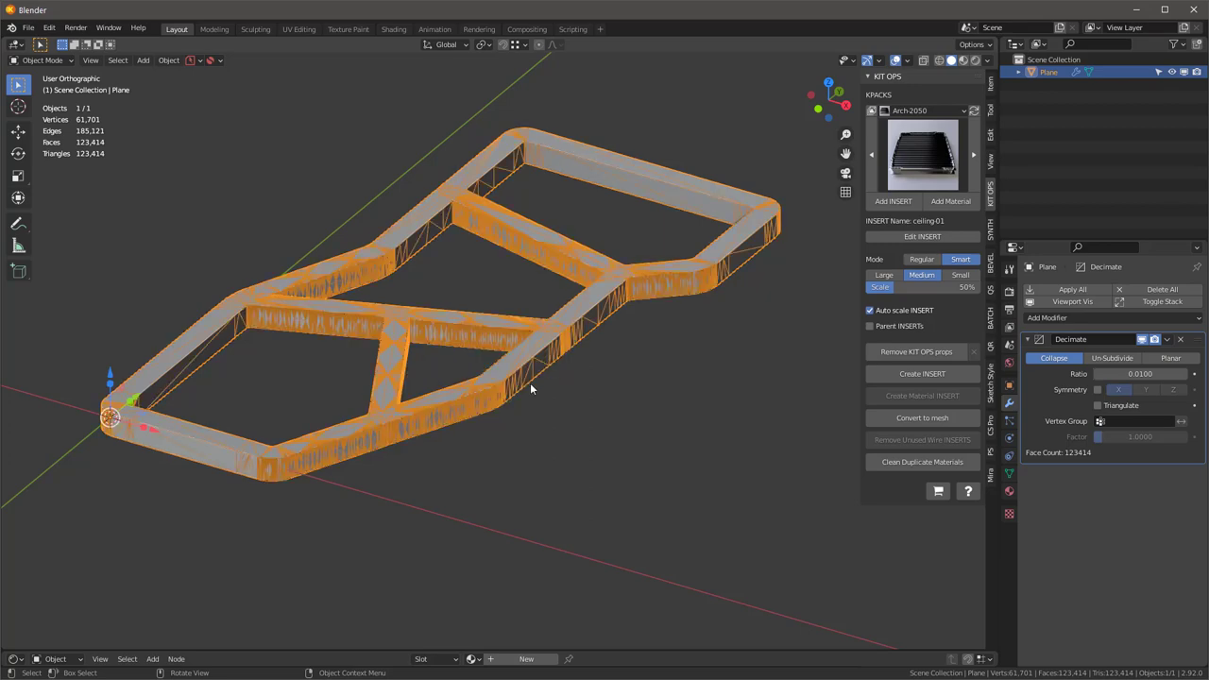
scroll(510, 383, "up", 4)
scroll(507, 361, "down", 3)
scroll(276, 430, "up", 6)
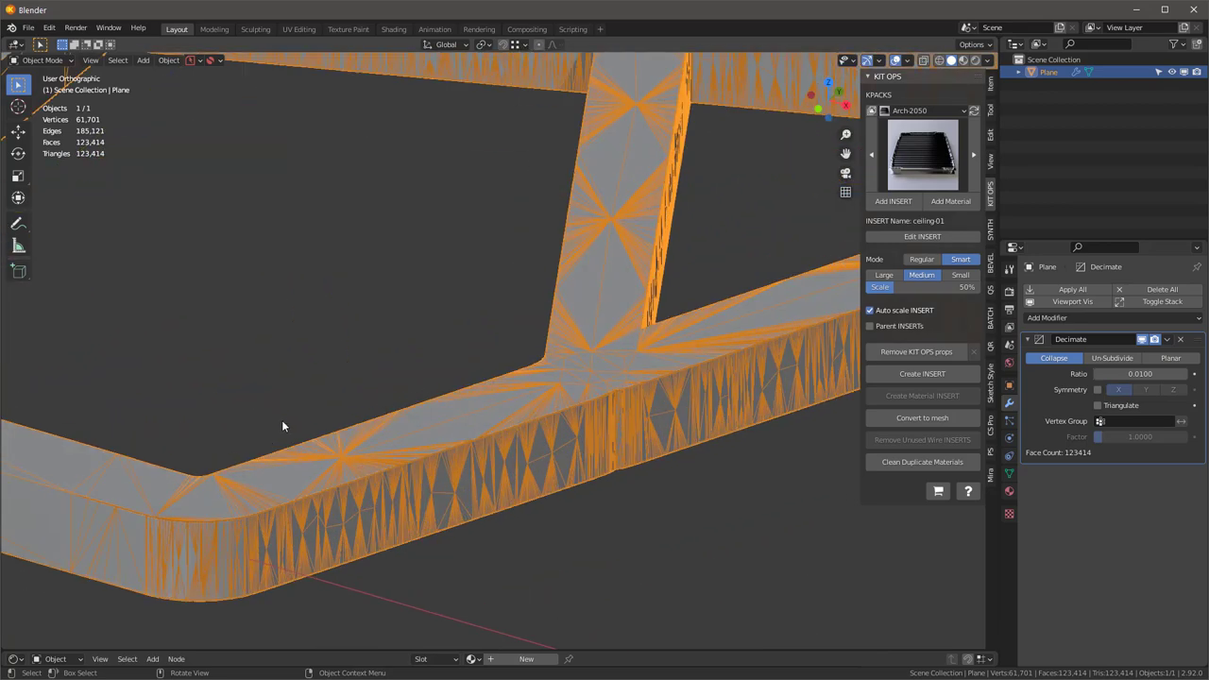
middle_click_drag(281, 426, 416, 479)
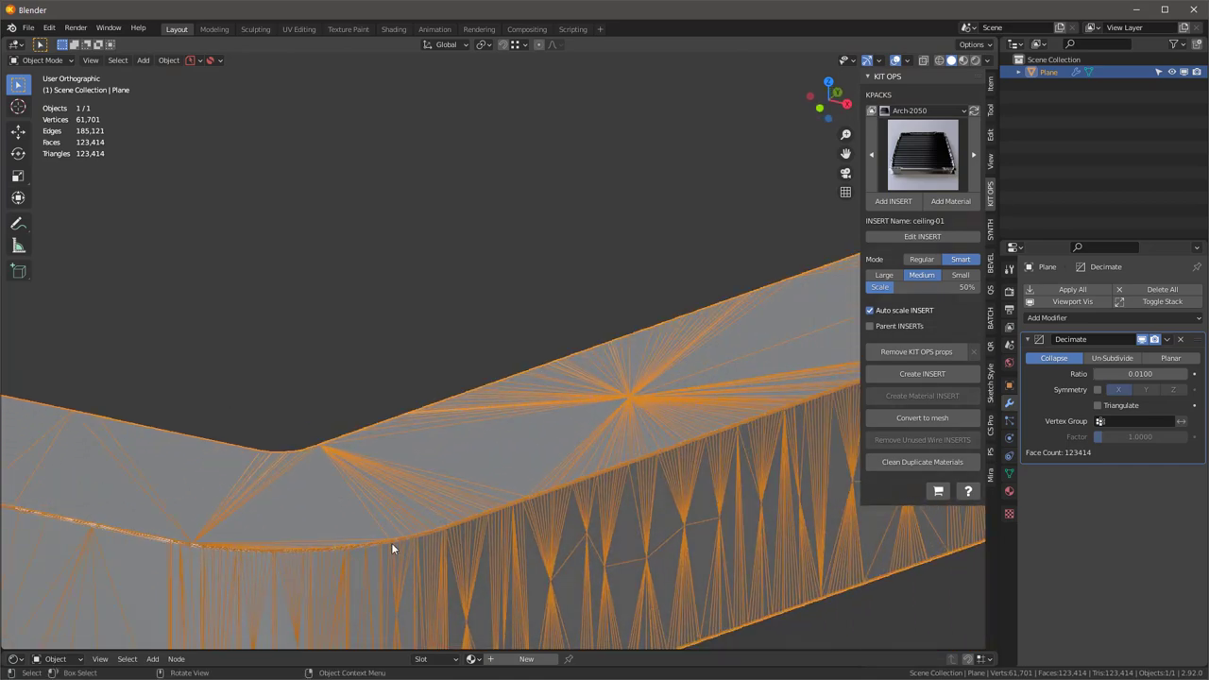
scroll(535, 477, "down", 5)
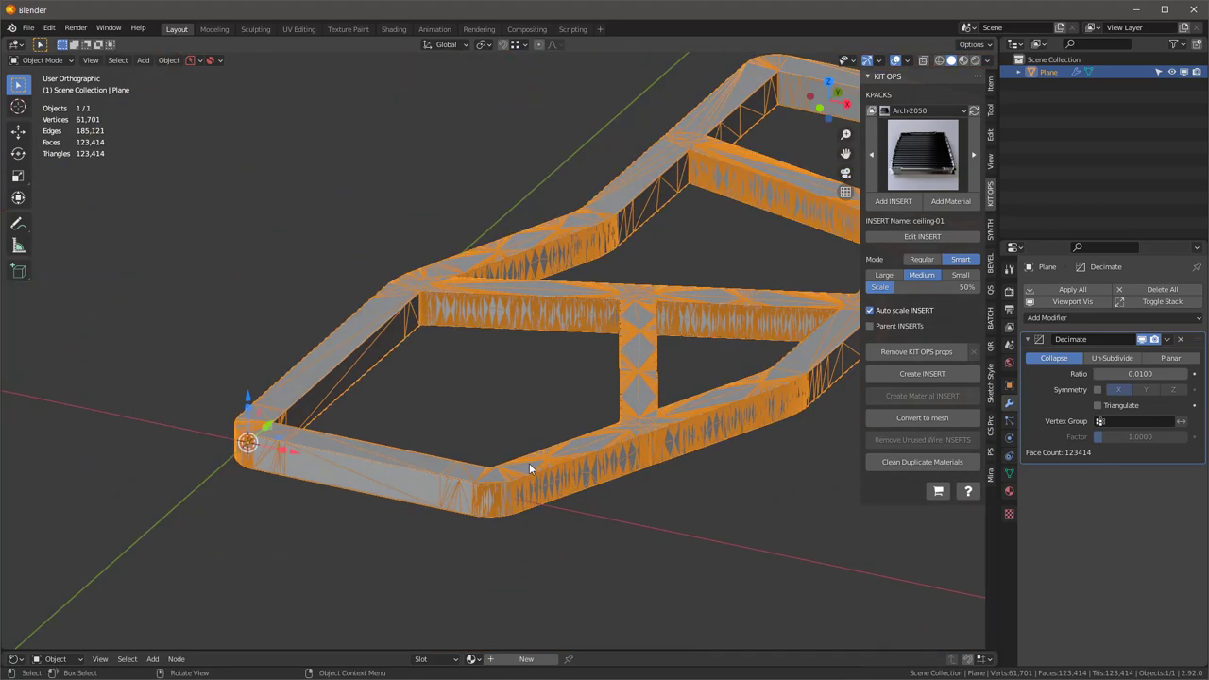
scroll(527, 455, "up", 4)
middle_click_drag(547, 403, 521, 416)
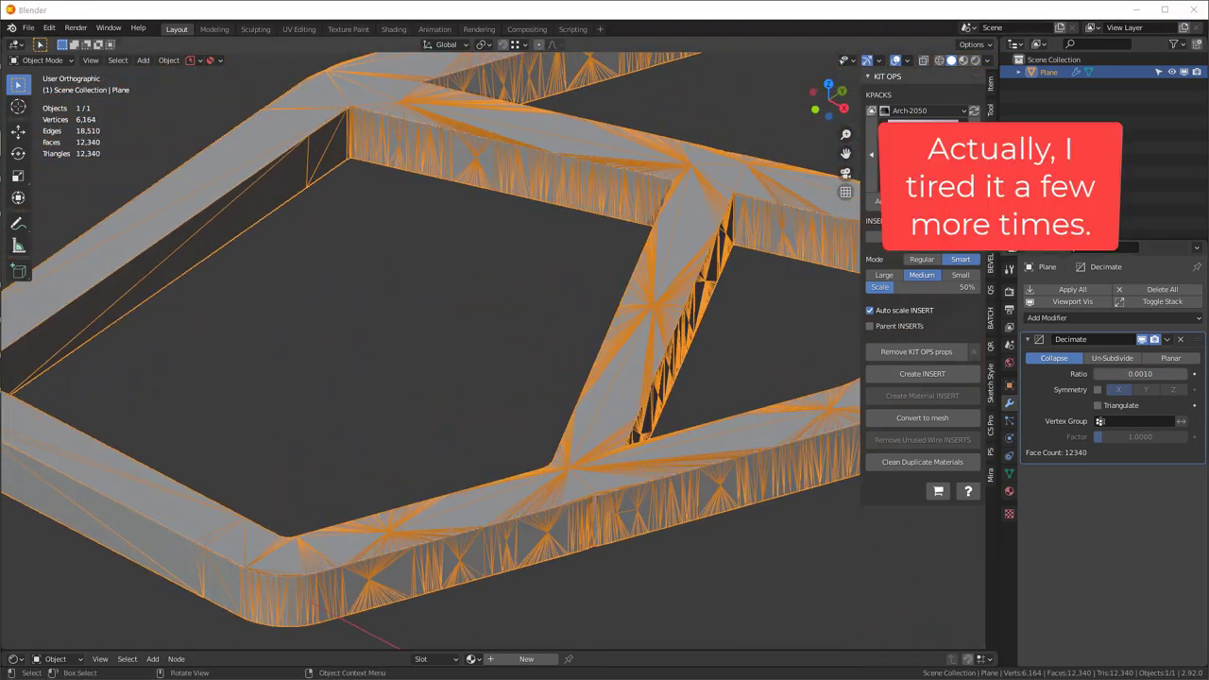
scroll(701, 359, "down", 4)
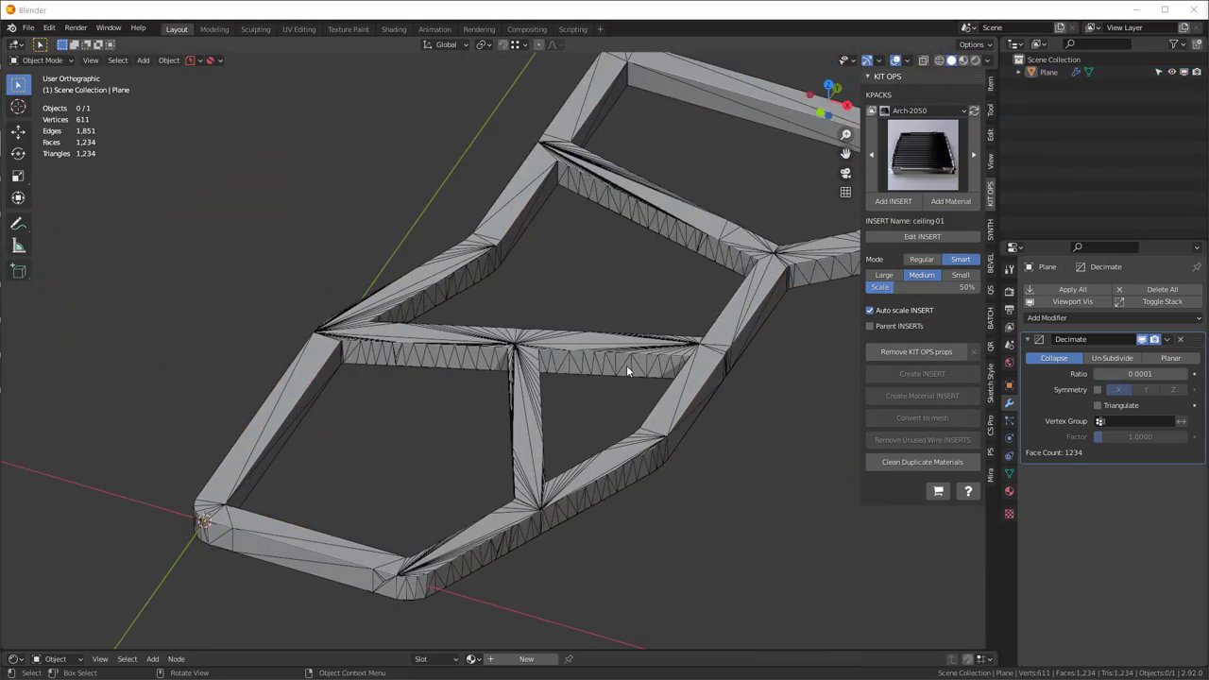
Examine the frame's triangulation at the 0.0001 decimate ratio, checking the rounded corner and brace joints from several angles
middle_click_drag(626, 365, 605, 320)
scroll(432, 489, "up", 6)
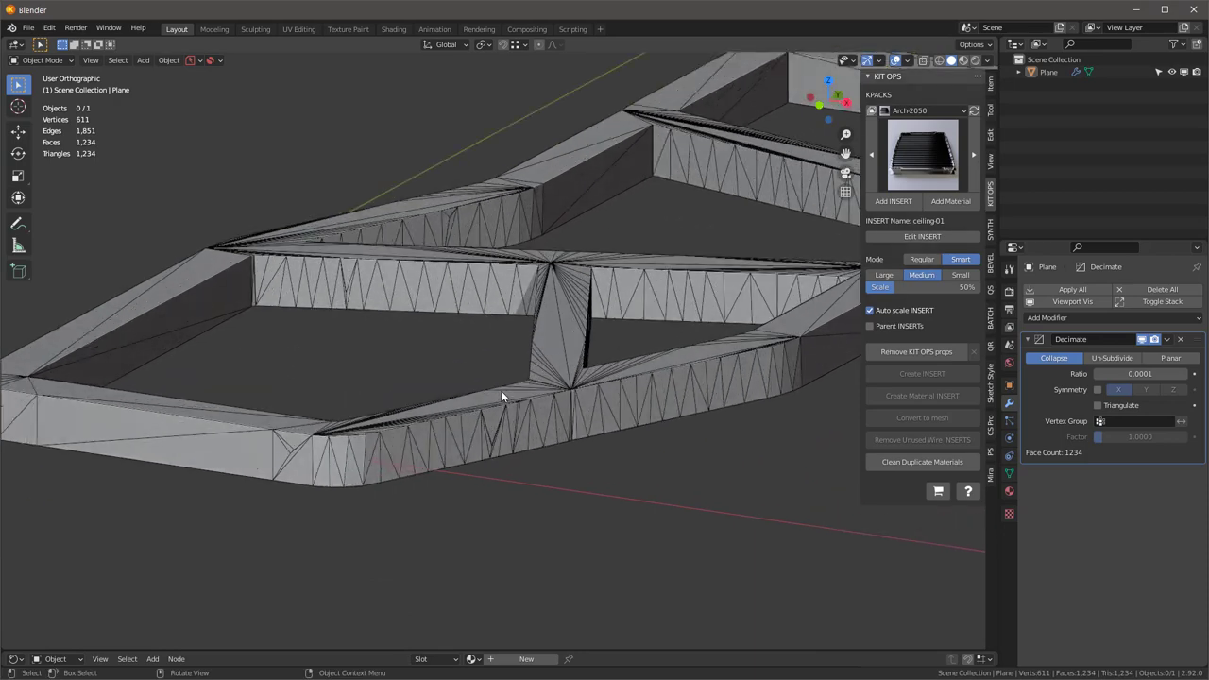
middle_click_drag(392, 408, 388, 433)
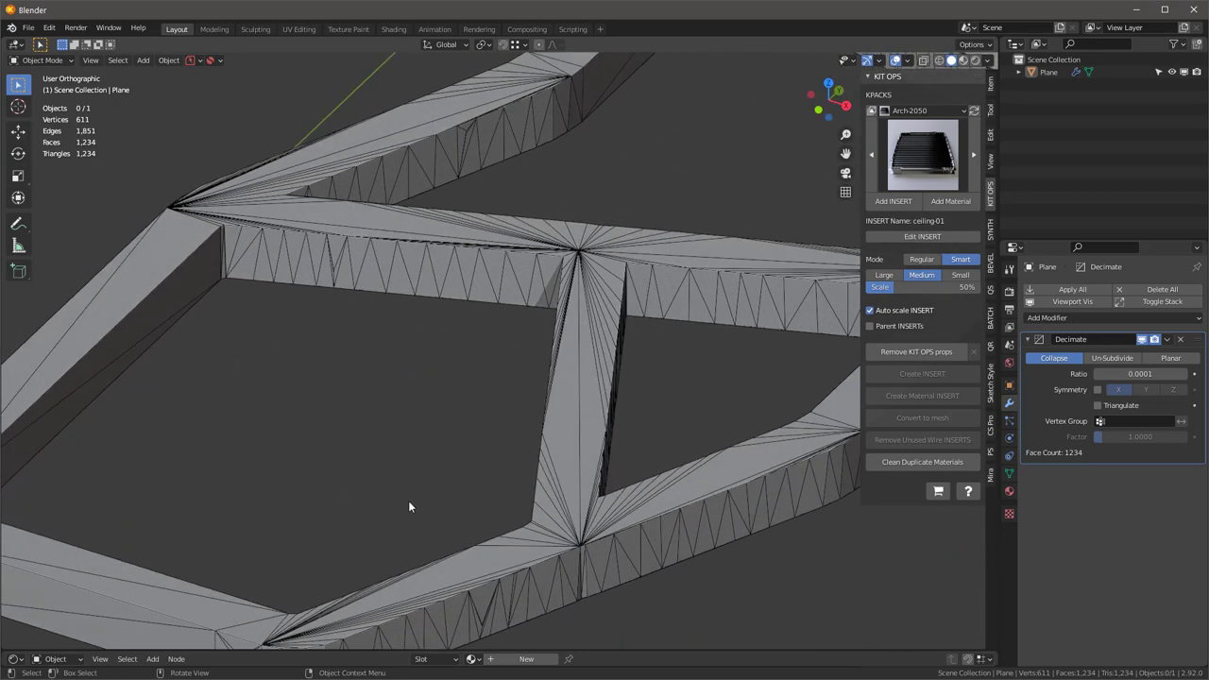
middle_click_drag(408, 500, 494, 332, "shift")
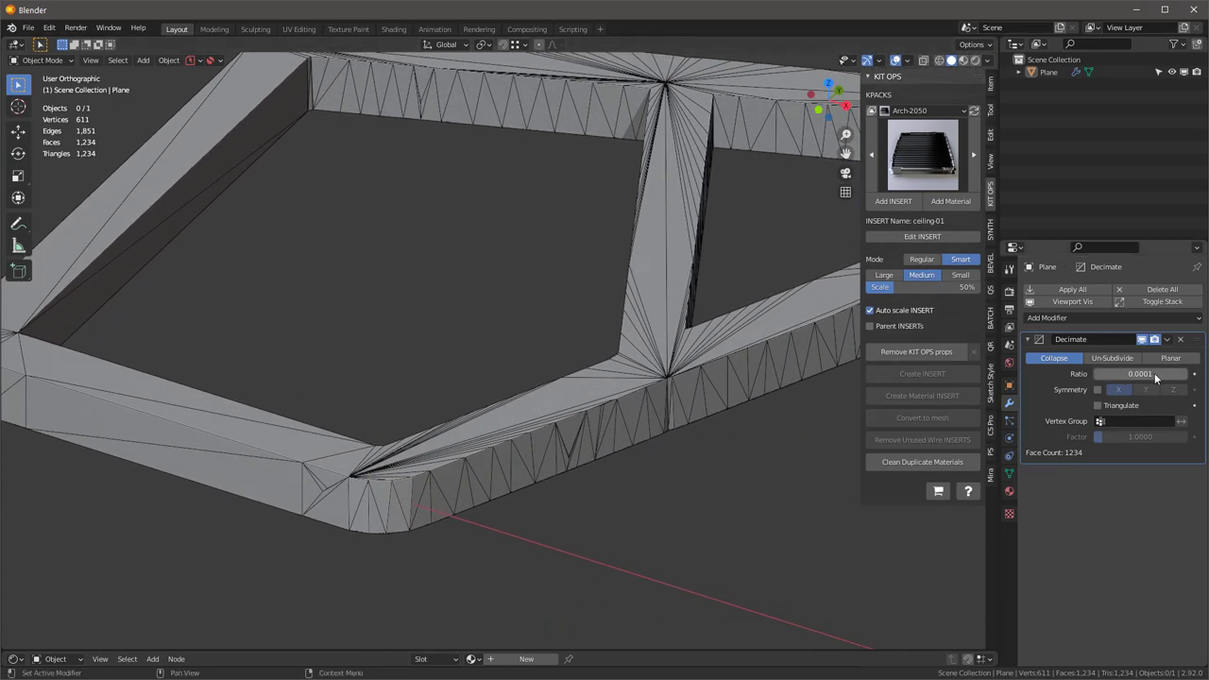
scroll(308, 481, "up", 3)
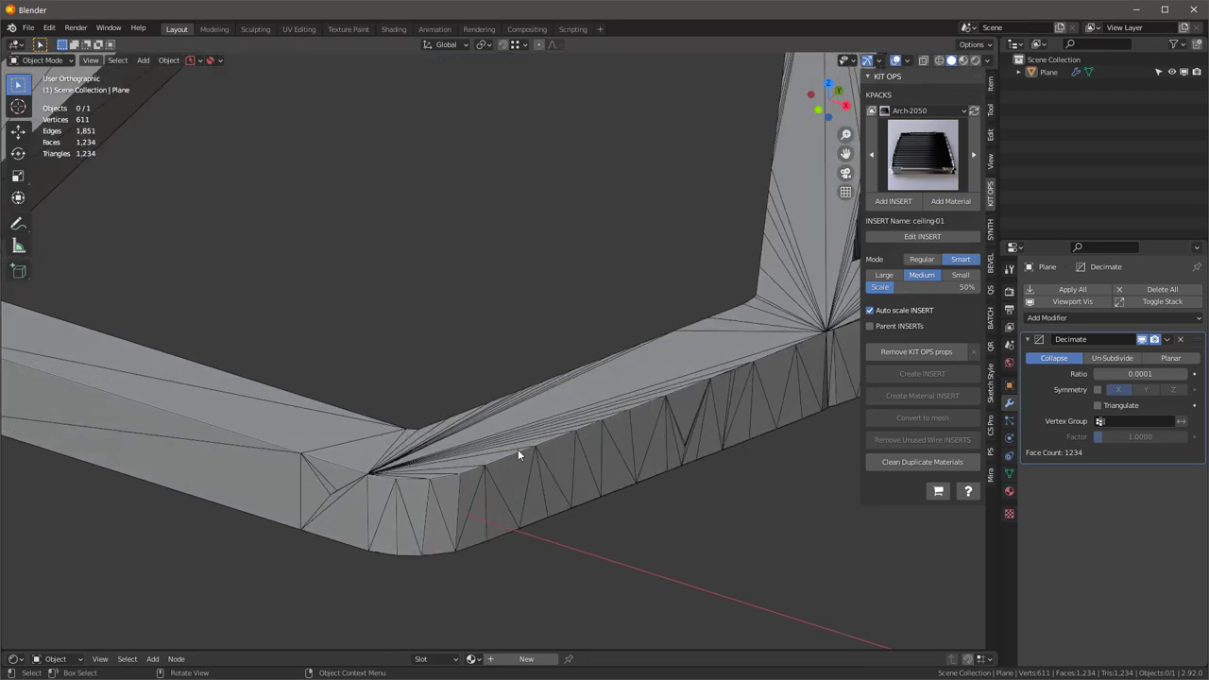
scroll(457, 461, "down", 3)
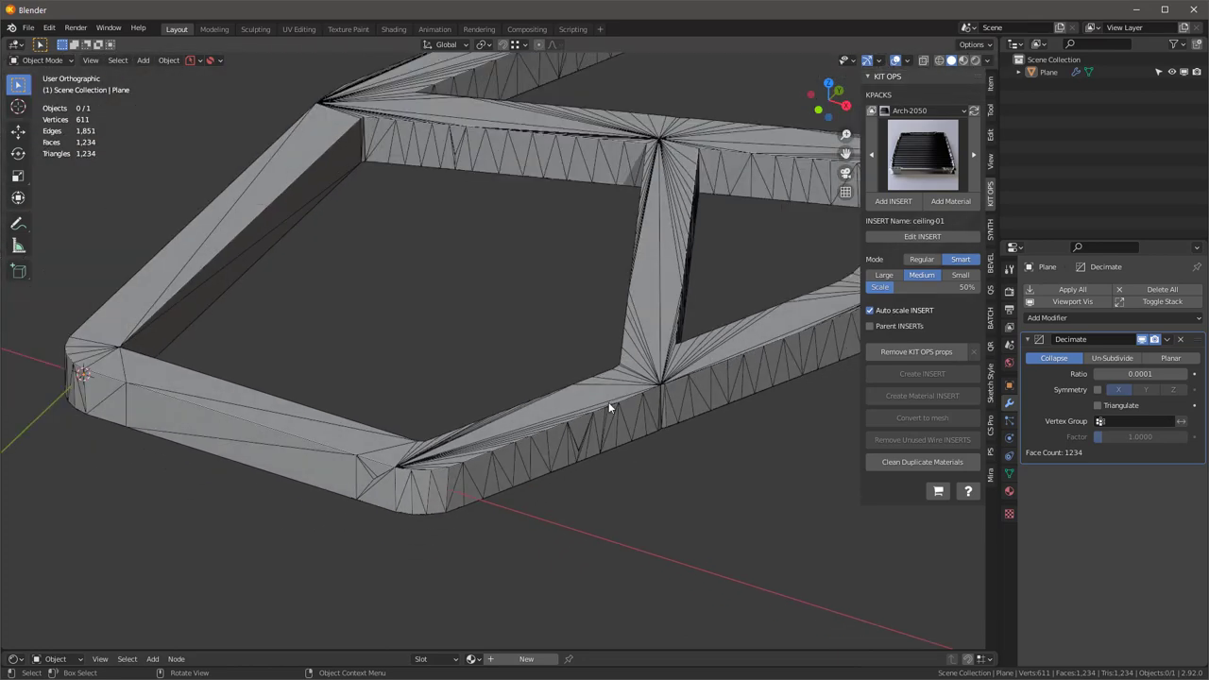
middle_click_drag(799, 356, 602, 448)
scroll(595, 455, "up", 4)
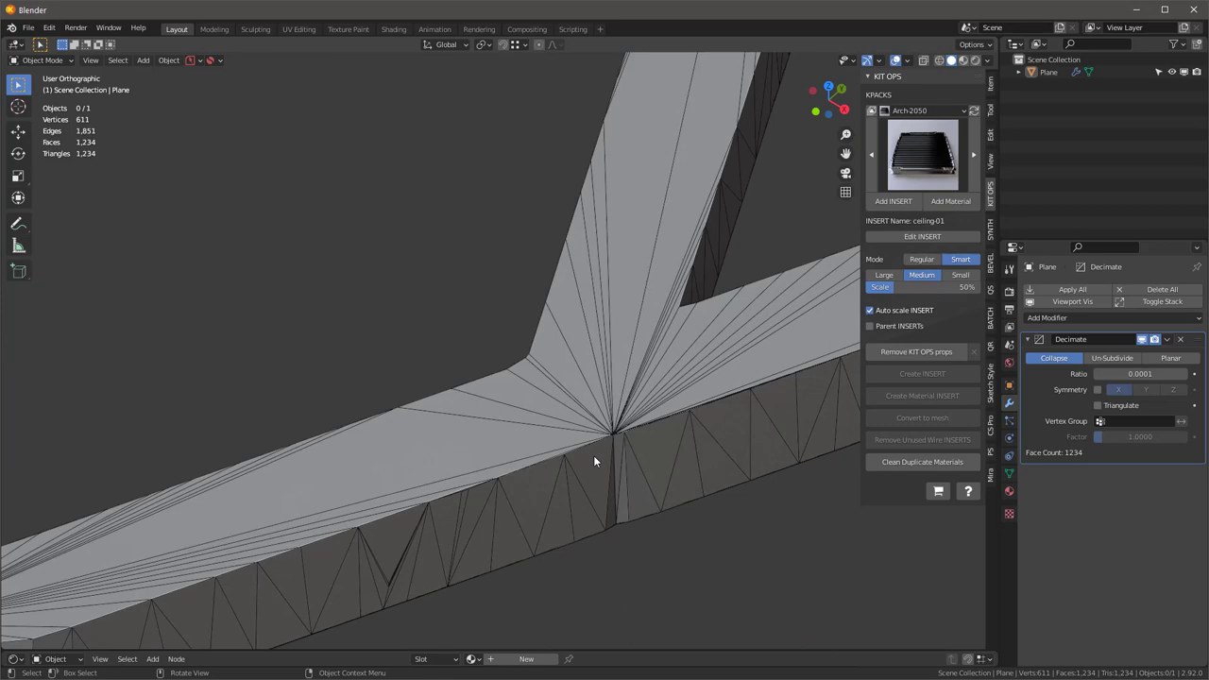
scroll(608, 434, "down", 5)
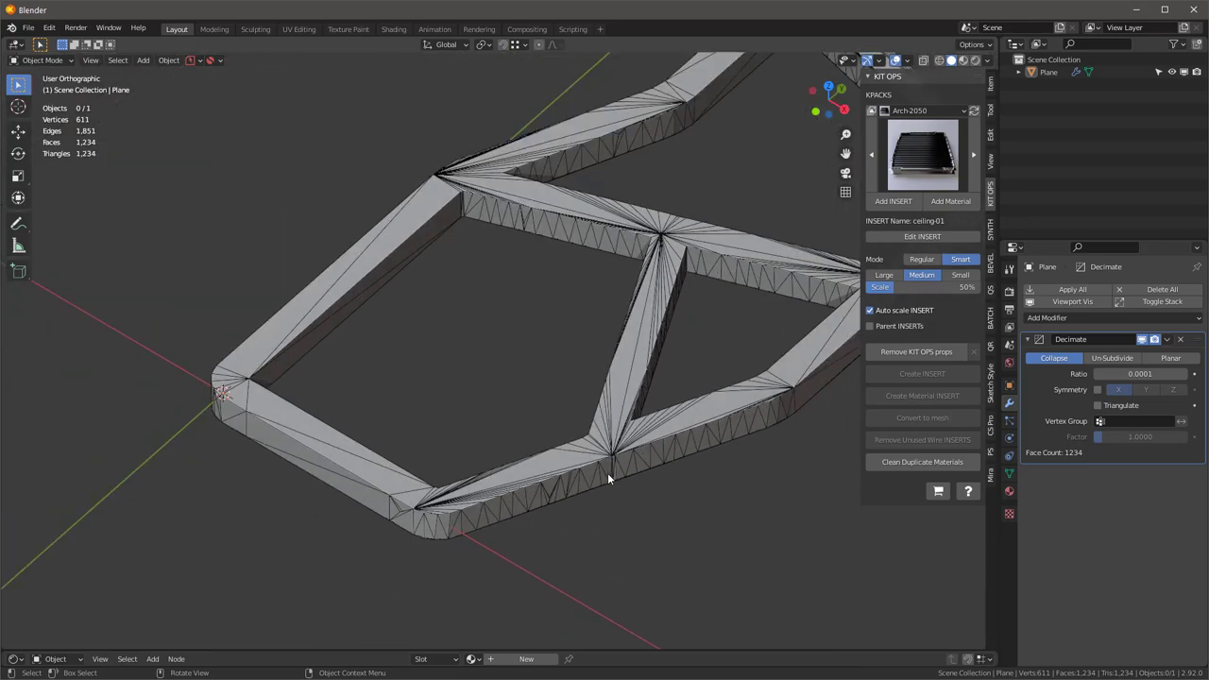
middle_click_drag(608, 472, 576, 393)
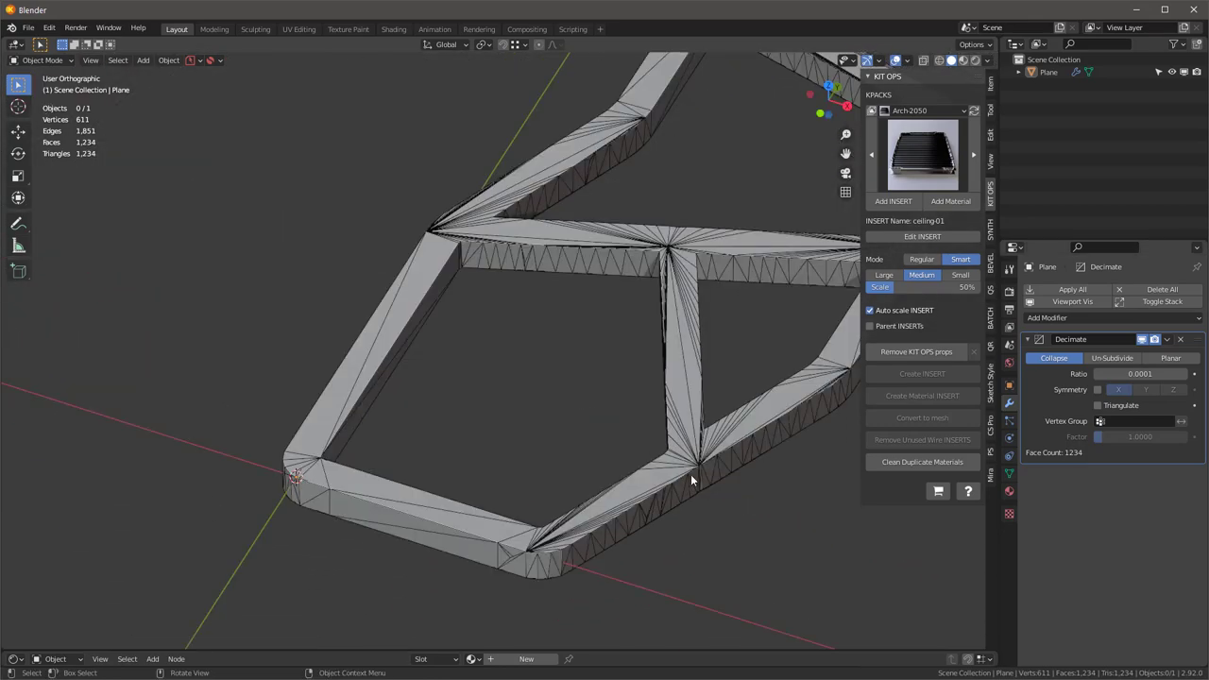
middle_click_drag(690, 474, 923, 316)
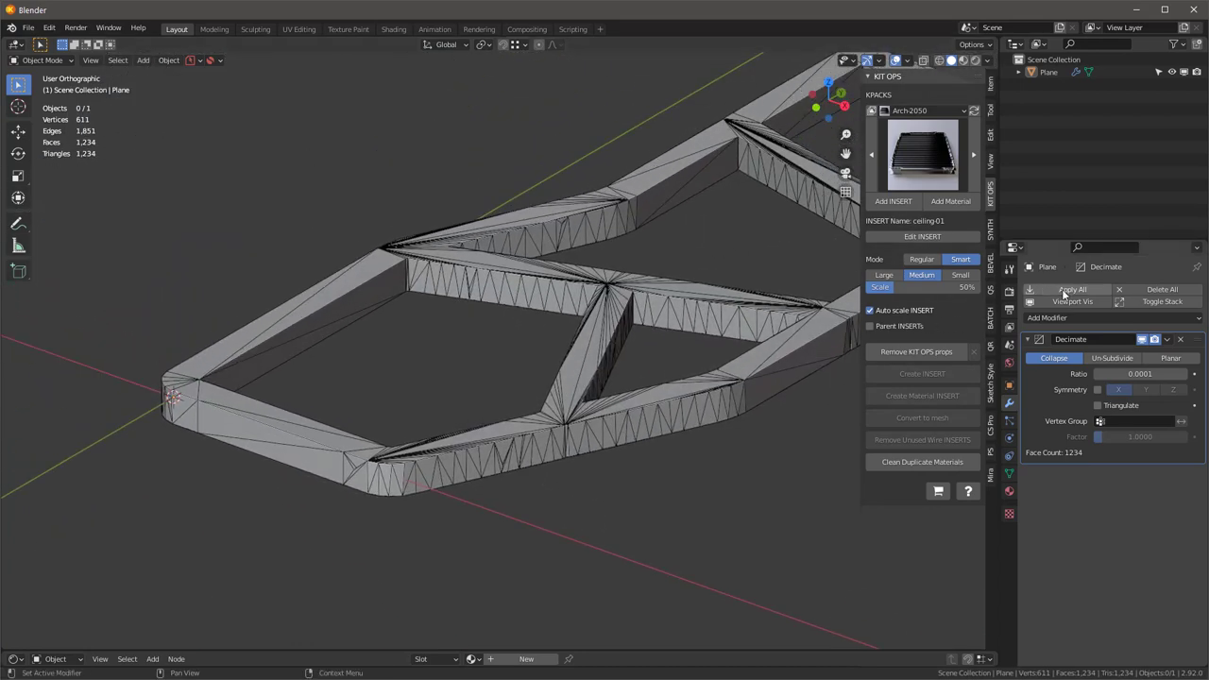
Select the frame and apply all of its modifiers
left_click(767, 359)
left_click(1057, 292)
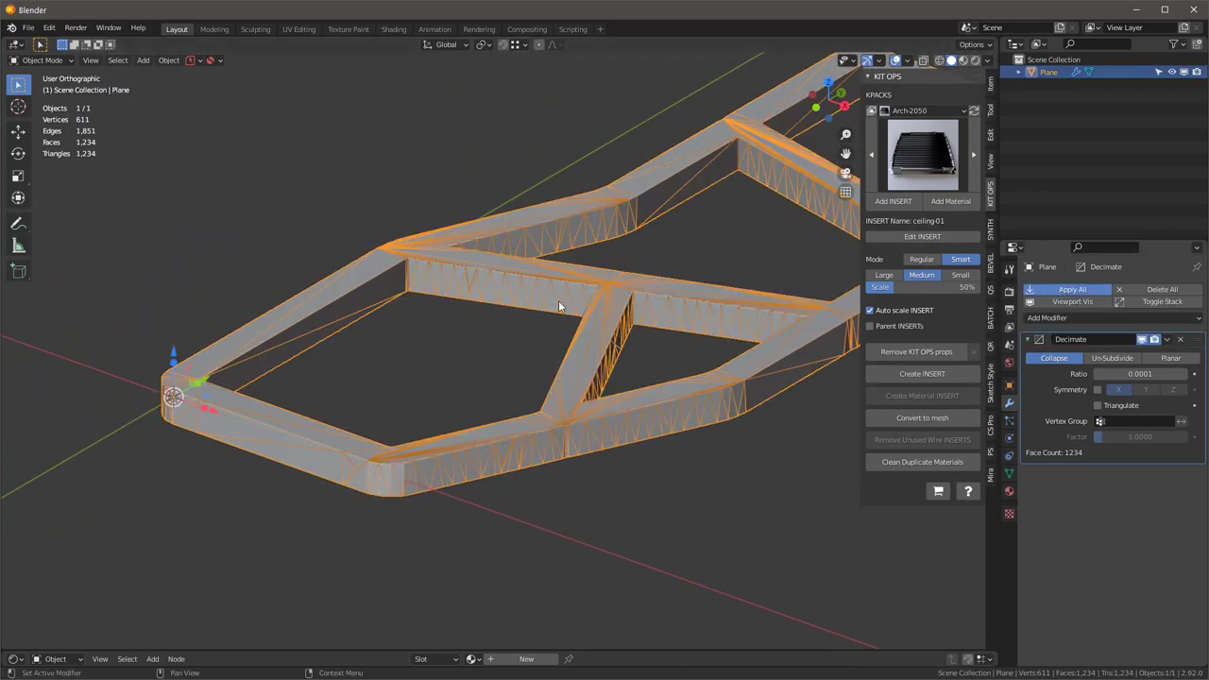
middle_click_drag(559, 307, 560, 371)
scroll(629, 407, "up", 3)
scroll(573, 370, "down", 5)
scroll(580, 372, "up", 2)
scroll(579, 372, "down", 3)
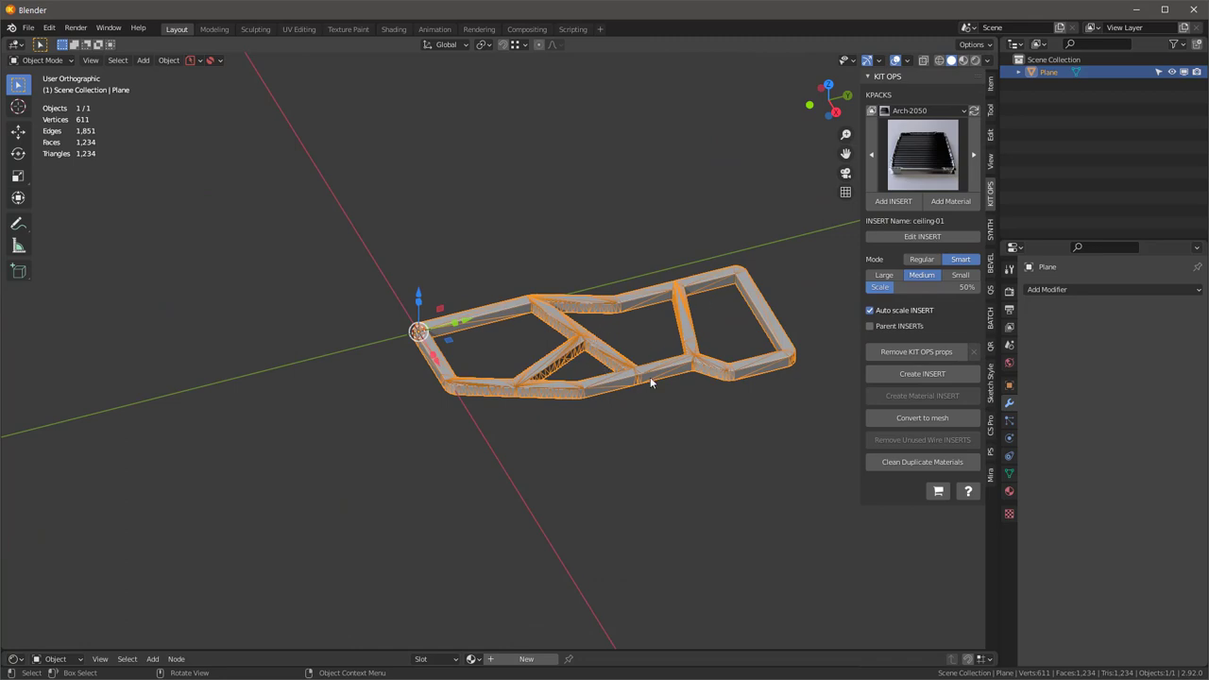
In Edit Mode, select the vertices below the frame's top surface through the mesh from the front view and delete them
key("Tab")
key("KP_1")
scroll(678, 334, "up", 4)
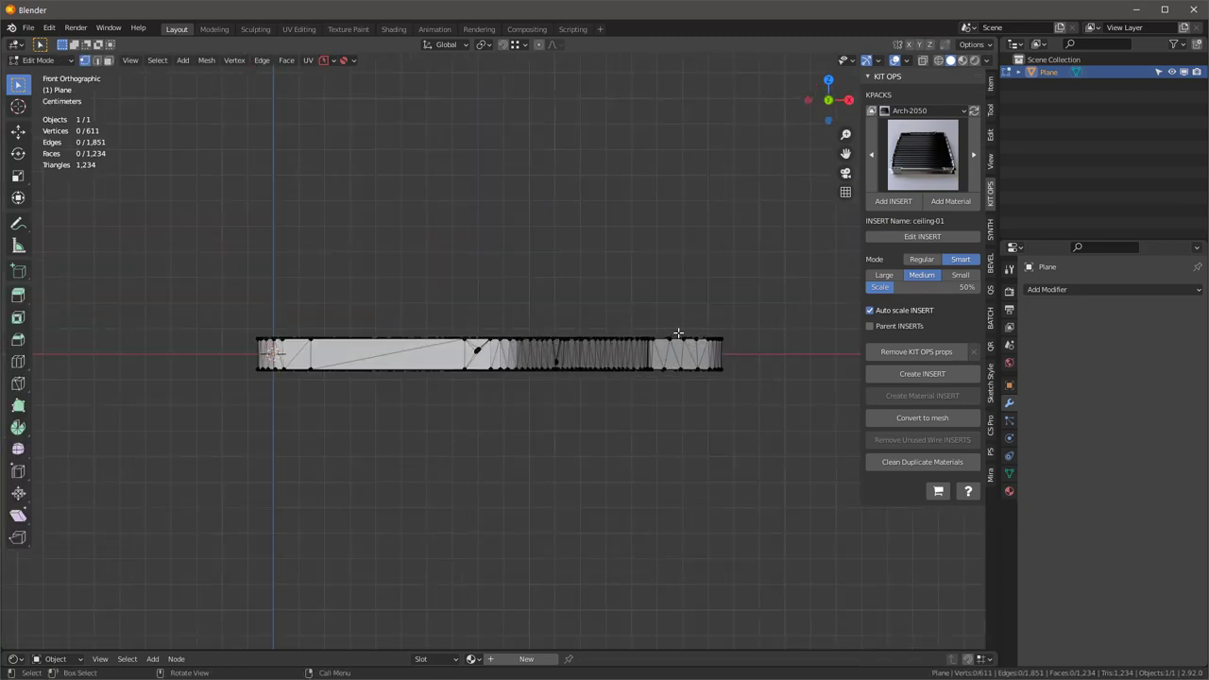
key("alt+z")
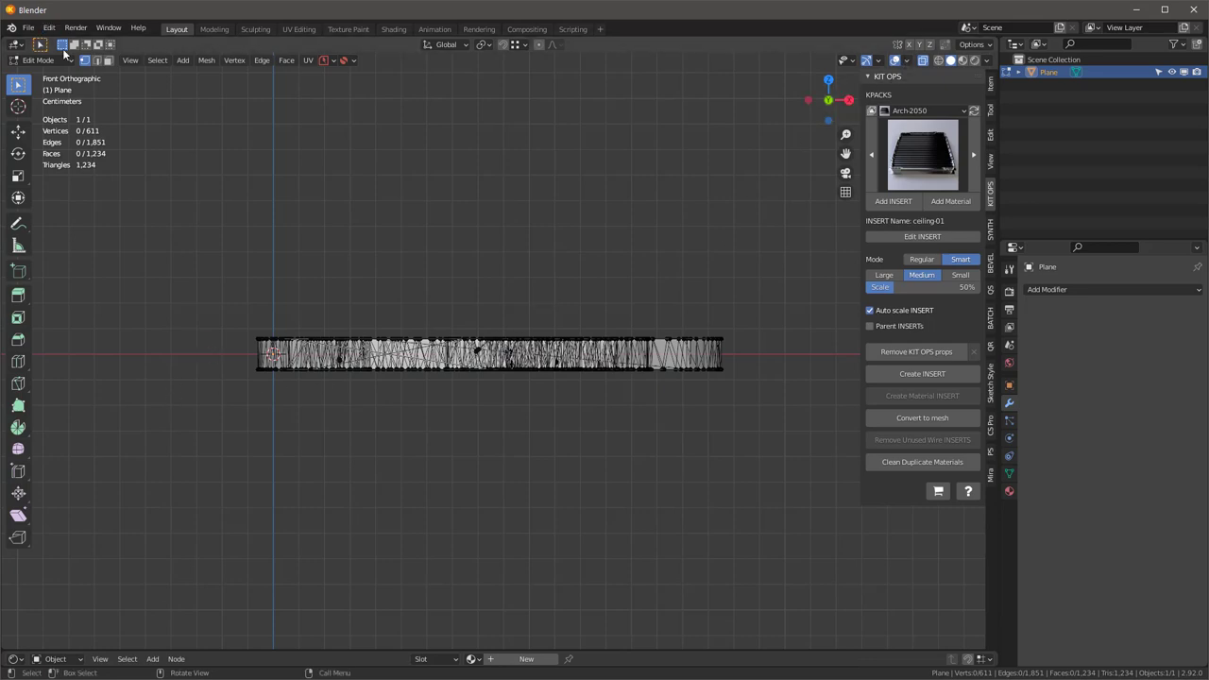
left_click_drag(234, 344, 800, 514)
key("x")
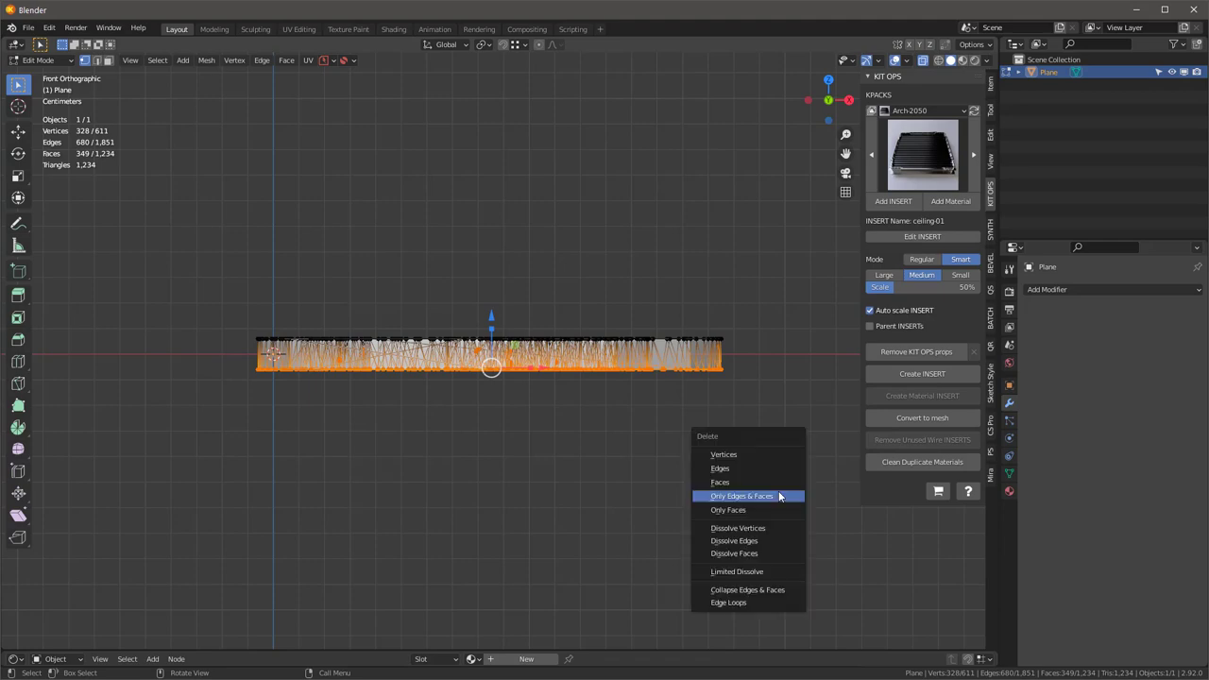
left_click(738, 452)
Delete the stray vertices hanging below the remaining flat surface and return to Object Mode
scroll(403, 296, "up", 4)
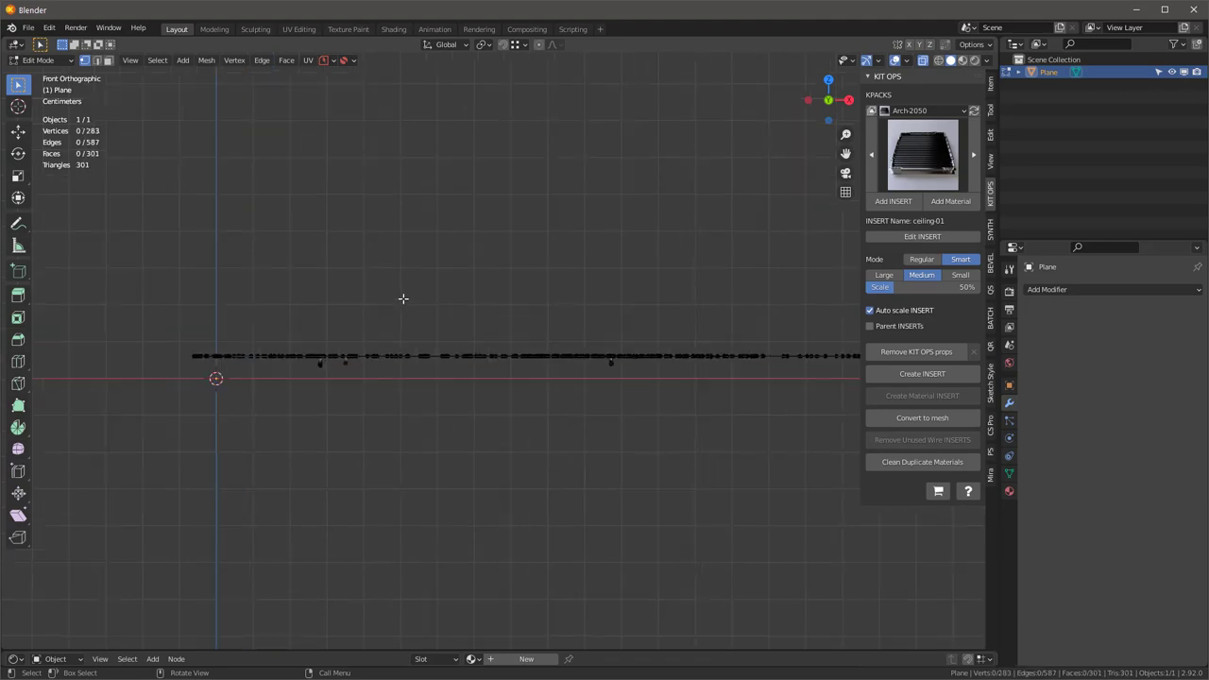
middle_click_drag(402, 298, 377, 350)
left_click_drag(291, 393, 674, 355)
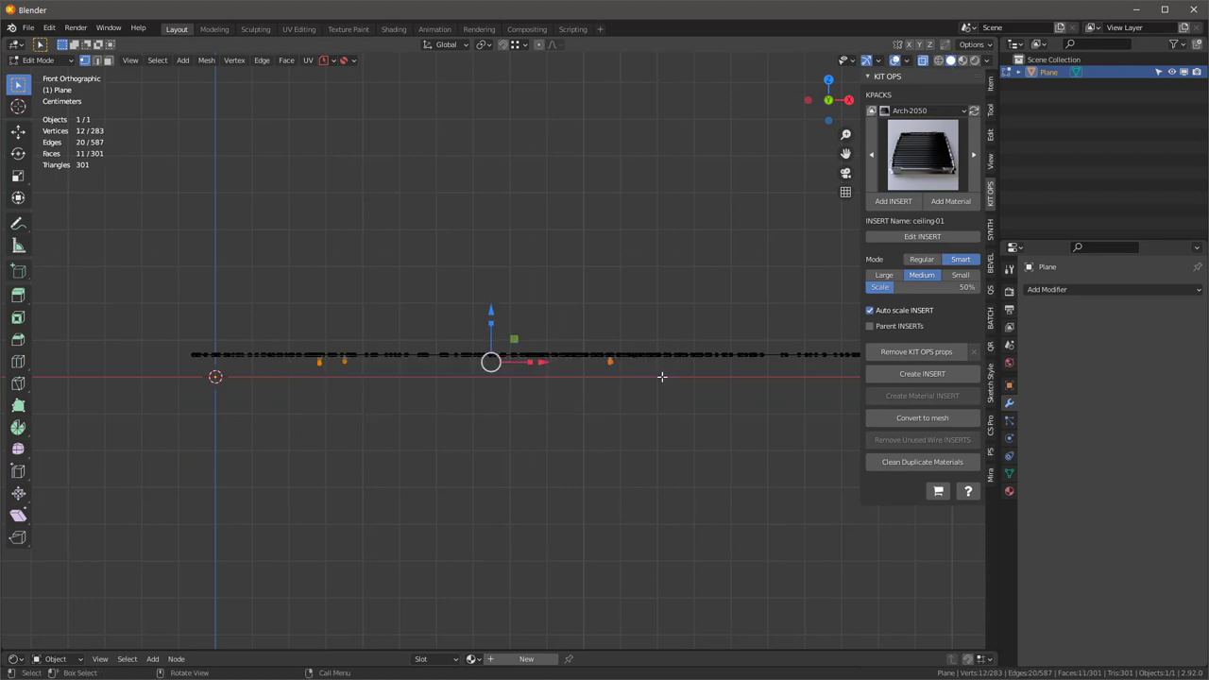
key("x")
left_click(628, 439)
middle_click_drag(629, 439, 529, 344)
key("Tab")
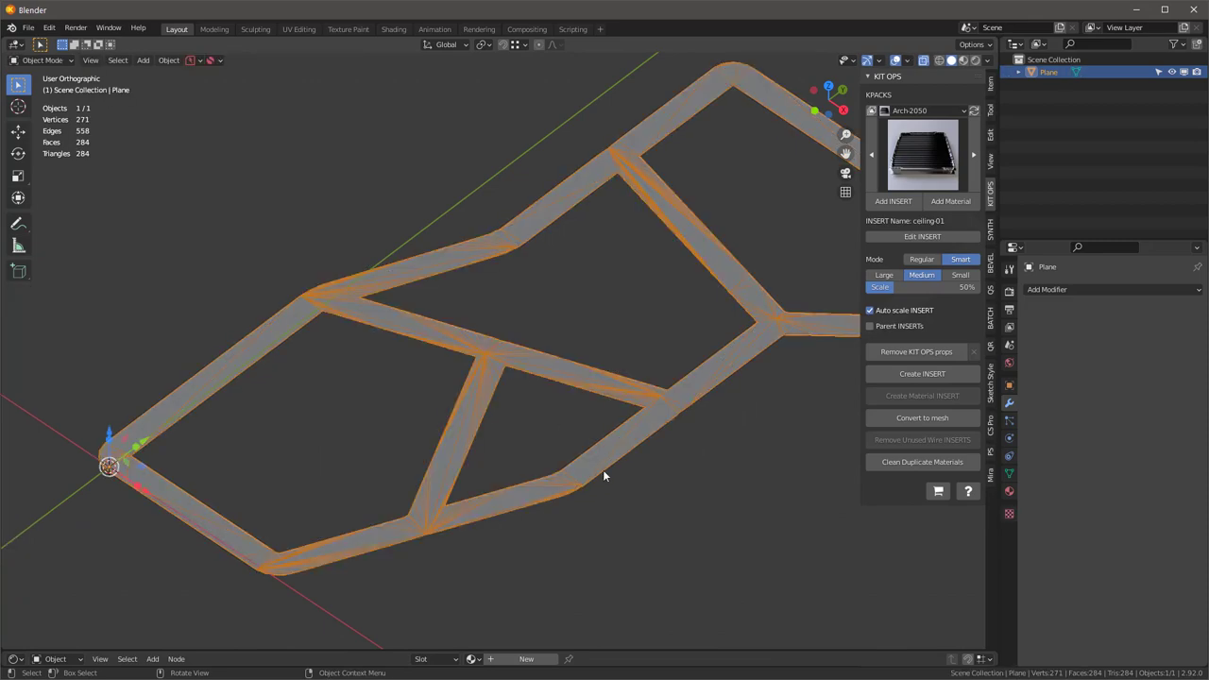
Select all faces of the flat frame in Edit Mode and simplify them with Limited Dissolve
key("Tab")
scroll(600, 449, "down", 2)
key("3")
scroll(577, 475, "up", 2)
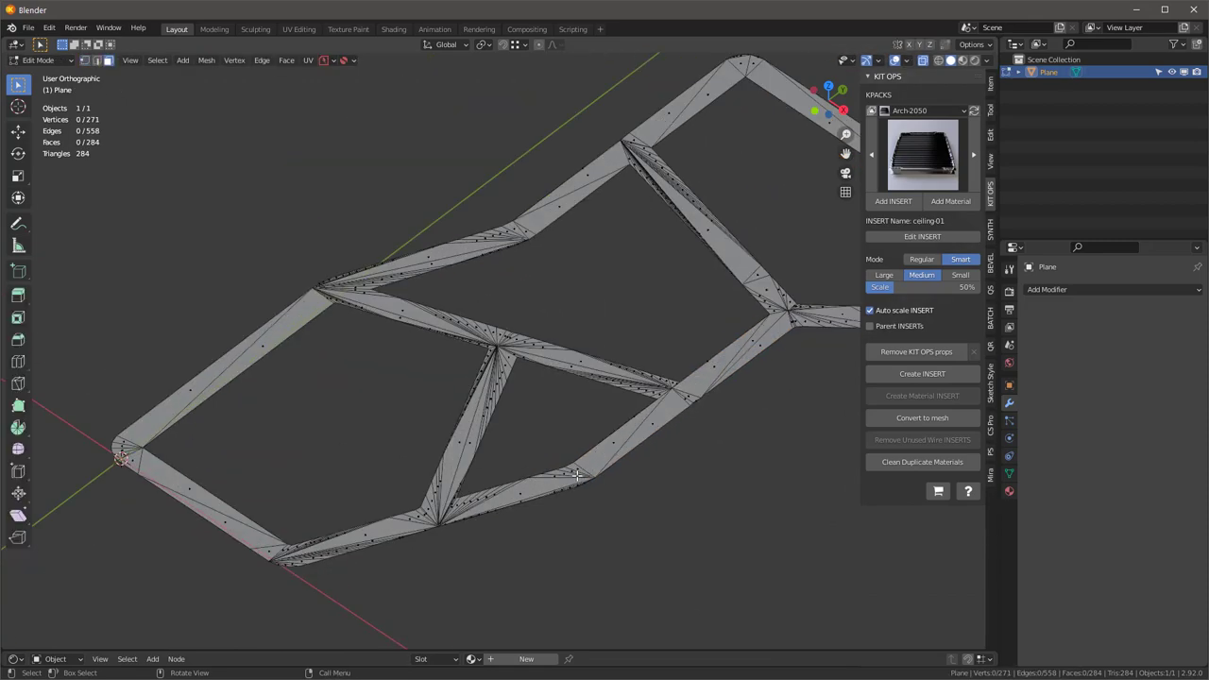
key("a")
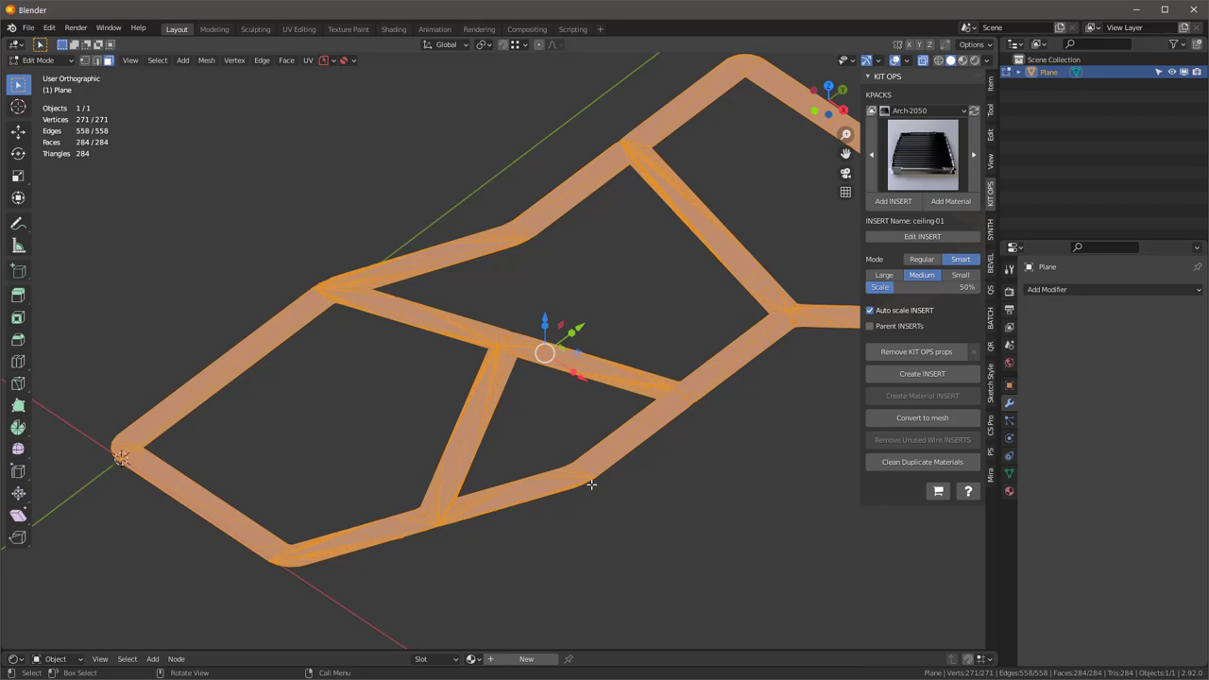
key("x")
left_click(599, 603)
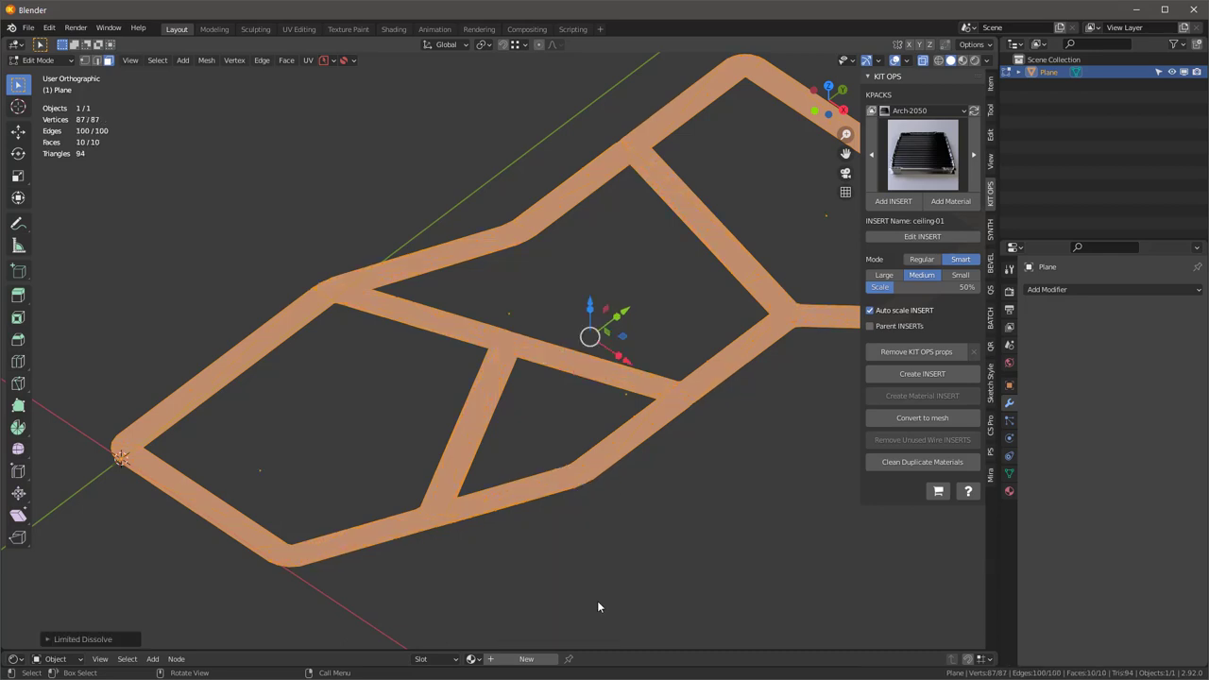
Switch to vertex selection and merge the frame's selected vertices by distance
scroll(549, 506, "down", 3)
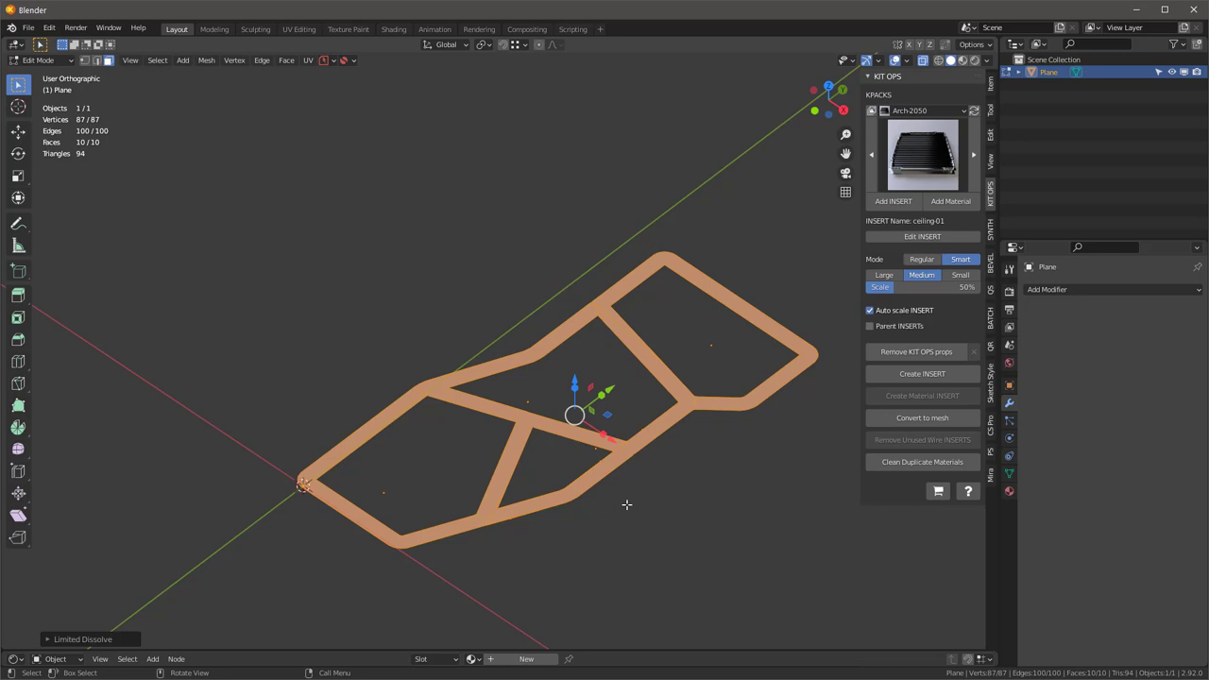
key("1")
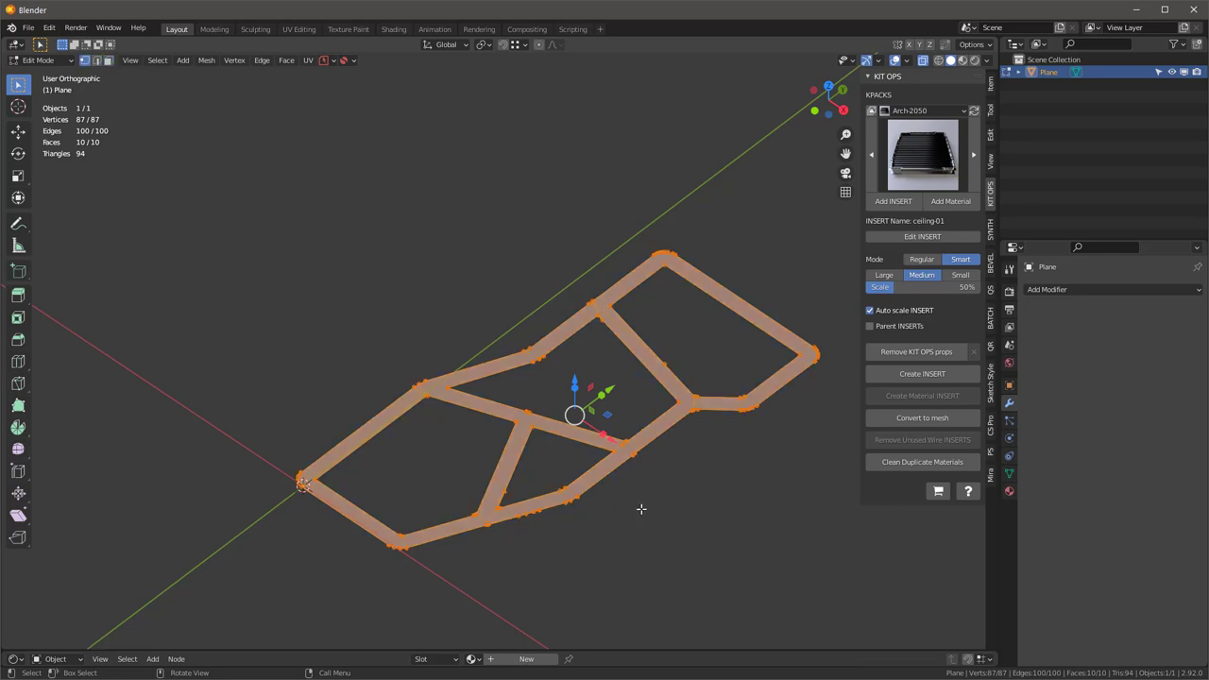
key("m")
left_click(641, 545)
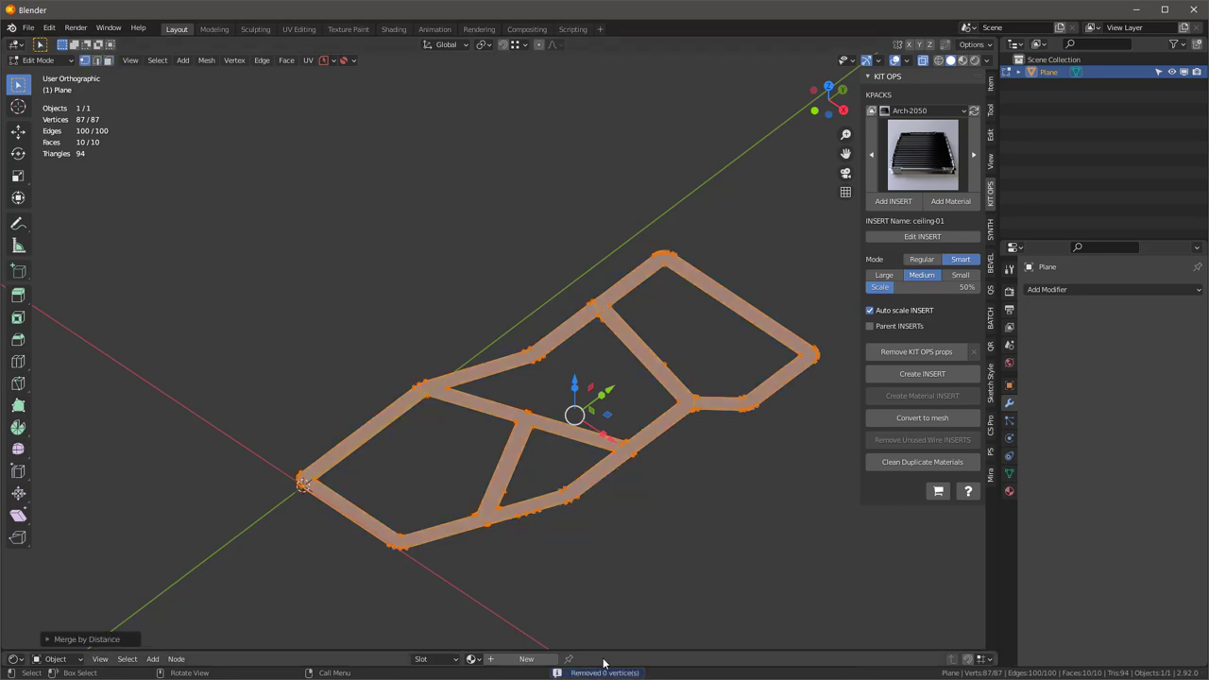
Examine the flat frame from the top view, checking the remaining vertices at its corners and brace joints
scroll(593, 552, "up", 1)
key("KP_7")
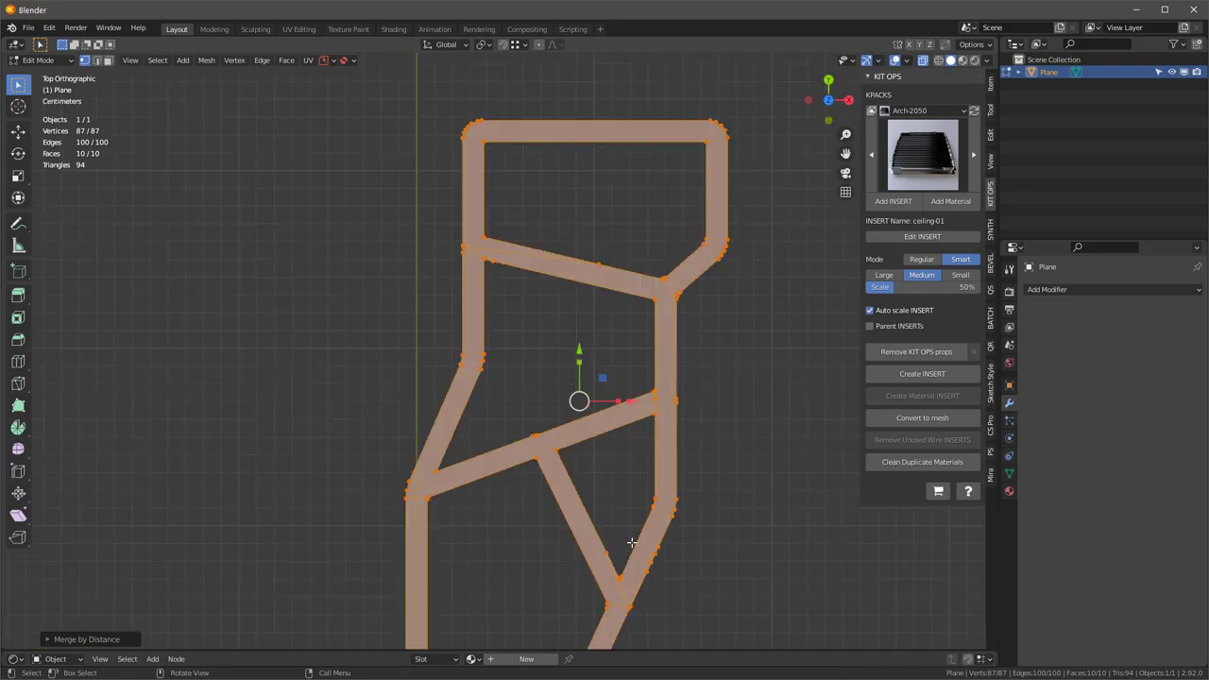
scroll(632, 542, "down", 3)
scroll(577, 375, "up", 5)
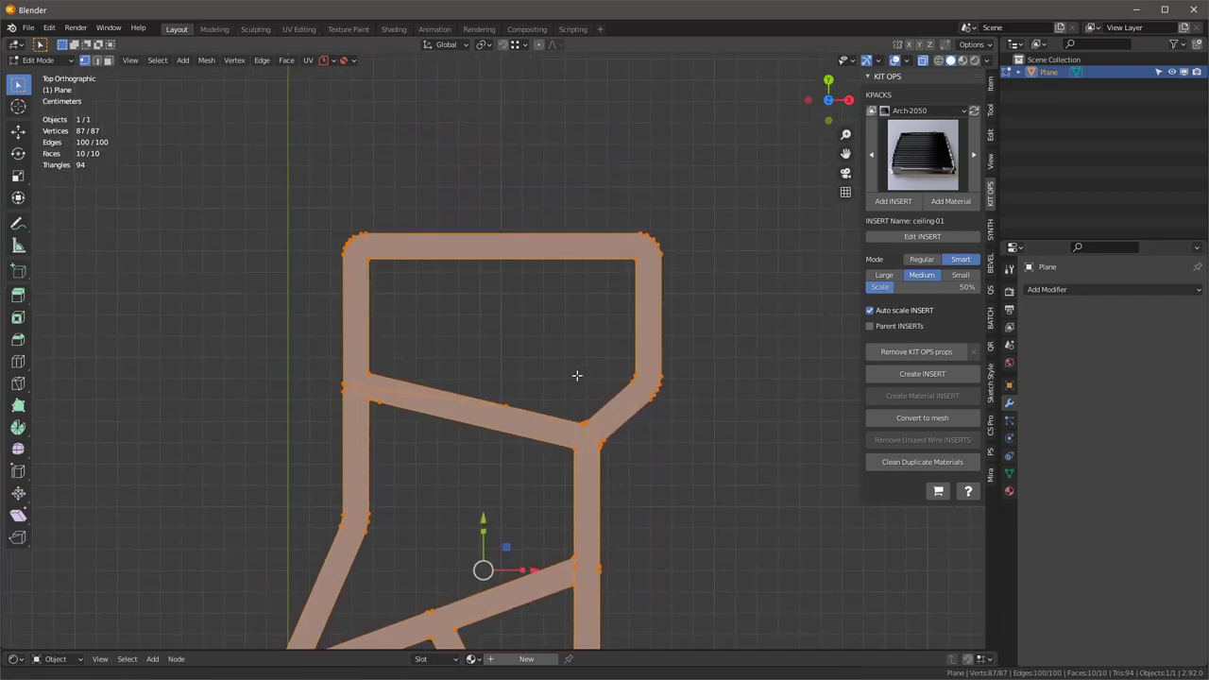
scroll(595, 368, "down", 1)
scroll(661, 236, "up", 4)
scroll(621, 331, "down", 3)
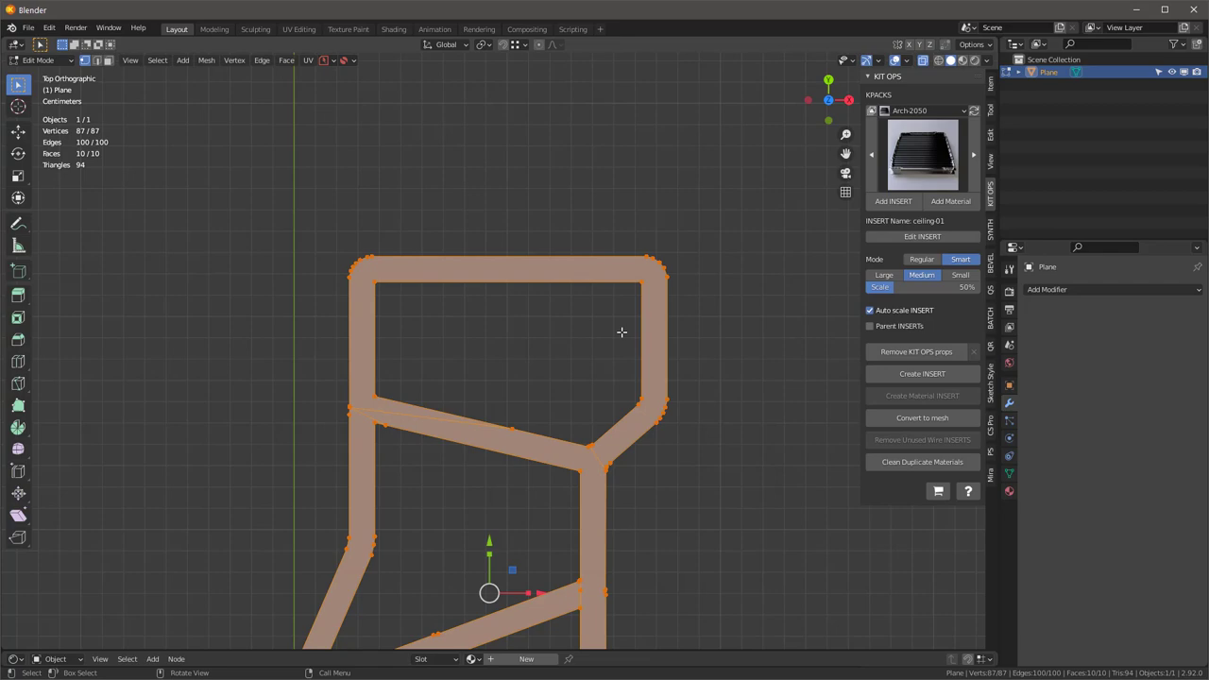
middle_click_drag(567, 462, 585, 264, "shift")
scroll(601, 253, "up", 5)
scroll(614, 254, "down", 1)
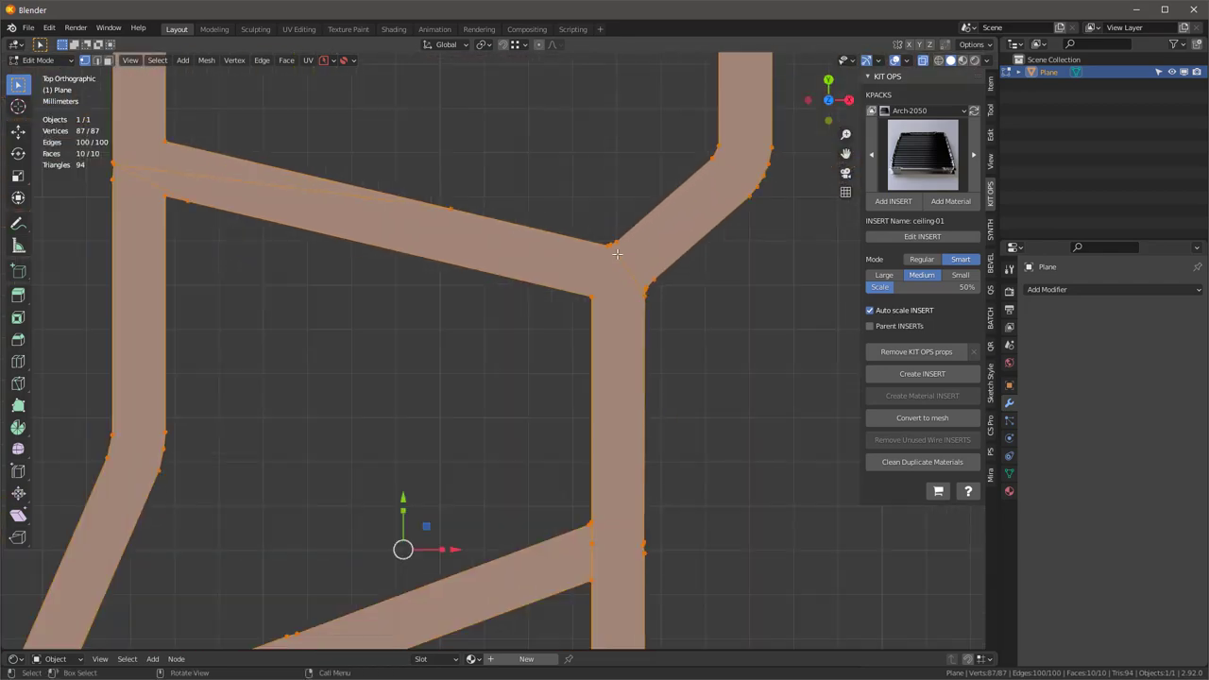
scroll(617, 263, "down", 2)
scroll(644, 305, "up", 2)
scroll(643, 306, "down", 3)
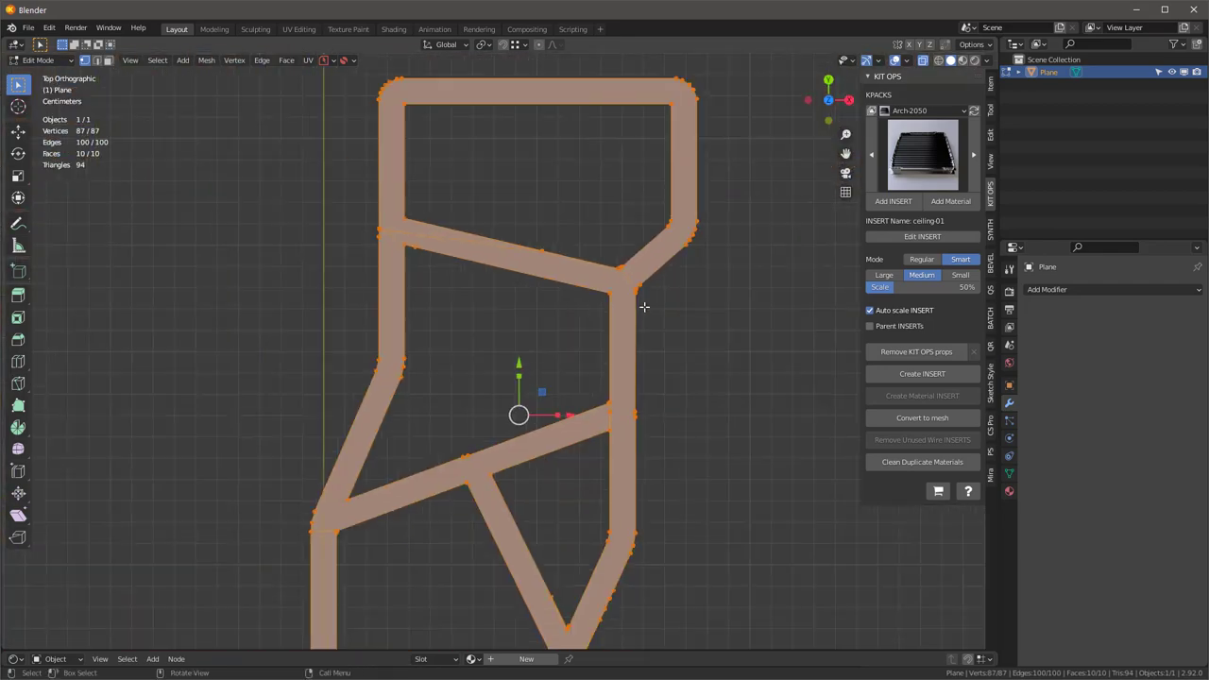
scroll(643, 306, "down", 2)
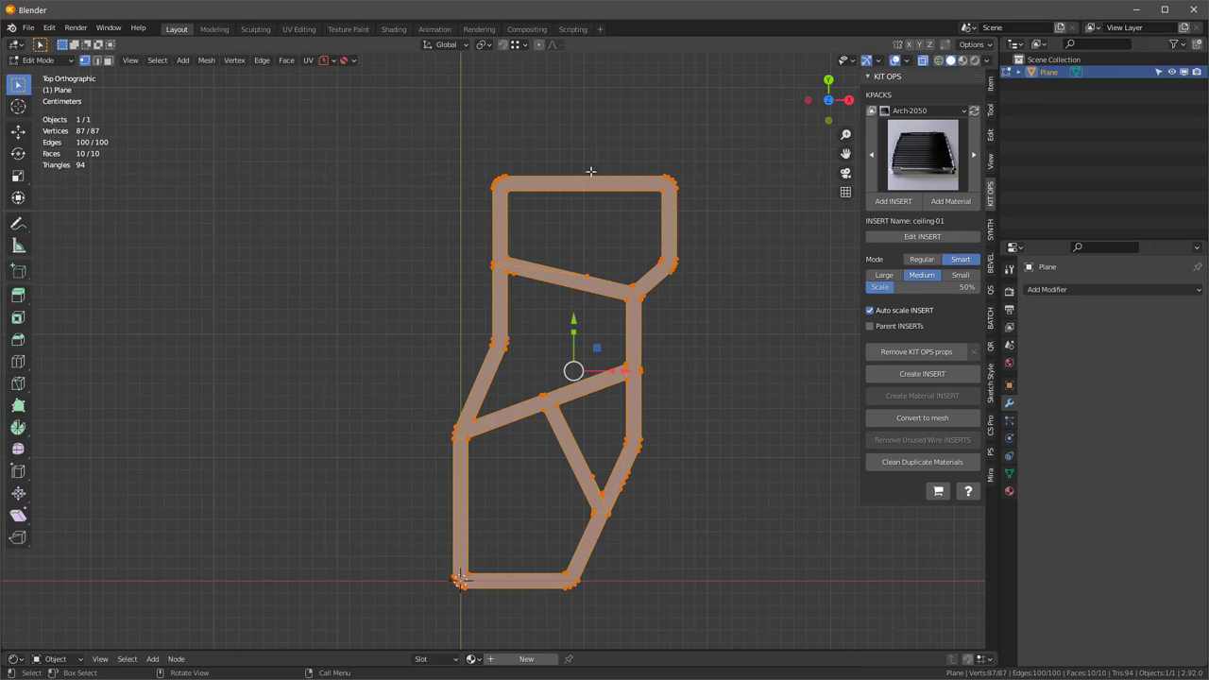
Merge the clustered vertices at the inner corner of the upper brace's right joint at their center
scroll(646, 452, "up", 1)
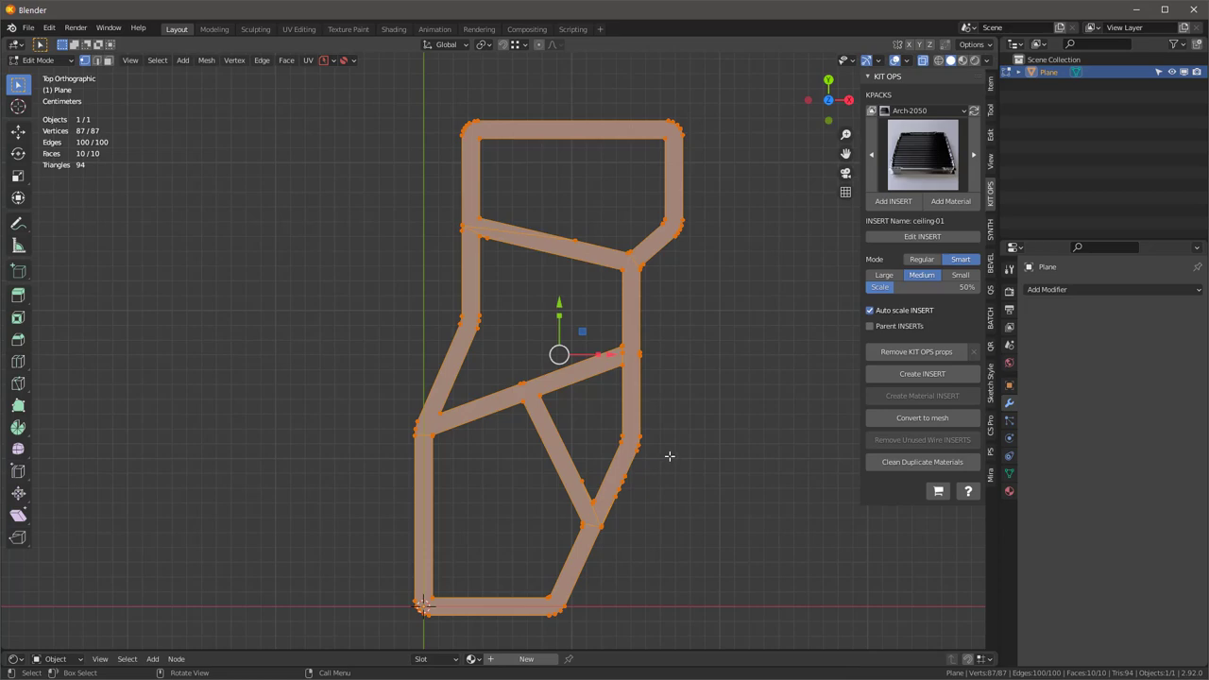
scroll(613, 233, "up", 6)
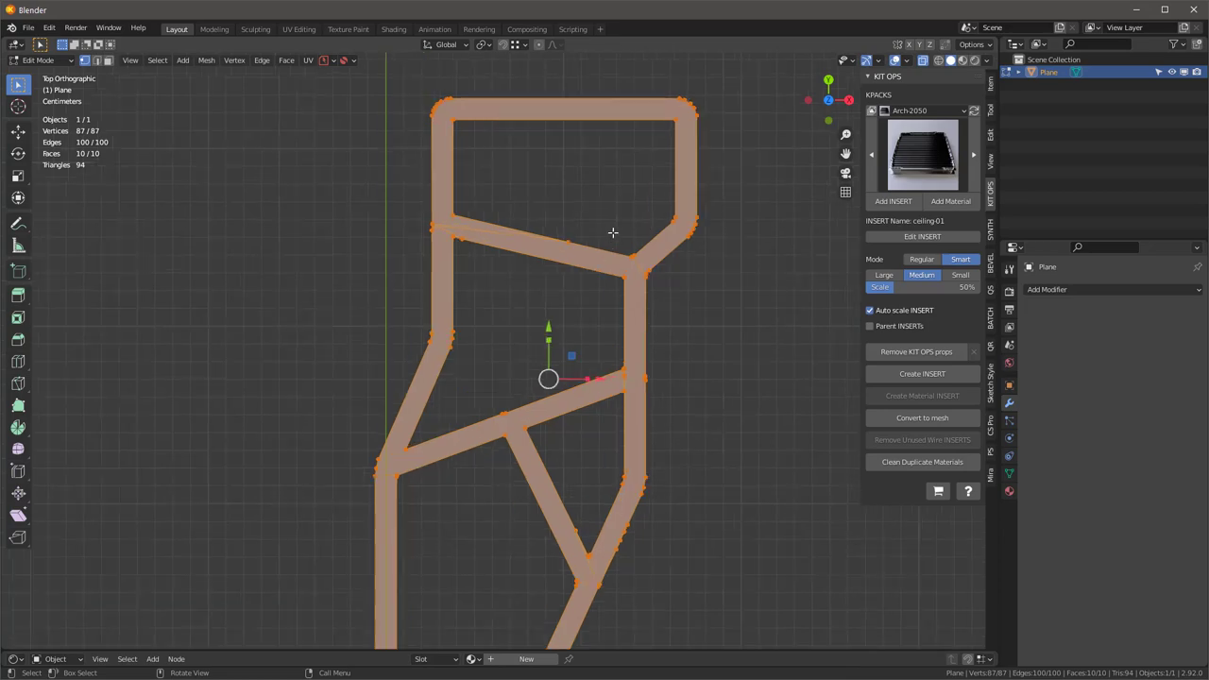
scroll(651, 327, "up", 2)
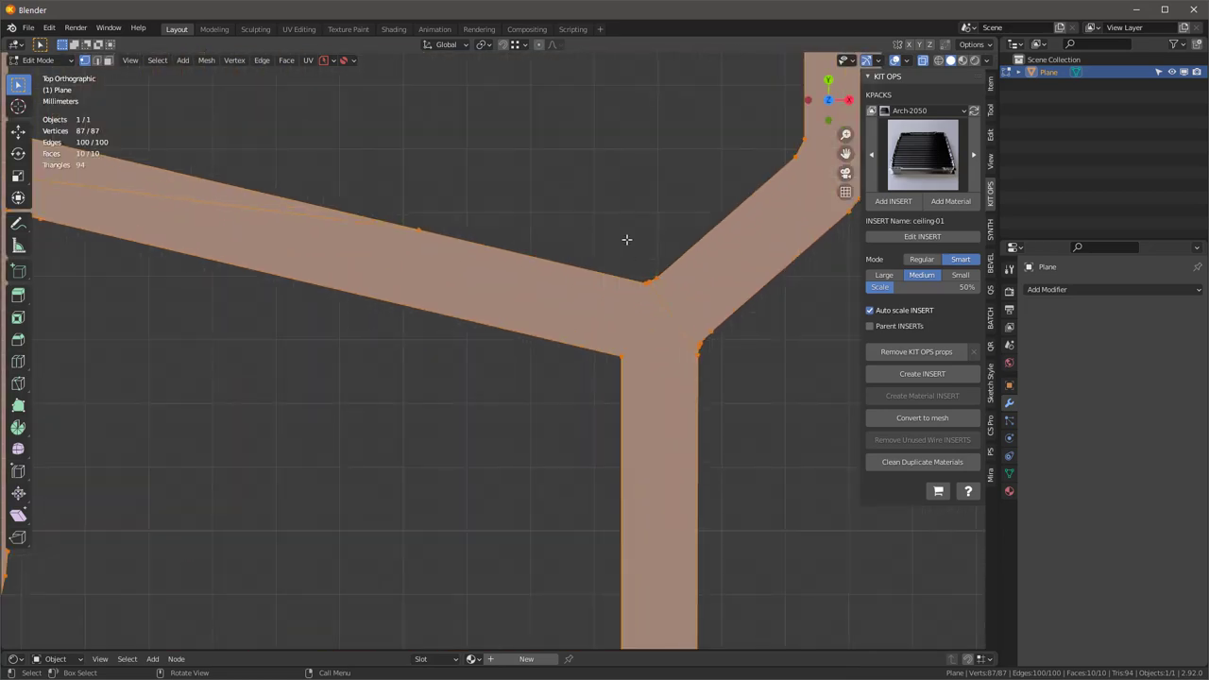
left_click(652, 282)
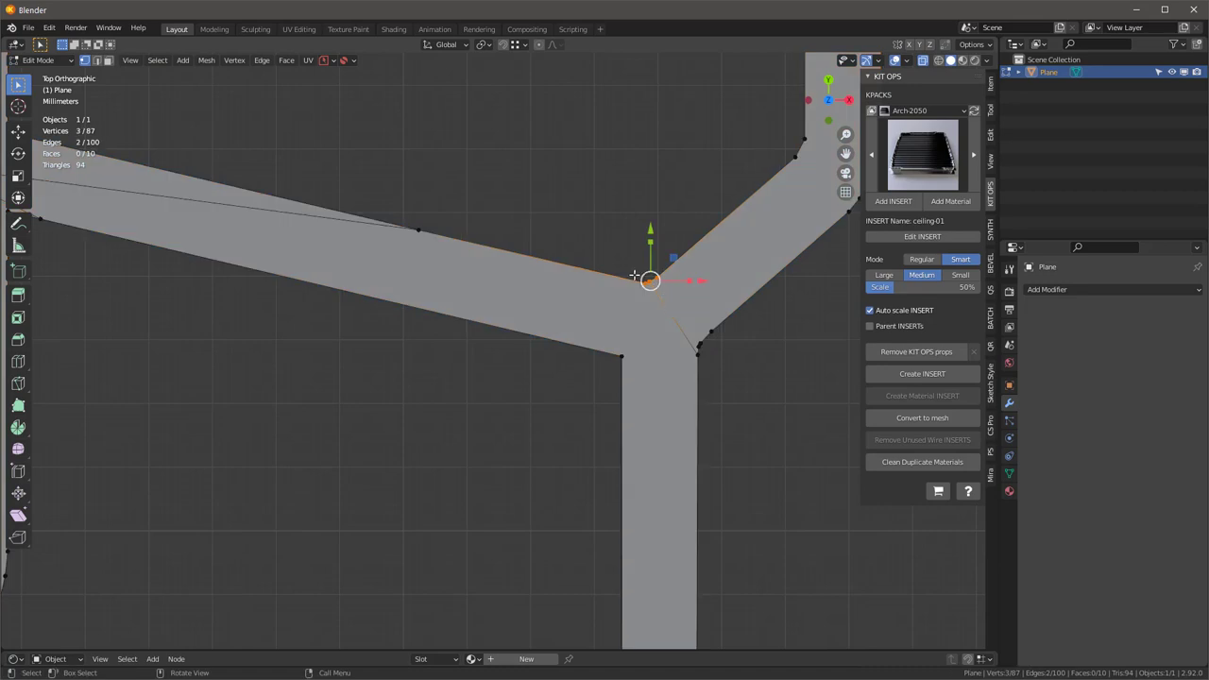
key("m")
left_click(575, 226)
Merge the vertices at the inner corners of the frame's upper opening at their centers
scroll(590, 251, "down", 7)
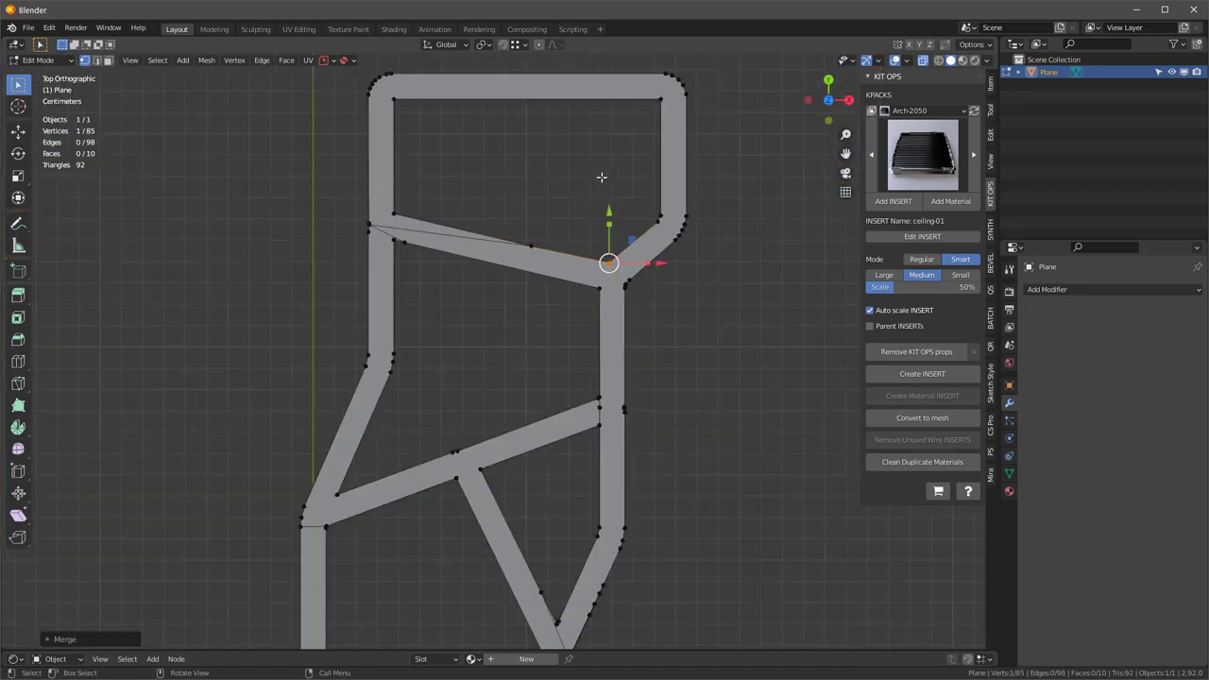
left_click(660, 98)
left_click(385, 92, "shift")
key("m")
left_click(415, 124)
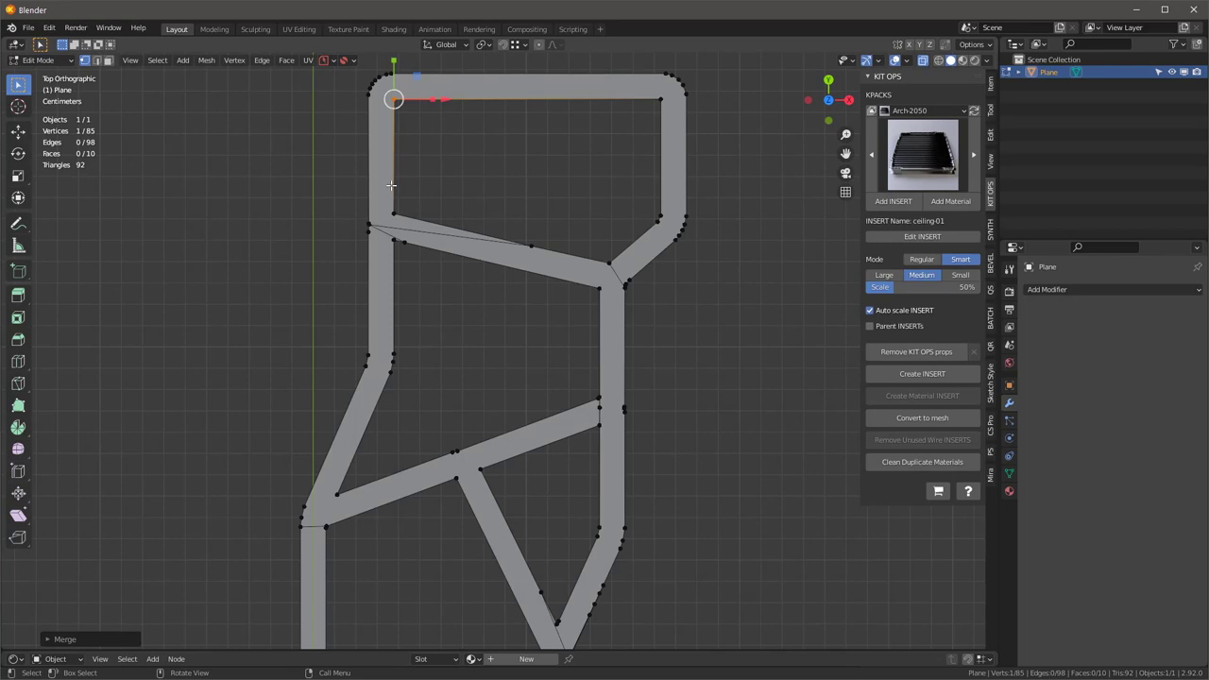
left_click_drag(389, 197, 410, 222)
key("m")
left_click(410, 221)
Merge the close vertices at the middle brace's right end and at the lower brace joint at their centers
scroll(433, 394, "down", 3)
scroll(488, 459, "up", 6)
left_click_drag(590, 257, 615, 287)
key("m")
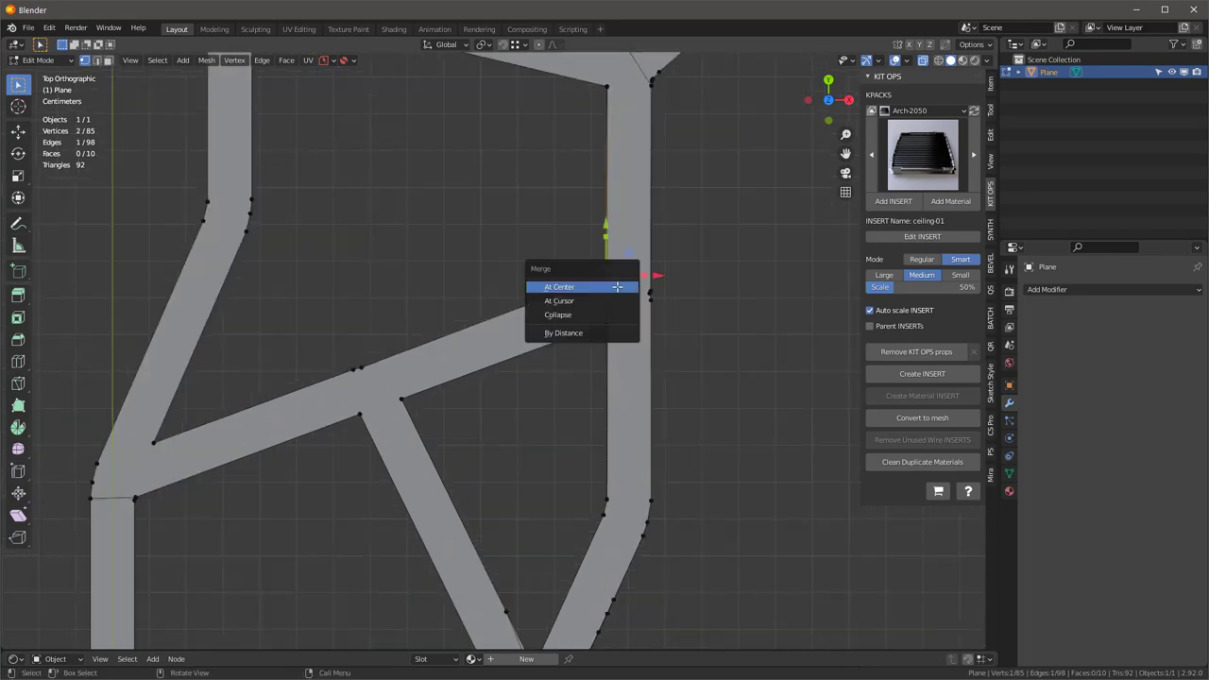
left_click(615, 286)
middle_click_drag(615, 286, 583, 122, "shift")
left_click_drag(456, 532, 493, 570)
key("m")
left_click(493, 569)
Merge the doubled vertices at the two inner corners along the bottom bar
scroll(549, 555, "up", 5)
left_click_drag(501, 383, 539, 414)
key("m")
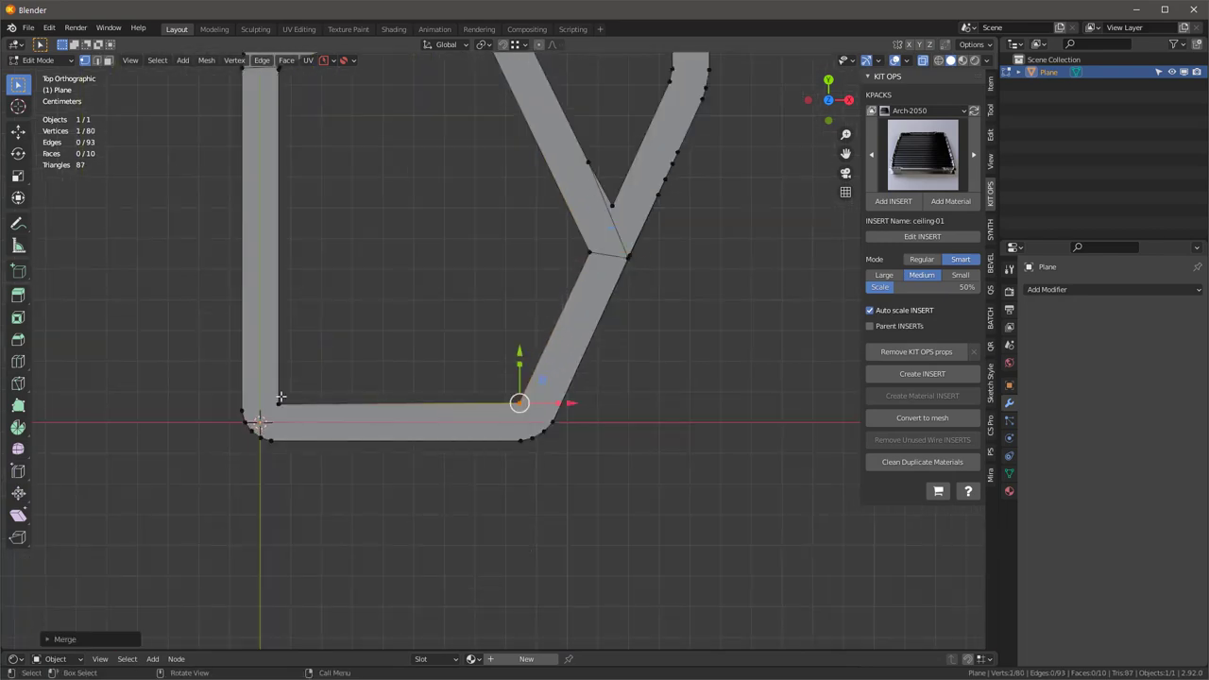
scroll(255, 219, "up", 2)
left_click_drag(307, 326, 363, 369)
key("m")
Merge the close vertices under the upper brace's left end at their center
scroll(364, 355, "down", 2)
left_click_drag(344, 296, 380, 347)
key("ctrl+z")
scroll(354, 281, "up", 5)
key("m")
left_click(380, 348)
scroll(378, 326, "down", 7)
scroll(435, 73, "up", 8)
left_click(425, 106)
scroll(476, 120, "down", 5)
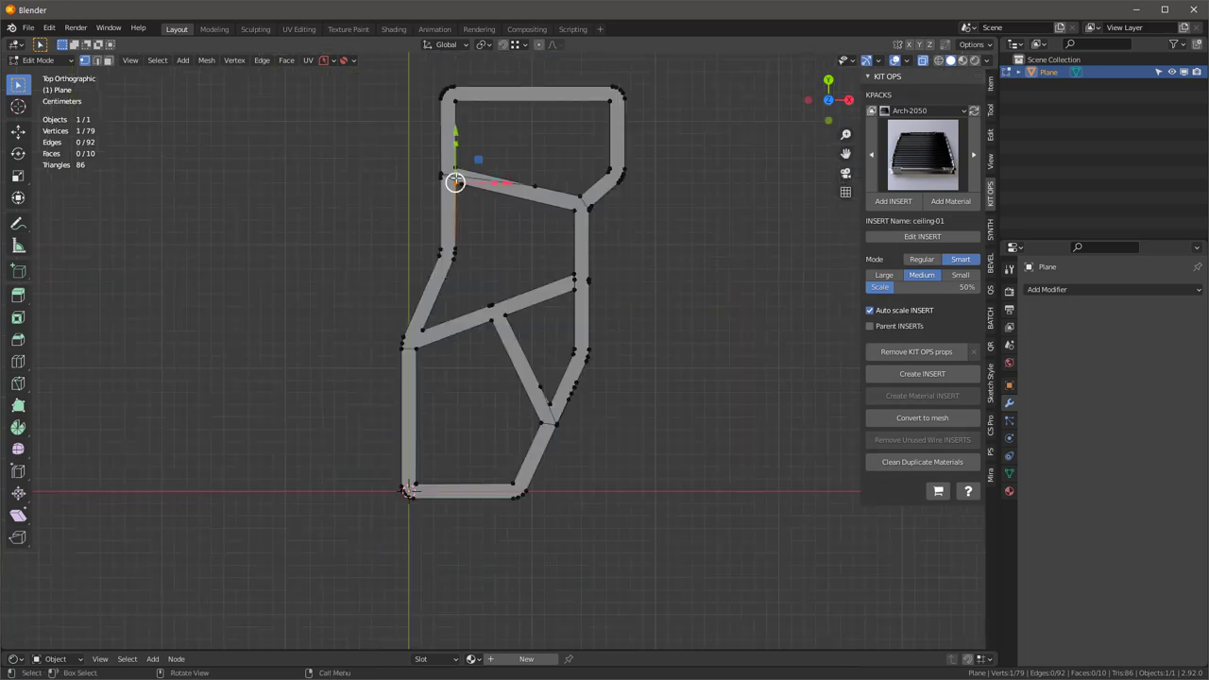
Cut across the frame's bars and braces between the joints with the Knife tool, splitting the surface into separate segments
left_click(718, 176)
key("k")
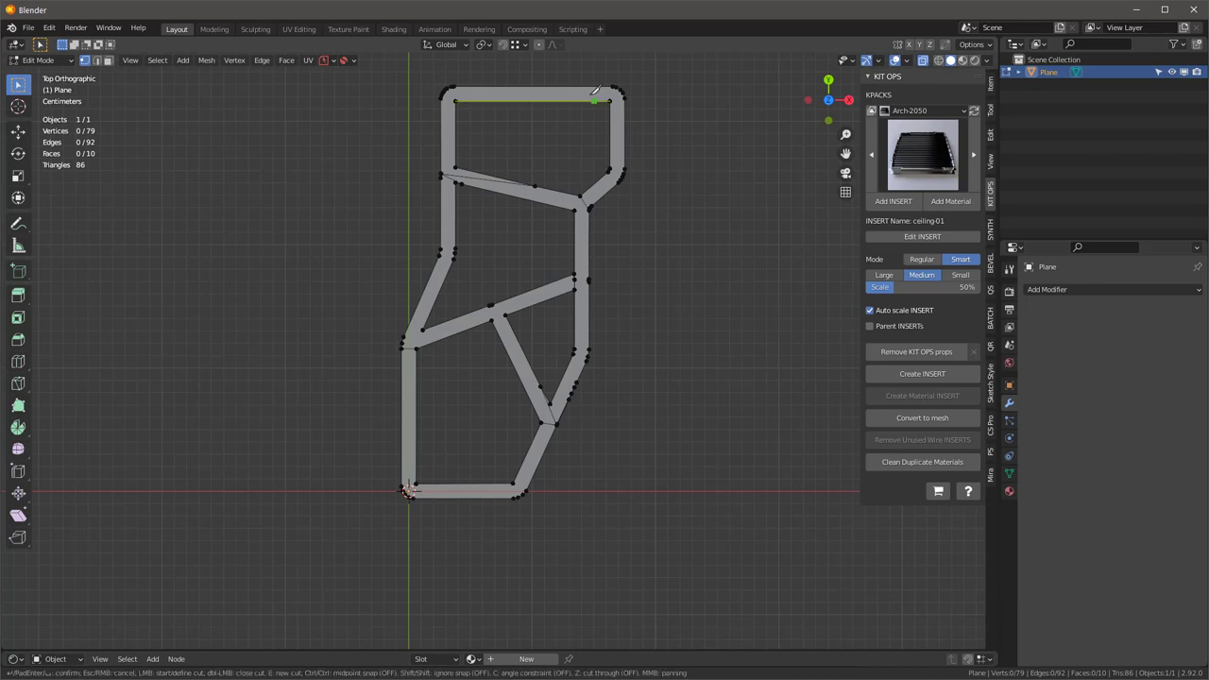
left_click(534, 99)
left_click(532, 194)
left_click(427, 132)
left_click(713, 132)
left_click(540, 269)
left_click(554, 324)
left_click(402, 415)
left_click(512, 444)
left_click(554, 466)
left_click_drag(405, 496, 473, 524)
left_click(474, 475)
left_click(469, 529)
left_click(558, 327)
left_click(632, 329)
key("Return")
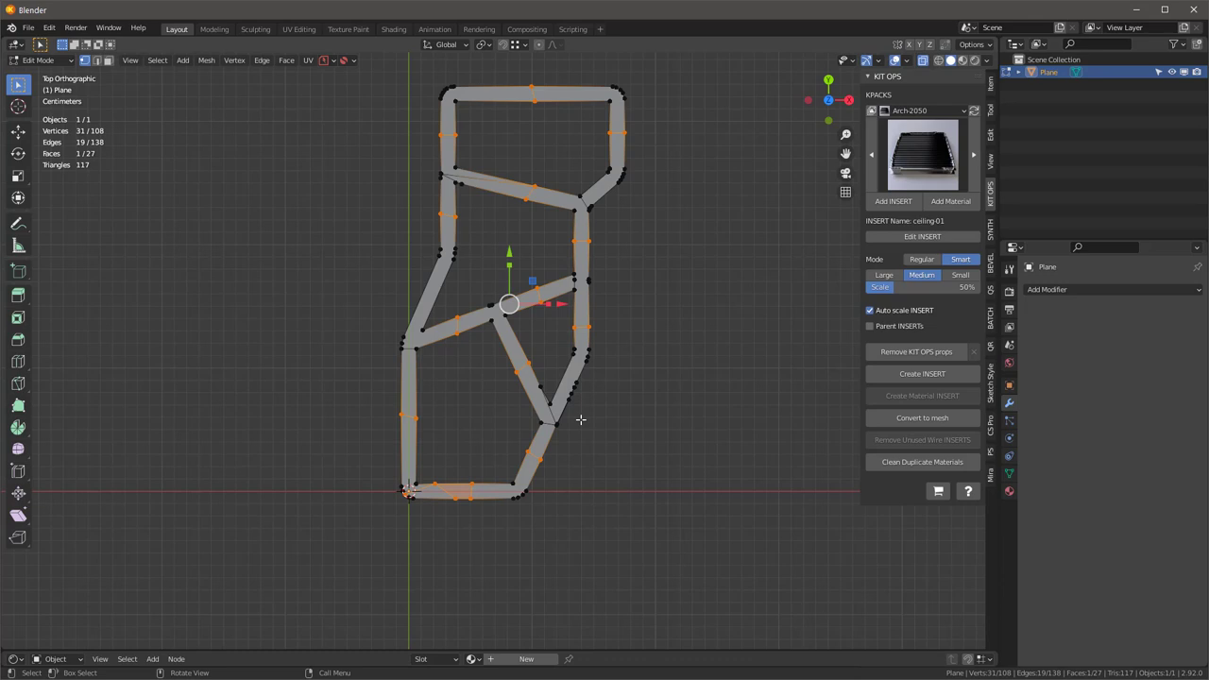
Switch to face selection and dissolve the faces around the upper brace's left joint into one face
key("3")
scroll(545, 169, "up", 3)
scroll(545, 168, "down", 4)
middle_click_drag(539, 161, 538, 204)
scroll(539, 204, "up", 3)
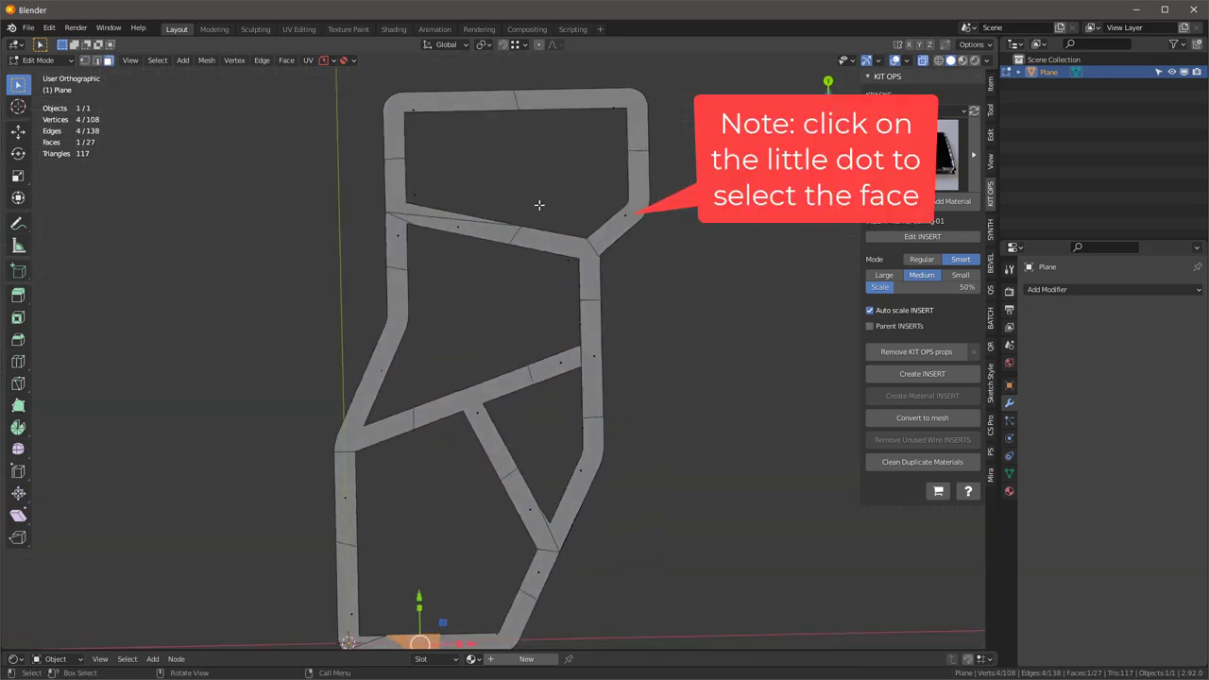
left_click(413, 110)
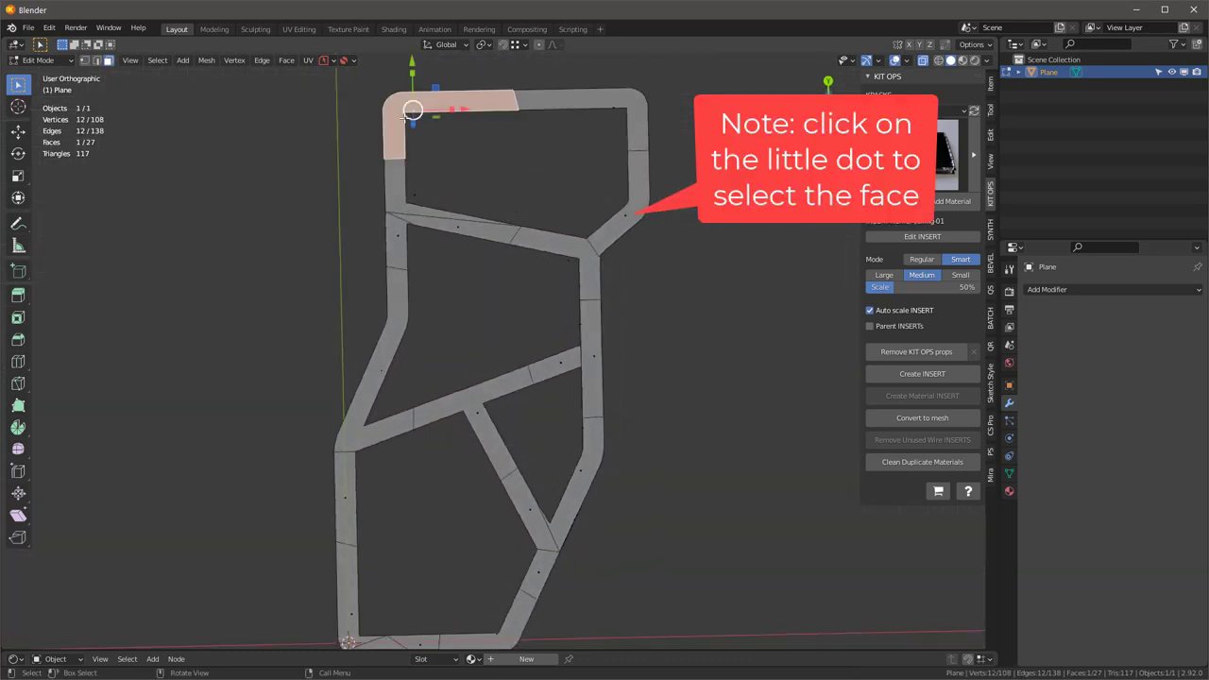
left_click(625, 215)
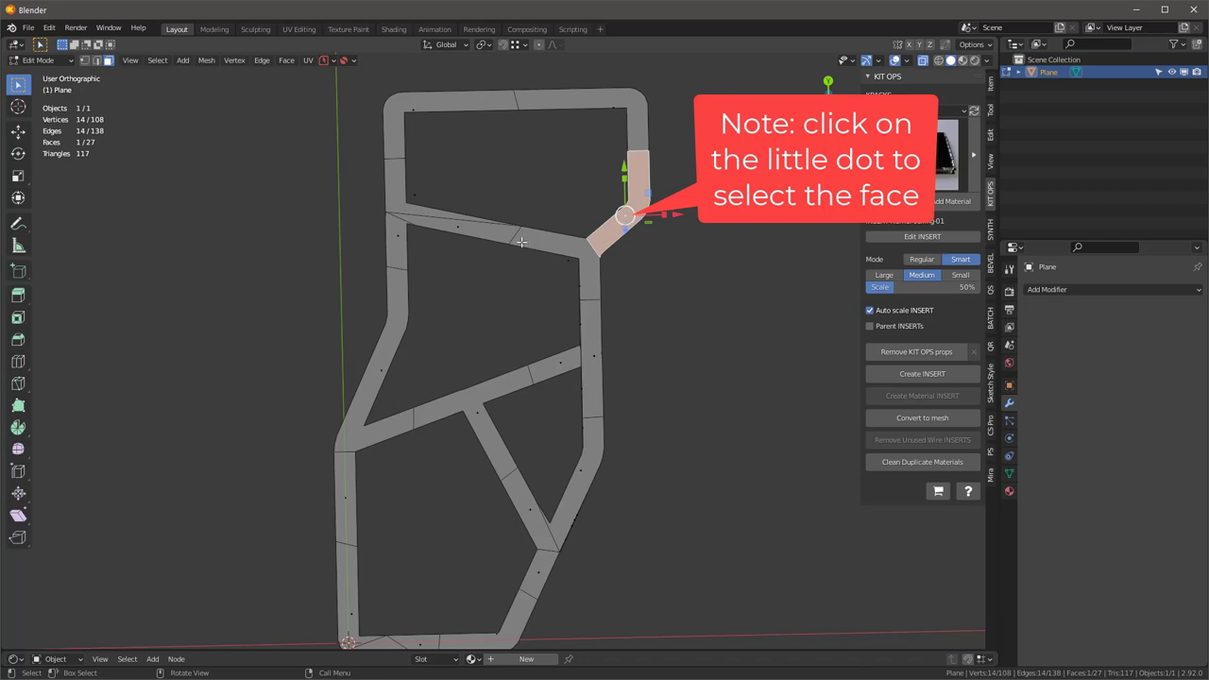
left_click(457, 226)
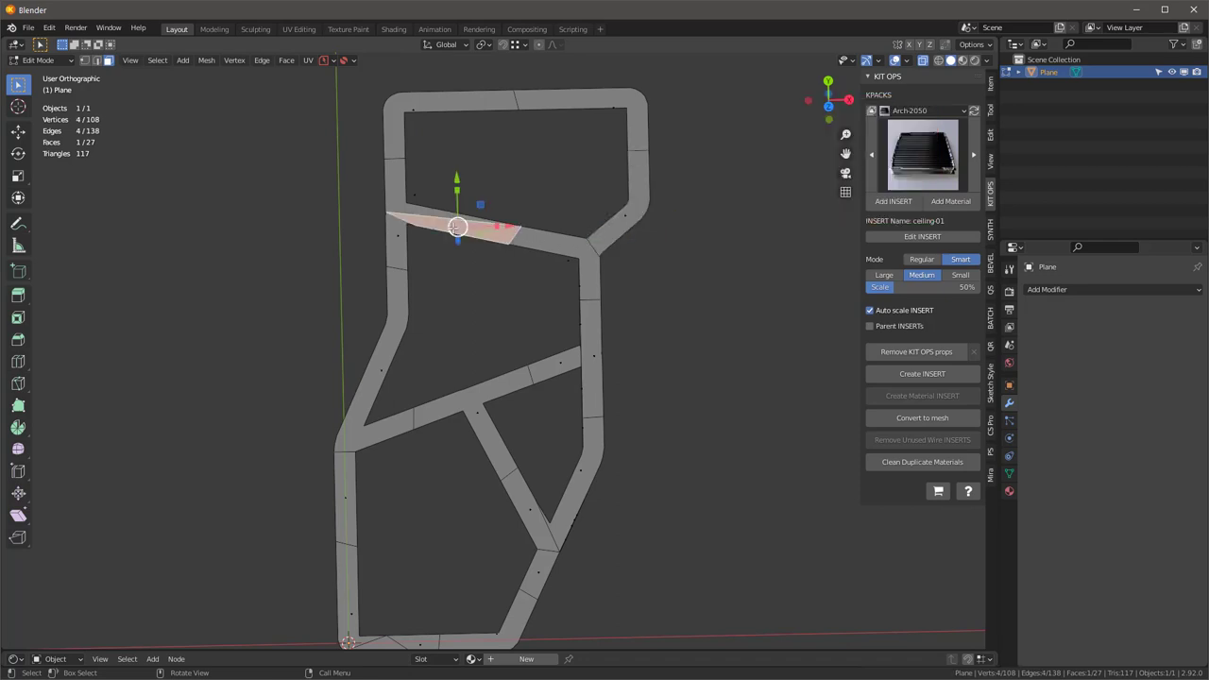
left_click(395, 187, "shift")
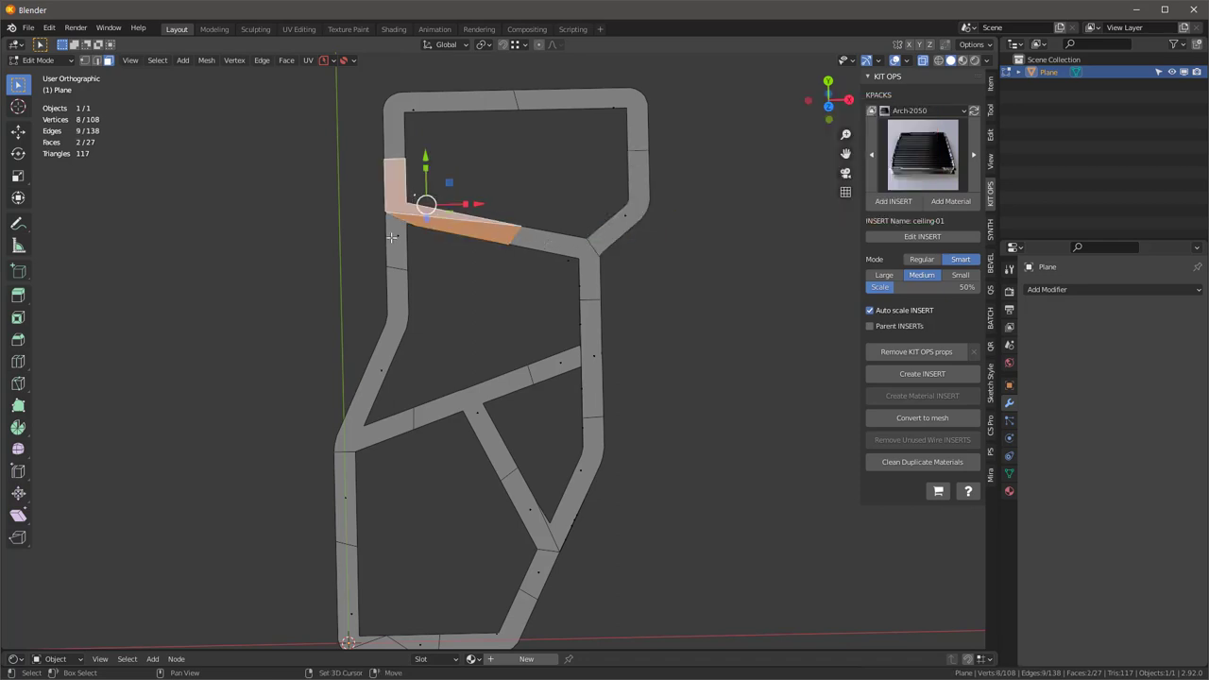
key("ctrl+x")
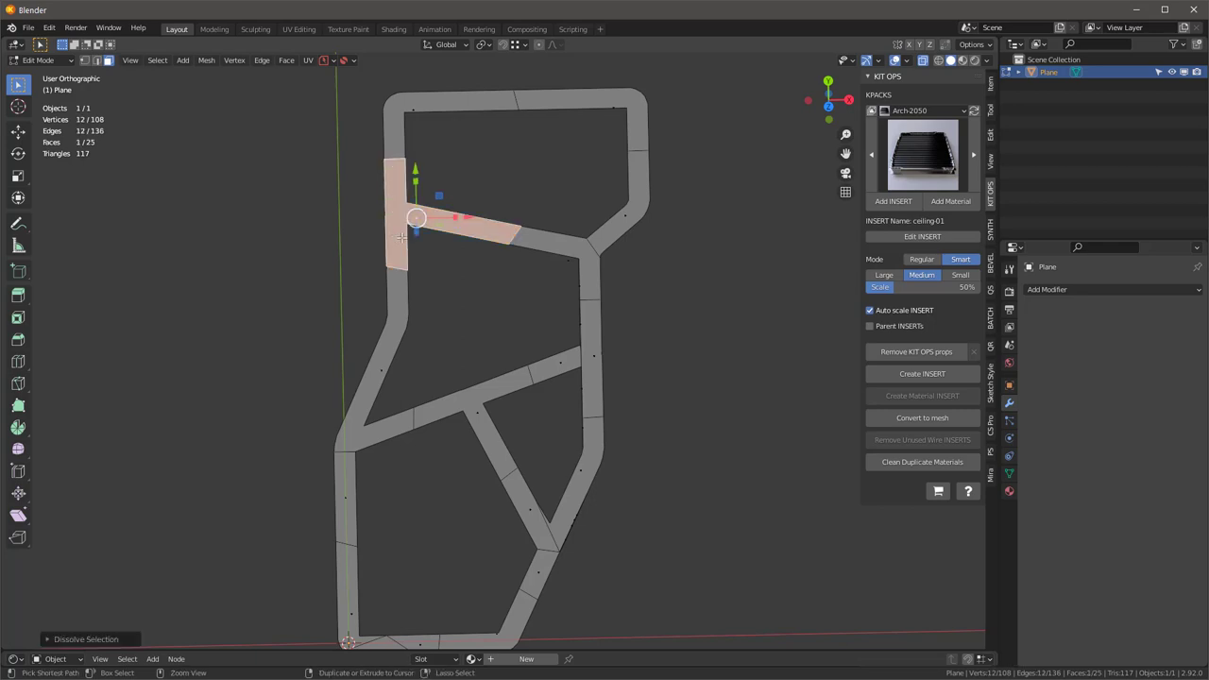
Dissolve the two faces meeting at the upper brace's right joint into one face
left_click(534, 187)
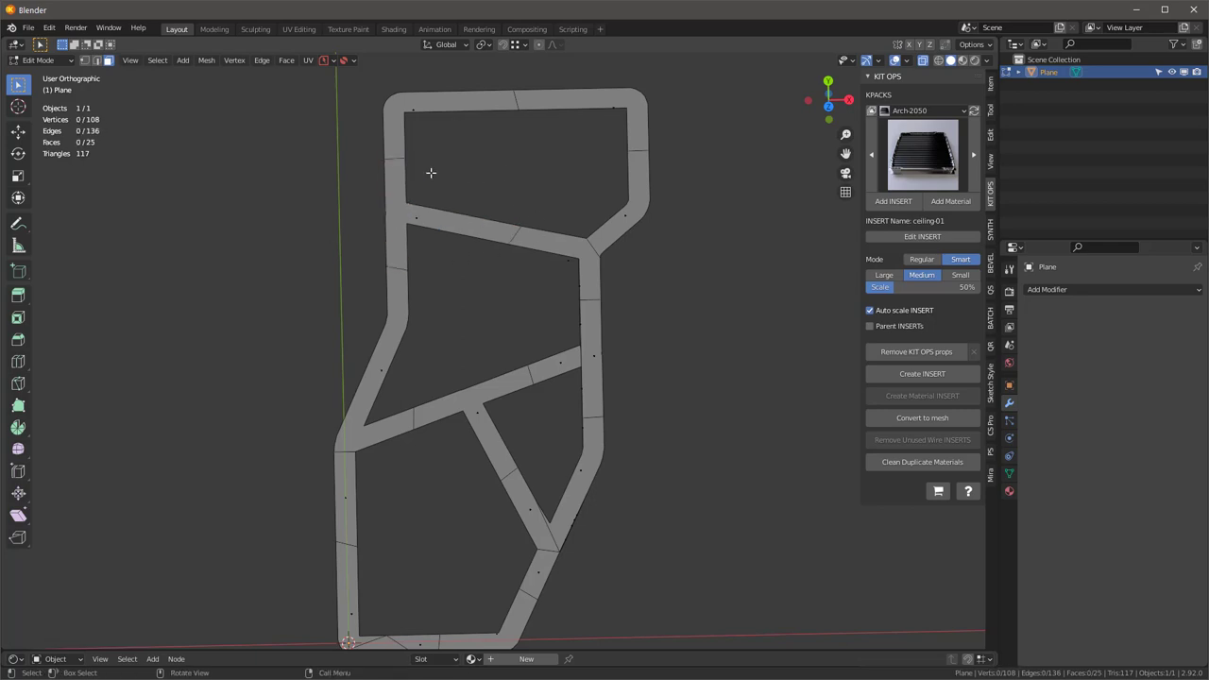
left_click(630, 216)
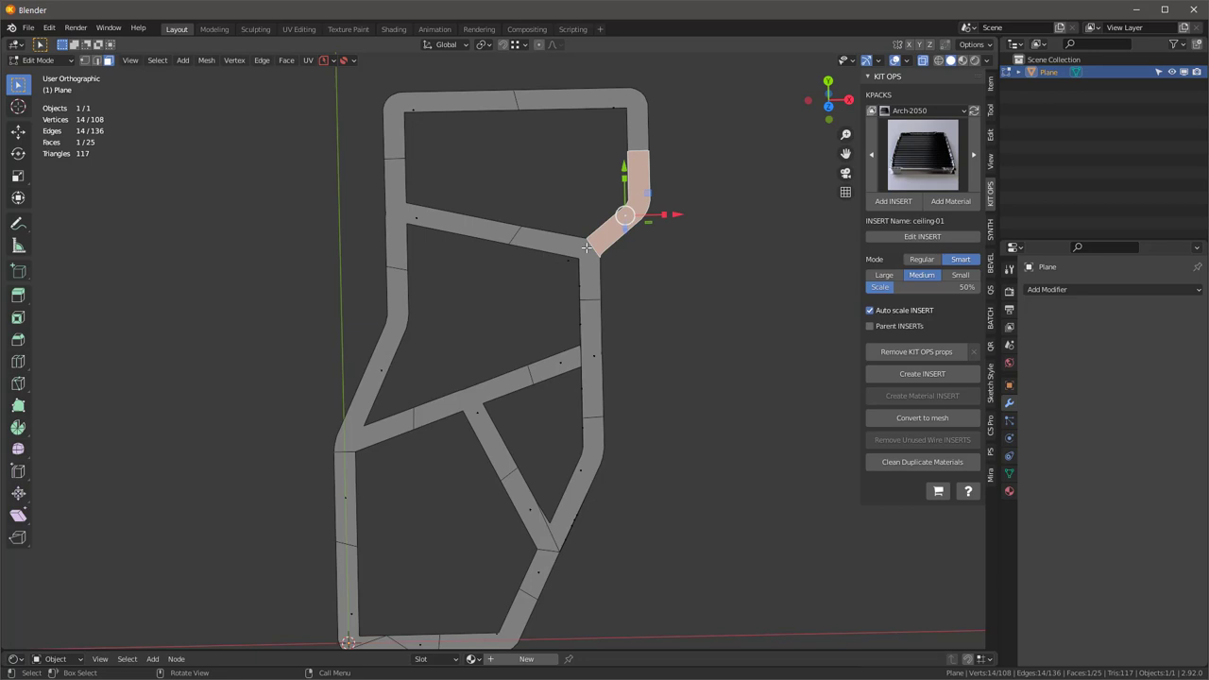
left_click(591, 256, "shift")
key("ctrl+x")
Merge at center the doubled vertices on the right post's inner edge, at the cut above the middle brace
left_click(593, 357)
left_click(558, 366, "shift")
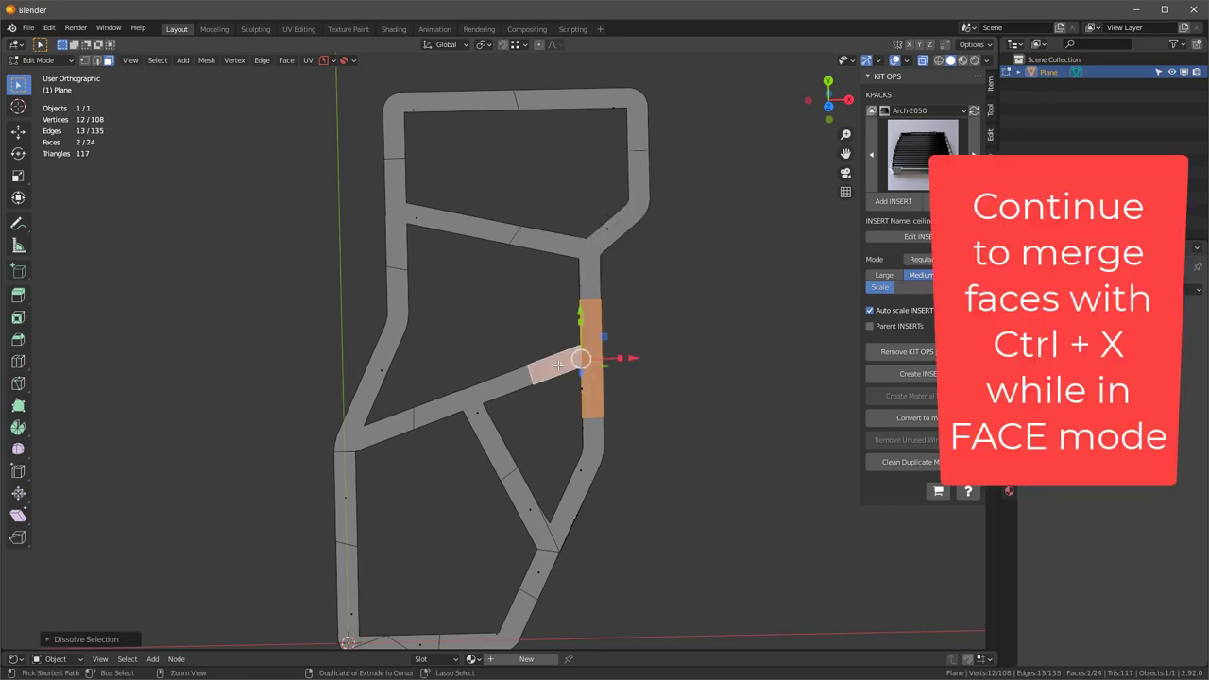
scroll(580, 382, "up", 5)
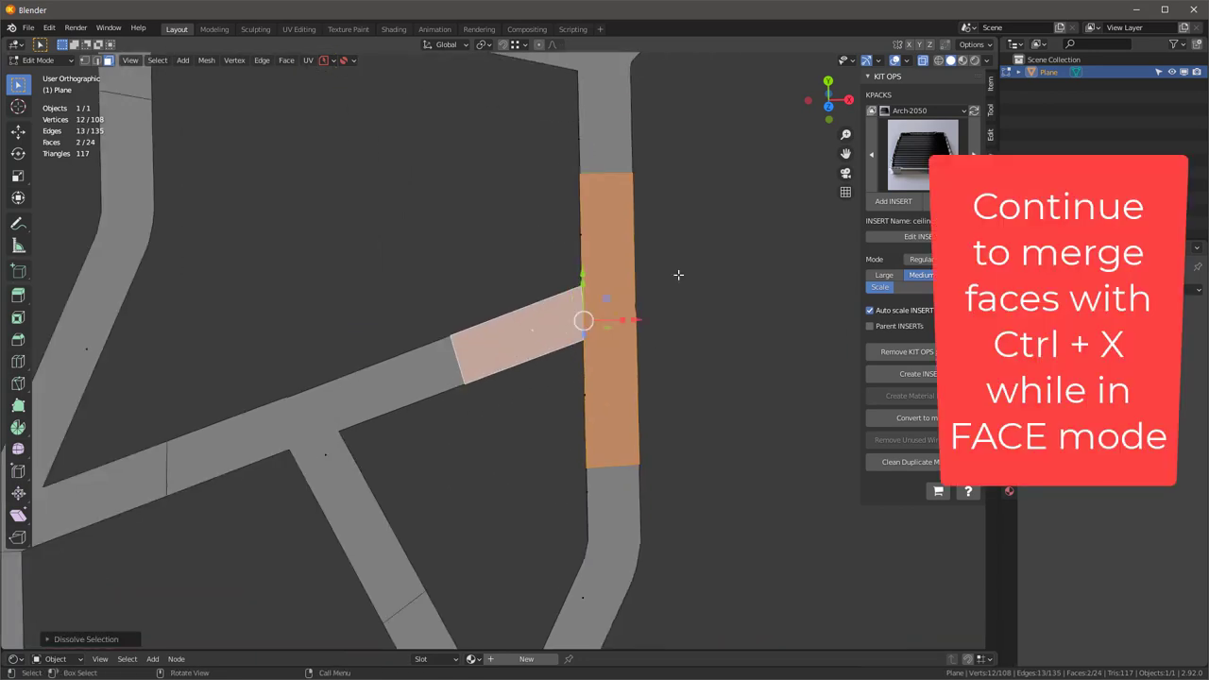
key("alt+a")
scroll(595, 322, "up", 5)
key("1")
scroll(576, 221, "down", 4)
scroll(581, 114, "up", 8)
left_click_drag(501, 213, 535, 258)
key("m")
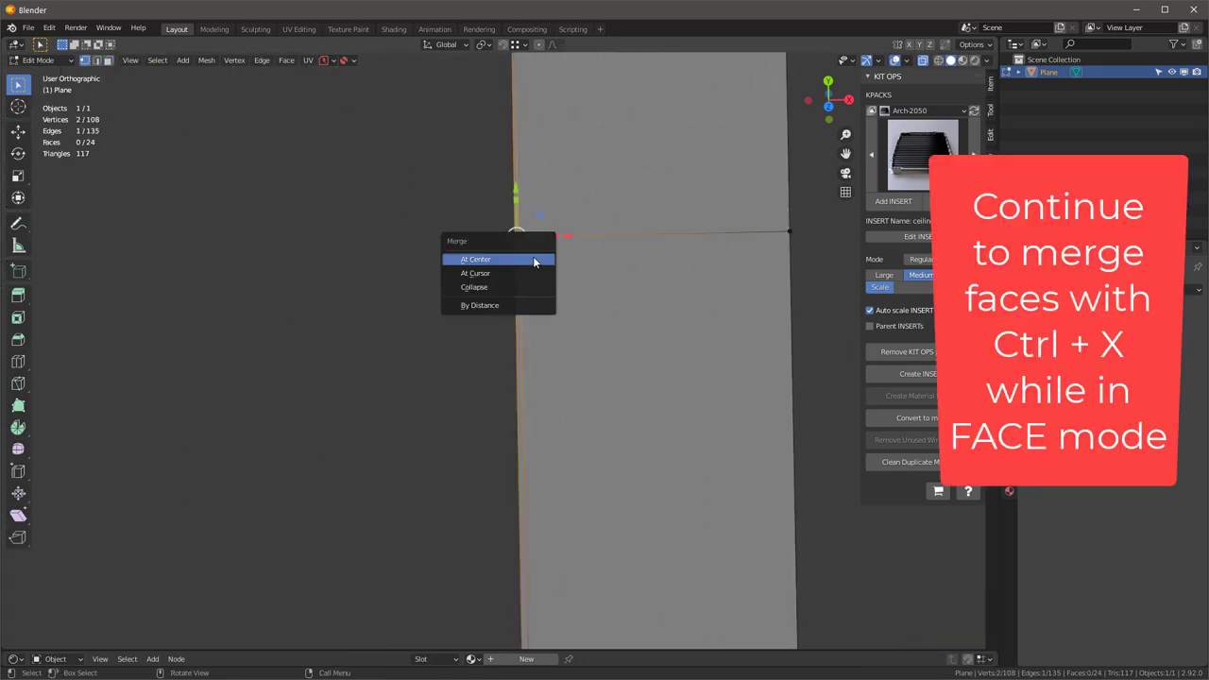
left_click(535, 259)
scroll(535, 259, "down", 8)
scroll(501, 335, "up", 4)
left_click_drag(597, 343, 636, 371)
scroll(616, 349, "down", 1)
scroll(616, 349, "up", 1)
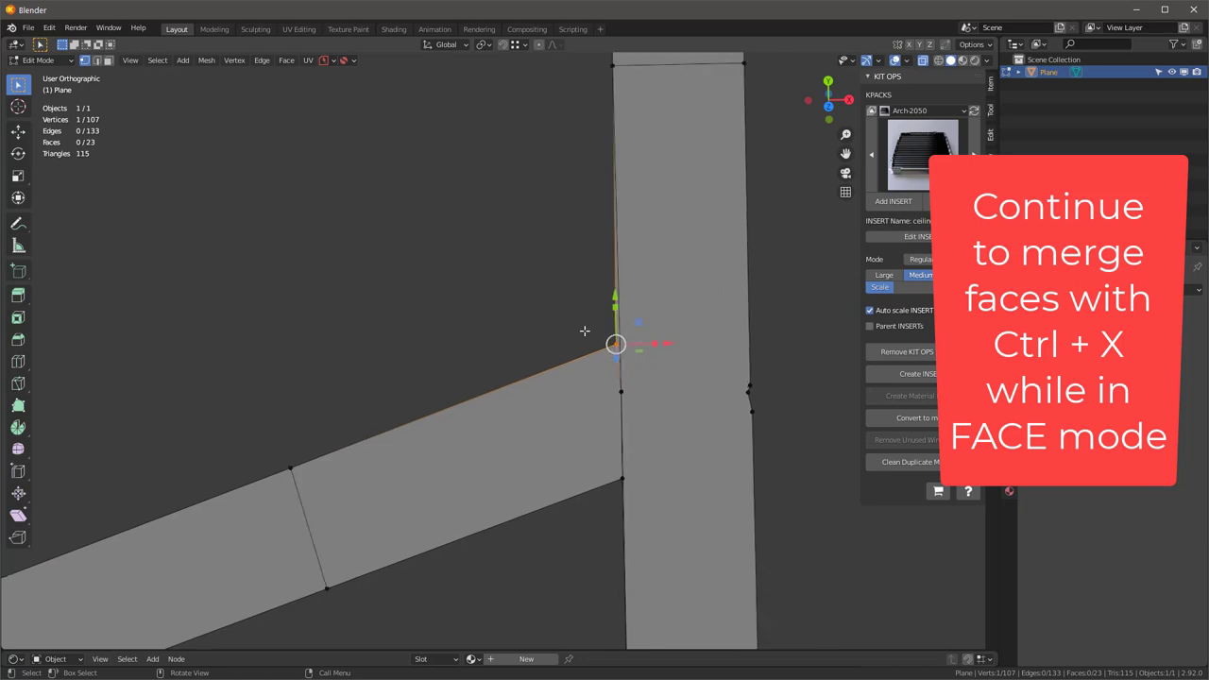
Dissolve the faces of the right post and the middle brace's right end into one joint face
scroll(570, 316, "down", 6)
key("3")
left_click(599, 323)
left_click(573, 335, "shift")
scroll(581, 319, "up", 9)
left_click(584, 234, "shift")
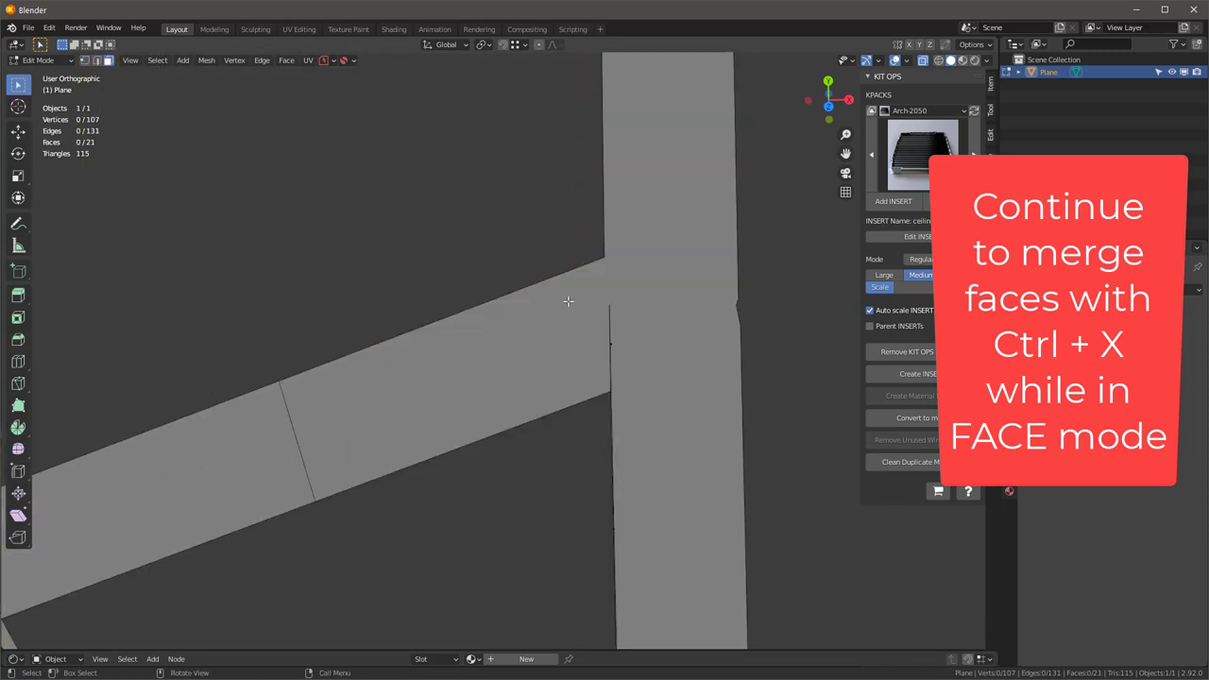
Dissolve the stray vertices on the right post's inner and outer edges at the middle brace joint
key("1")
left_click(612, 306)
key("ctrl+x")
left_click(614, 271)
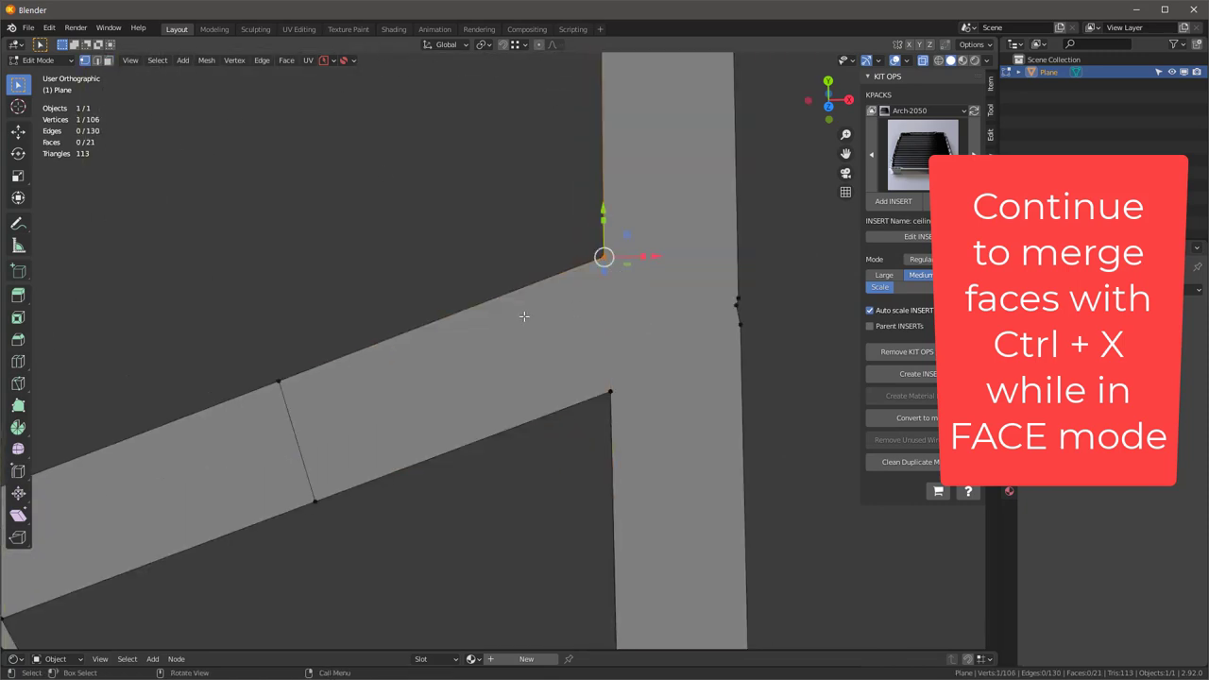
scroll(593, 321, "down", 4)
scroll(680, 323, "up", 5)
left_click_drag(619, 276, 655, 328)
key("ctrl+x")
Dissolve the extra vertices along the outer edge of the slanted lower-right bar
scroll(658, 334, "down", 11)
scroll(661, 472, "up", 4)
left_click_drag(619, 425, 647, 467)
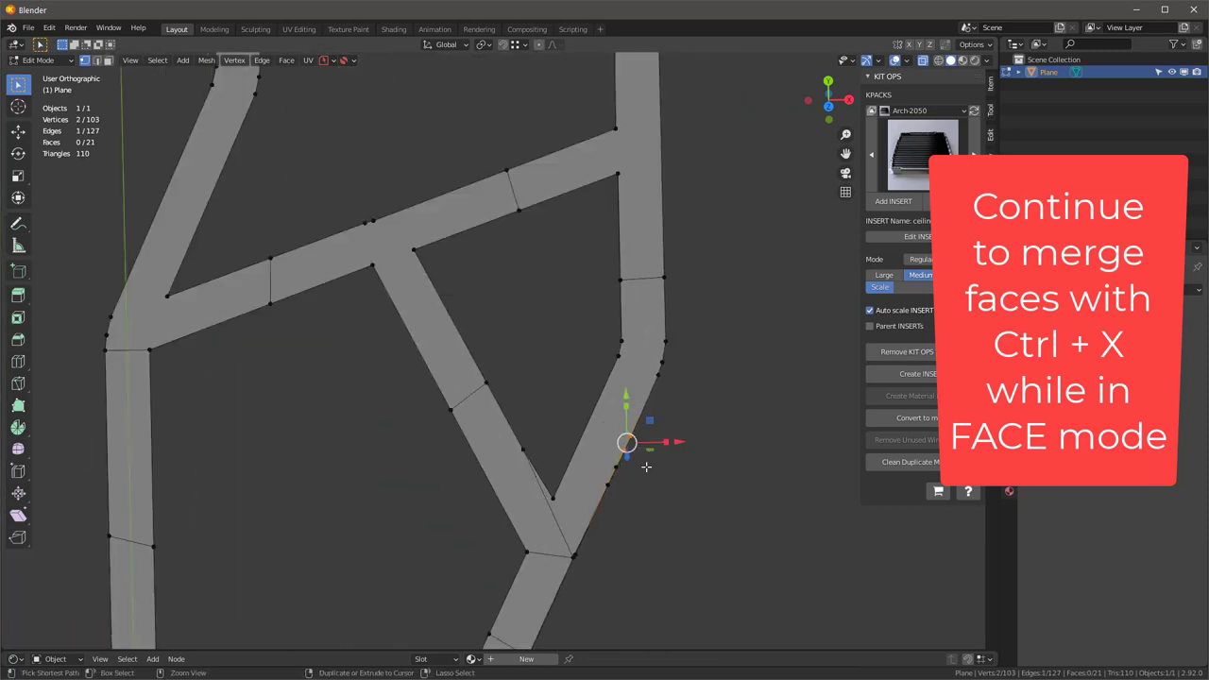
key("ctrl+x")
scroll(610, 520, "down", 1)
Dissolve the three faces meeting at the lower-right brace joint into one face
key("3")
left_click(582, 495)
left_click(529, 473, "shift")
left_click(539, 586, "shift")
key("ctrl+x")
scroll(540, 312, "down", 4)
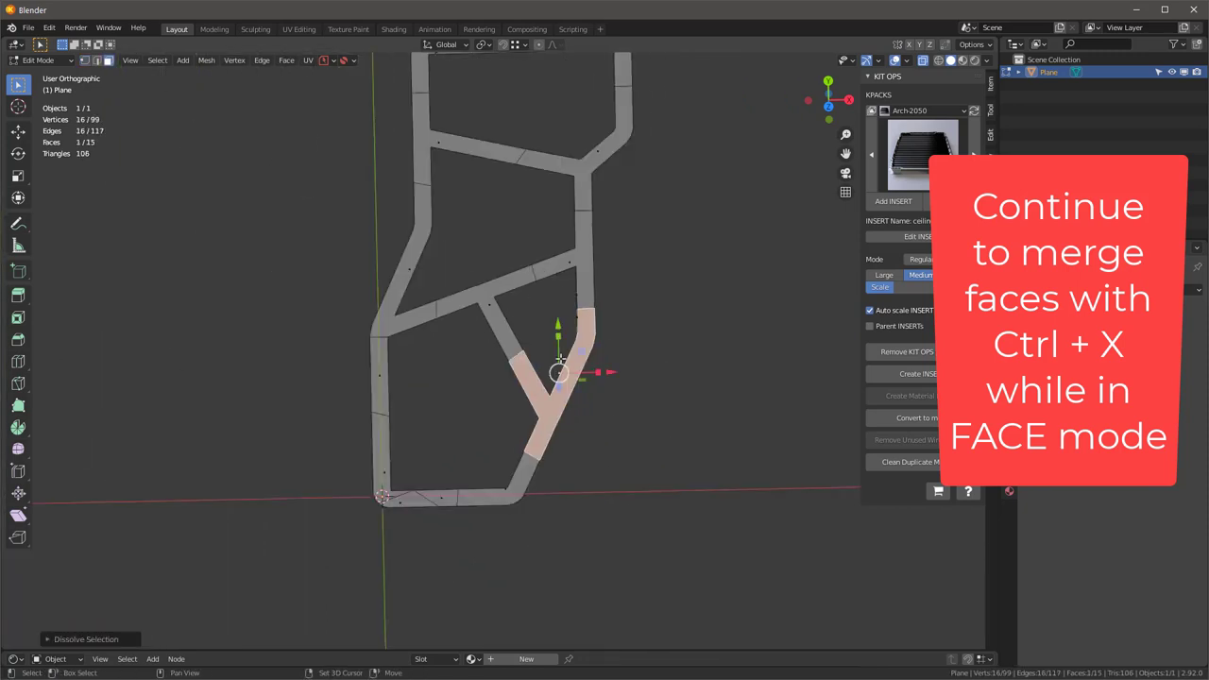
Dissolve the split faces at the bottom-left corner, and those at the middle brace's left joint, into single faces
scroll(412, 565, "up", 4)
left_click(349, 363)
left_click(387, 433, "shift")
left_click(454, 428, "shift")
key("ctrl+x")
left_click(410, 292)
left_click(375, 425, "shift")
key("ctrl+x")
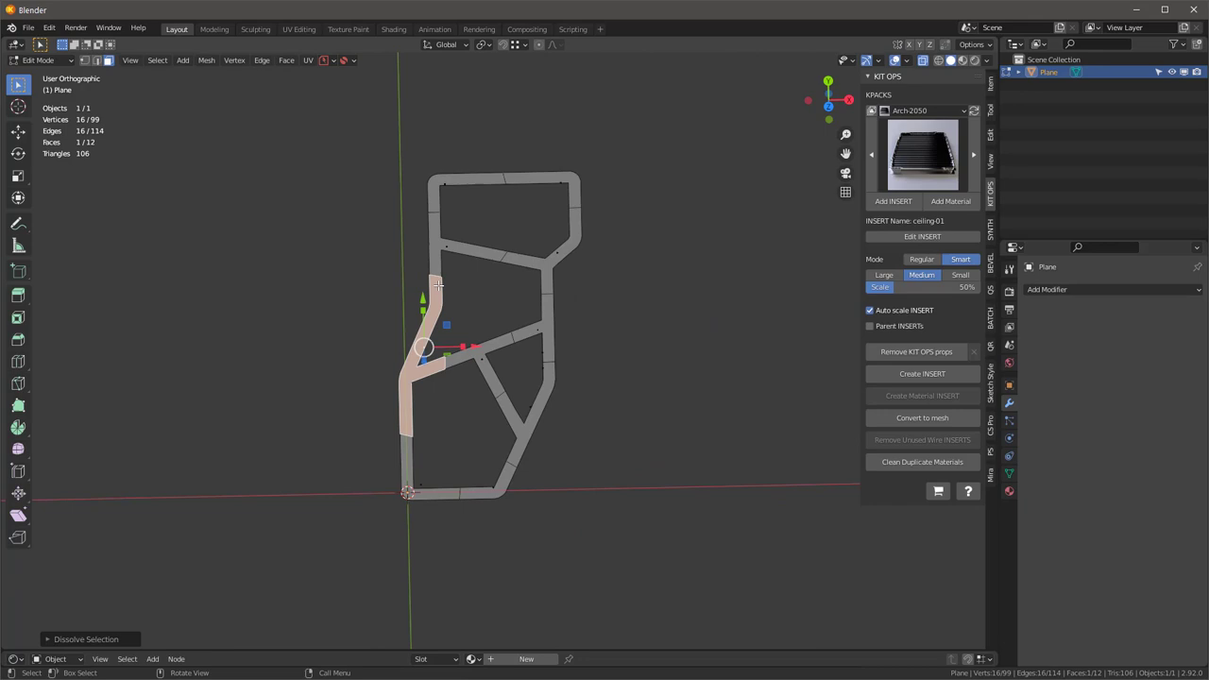
Return to the top view and dissolve the stray vertices on the middle brace's upper edge in vertex selection
middle_click_drag(437, 285, 516, 345)
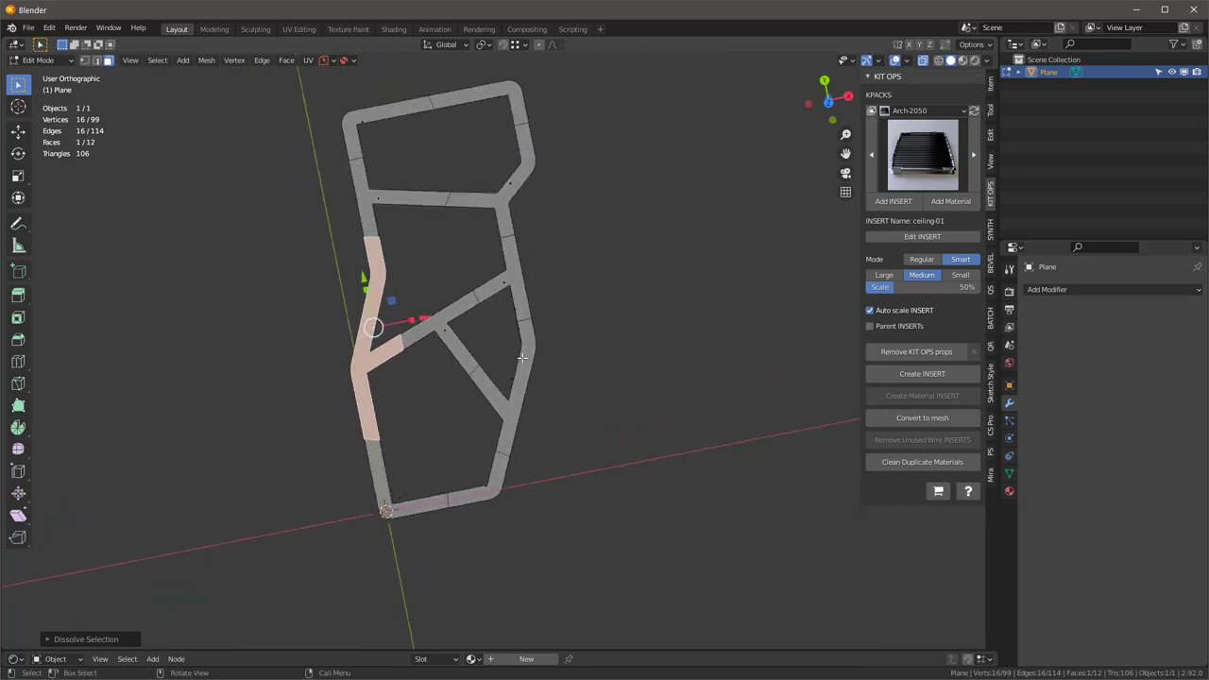
key("KP_7")
scroll(491, 482, "up", 8)
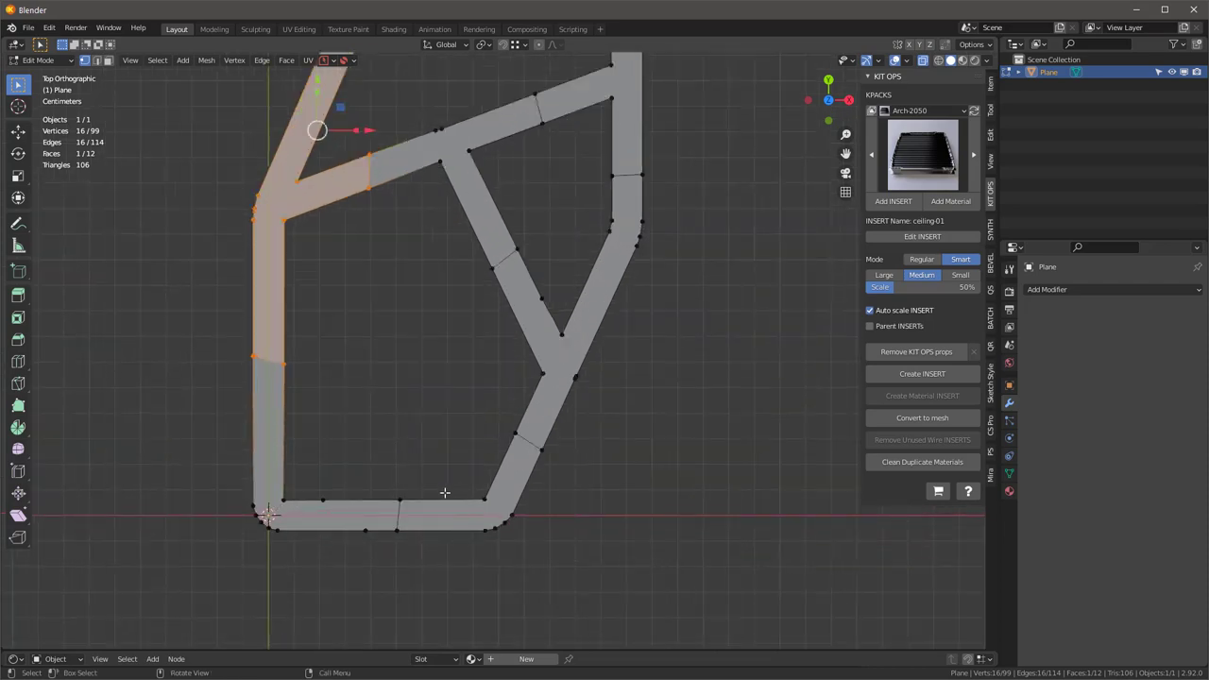
scroll(518, 482, "down", 10)
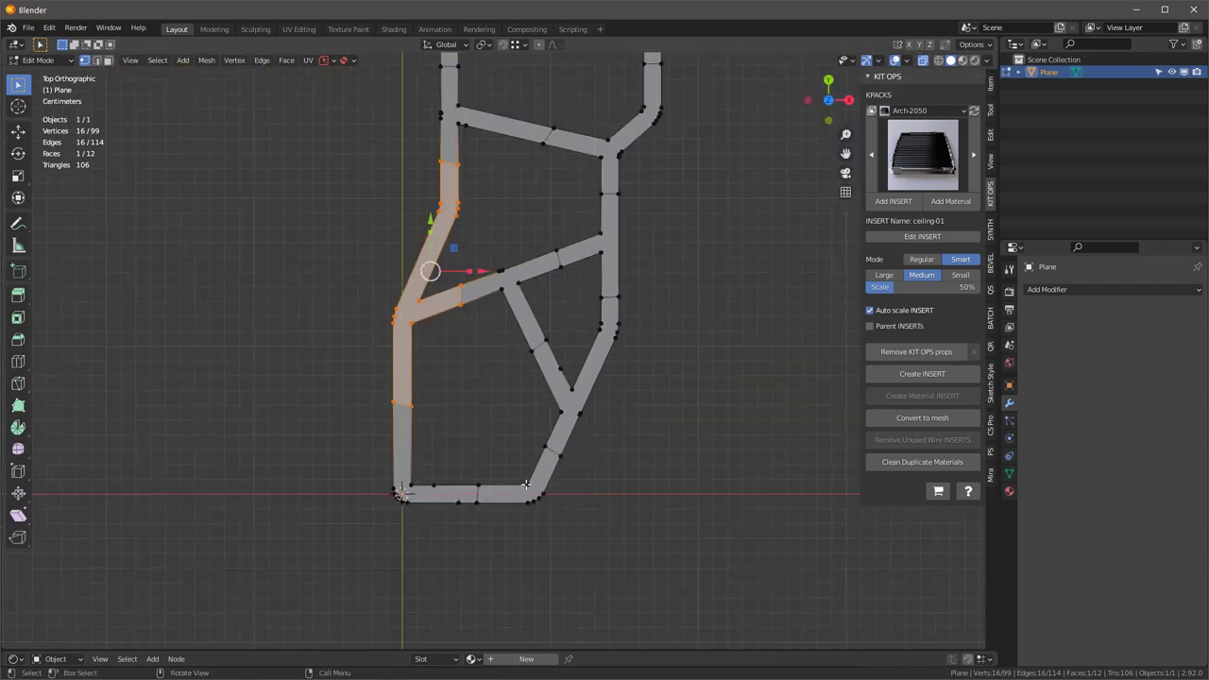
key("ctrl+x")
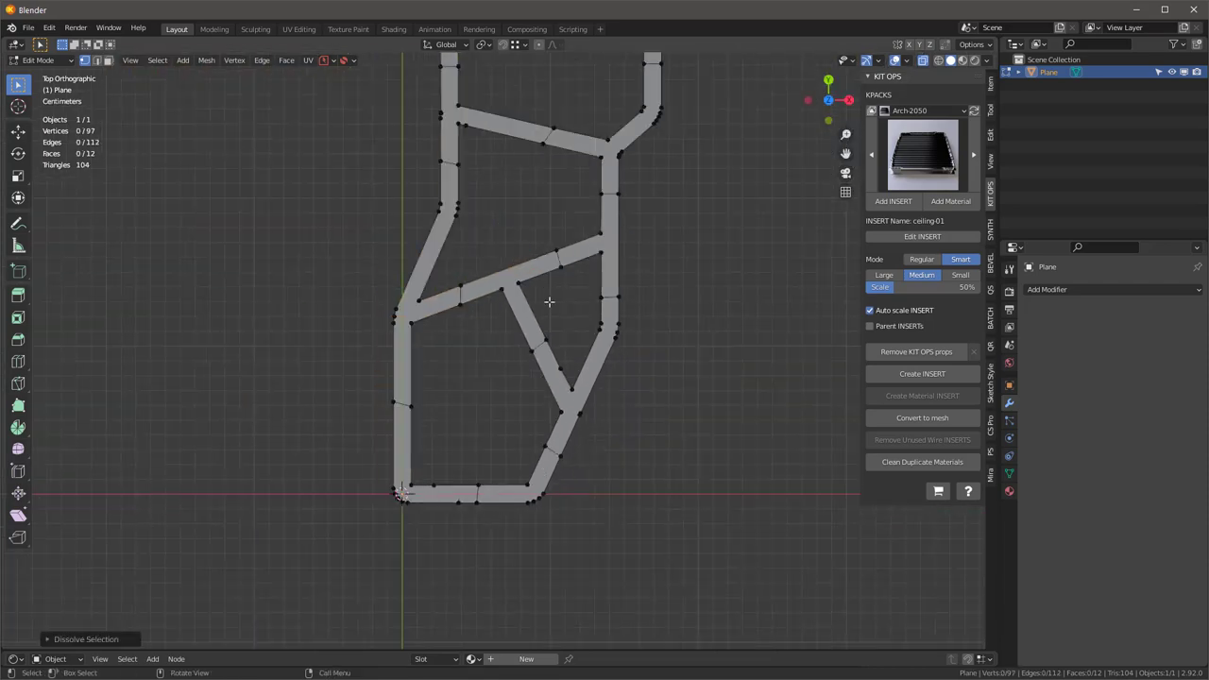
Dissolve the stray vertices under the upper brace's left end, along the bottom bar and outside the lower-right joint
left_click(490, 157)
key("ctrl+x")
middle_click_drag(510, 195, 502, 236, "shift")
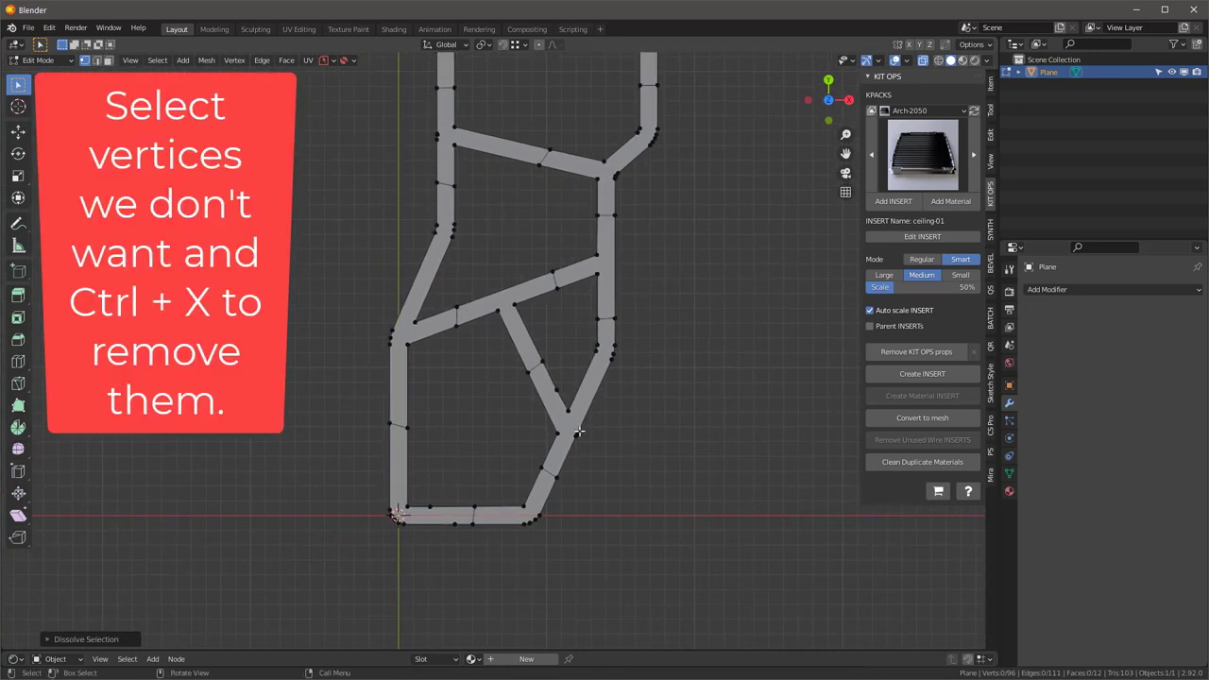
left_click(455, 524)
key("ctrl+x")
middle_click_drag(656, 364, 612, 453, "shift")
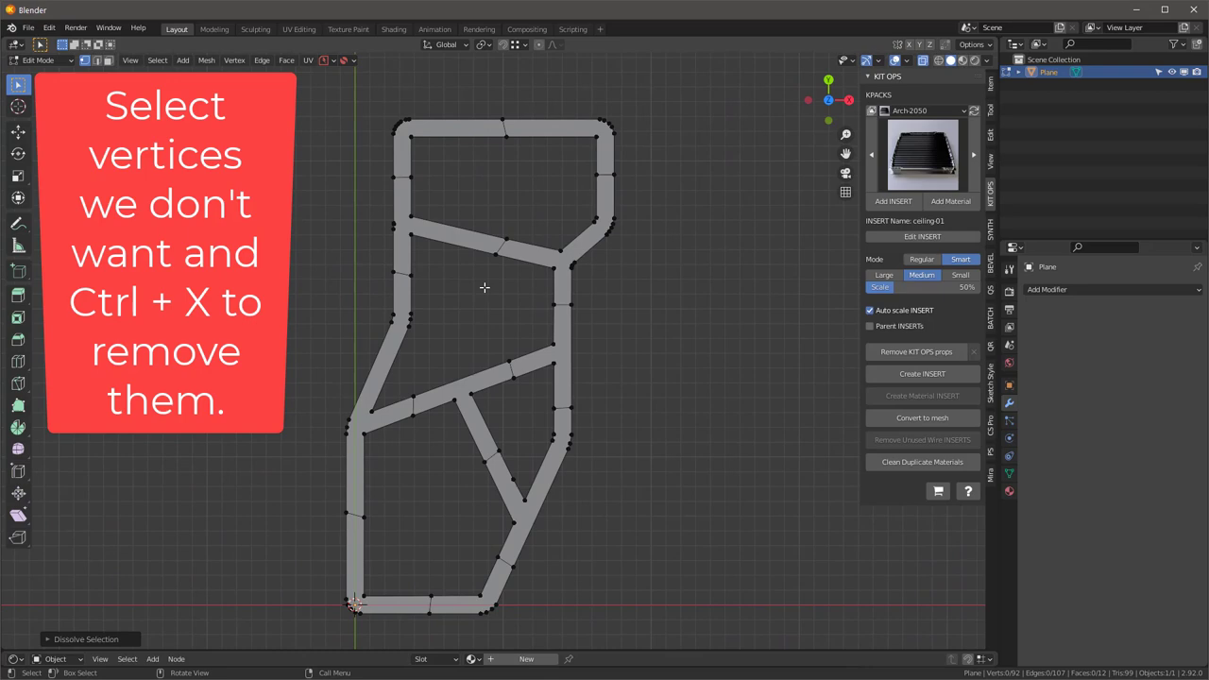
Dissolve the unneeded vertices on the left post's outer edge beside the upper brace joint
scroll(394, 225, "up", 2)
left_click_drag(382, 210, 405, 238)
key("ctrl+x")
scroll(707, 329, "down", 3)
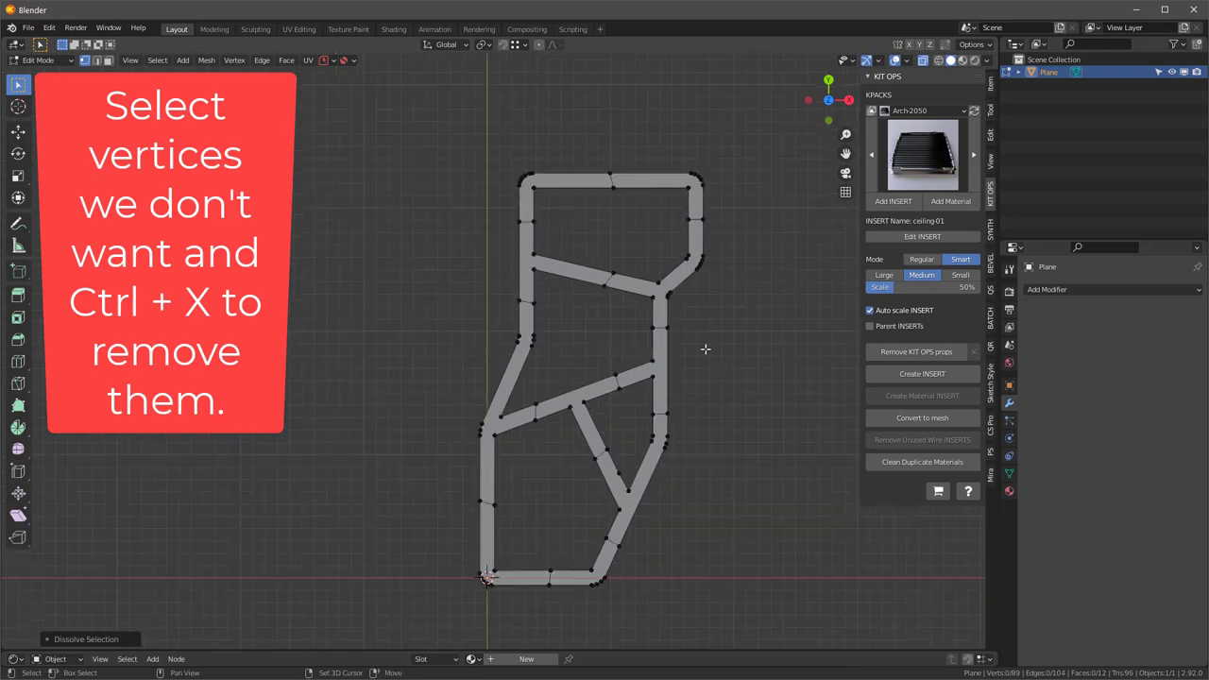
Add a Solidify modifier to the flat frame in Object Mode and set its thickness to 0.05 m
middle_click_drag(705, 350, 616, 310, "shift")
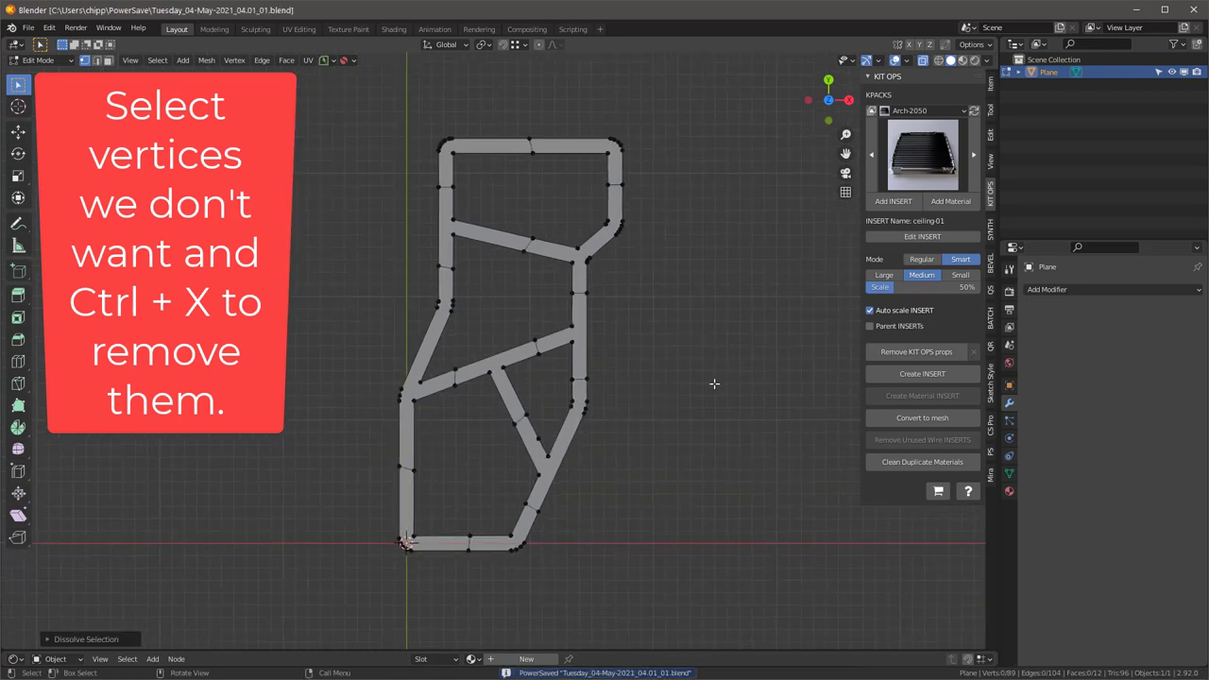
middle_click_drag(610, 372, 566, 418)
key("Tab")
left_click(1048, 288)
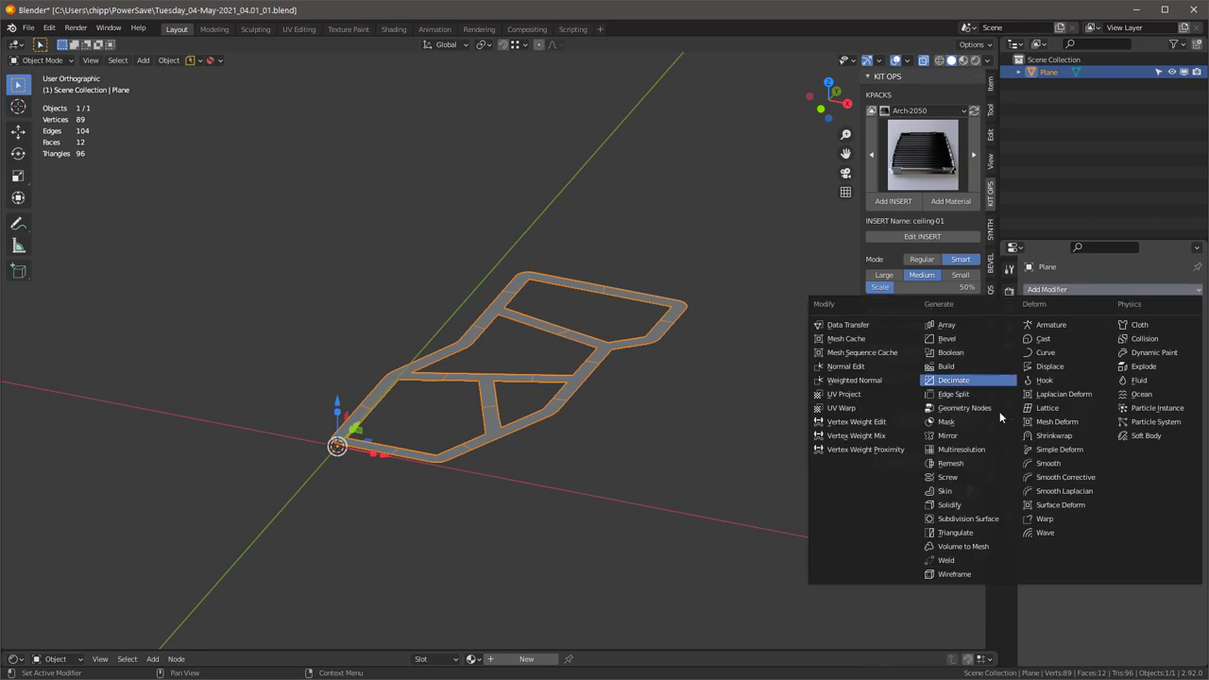
left_click(942, 508)
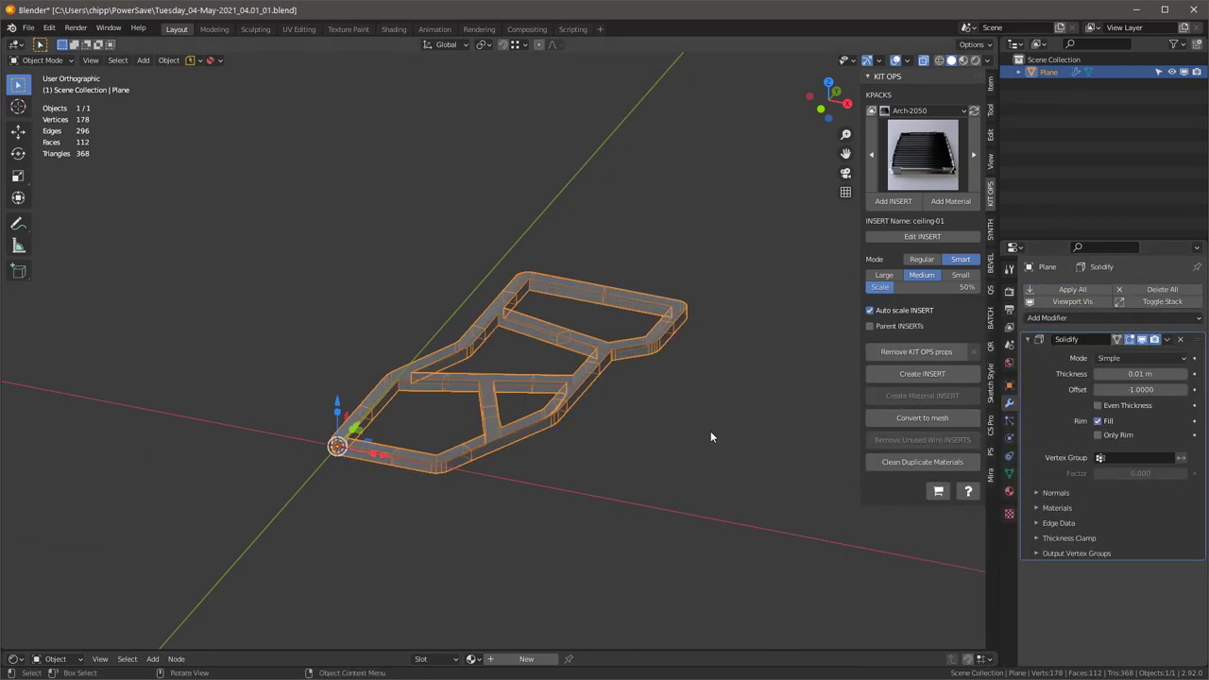
left_click_drag(1133, 374, 1172, 374)
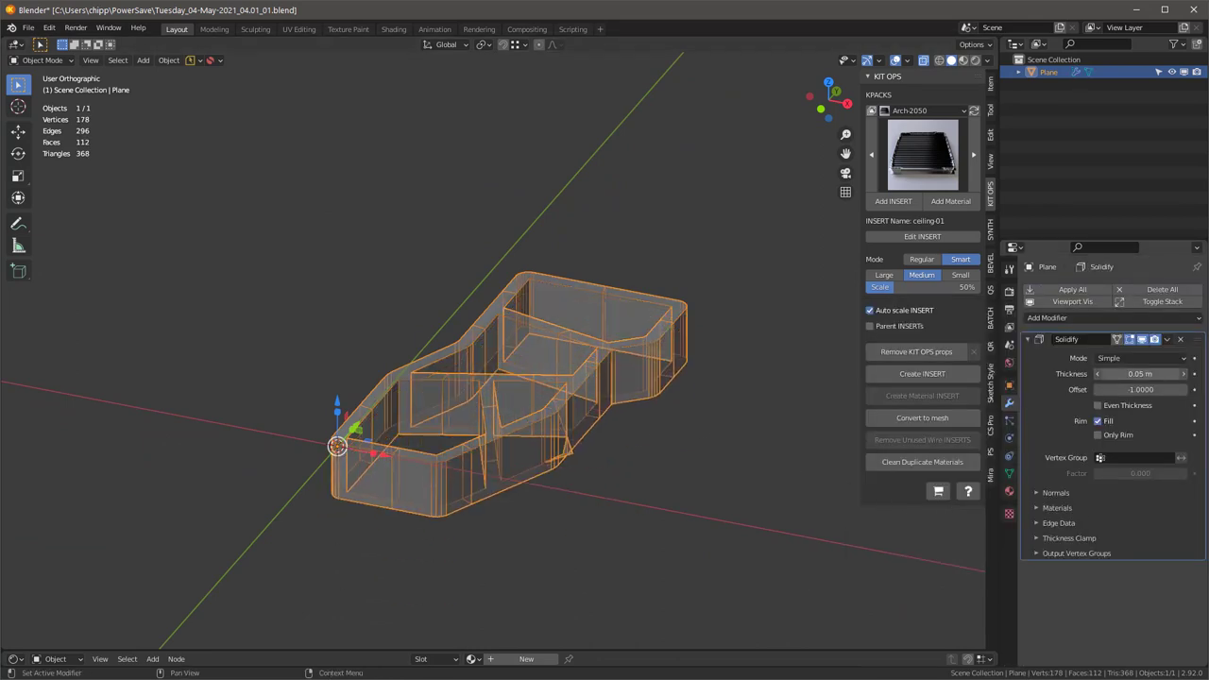
In the front view, select all of the frame's vertices in Edit Mode and set their median Z to 0
middle_click_drag(537, 425, 581, 380)
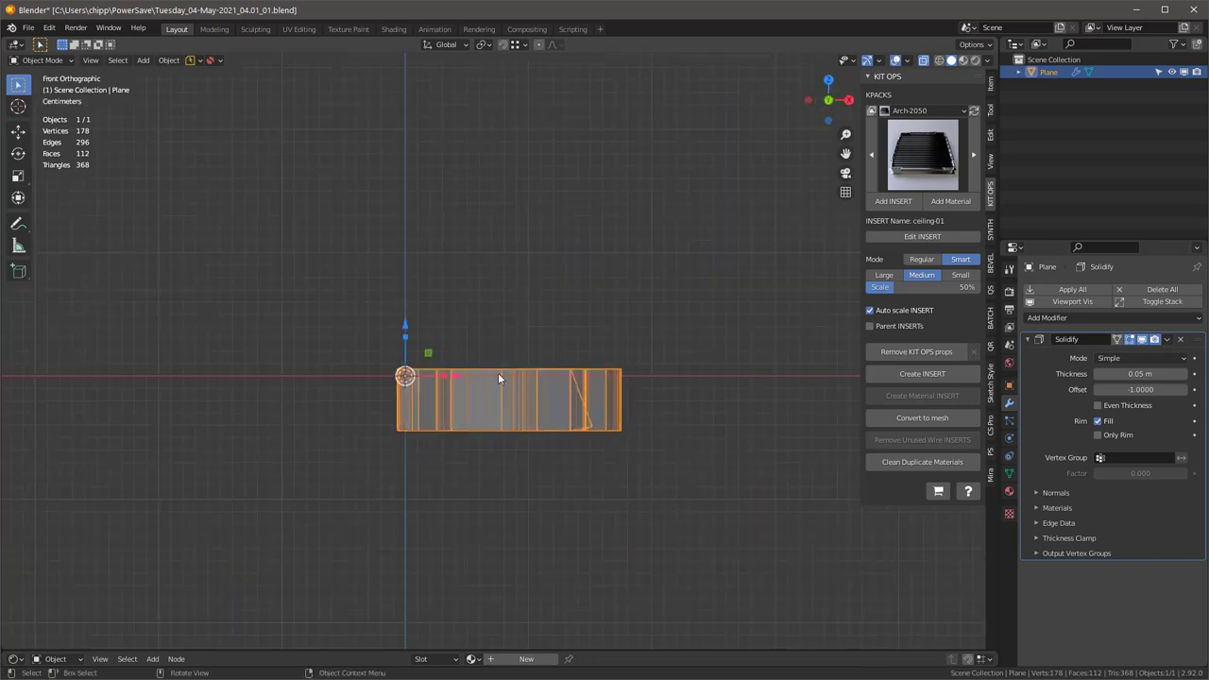
scroll(498, 374, "up", 3)
scroll(499, 373, "down", 4)
scroll(499, 373, "up", 3)
key("Tab")
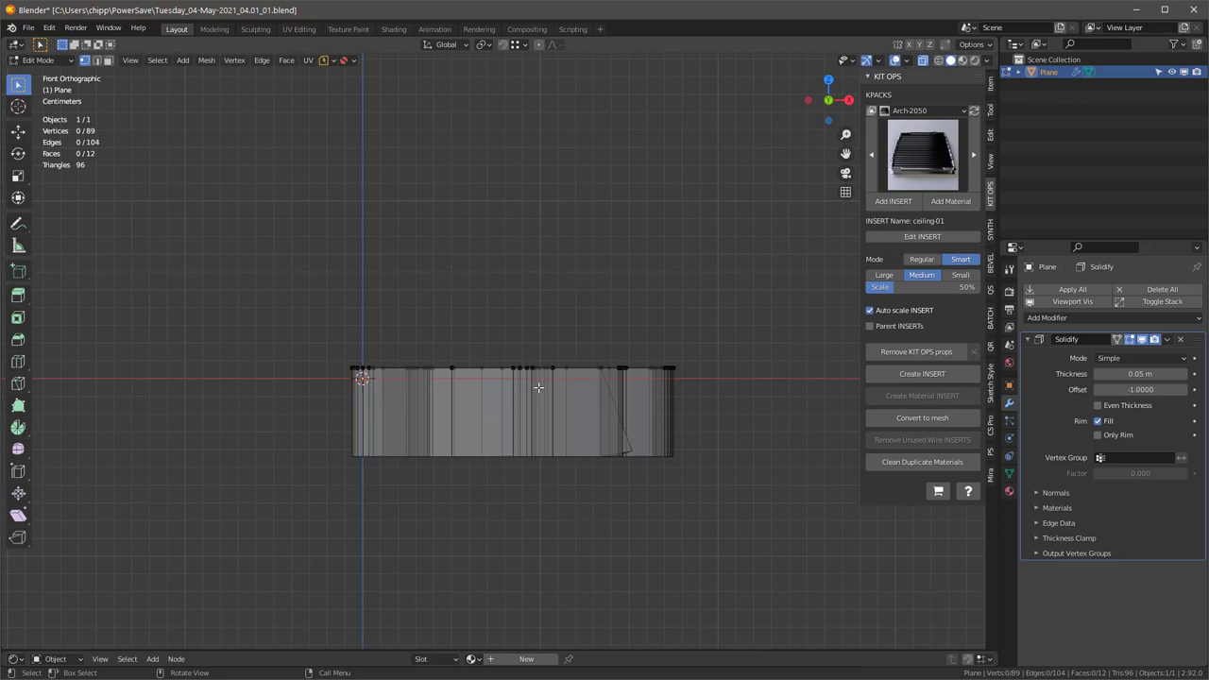
key("a")
left_click(990, 86)
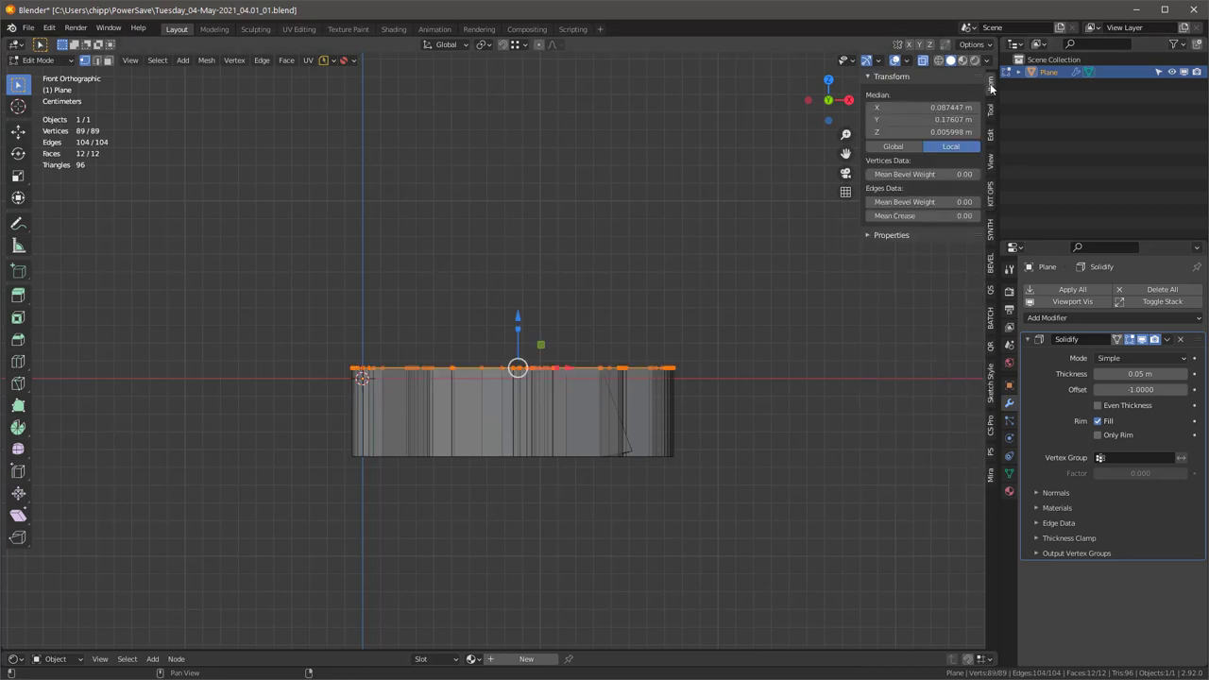
left_click(945, 132)
type("0")
key("Return")
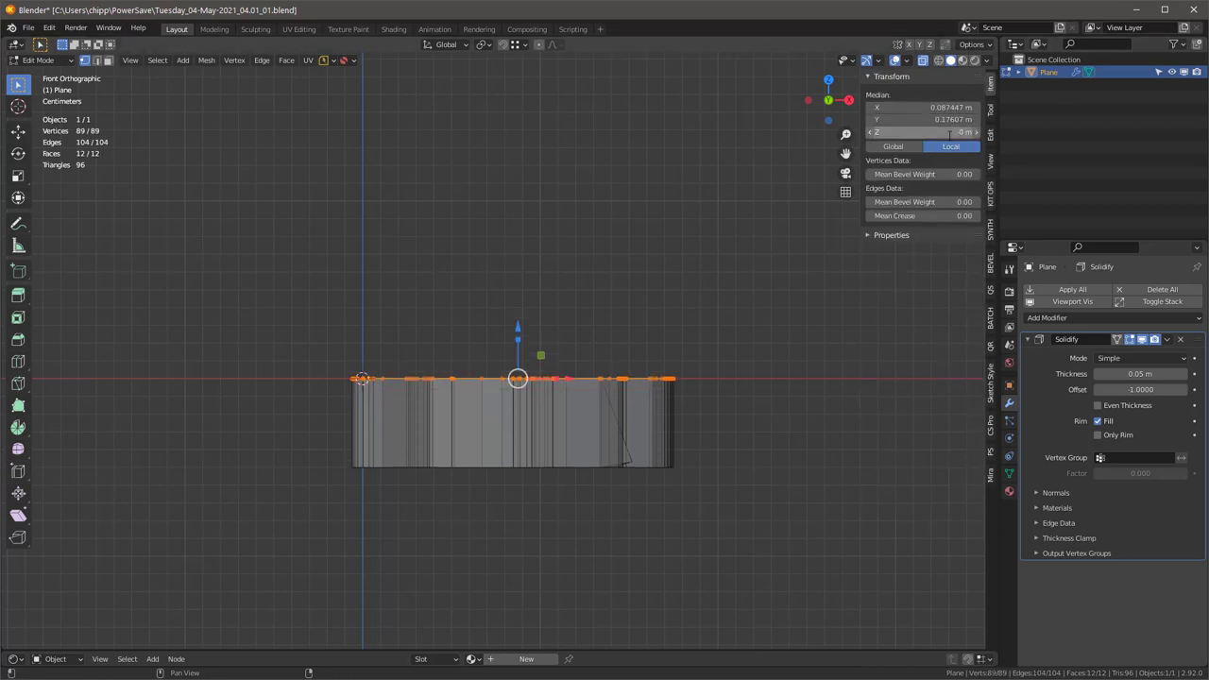
key("Tab")
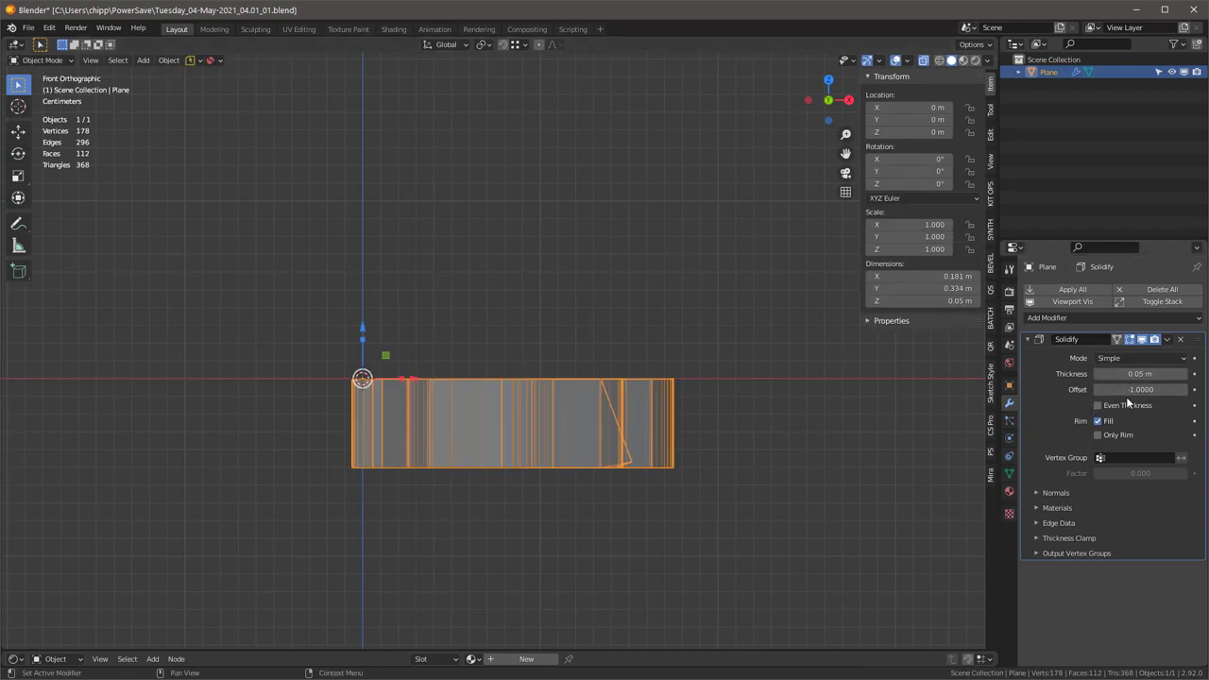
Set the Solidify offset to 1 so the frame thickens upward, and enable Even Thickness
left_click_drag(1130, 388, 1187, 388)
middle_click_drag(603, 378, 566, 425)
key("Tab")
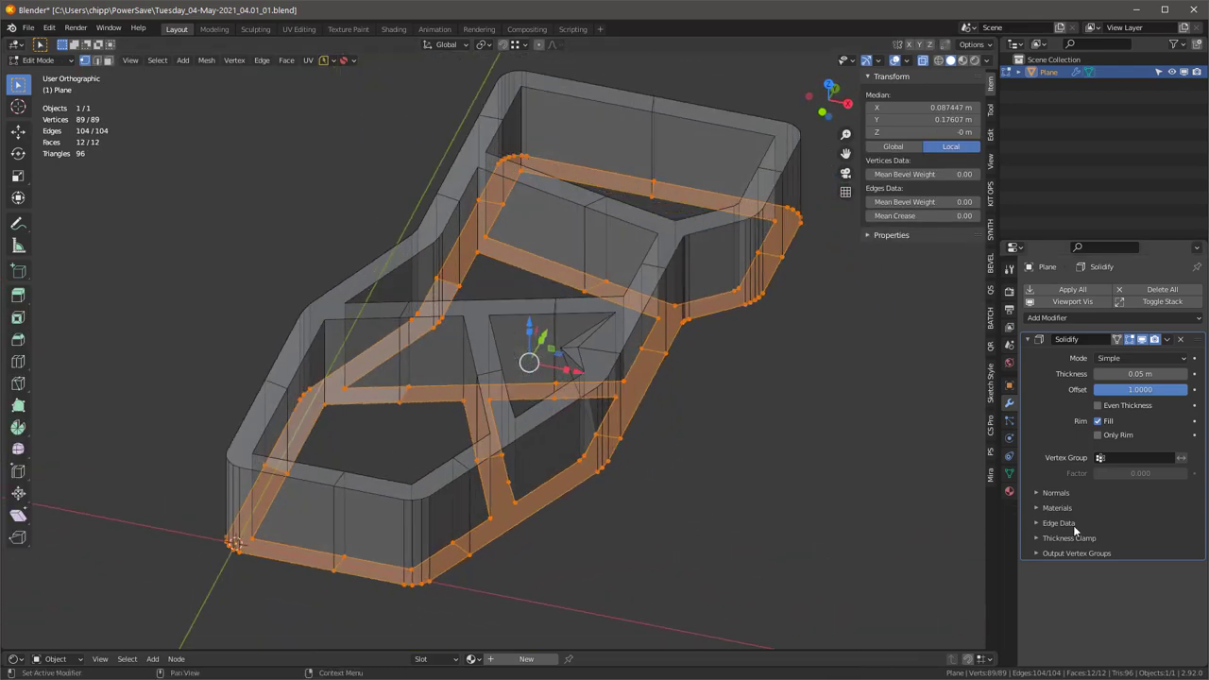
middle_click_drag(718, 406, 850, 491)
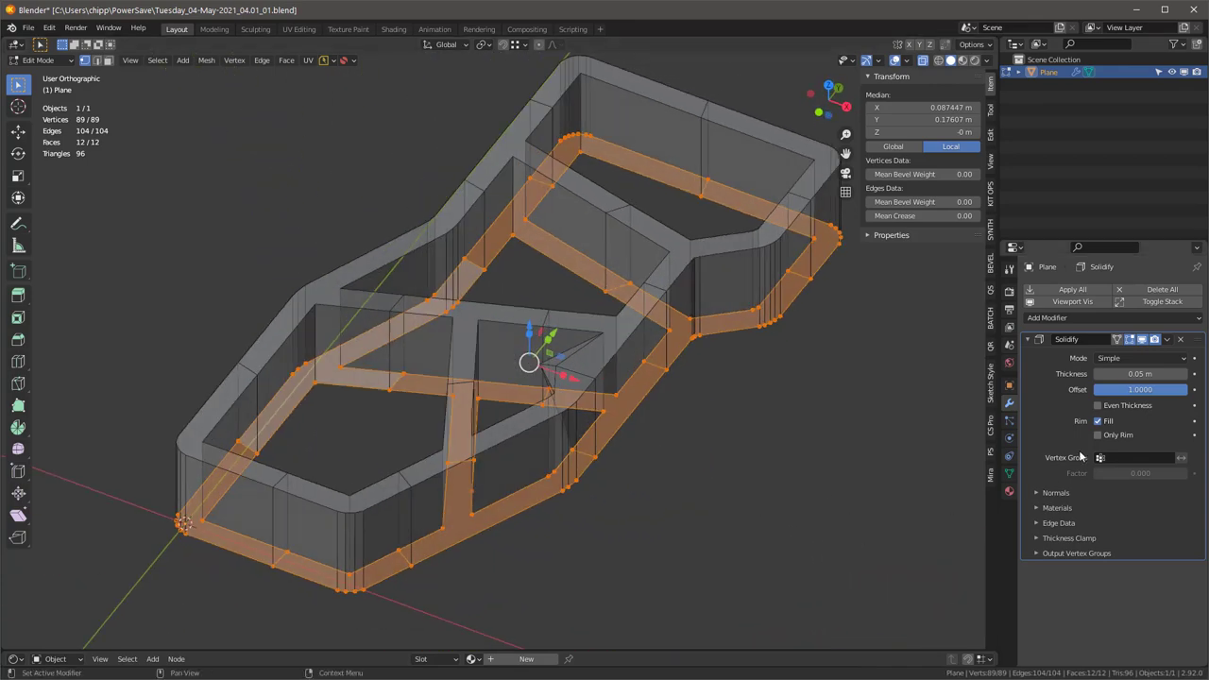
left_click(1036, 494)
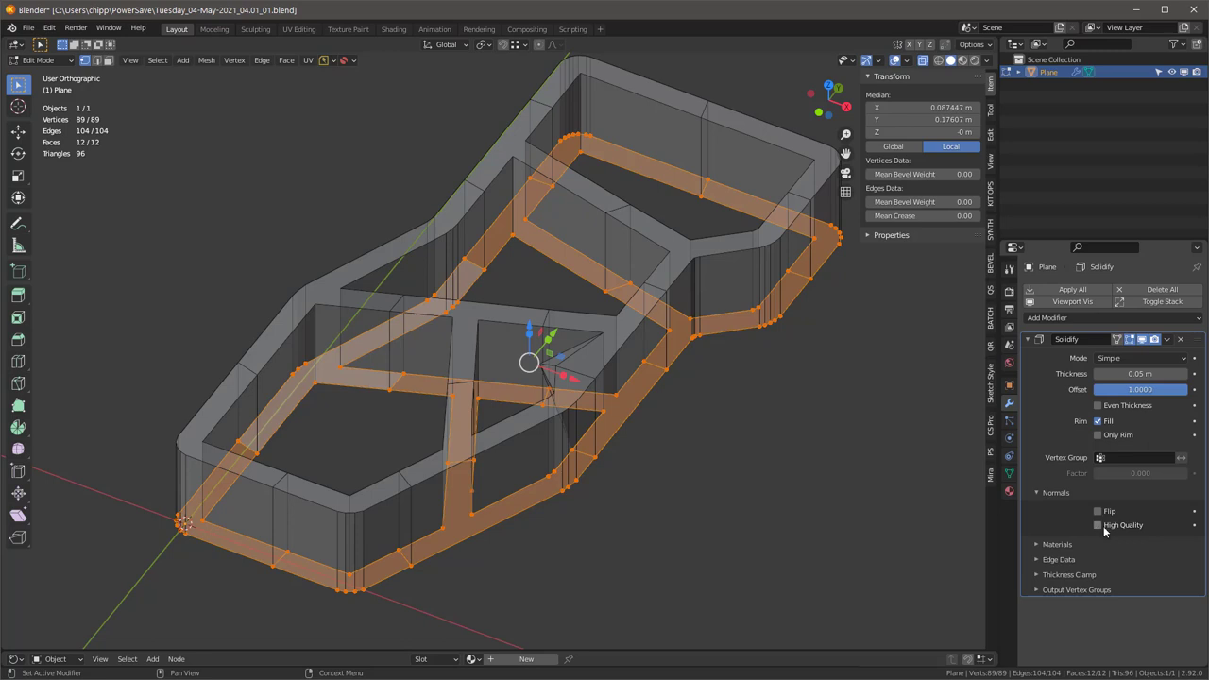
left_click(1097, 405)
Merge all of the frame's vertices by distance and clear the selection
middle_click_drag(756, 446, 648, 406)
key("m")
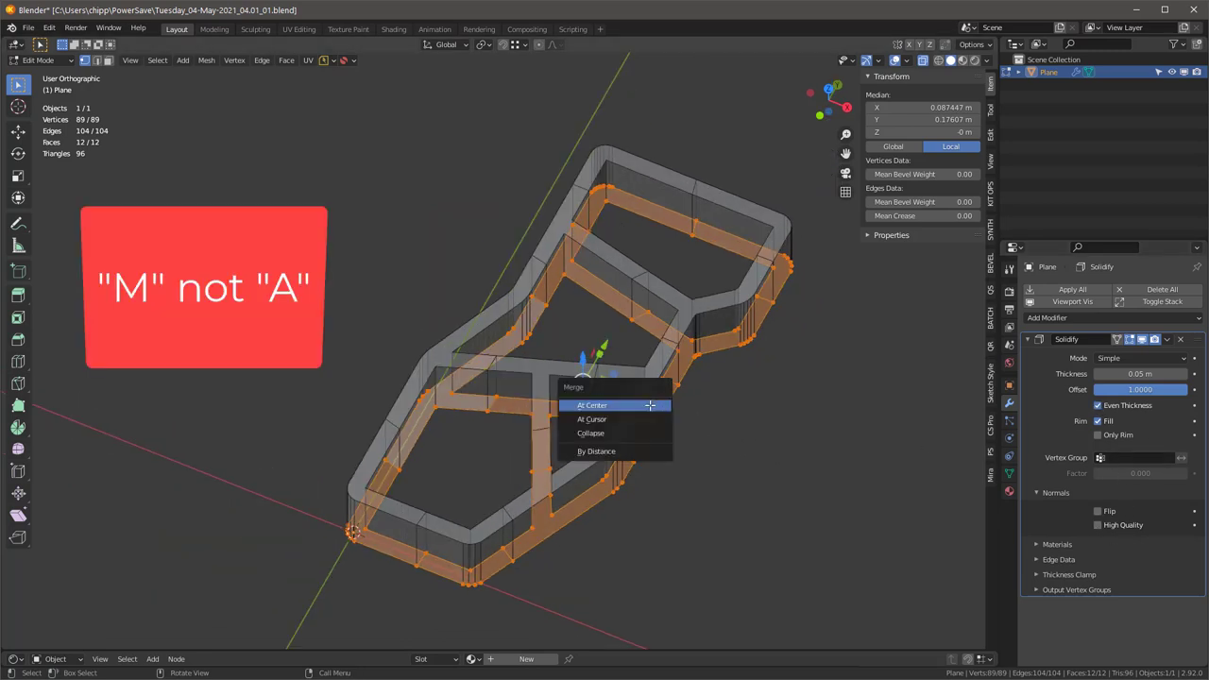
left_click(614, 451)
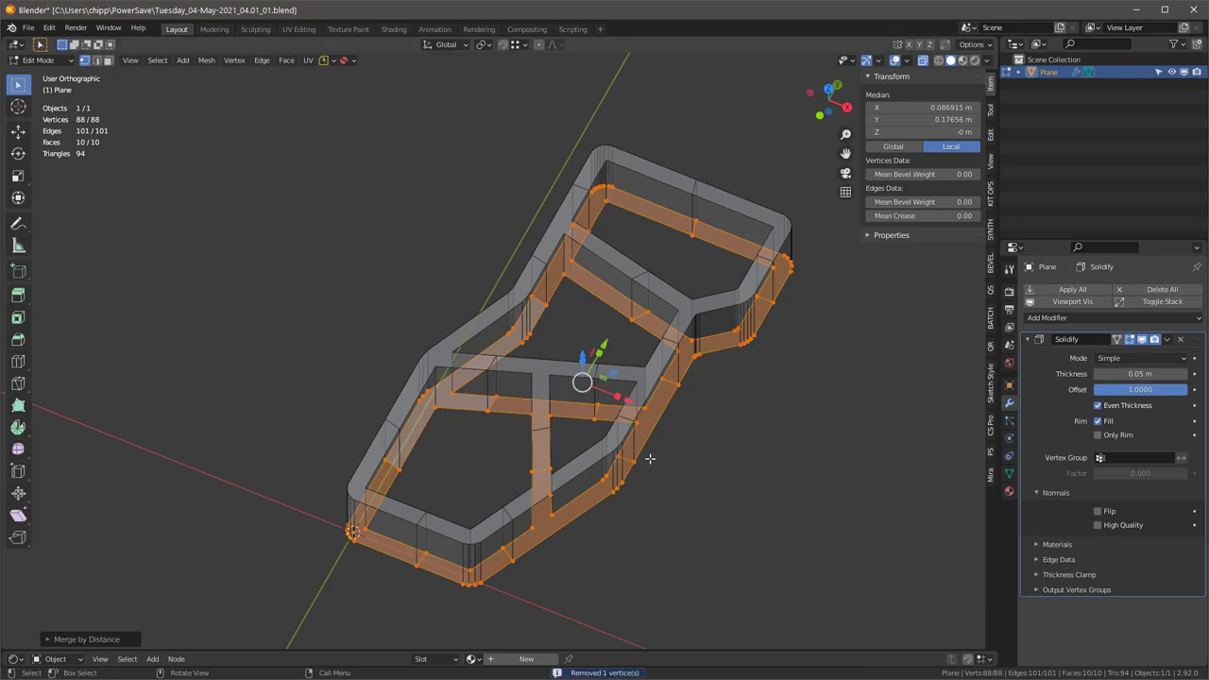
left_click(687, 511)
middle_click_drag(659, 476, 547, 347)
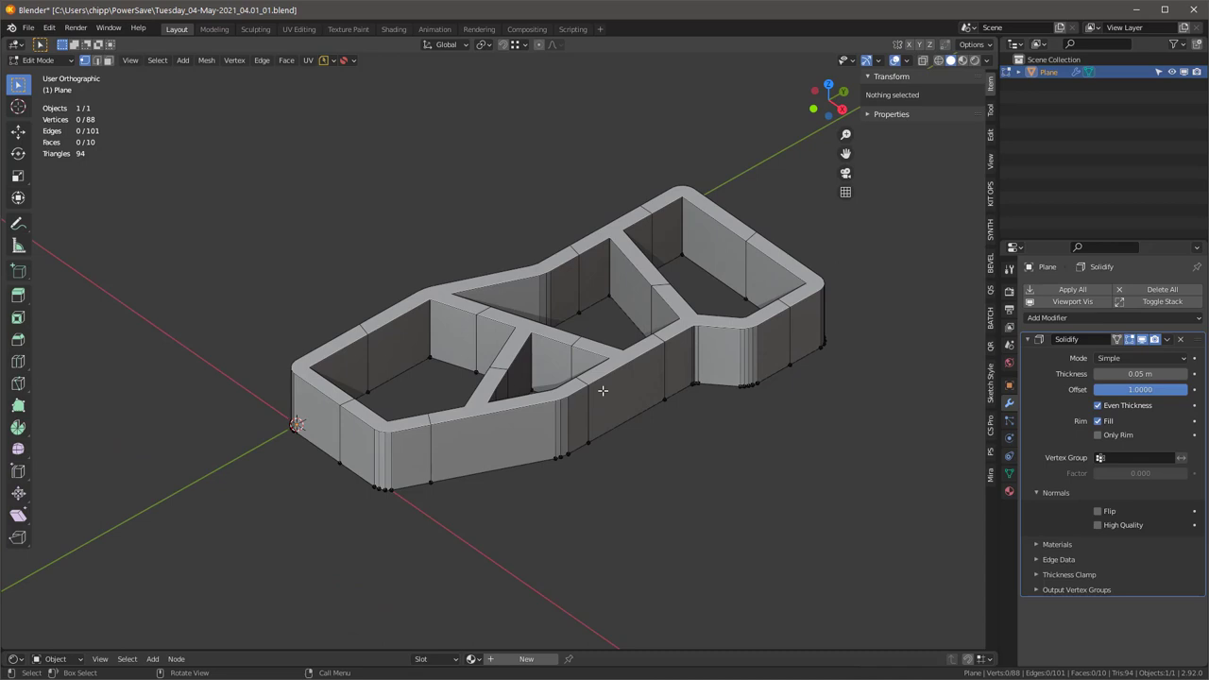
scroll(602, 390, "up", 1)
Shade the frame smooth in Object Mode with Auto Smooth at 30°, and show the mesh's Normals settings
key("Tab")
right_click(609, 357)
left_click(608, 357)
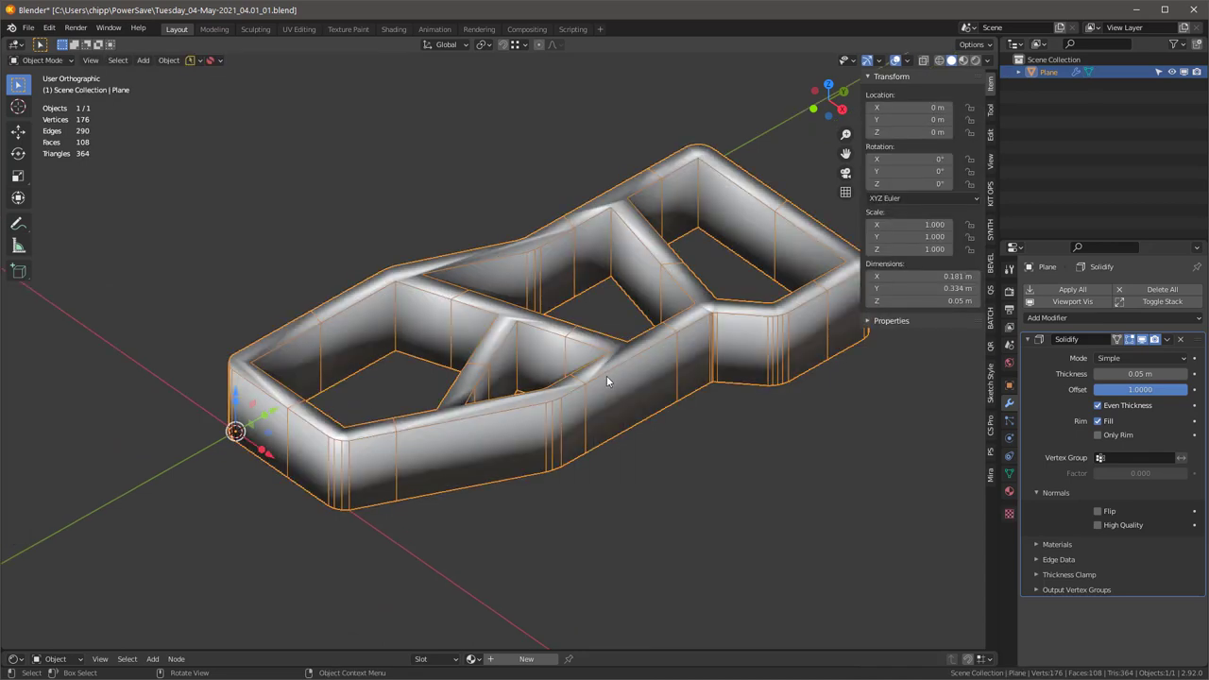
right_click(606, 375)
left_click(548, 479)
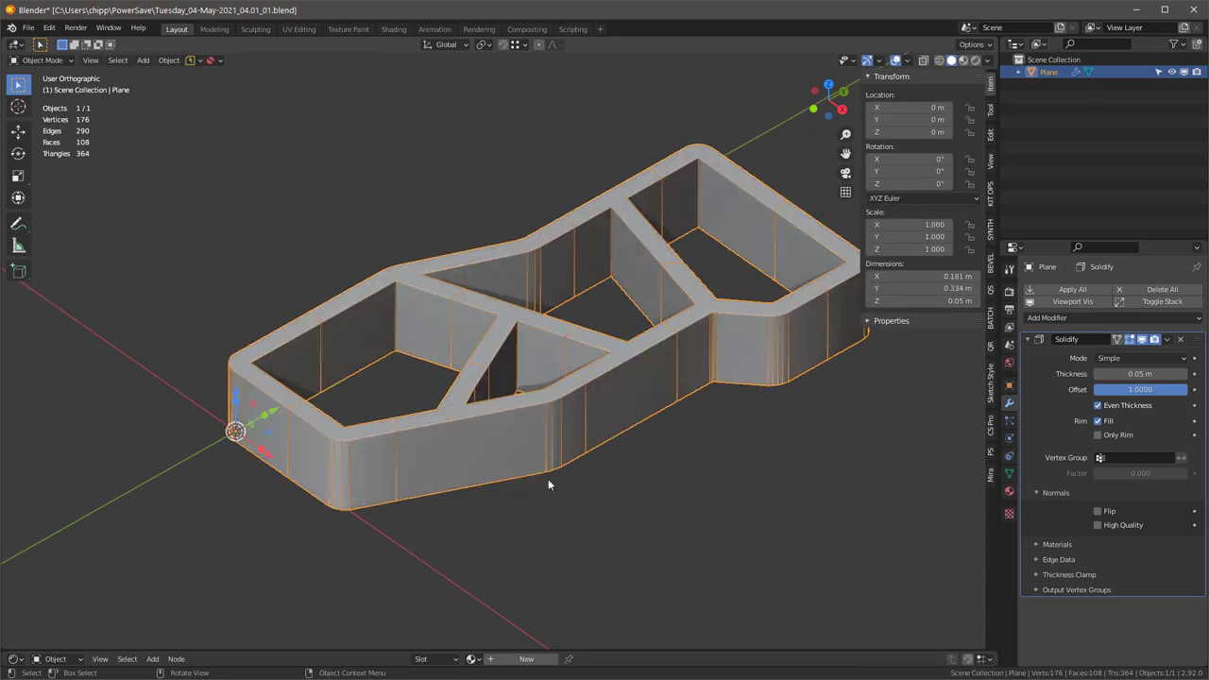
left_click(1010, 472)
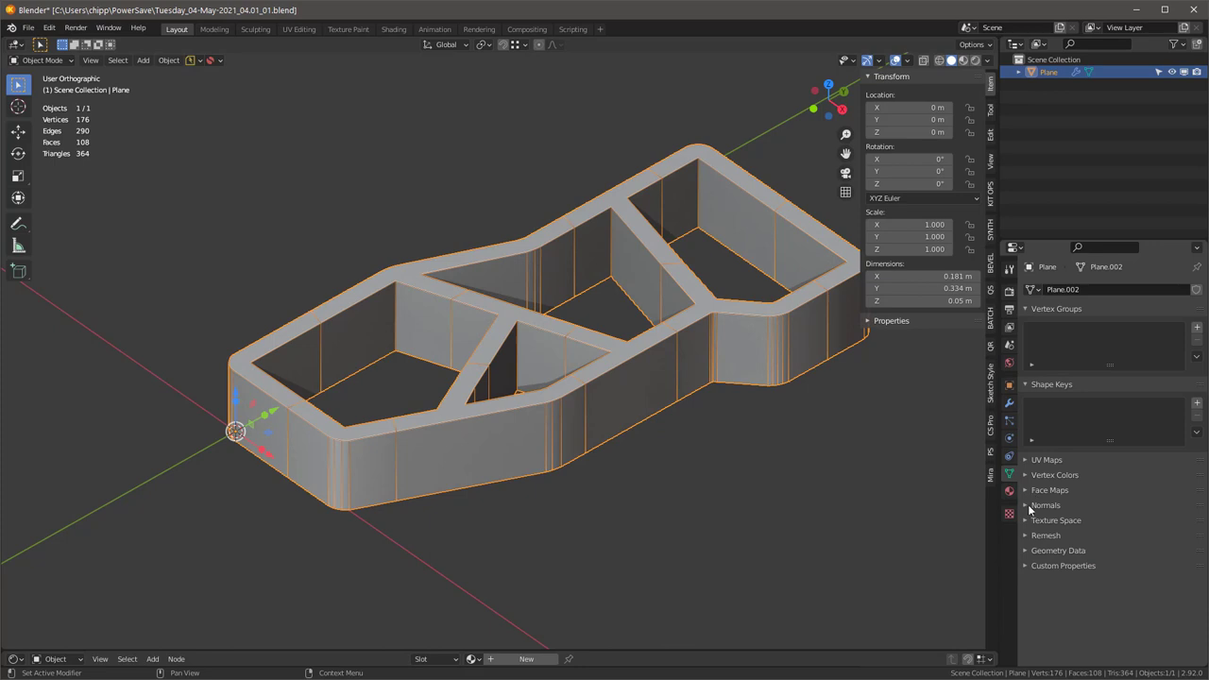
left_click(1028, 505)
middle_click_drag(646, 427, 945, 374)
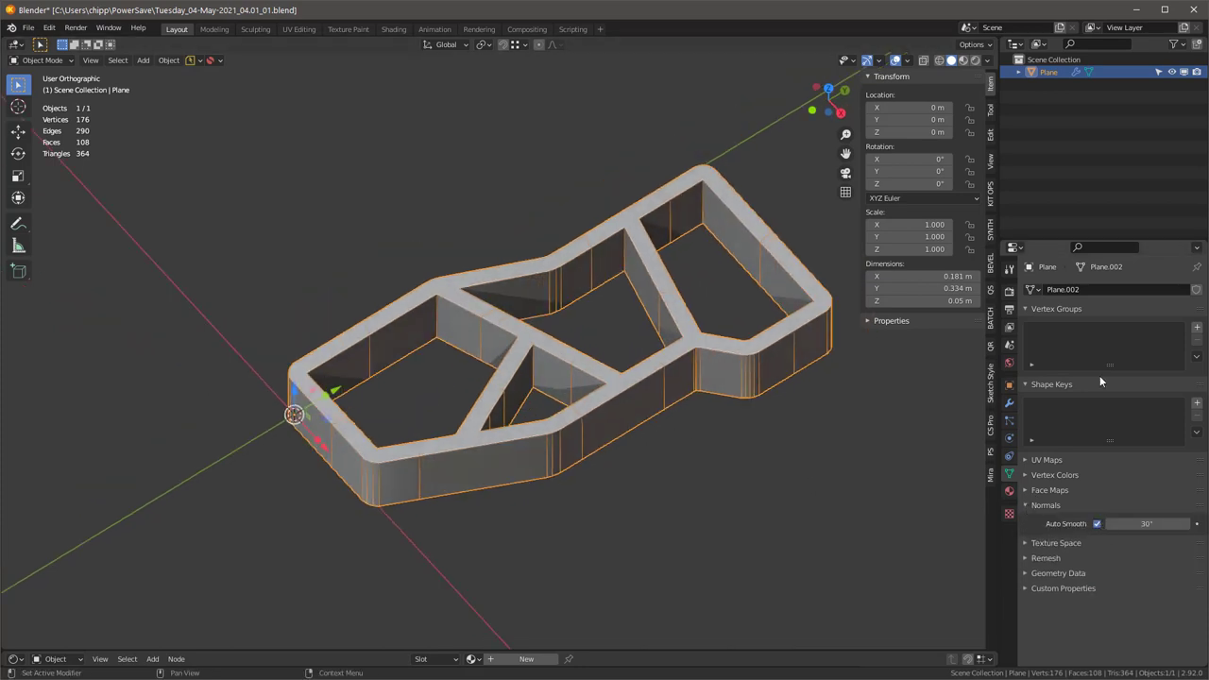
Add a Bevel modifier to the frame below the Solidify modifier and bring its settings into view
left_click(1009, 404)
left_click(1039, 317)
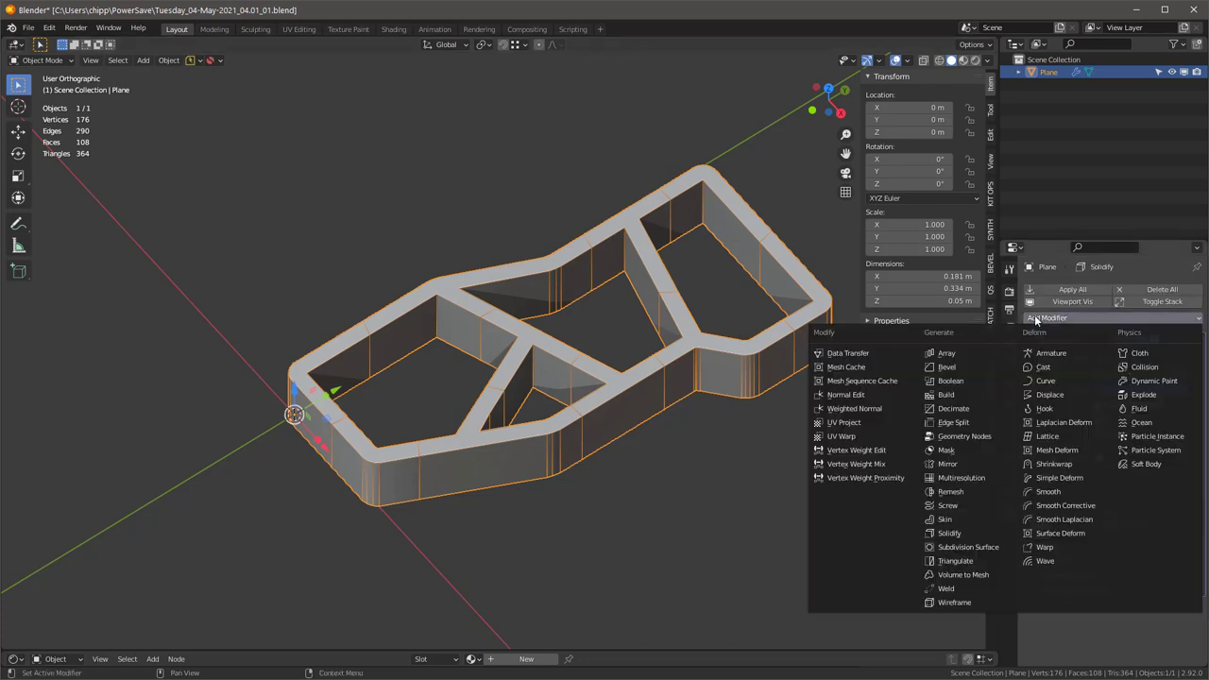
left_click(947, 370)
scroll(1110, 495, "down", 1)
scroll(1115, 477, "down", 3)
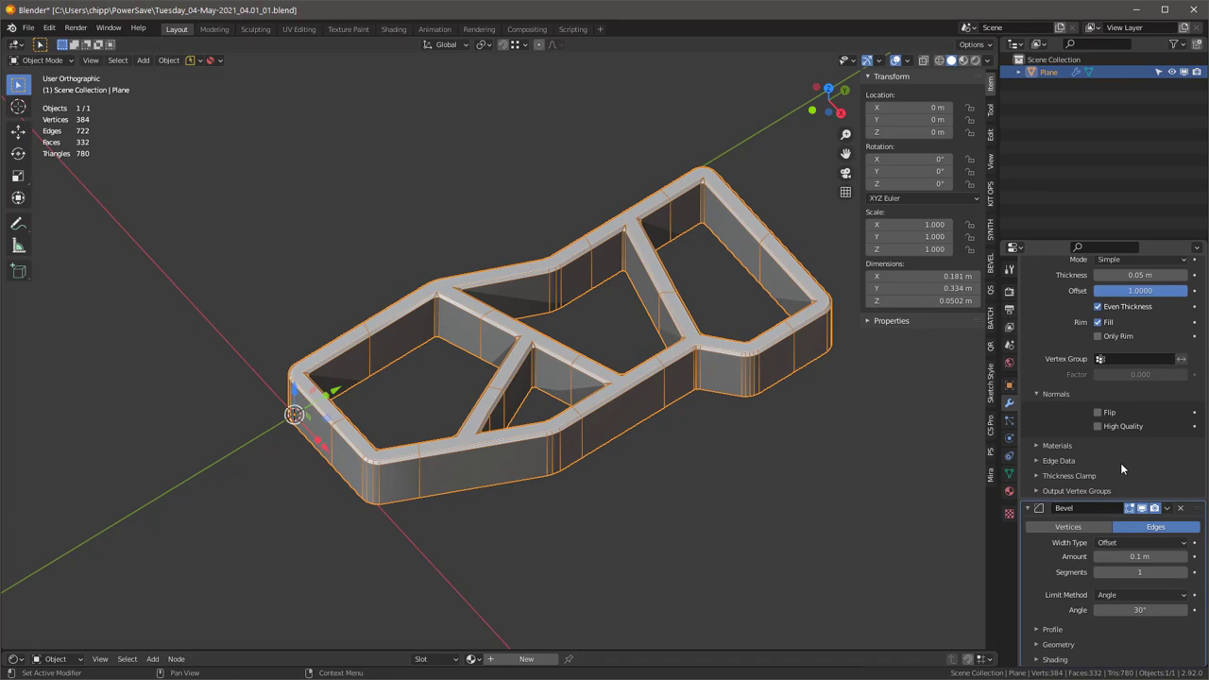
Examine the bevelled edges, inner corners and bar widths of the frame up close, at an angle and from the top
scroll(557, 439, "up", 8)
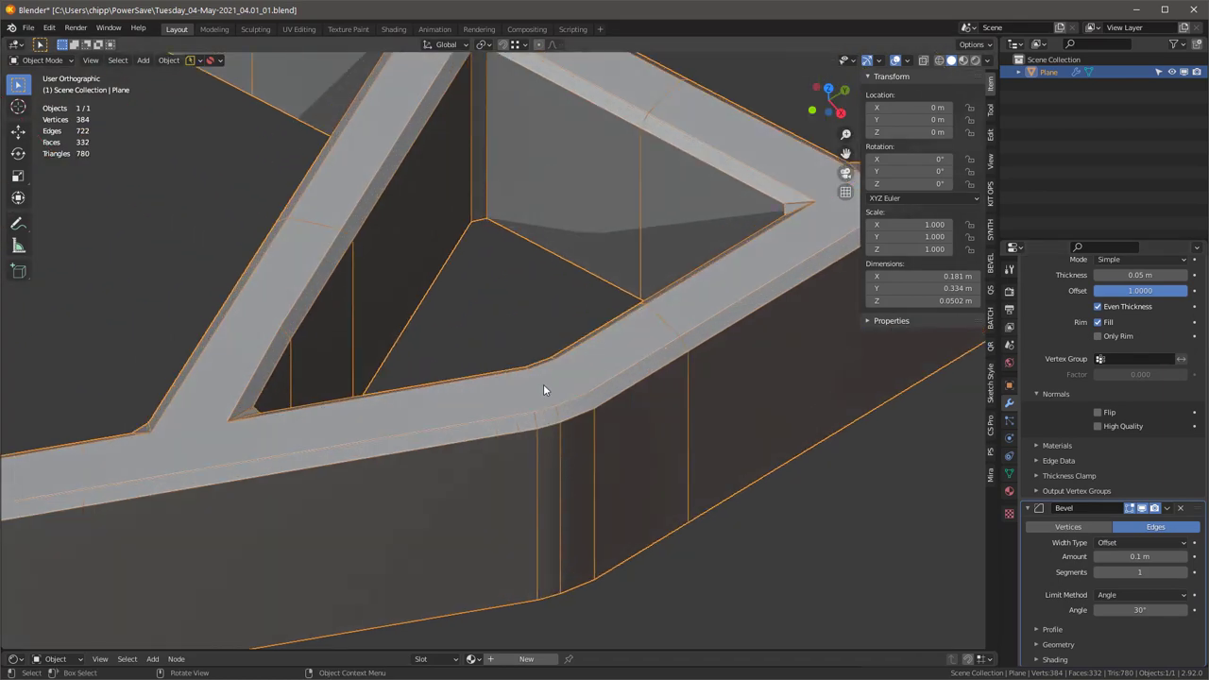
middle_click_drag(543, 389, 628, 402)
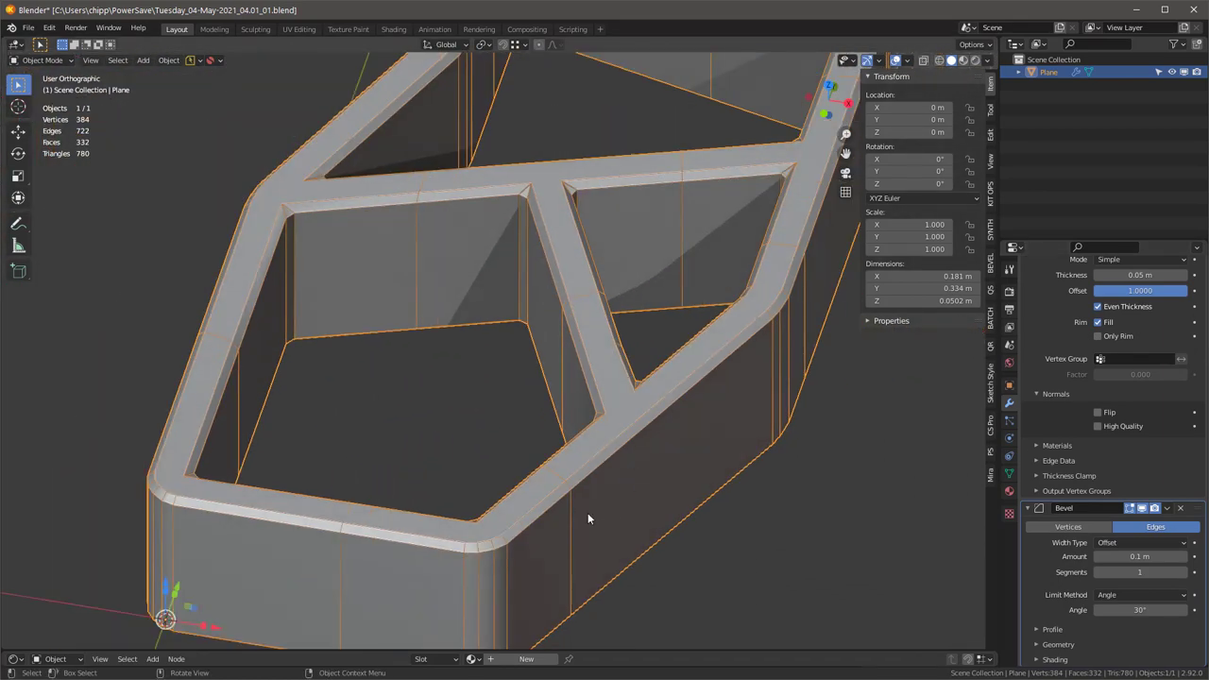
scroll(598, 470, "down", 3)
key("Tab")
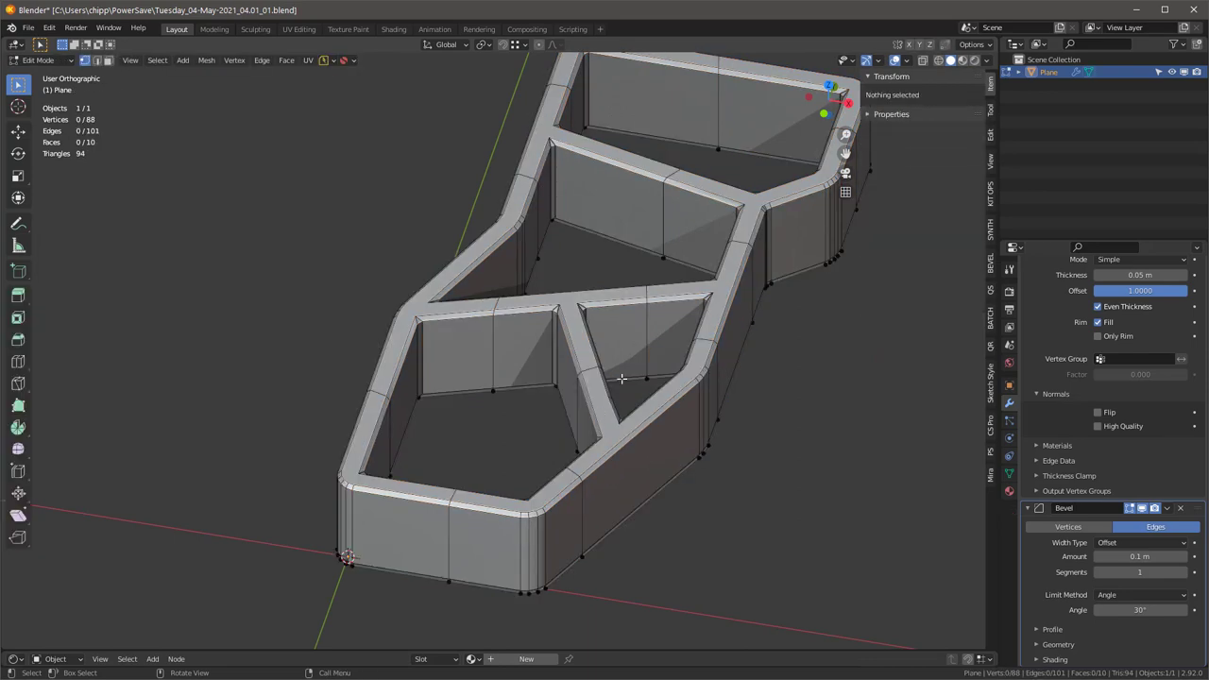
middle_click_drag(621, 374, 650, 452)
scroll(650, 452, "down", 4)
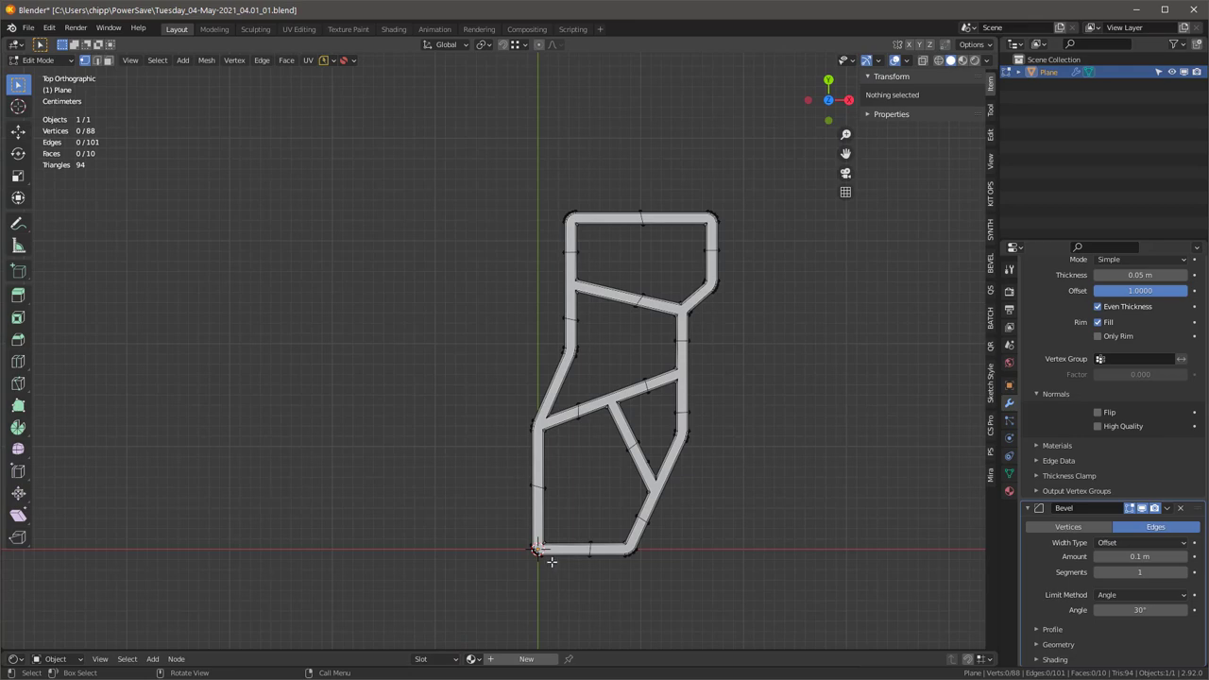
middle_click_drag(715, 440, 797, 331)
scroll(805, 318, "up", 6)
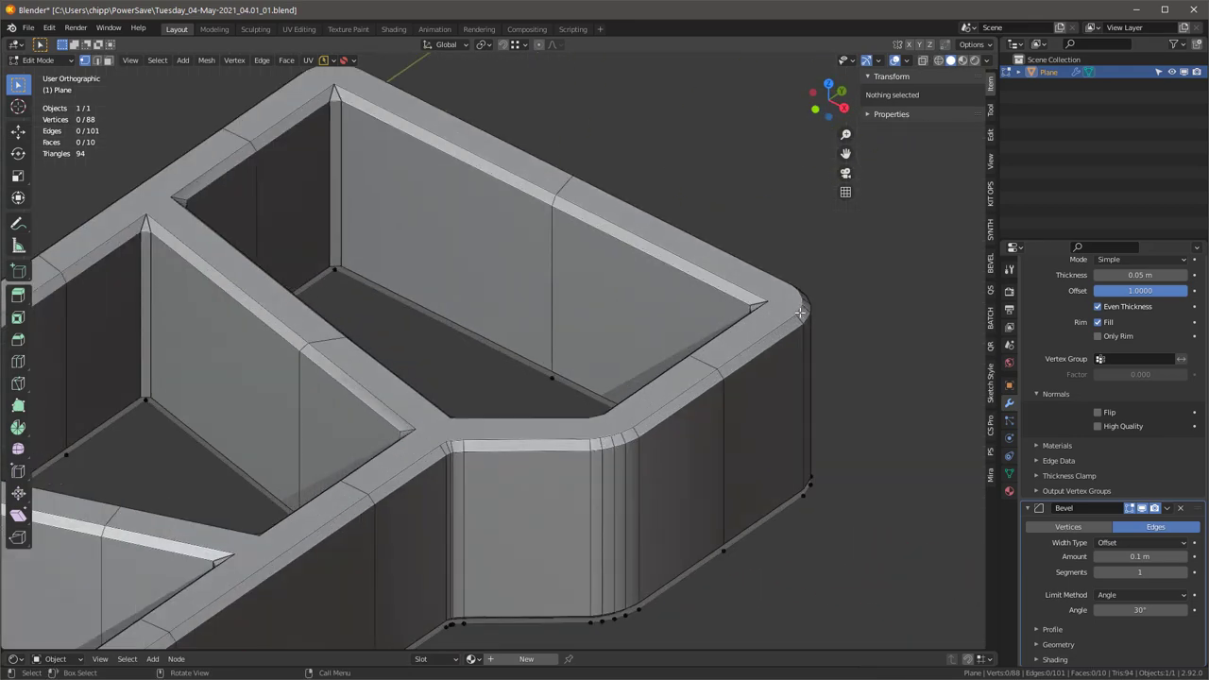
scroll(768, 322, "down", 6)
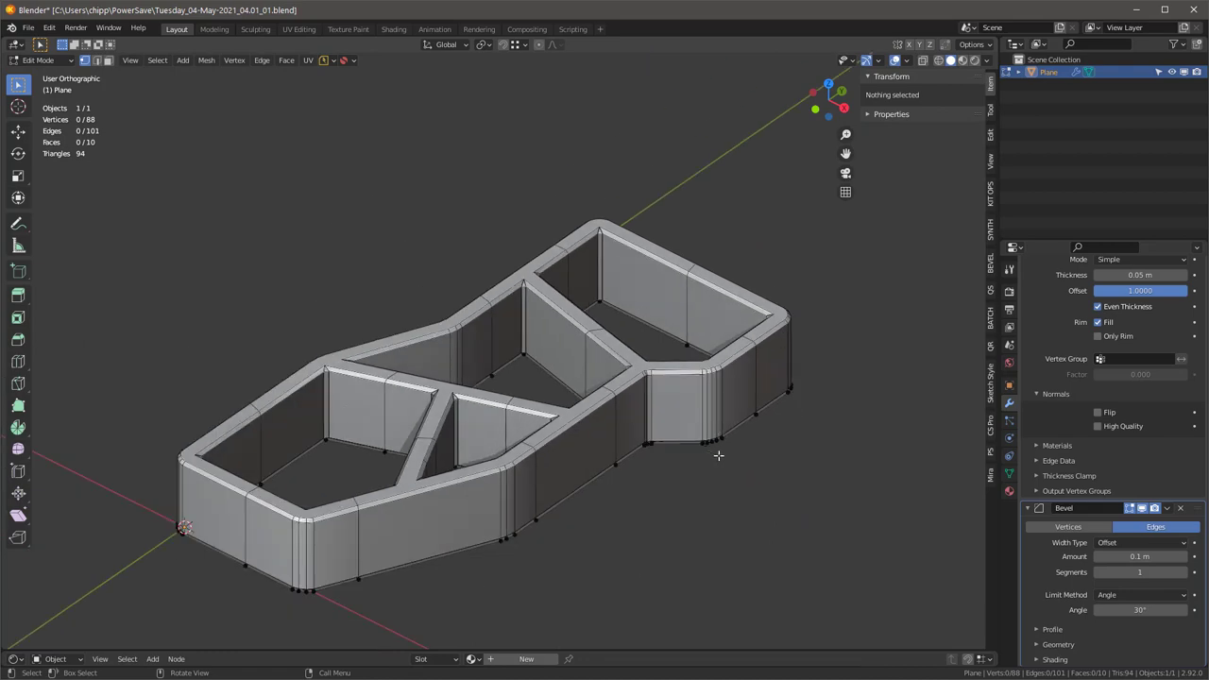
middle_click_drag(716, 406, 772, 436)
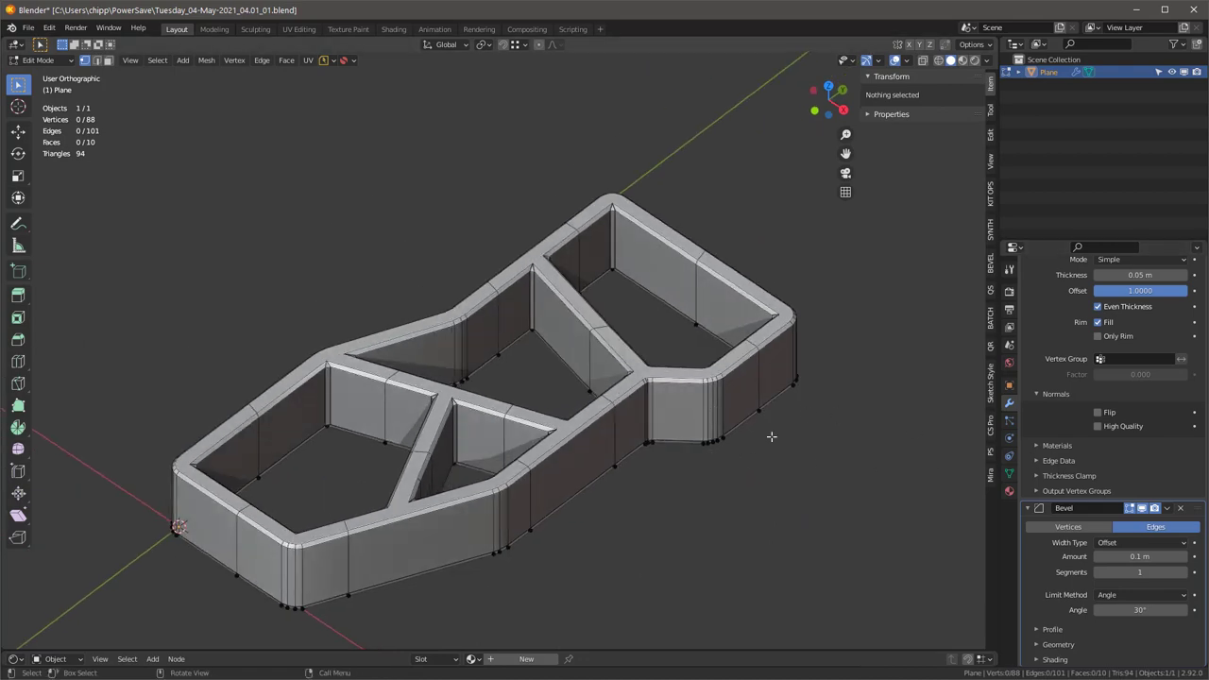
middle_click_drag(679, 433, 653, 430)
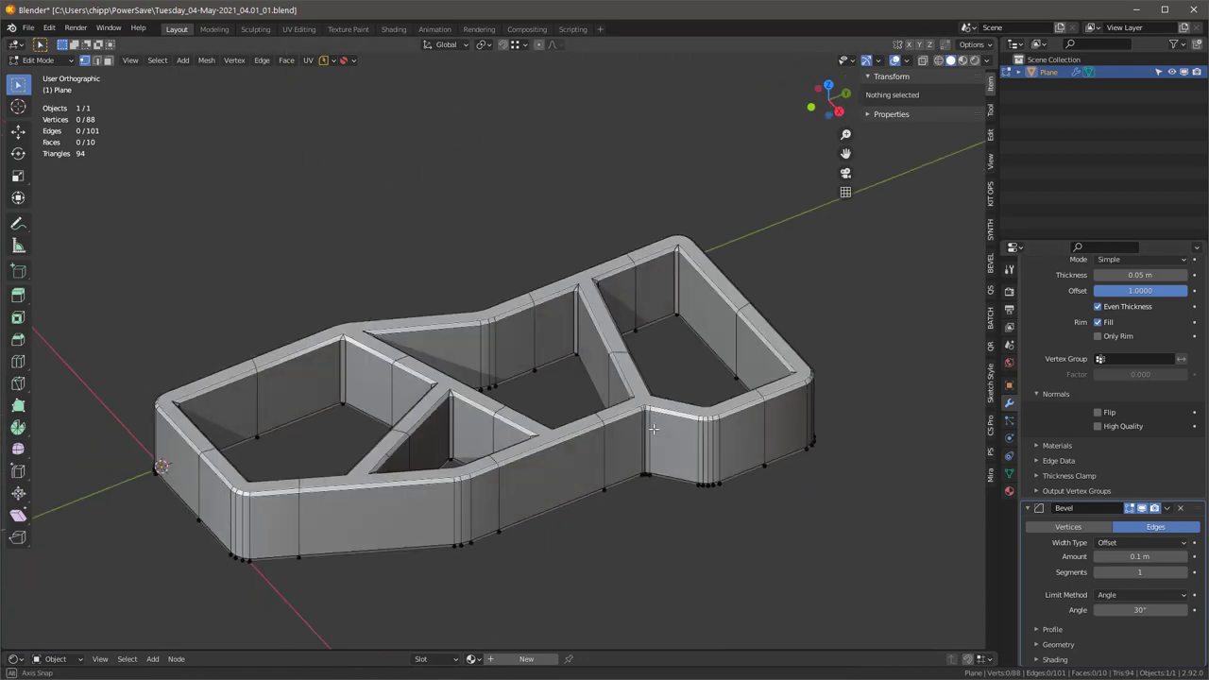
key("KP_7")
scroll(651, 332, "up", 4)
scroll(659, 376, "down", 4)
scroll(660, 377, "up", 2)
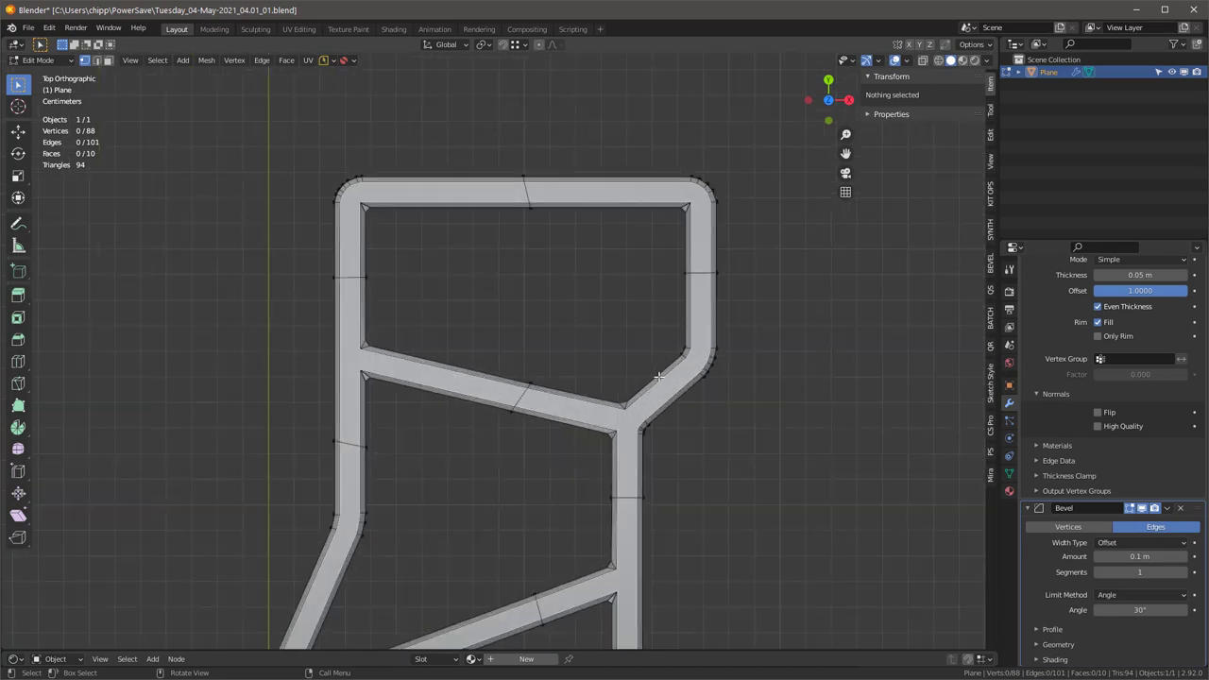
scroll(659, 377, "down", 1)
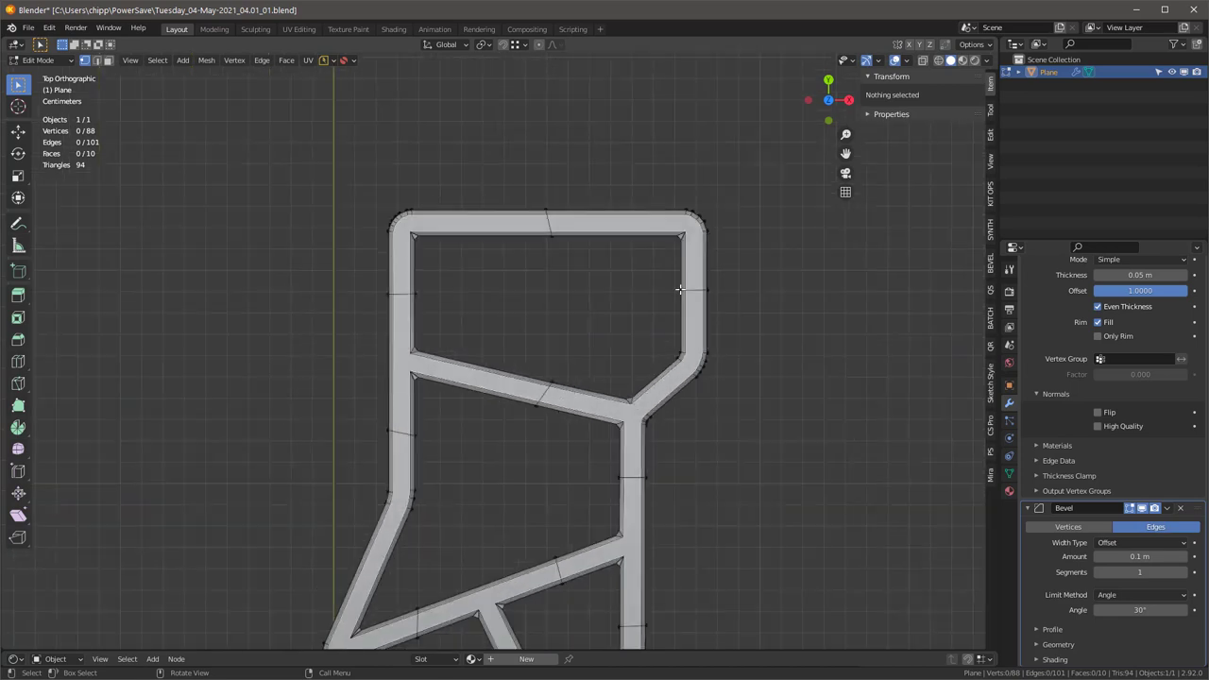
key("Tab")
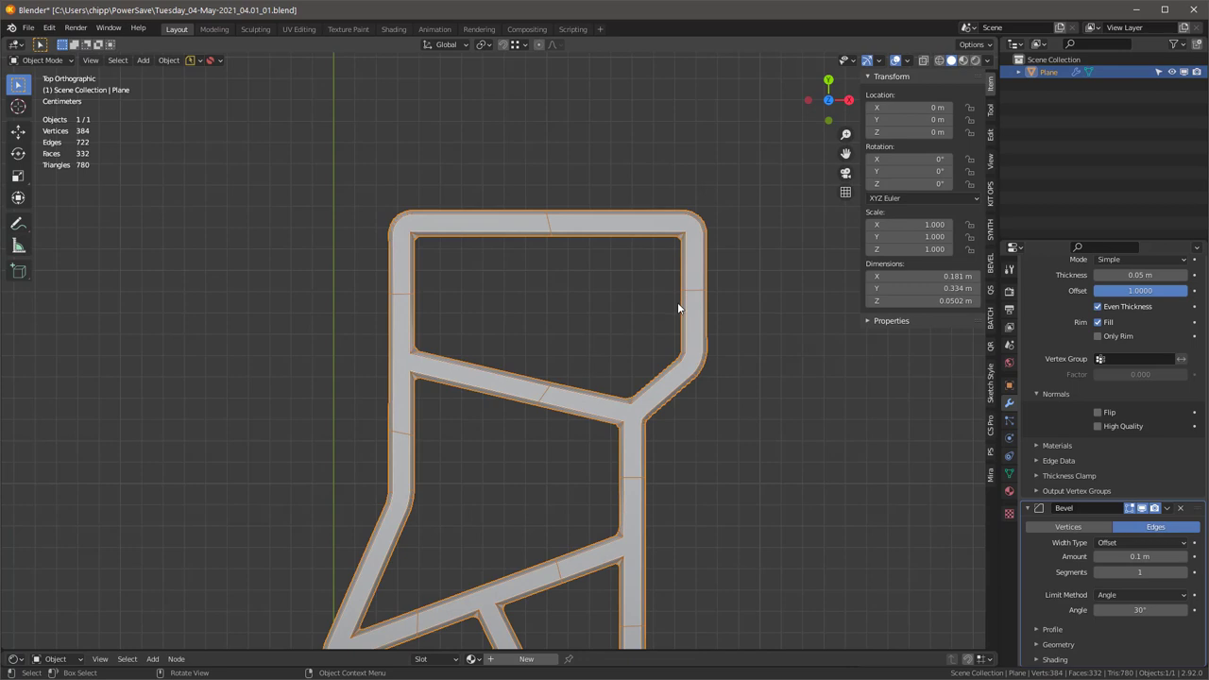
key("Tab")
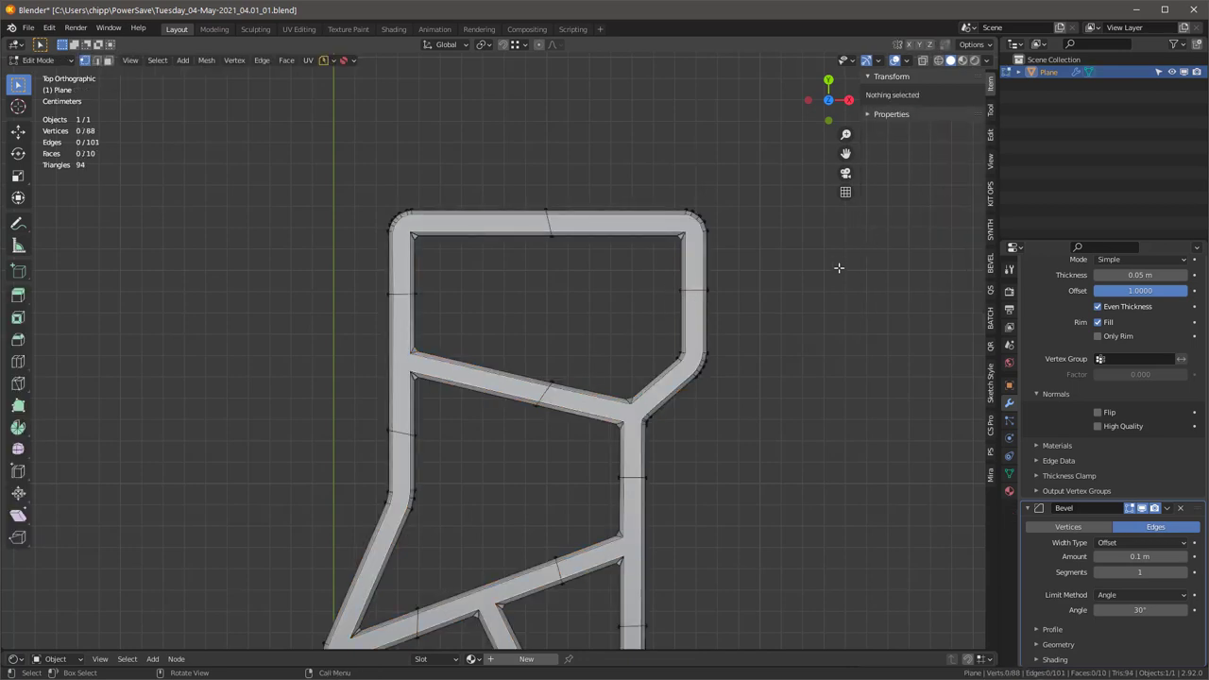
With X-ray on, select the top bar's inner edge vertices and move them down along Y to widen the bar
key("alt+z")
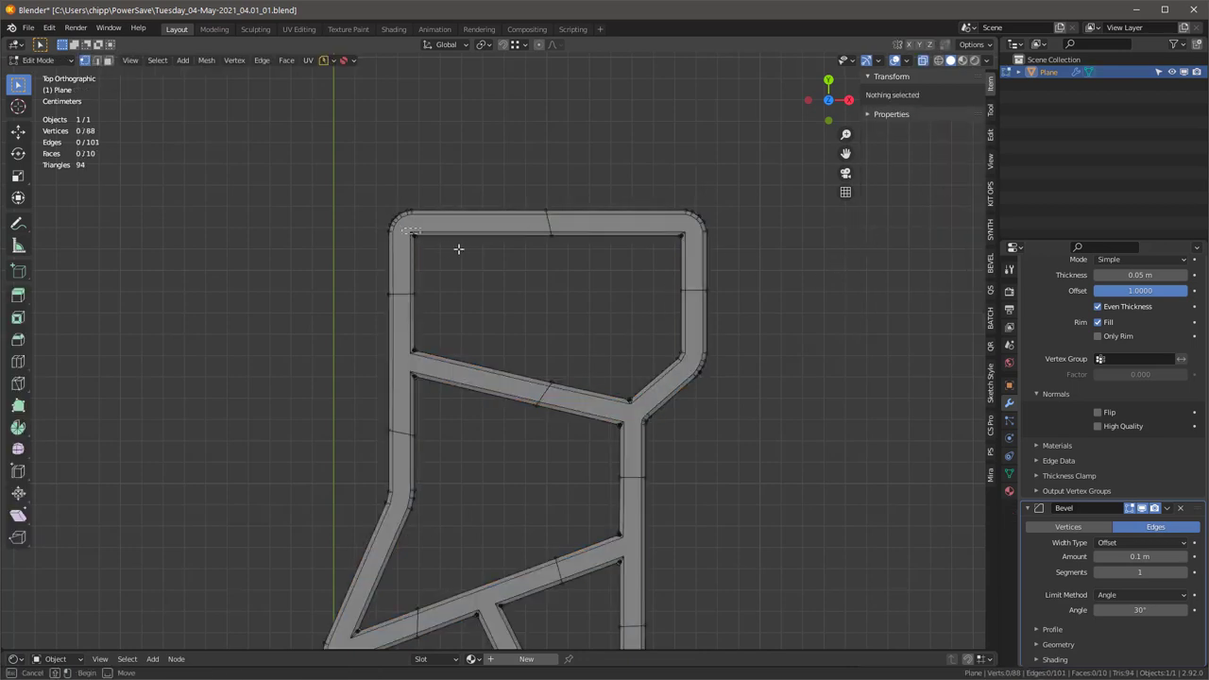
left_click_drag(406, 223, 695, 266)
left_click_drag(550, 187, 552, 207)
scroll(571, 444, "down", 4)
scroll(573, 526, "up", 3)
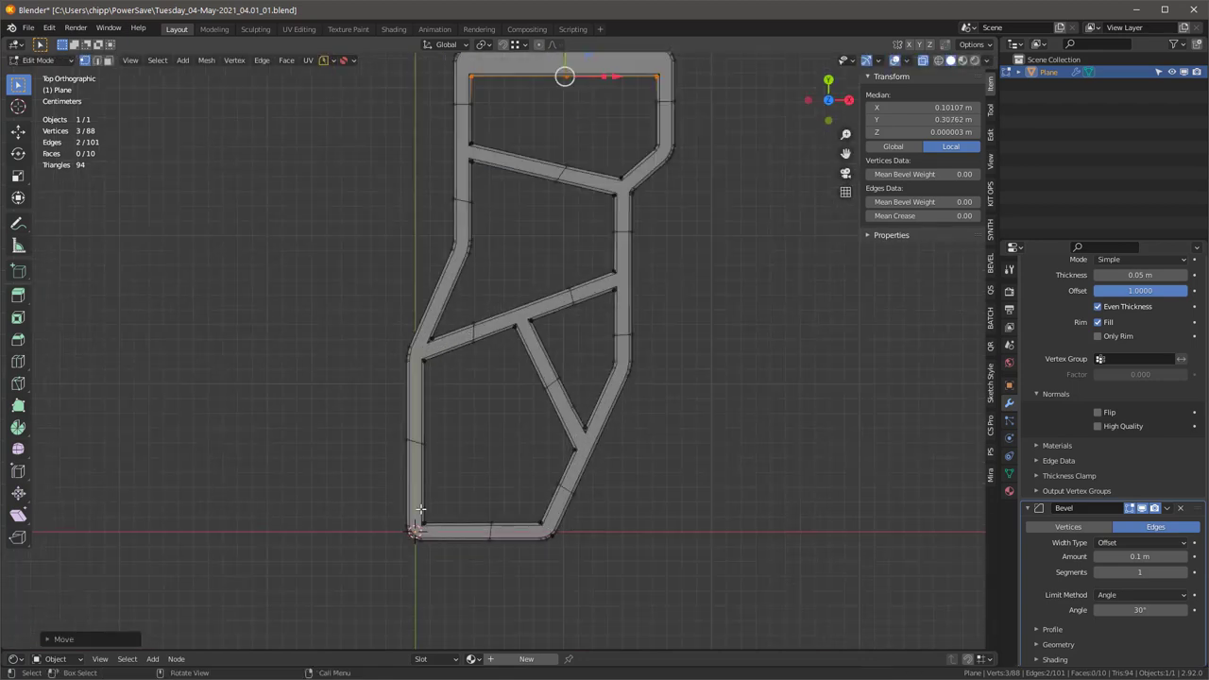
Move the bottom bar's inner edge vertices about 0.014 m up along Y to widen it, and adjust its right inner corner vertex
left_click_drag(418, 511, 552, 537)
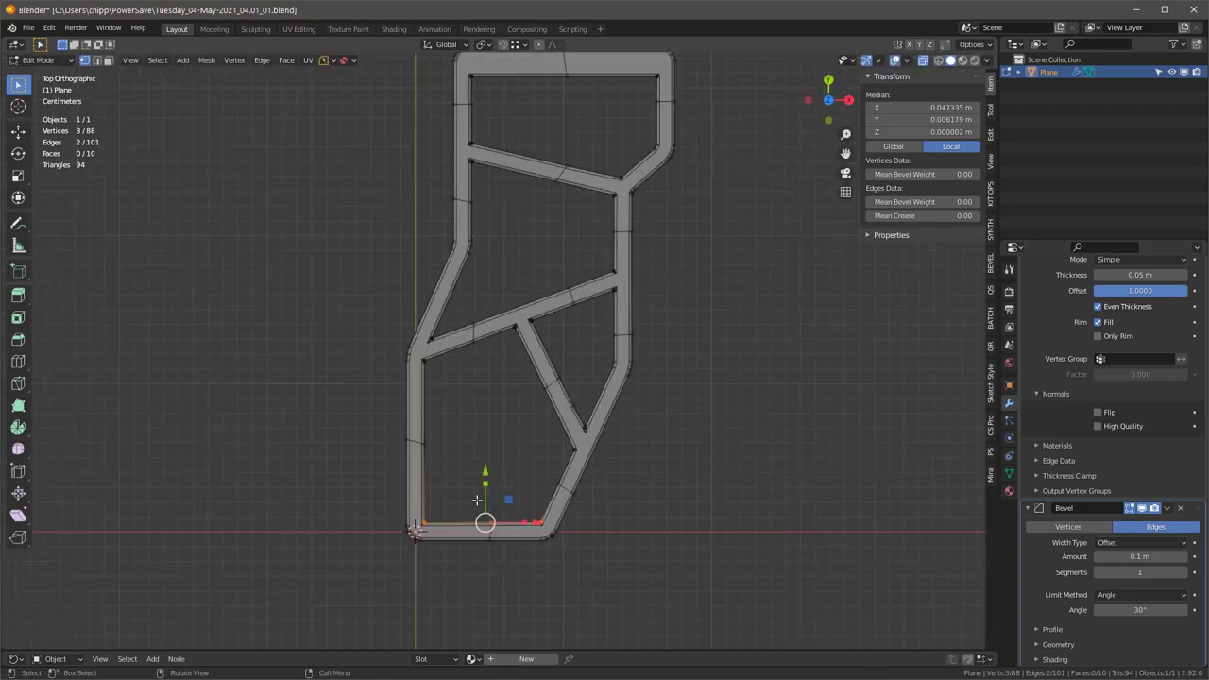
key("1")
scroll(485, 510, "up", 5)
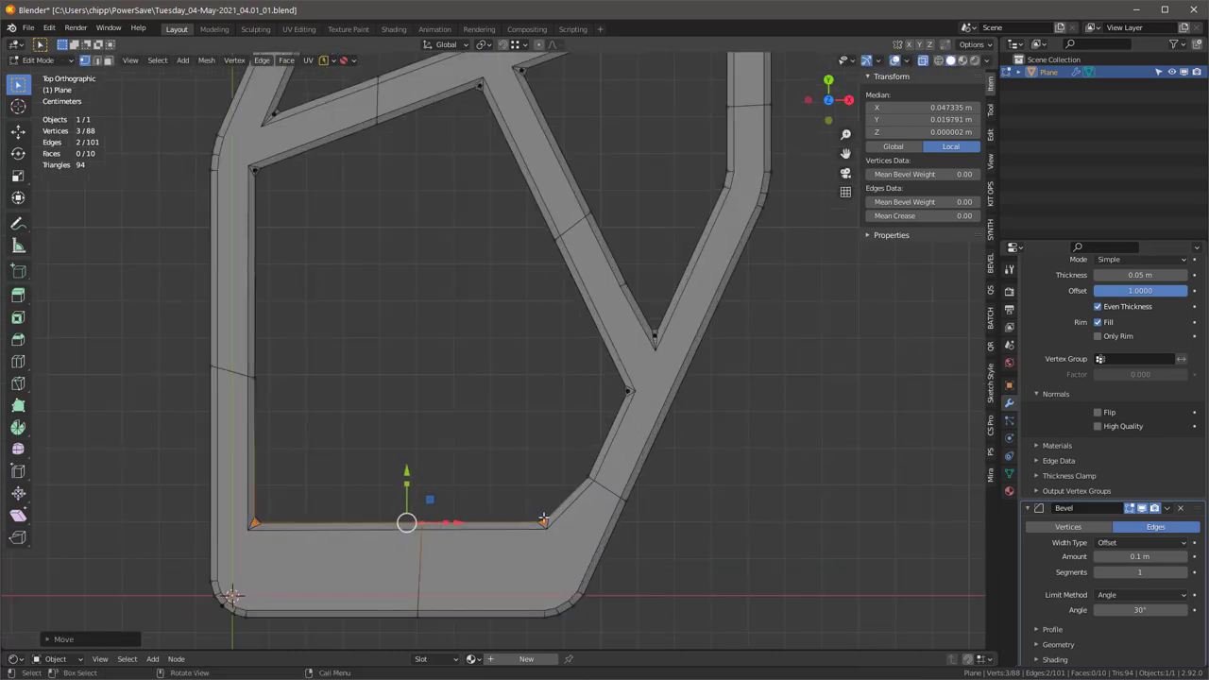
left_click(543, 524)
mouse_move(593, 523)
left_mouse_down()
mouse_move(612, 522)
mouse_move(576, 508)
left_mouse_up()
Knife-cut the outline of a shallow rectangular notch into the middle of the top bar's outer edge
scroll(540, 441, "down", 6)
middle_click_drag(542, 238, 537, 356, "shift")
scroll(538, 330, "up", 2)
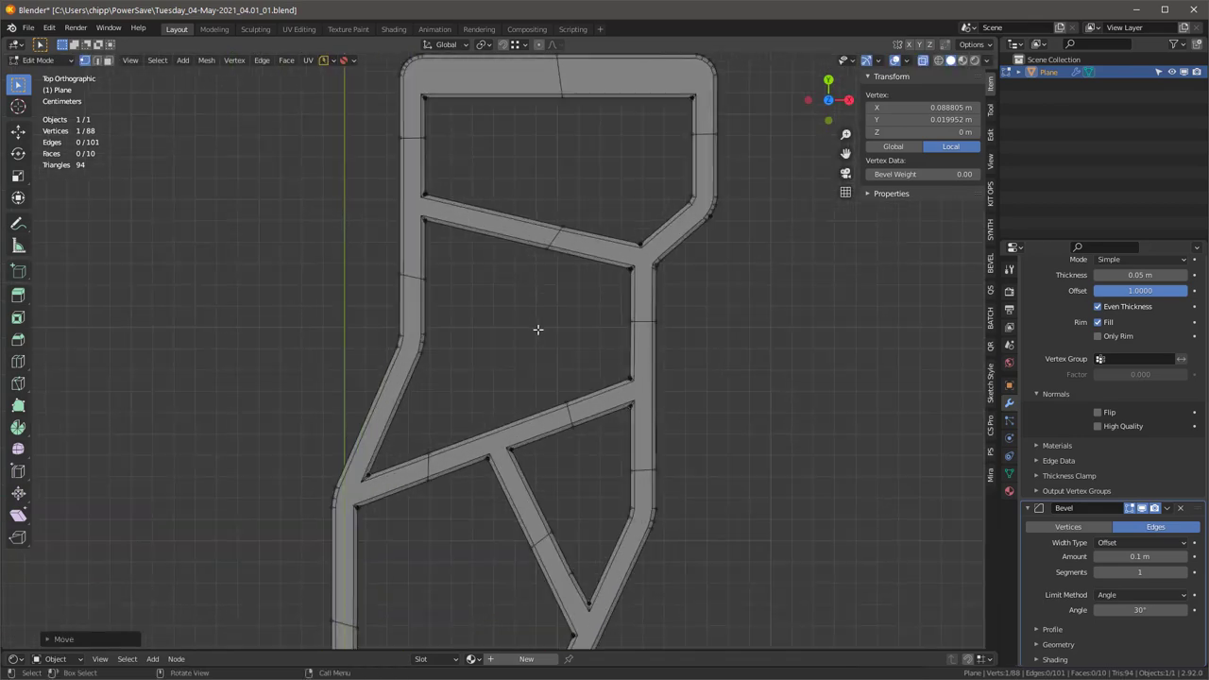
scroll(537, 329, "down", 3)
scroll(512, 148, "up", 4)
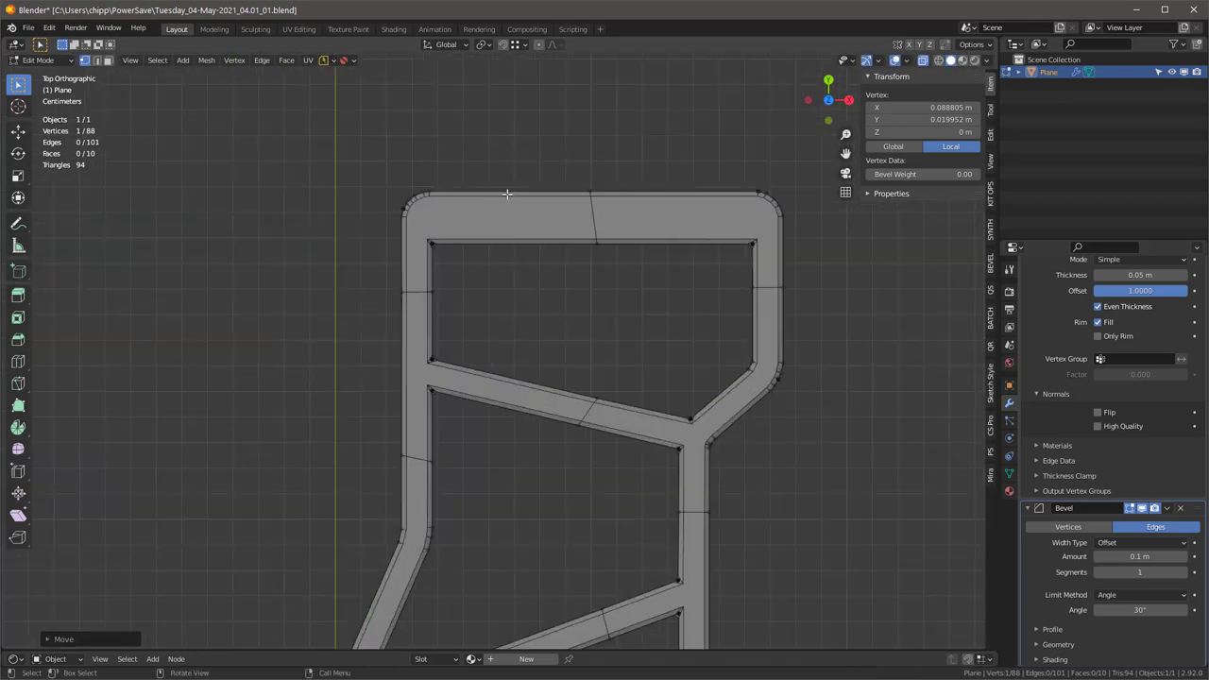
key("alt+a")
key("k")
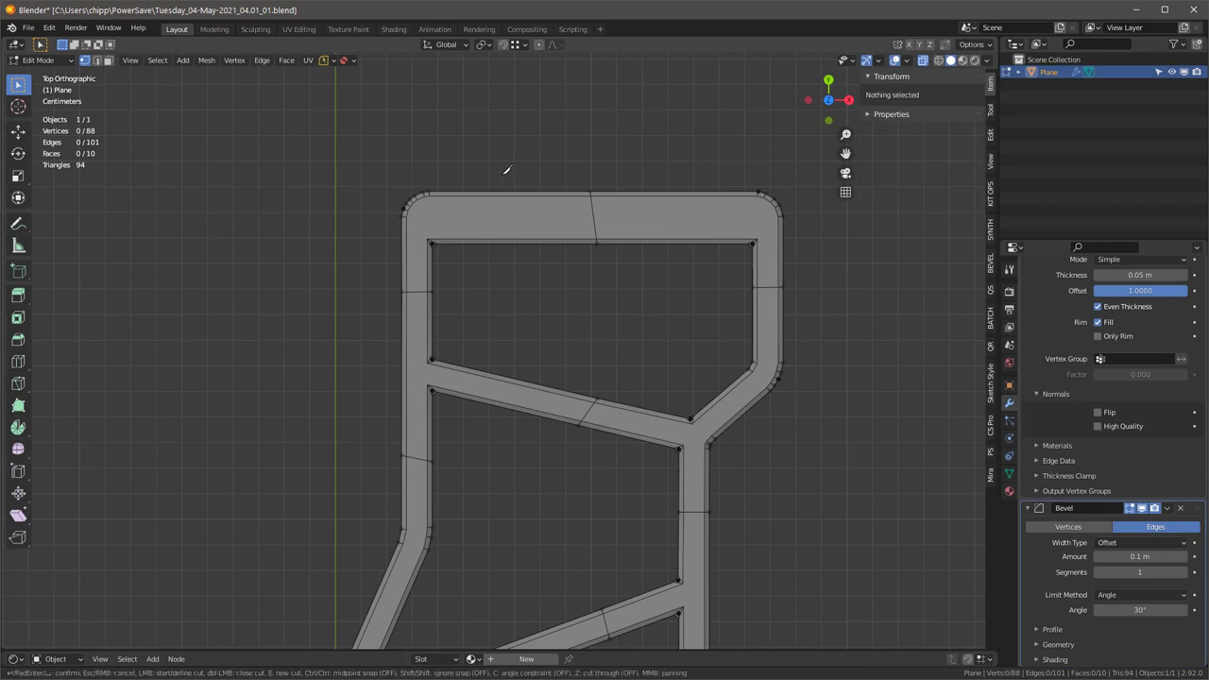
left_click(490, 204)
left_click(689, 204)
key("Return")
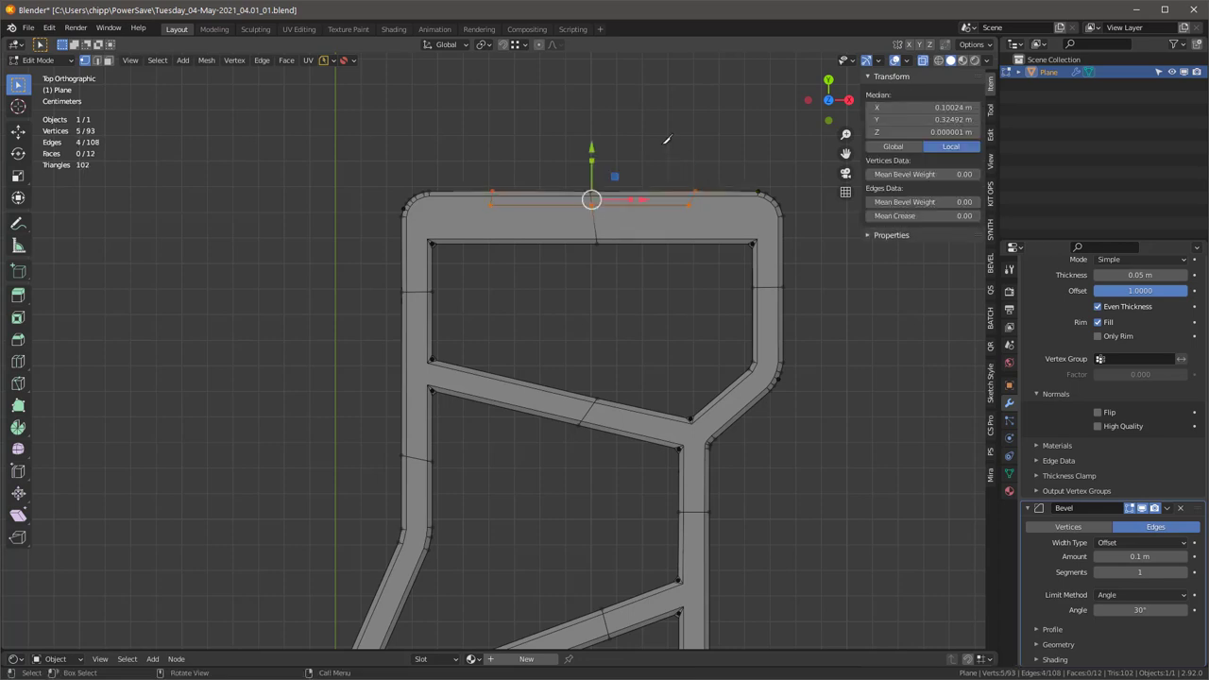
Delete the two outer edge segments above the cut with Edges and Only Edges & Faces to open the notch
key("2")
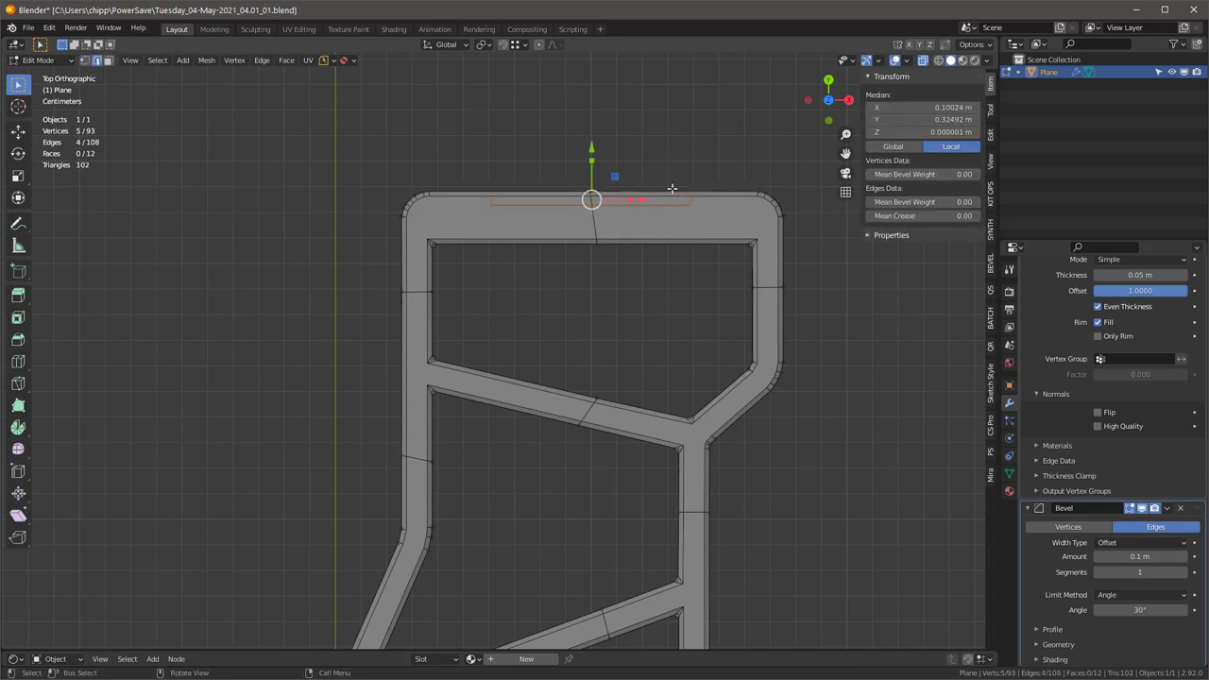
left_click(673, 191)
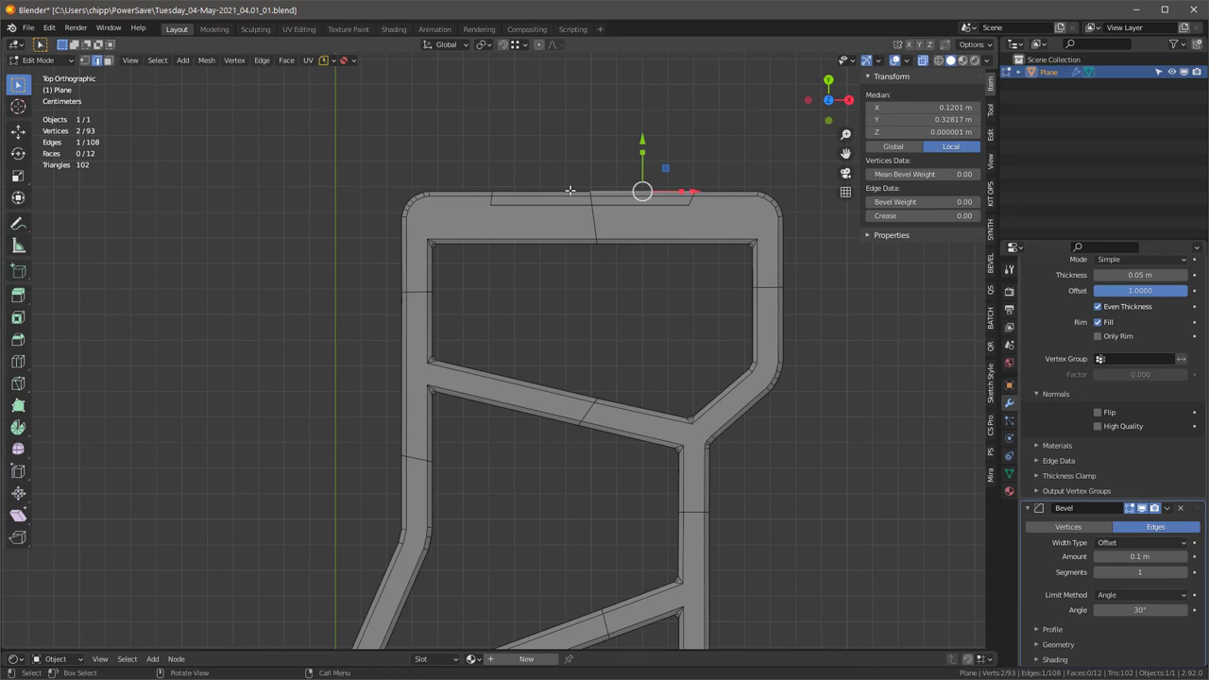
key("x")
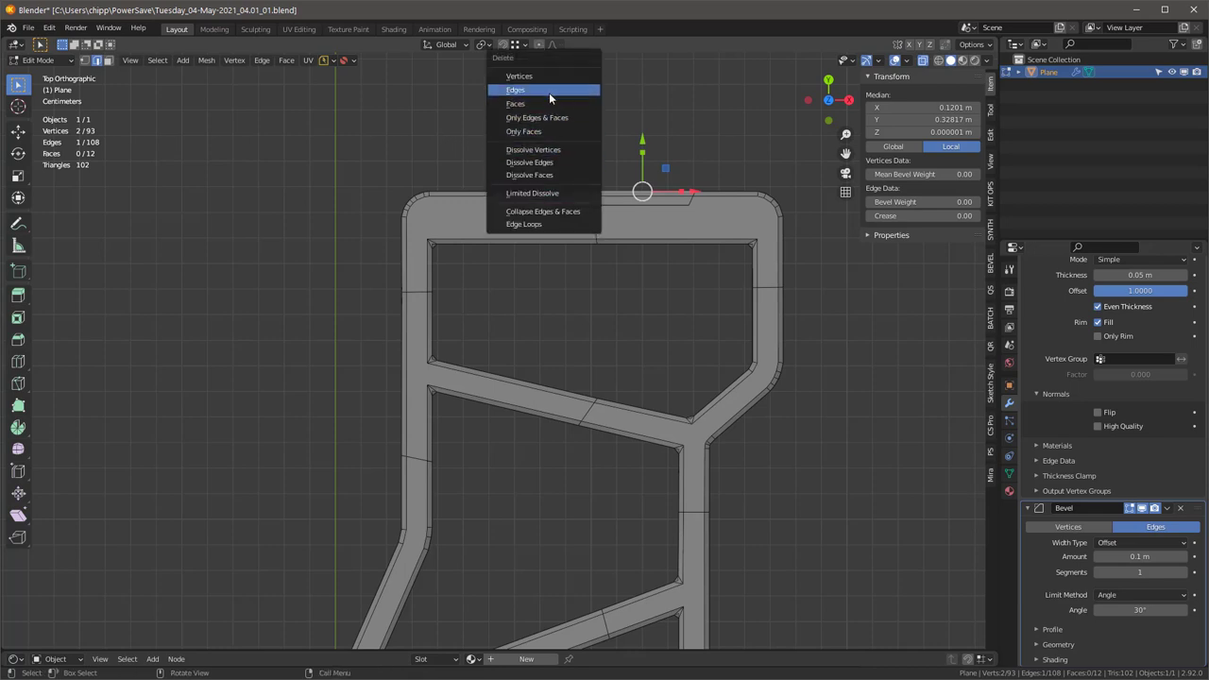
left_click(562, 119)
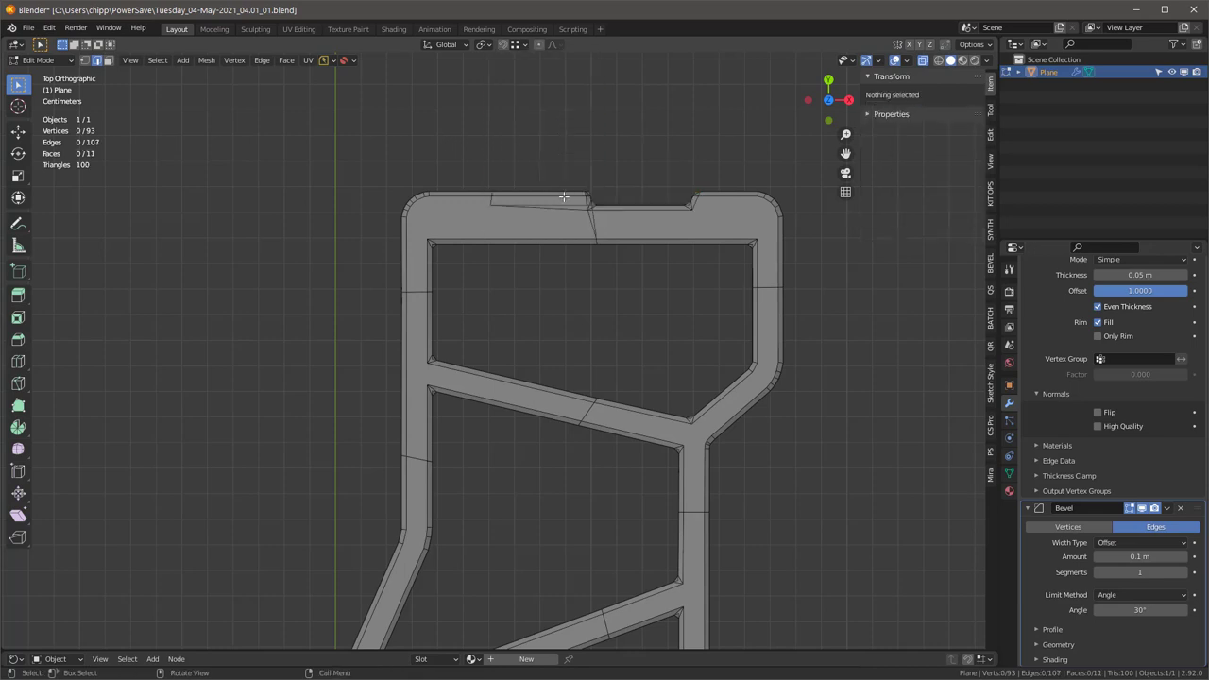
left_click(562, 190)
key("x")
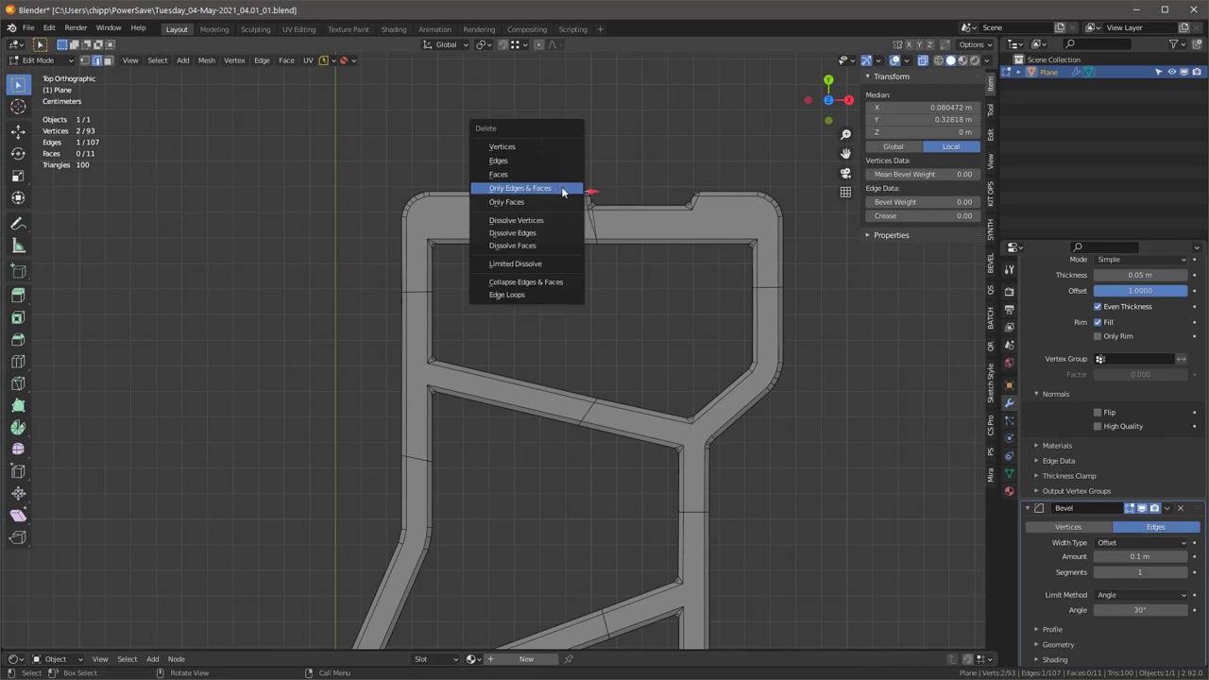
left_click(561, 186)
scroll(551, 222, "up", 1)
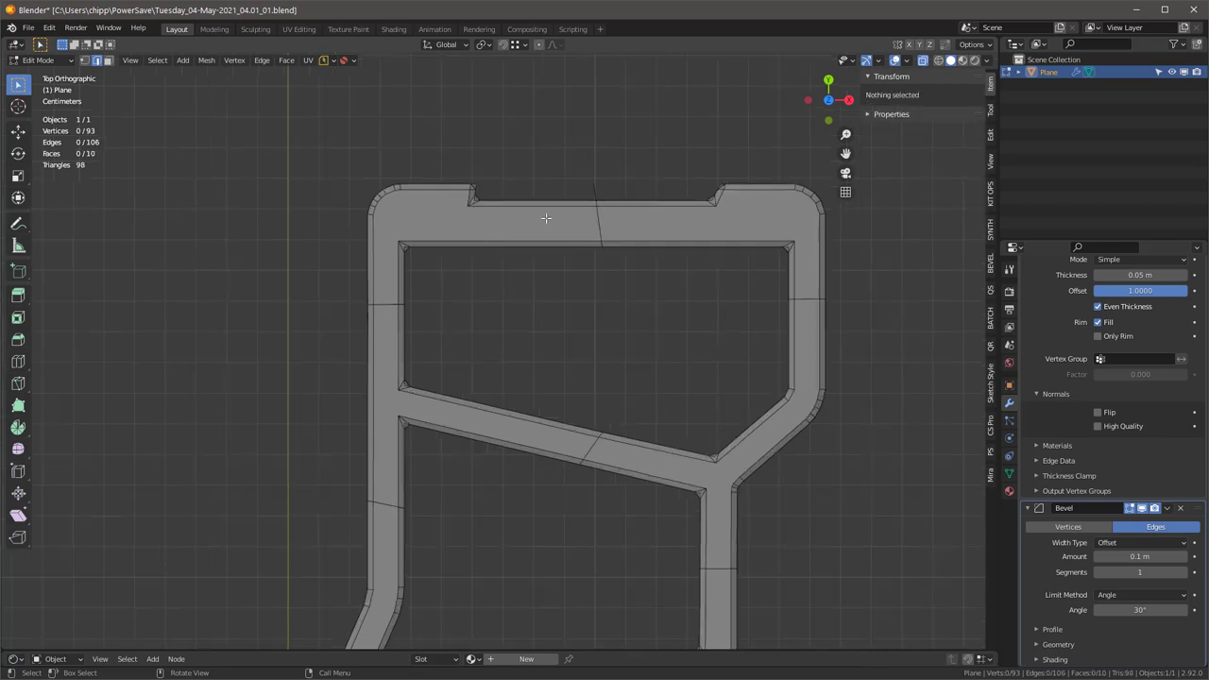
Slope the notch's sides by moving its two lower corner vertices inward along X
key("1")
left_click(475, 200)
key("g")
key("x")
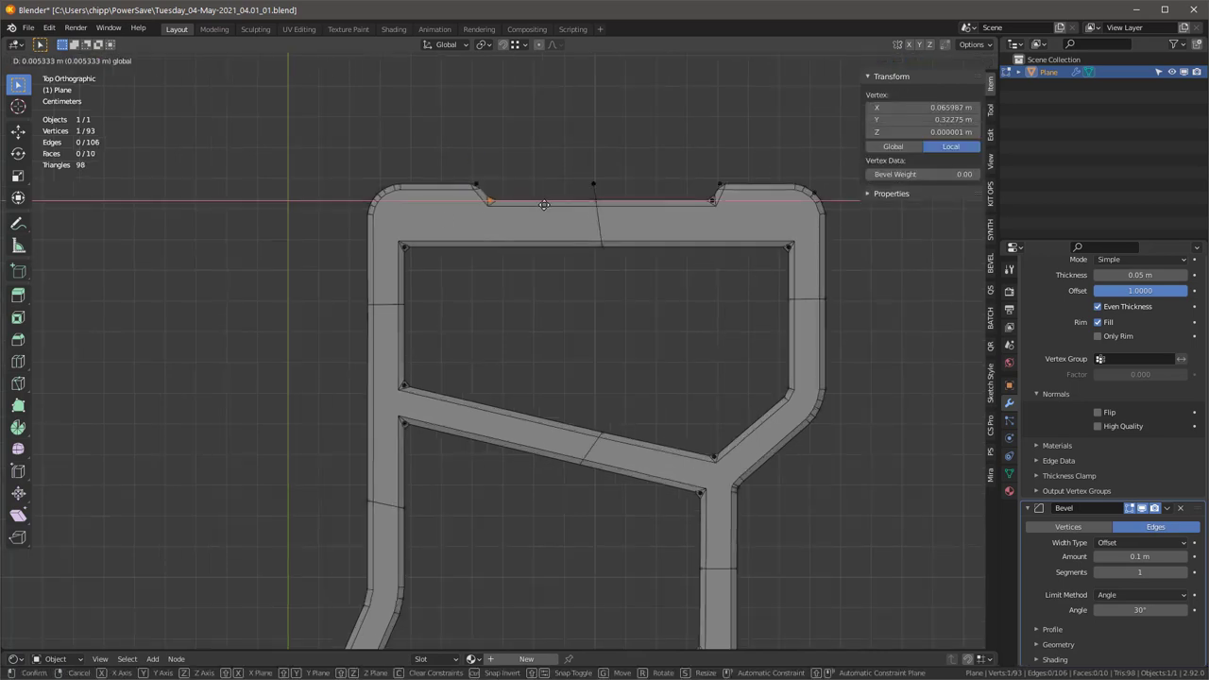
left_click(544, 205)
left_click(713, 201)
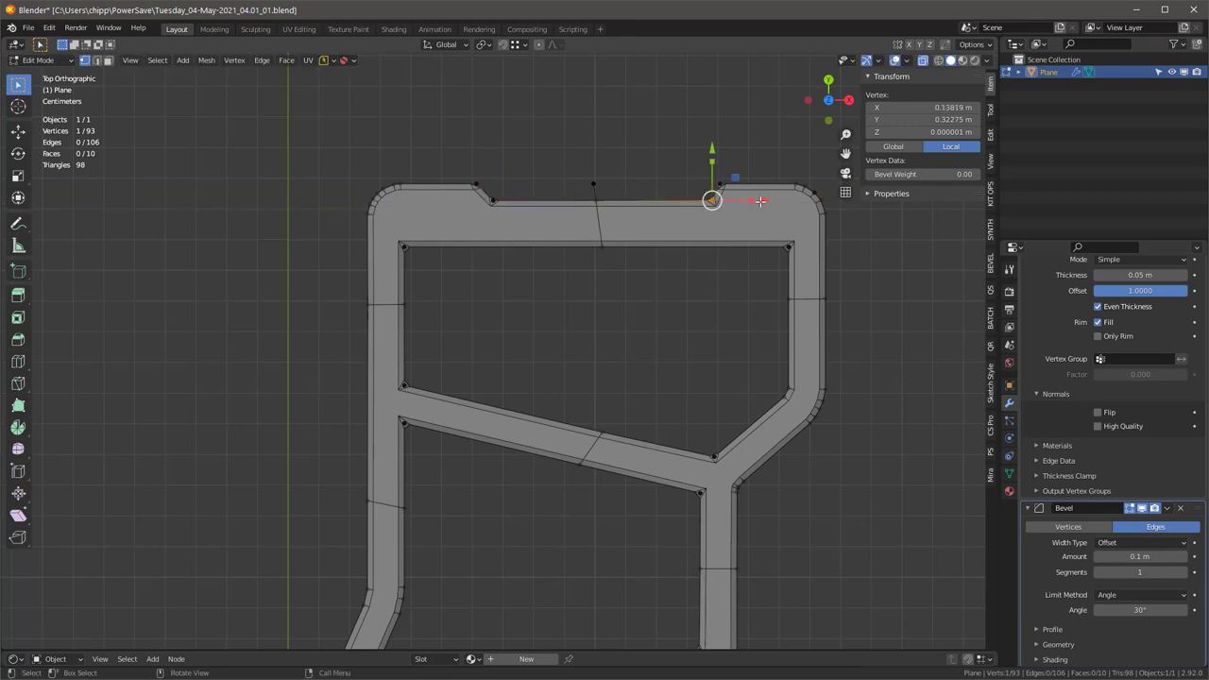
left_click_drag(761, 201, 754, 202)
left_click(680, 151)
Delete the stray vertex left above the middle of the notch
middle_click_drag(680, 151, 666, 230)
scroll(613, 225, "down", 5)
scroll(674, 213, "up", 5)
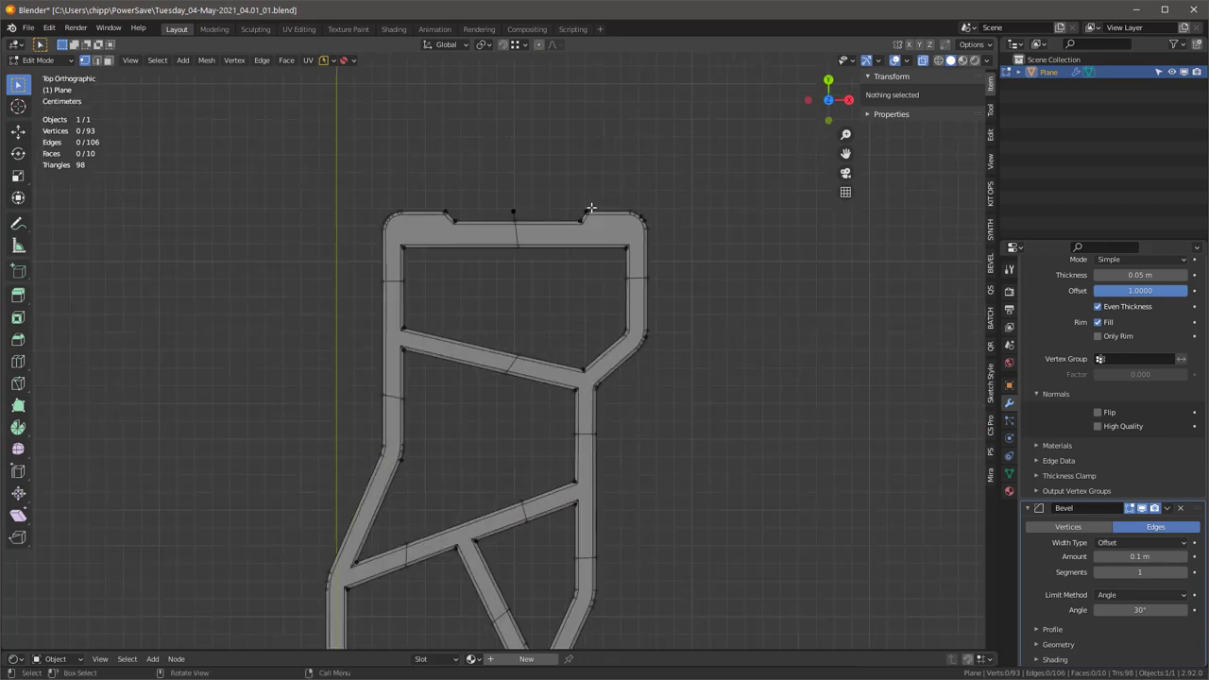
scroll(591, 207, "up", 3)
left_click(457, 213)
key("x")
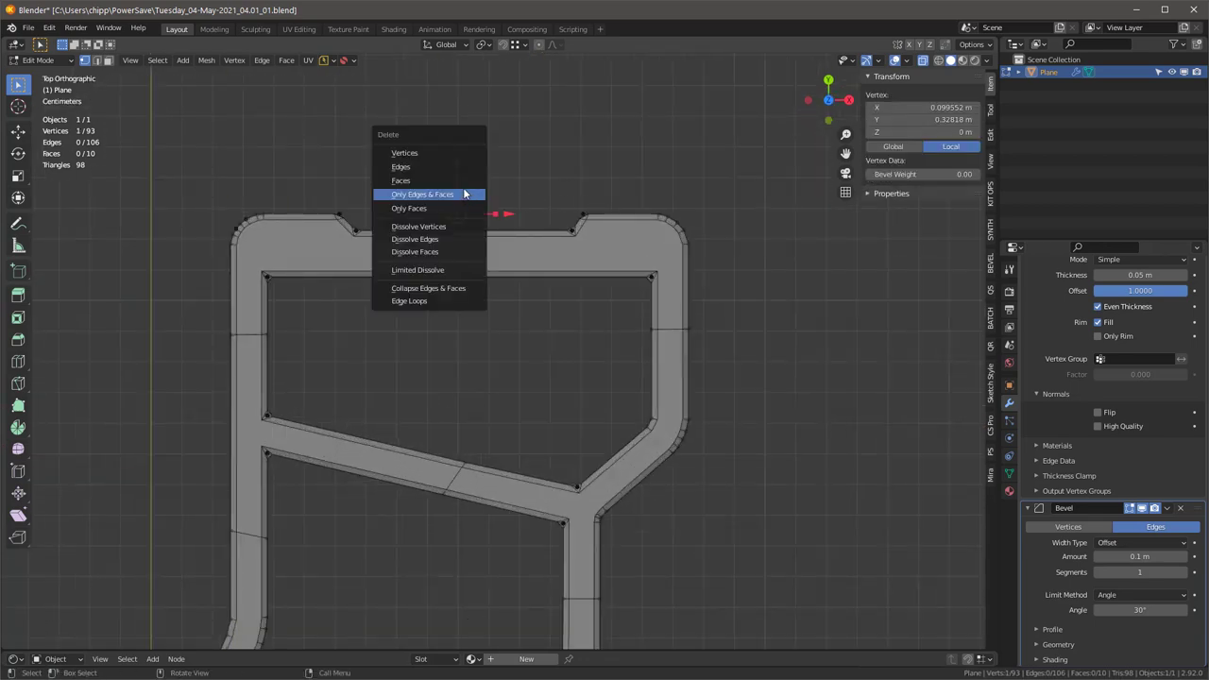
left_click(427, 154)
Widen the lower diagonal brace by moving its three left edge vertices about 0.01 m toward the large lower opening
scroll(646, 253, "down", 5)
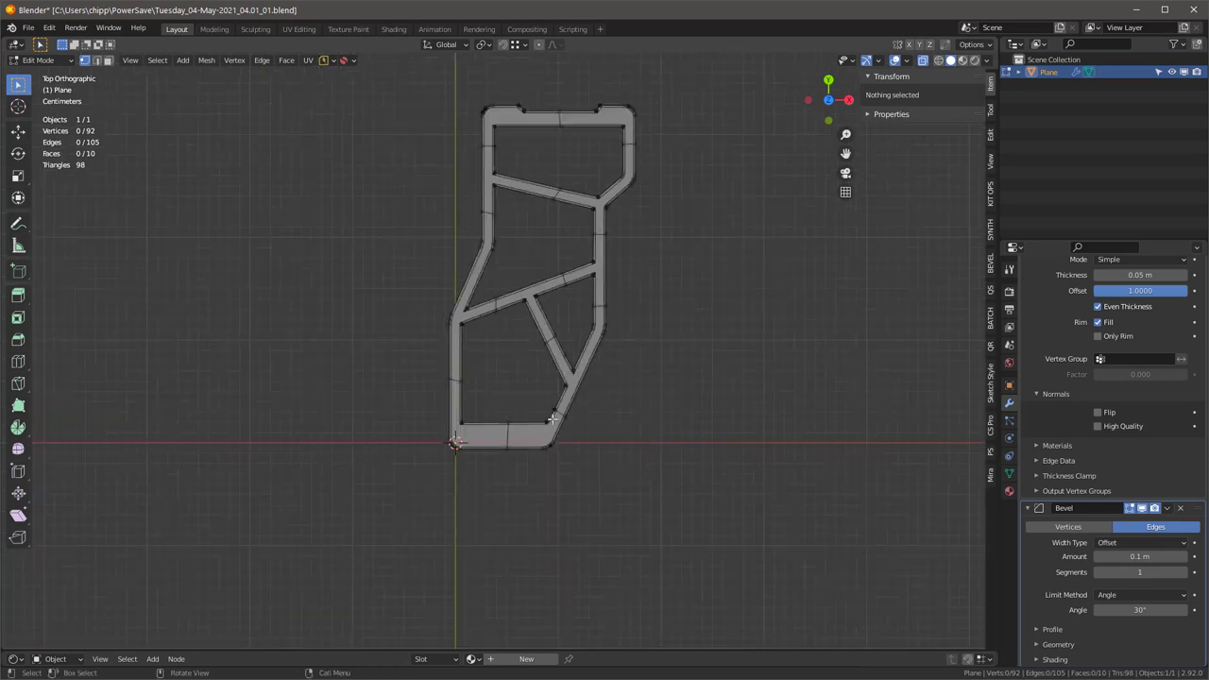
scroll(559, 402, "up", 2)
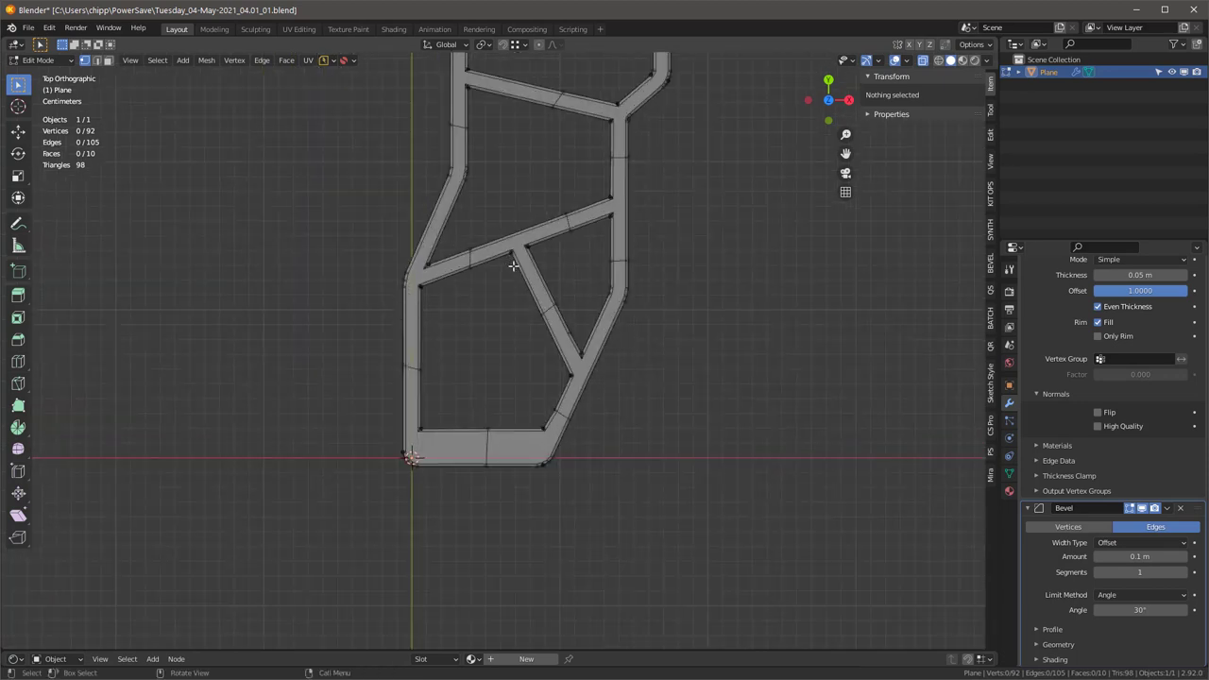
scroll(538, 281, "up", 2)
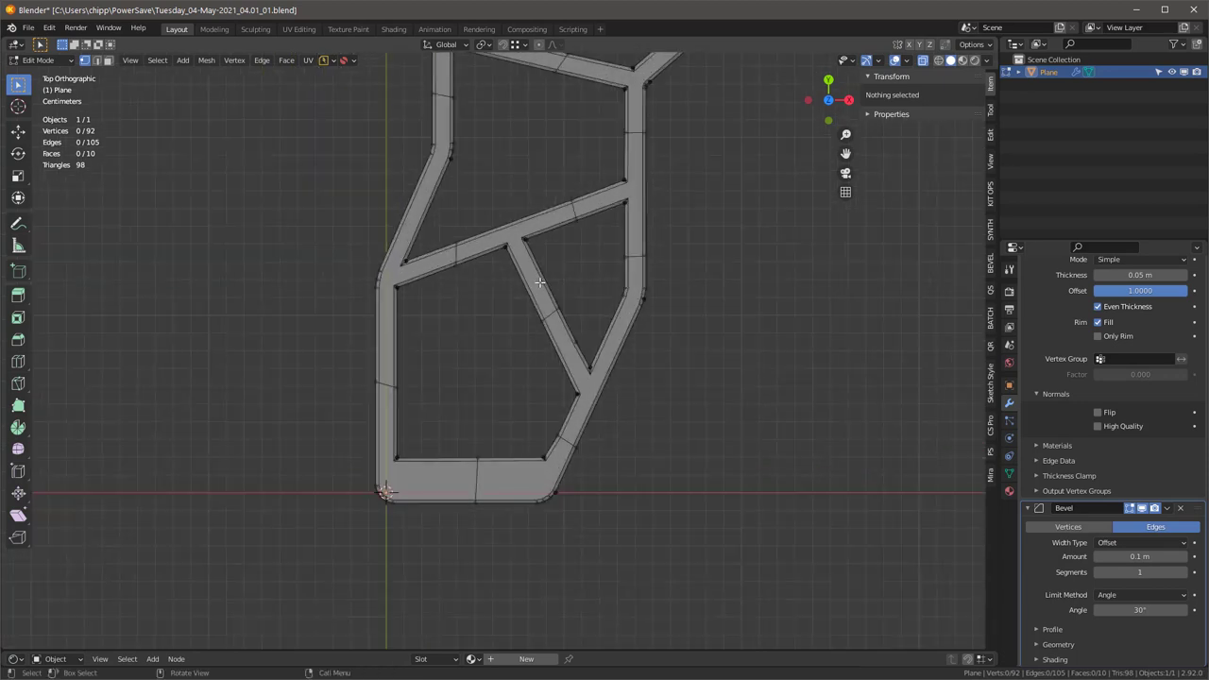
left_click(586, 414)
left_click(543, 329, "shift")
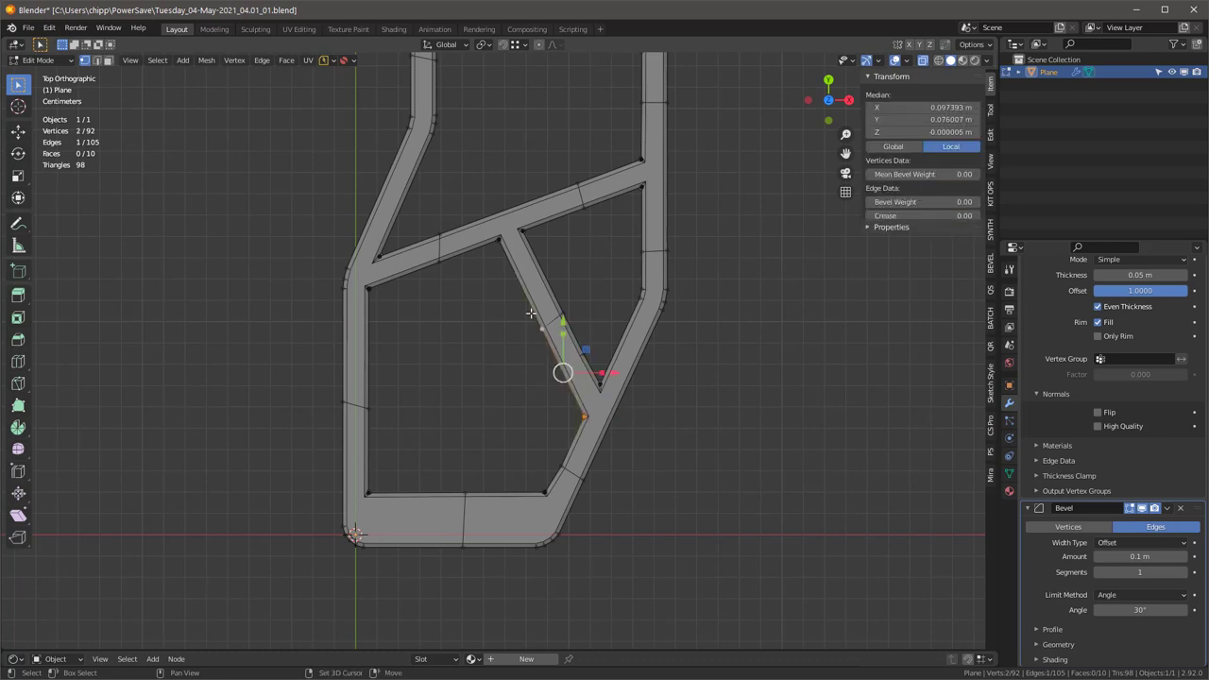
left_click(502, 240, "shift")
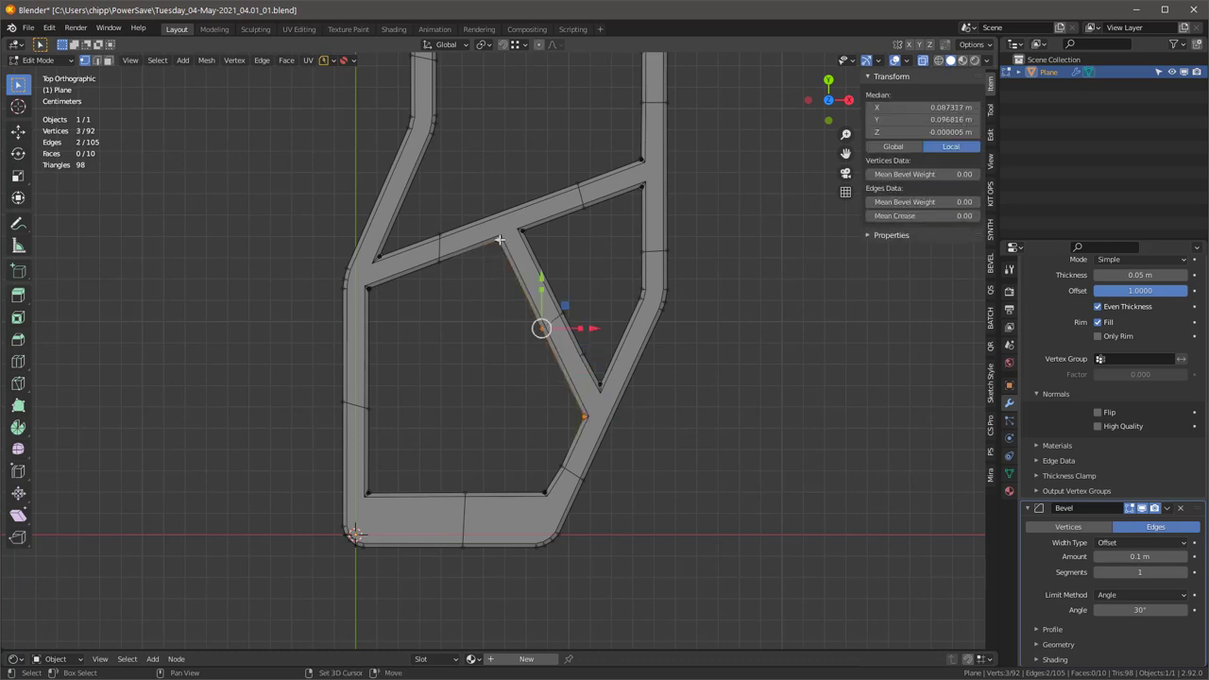
key("g")
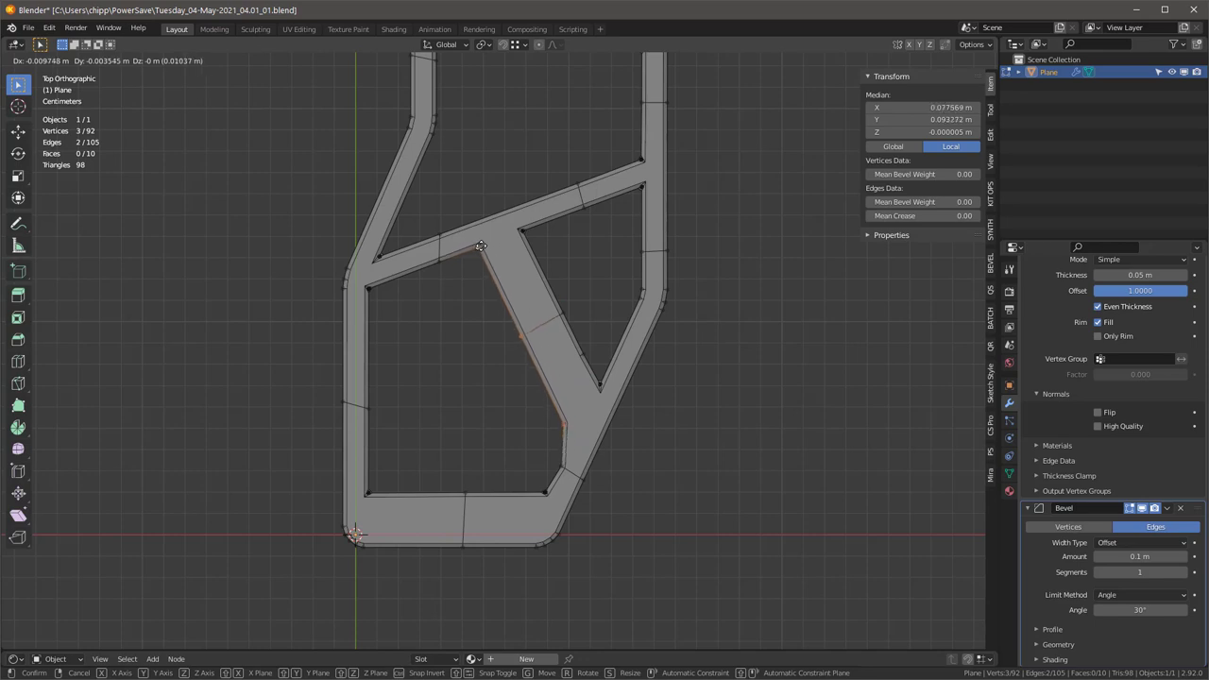
left_click(480, 248)
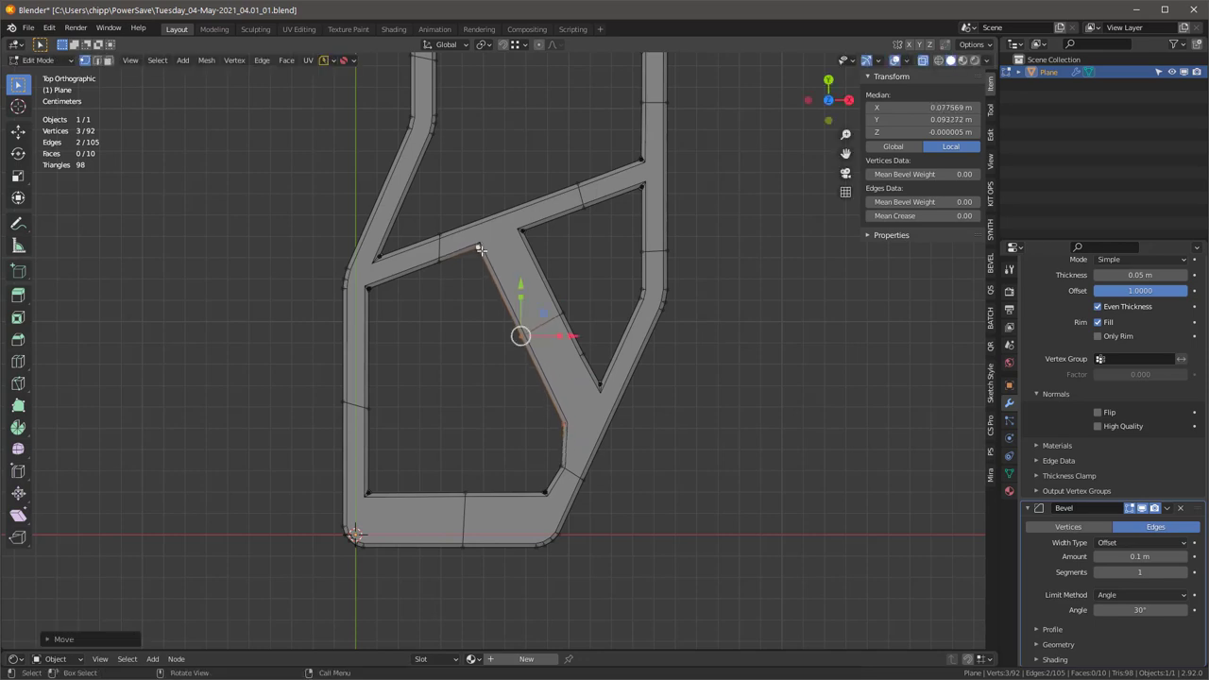
Raise the lower vertex of the brace's left edge about 0.007 m, and move the triangular opening's bottom corner about 0.018 m up and right
left_click(564, 423)
key("g")
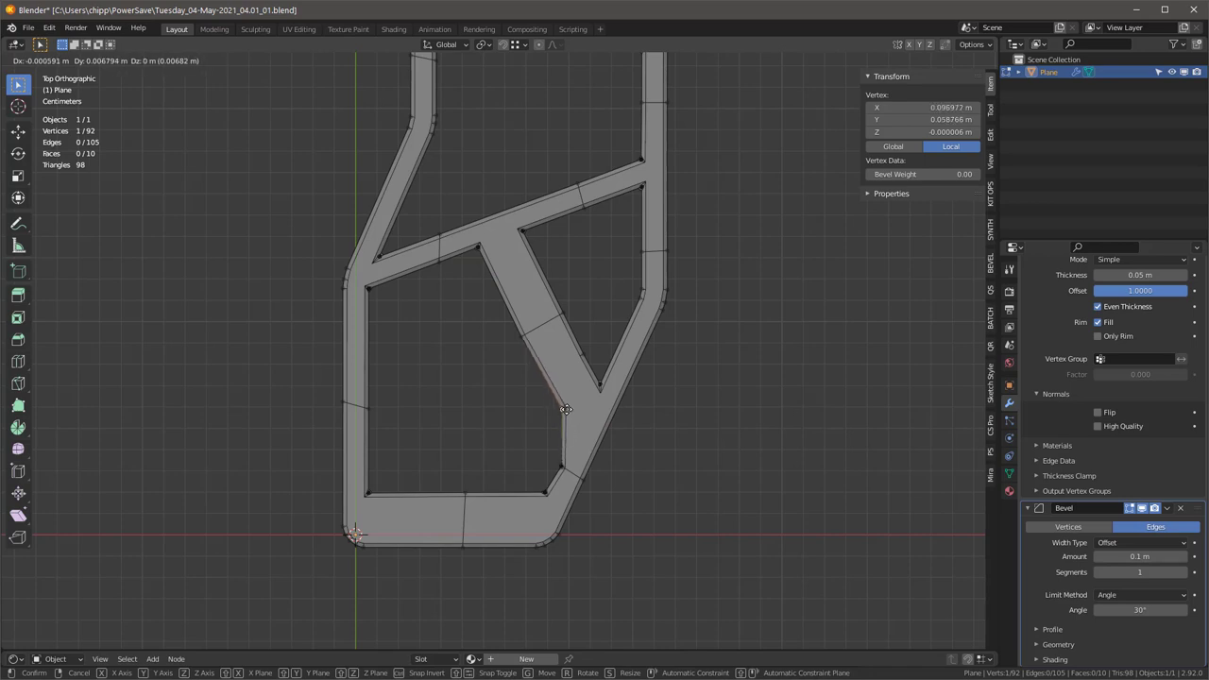
left_click(565, 409)
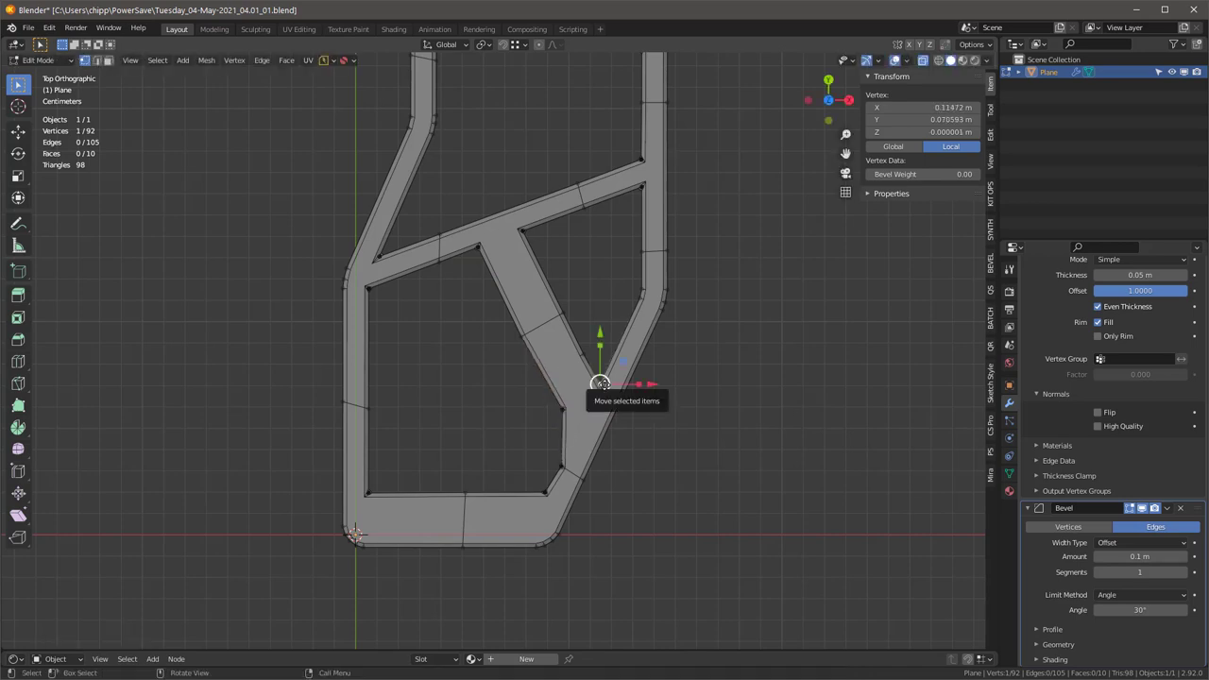
key("g")
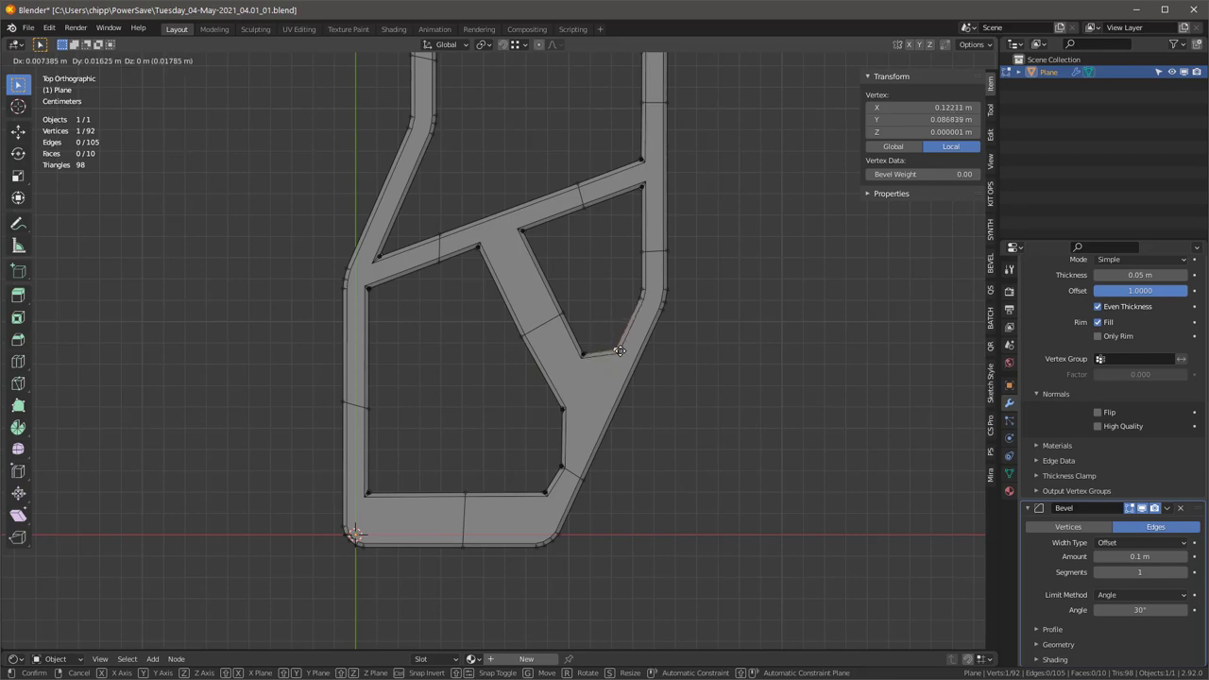
left_click(619, 350)
left_click(648, 373)
Return to Object Mode and assign the existing sy_cutter material to the frame
scroll(677, 368, "down", 4)
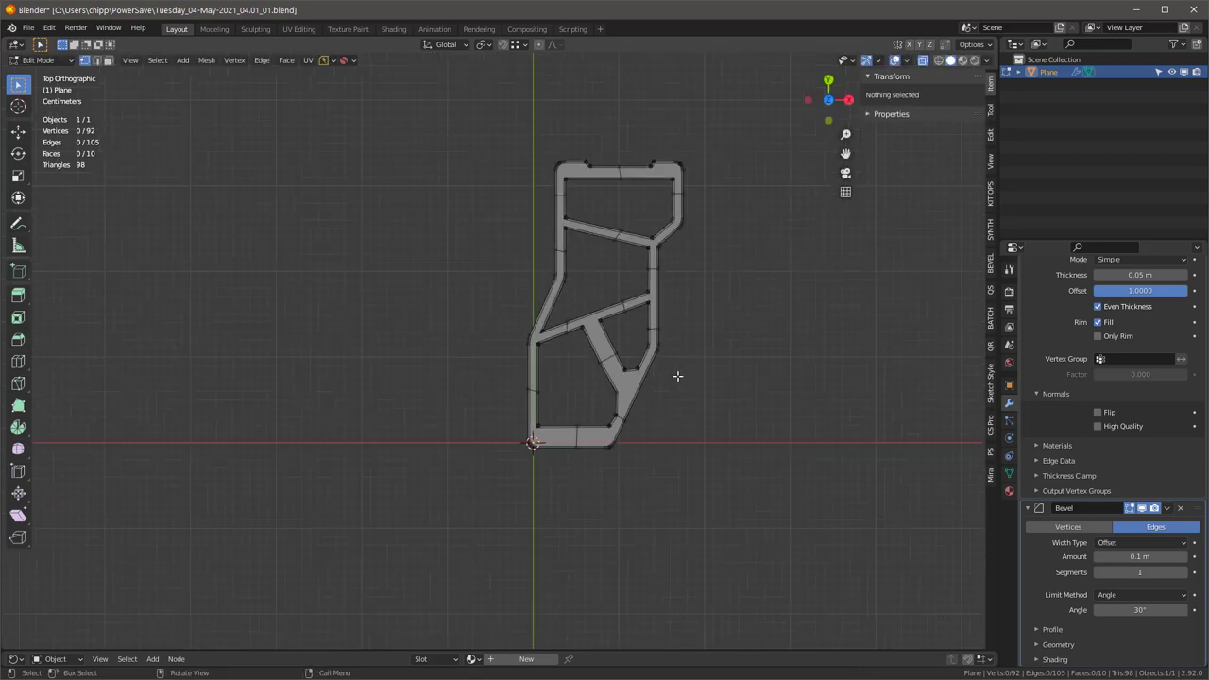
scroll(675, 370, "up", 3)
middle_click_drag(675, 370, 499, 635)
key("Tab")
left_click(471, 658)
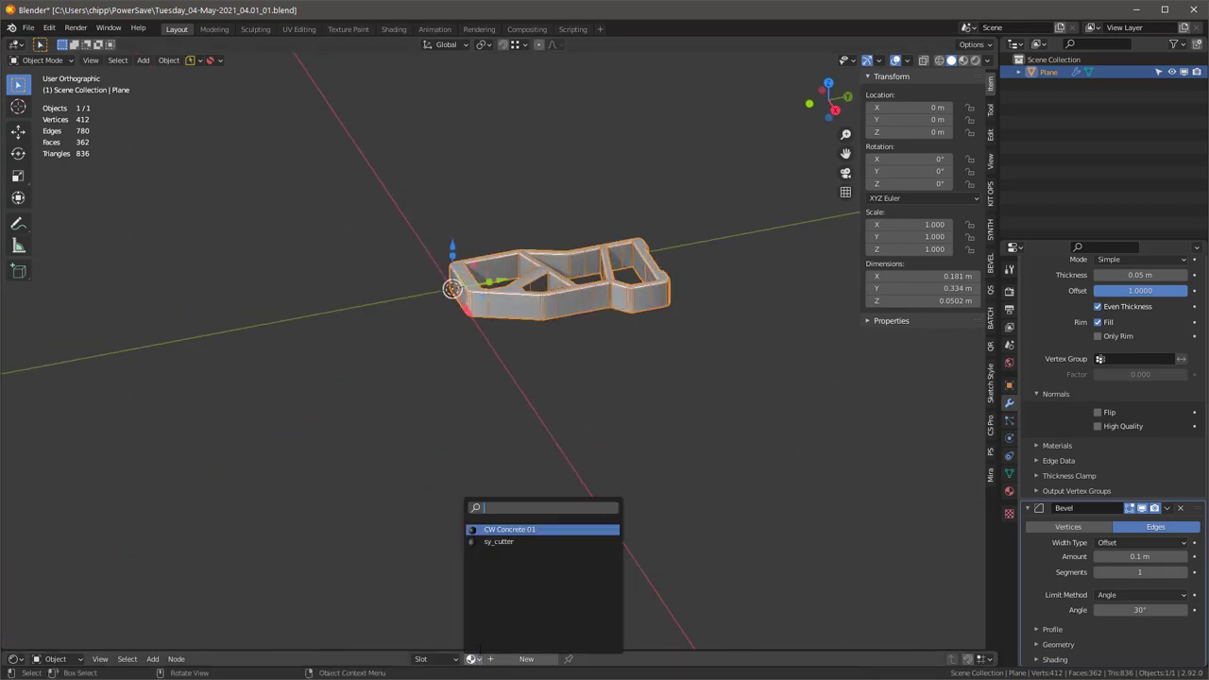
left_click(508, 544)
scroll(572, 267, "up", 5)
middle_click_drag(572, 268, 575, 299)
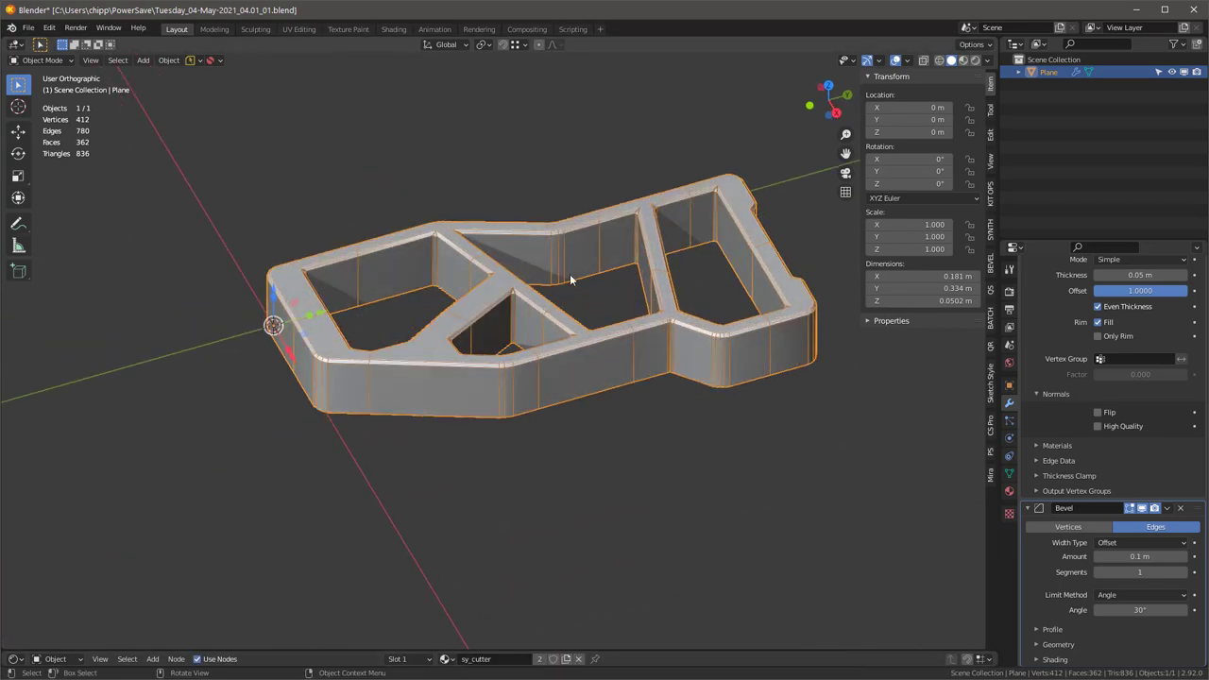
Show the frame in Material Preview shading, deselect it, and save the file as a new incremental version
key("z")
middle_click_drag(458, 364, 648, 401)
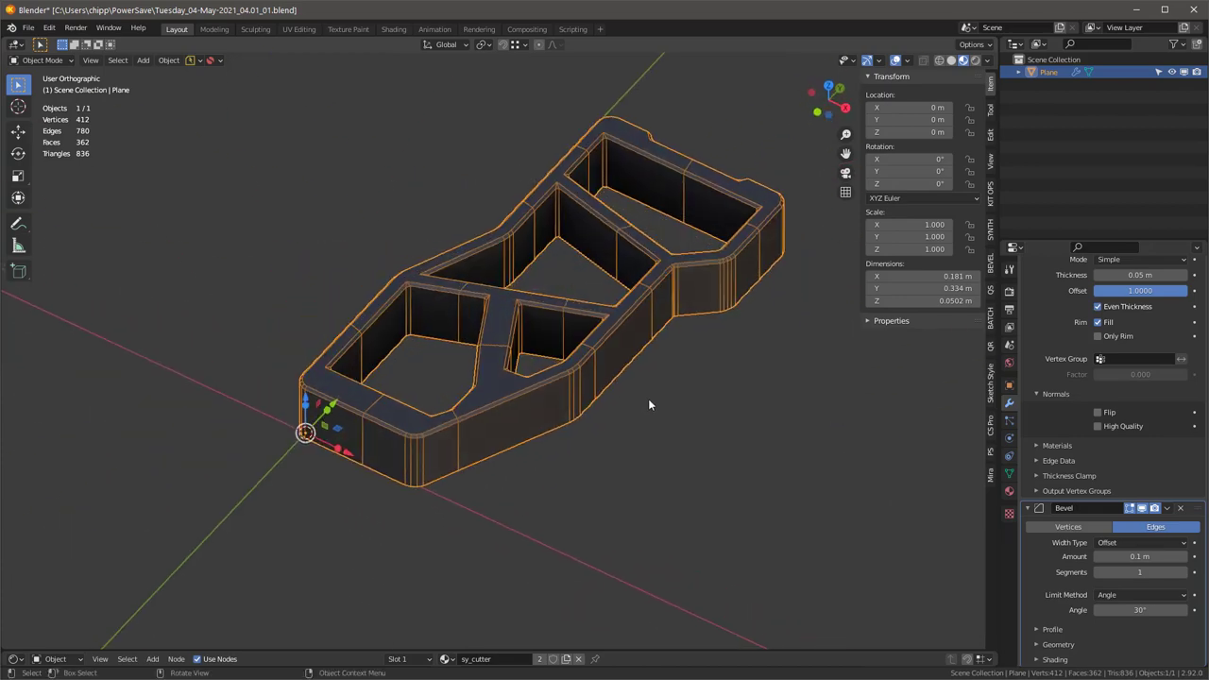
left_click(648, 400)
middle_click_drag(515, 320, 621, 319)
left_click(192, 60)
left_click(218, 107)
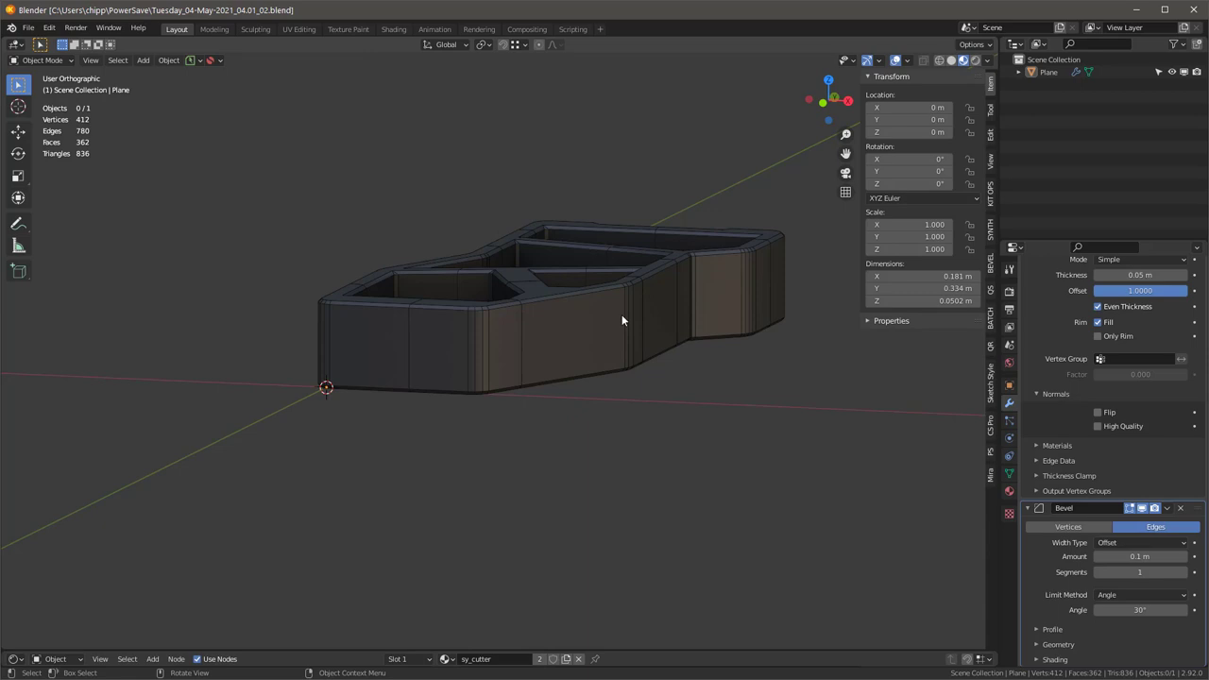
Lower the frame's whole mesh about 0.005 m below its origin, and apply all transforms to the frame in Object Mode
key("Tab")
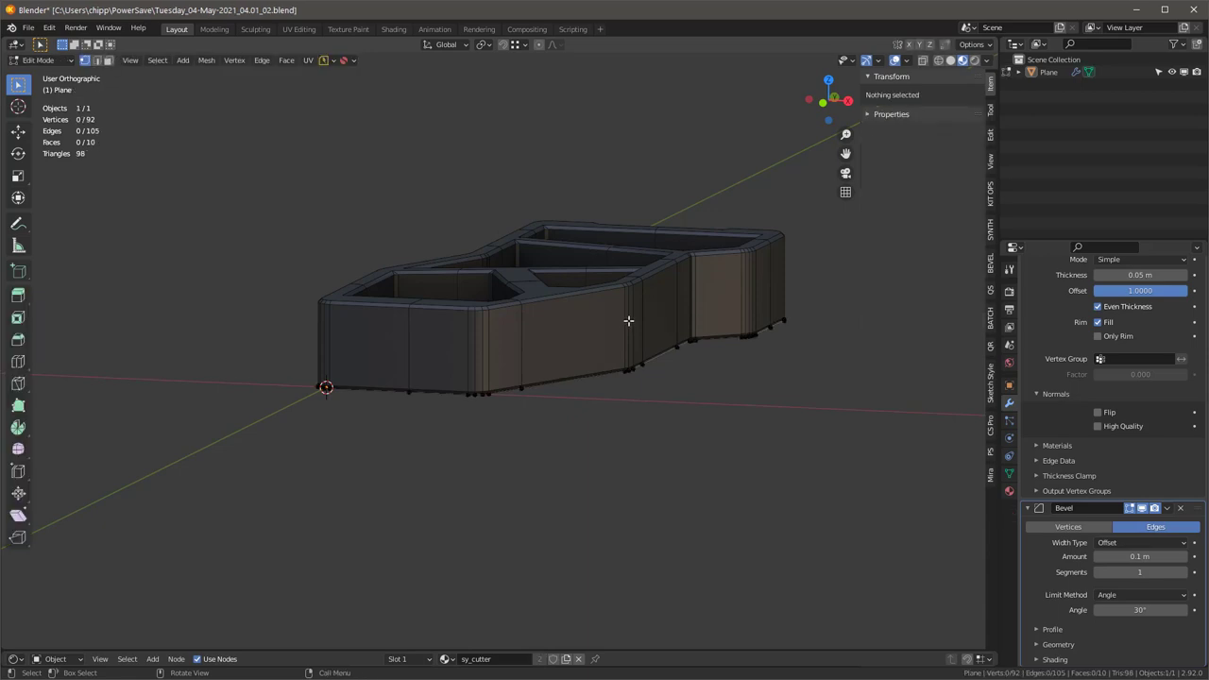
key("a")
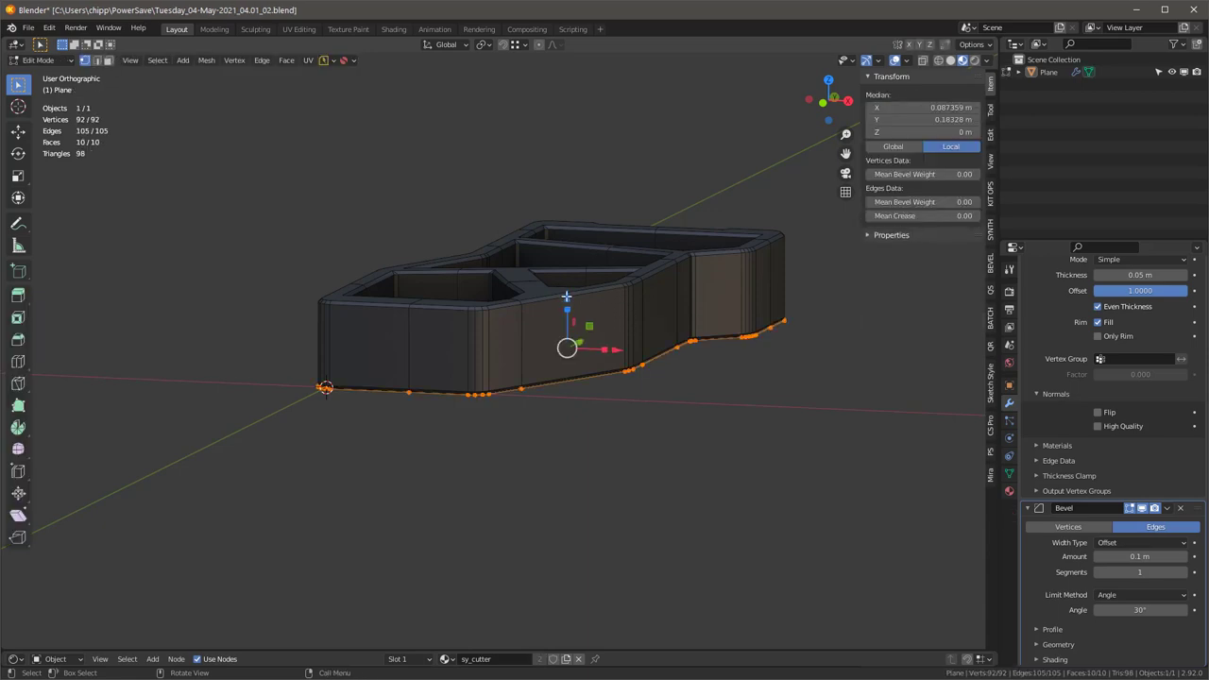
left_click_drag(566, 309, 567, 316)
middle_click_drag(567, 318, 542, 355)
scroll(413, 332, "up", 8)
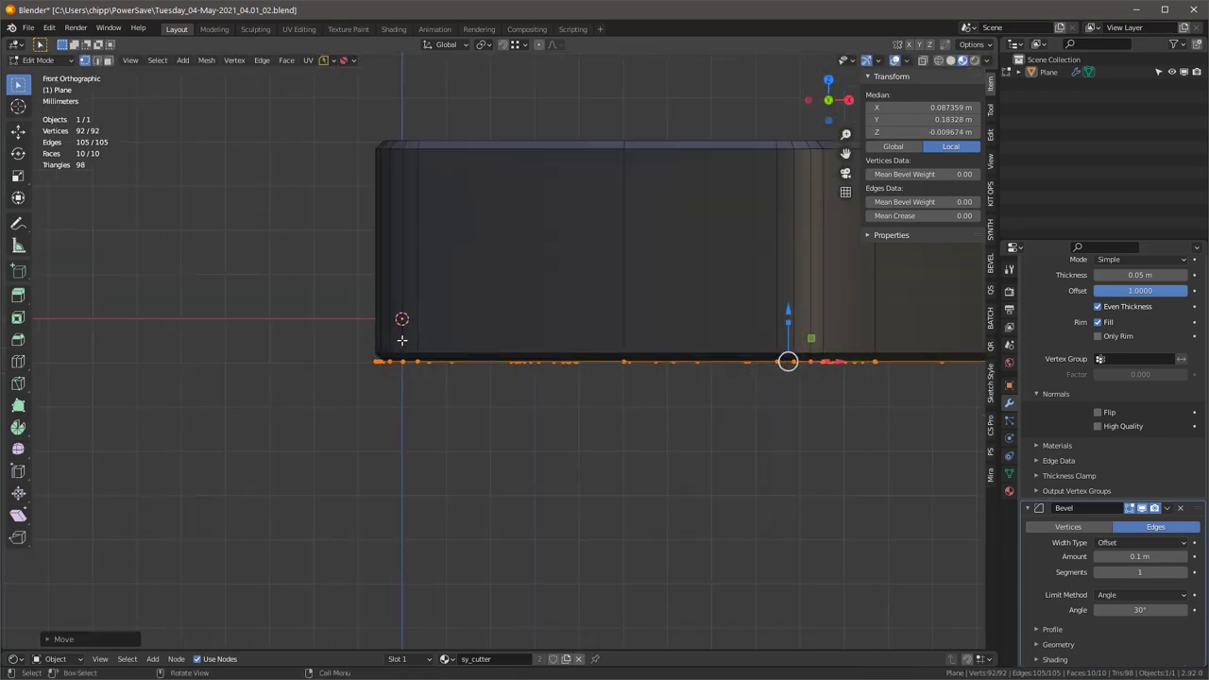
key("g")
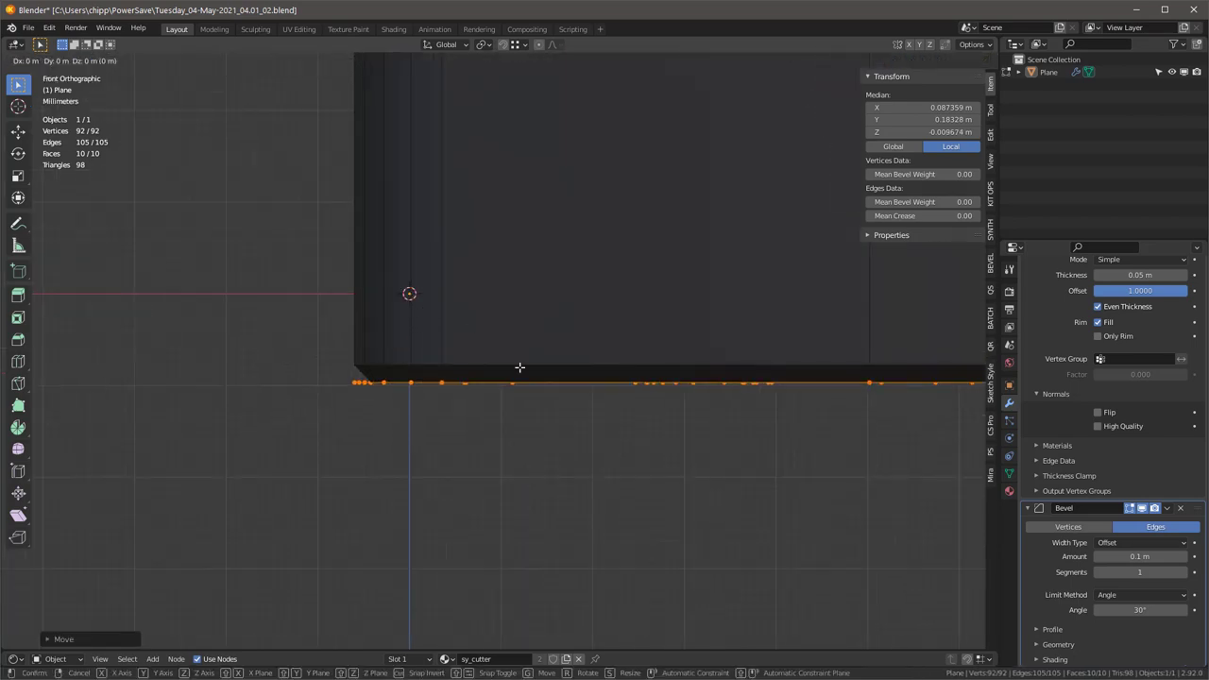
left_click(523, 324)
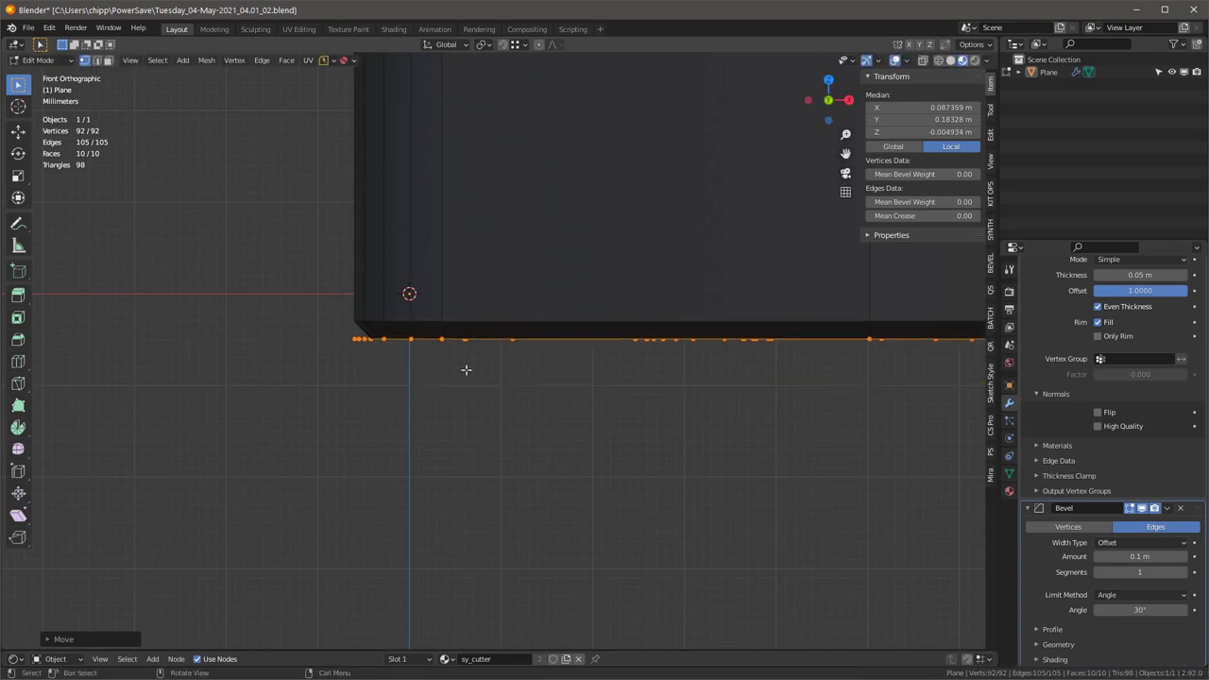
scroll(466, 370, "down", 6)
key("Tab")
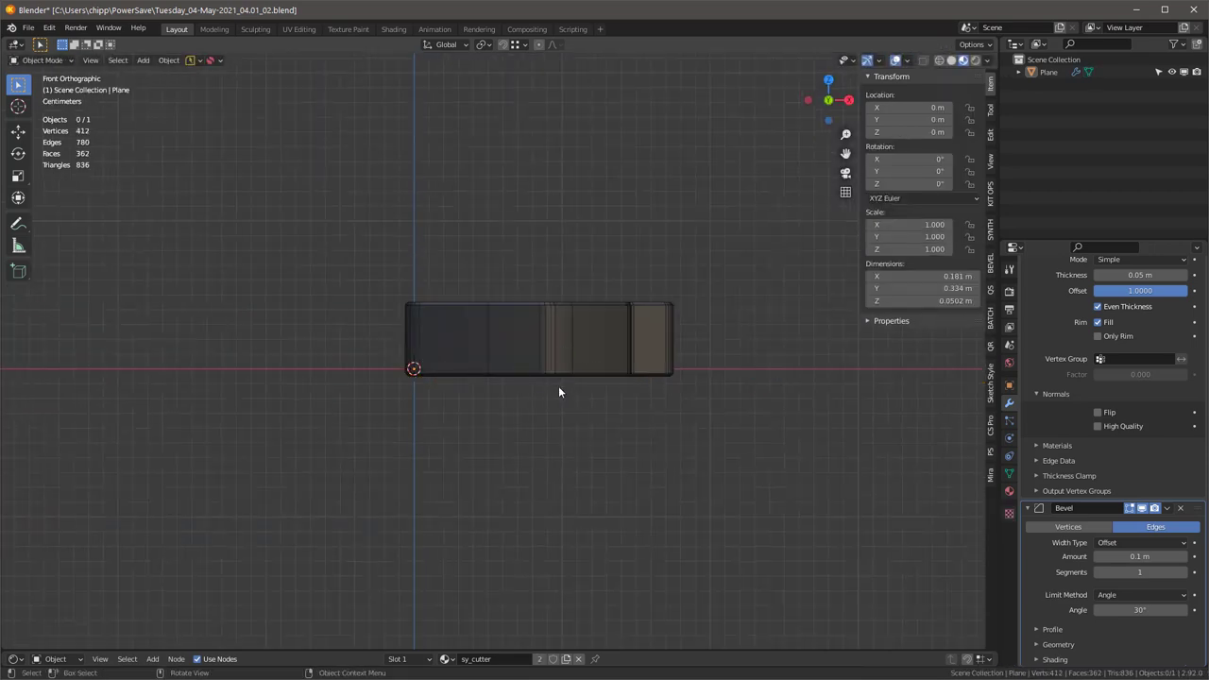
left_click(515, 349)
key("ctrl+a")
left_click(477, 345)
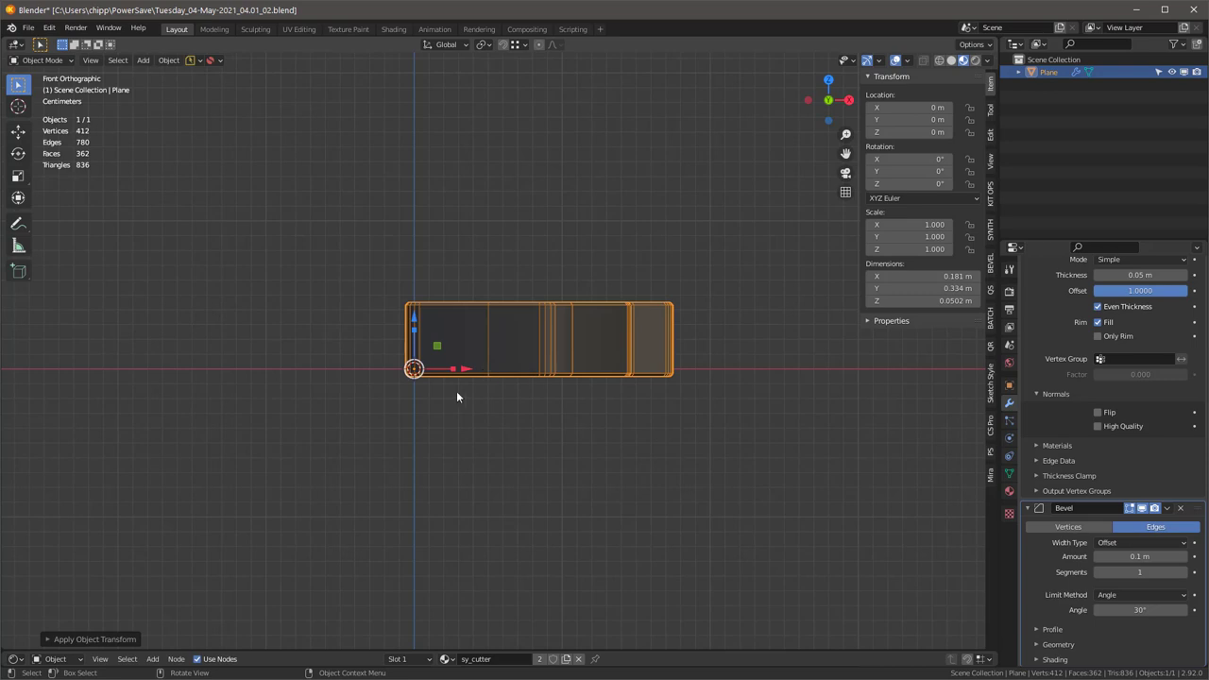
Set the frame's origin to its geometry, using the bounds center
middle_click_drag(490, 333, 519, 274)
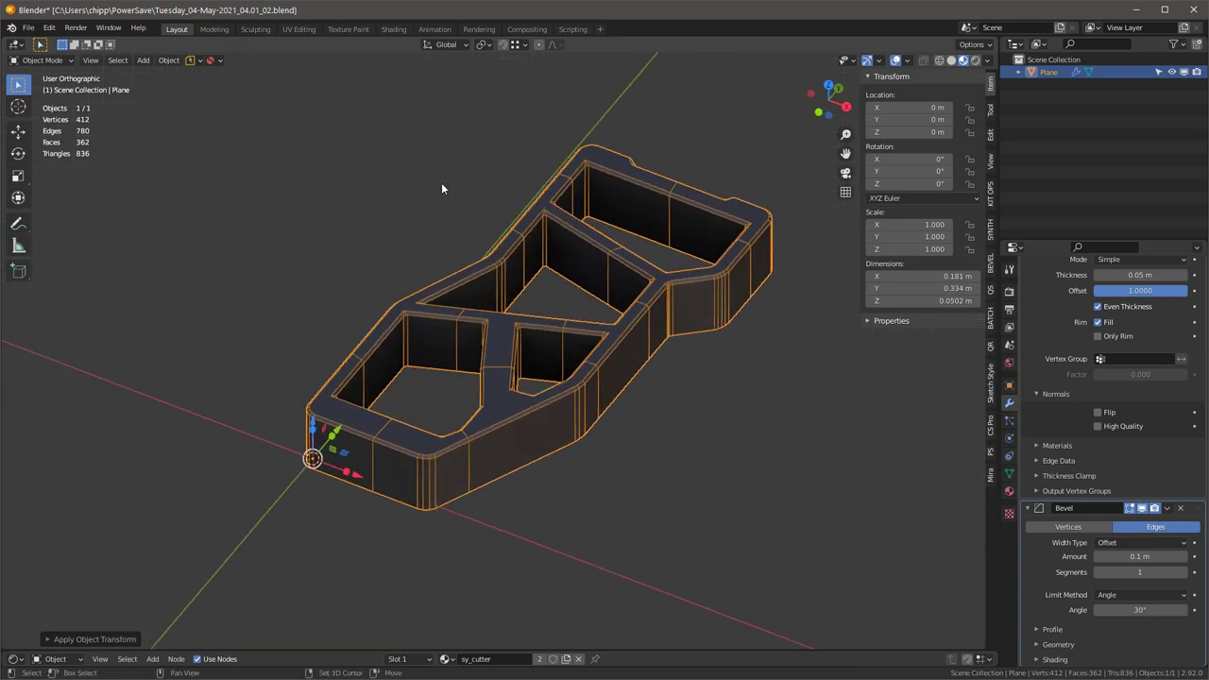
key("shift+s")
left_click(496, 177)
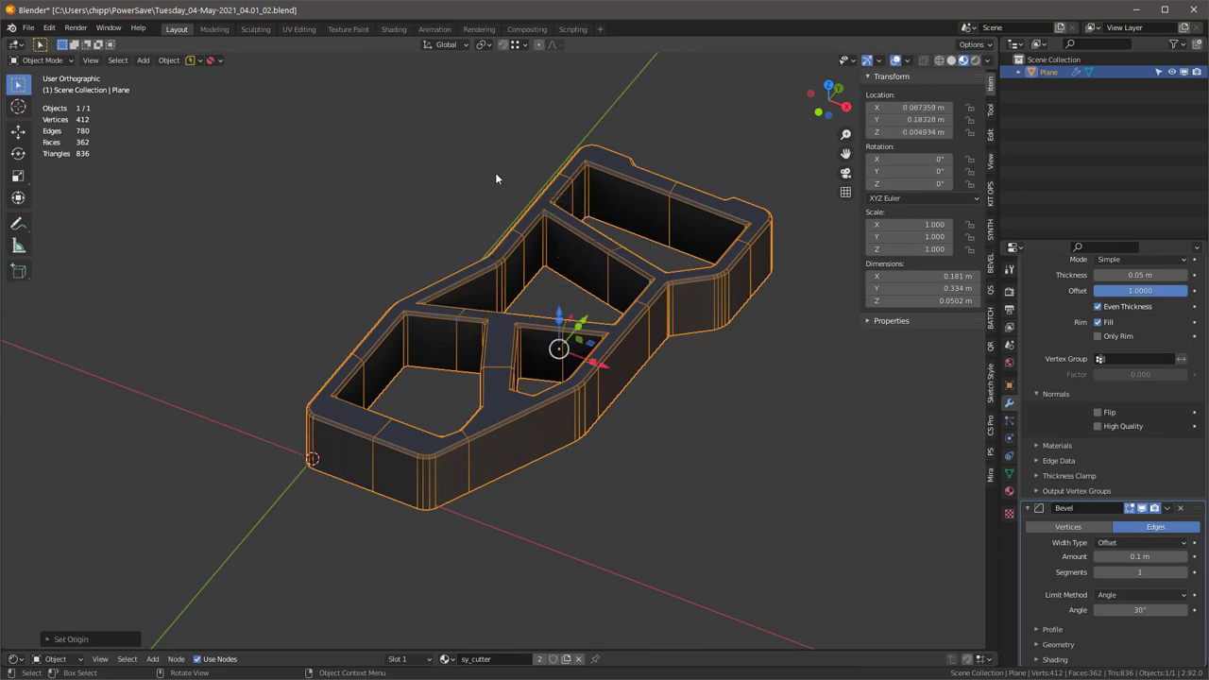
left_click(66, 635)
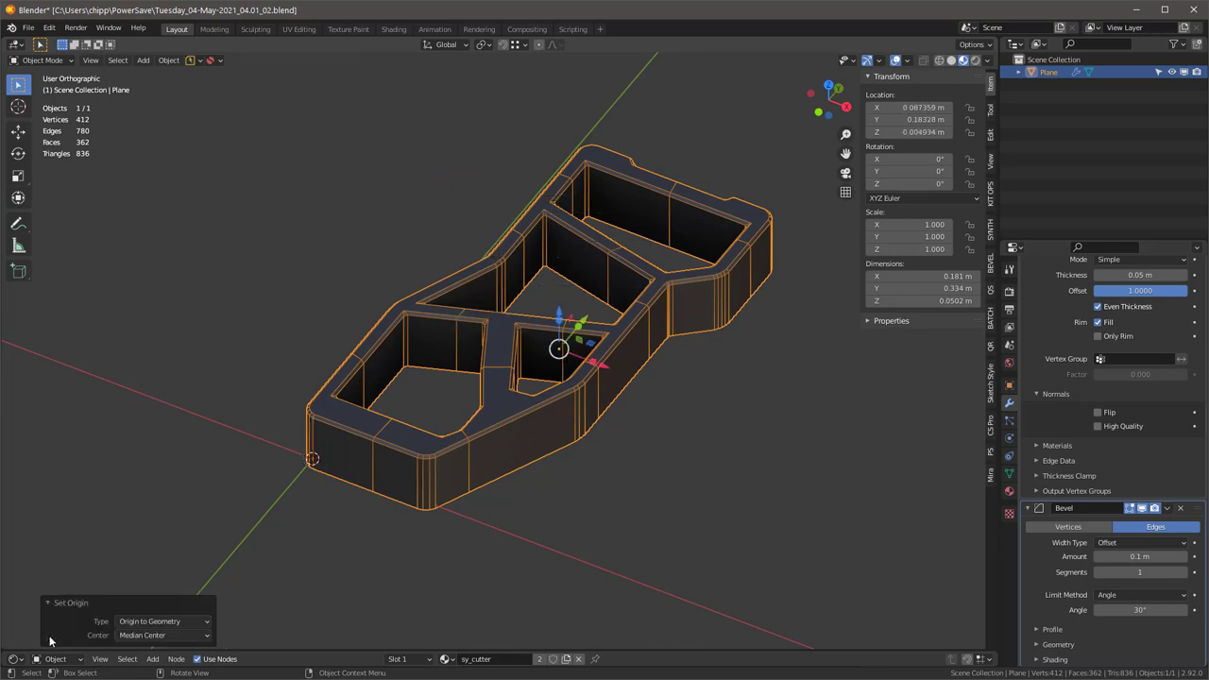
left_click(151, 635)
left_click(151, 608)
middle_click_drag(507, 539, 572, 416)
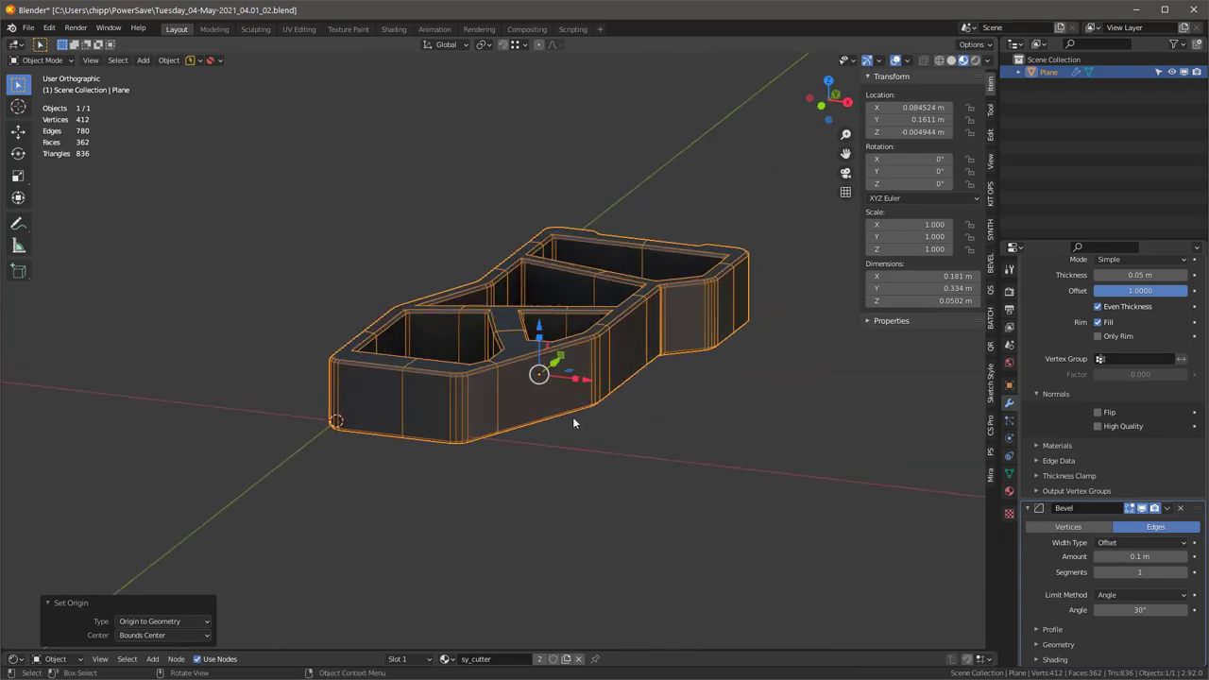
Snap the frame to the 3D cursor at the world origin, and lower it about 0.007 m along Z
key("shift+s")
left_click(446, 438)
middle_click_drag(446, 438, 543, 398)
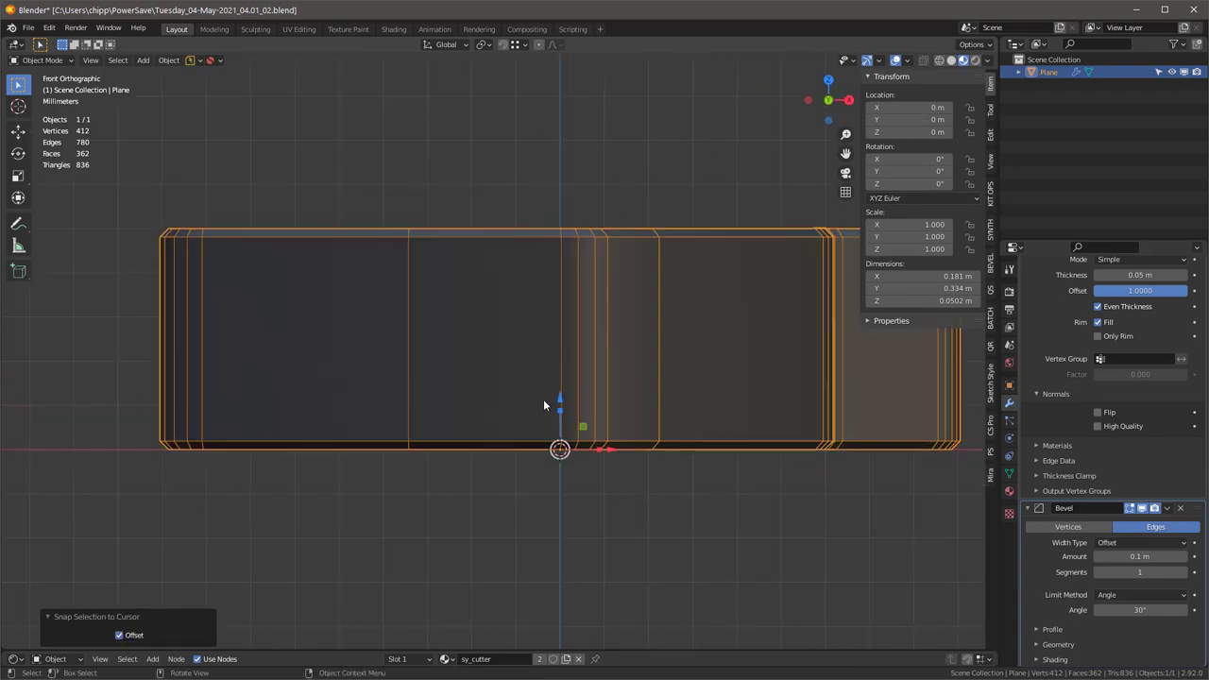
key("g")
key("z")
left_click(553, 430)
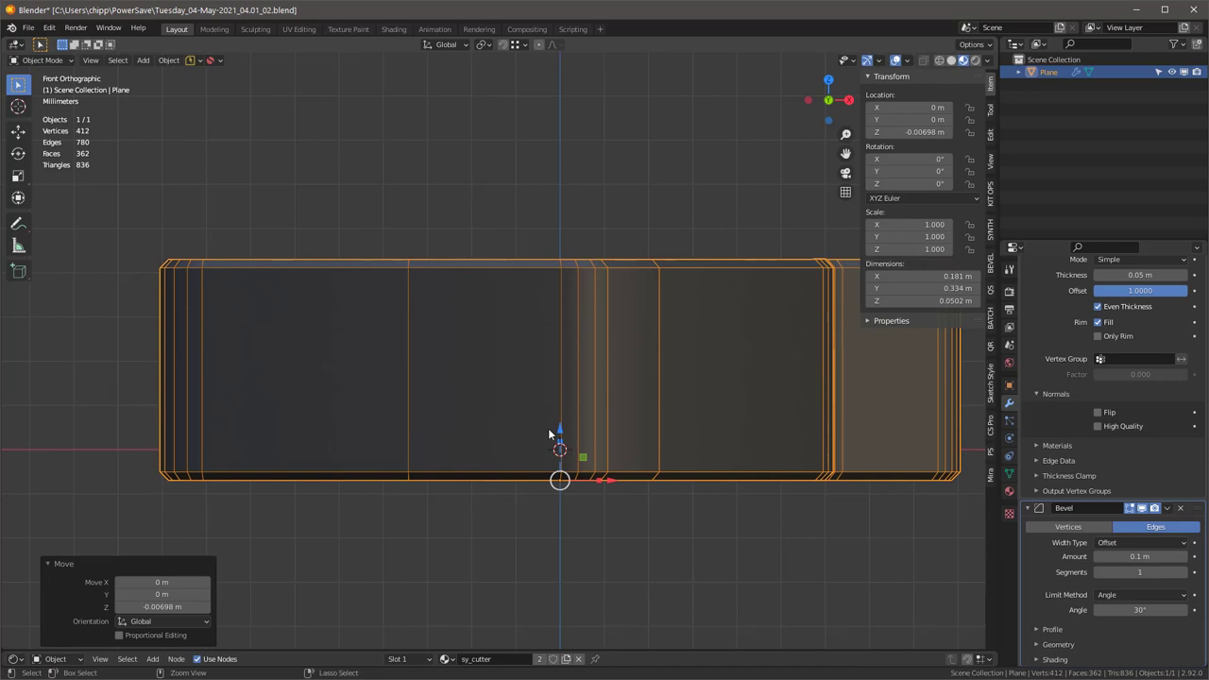
Apply all transforms to the lowered frame and save the file
key("ctrl+a")
left_click(523, 430)
mouse_move(588, 439)
middle_mouse_down()
mouse_move(616, 434)
mouse_move(582, 452)
middle_mouse_up()
key("ctrl+s")
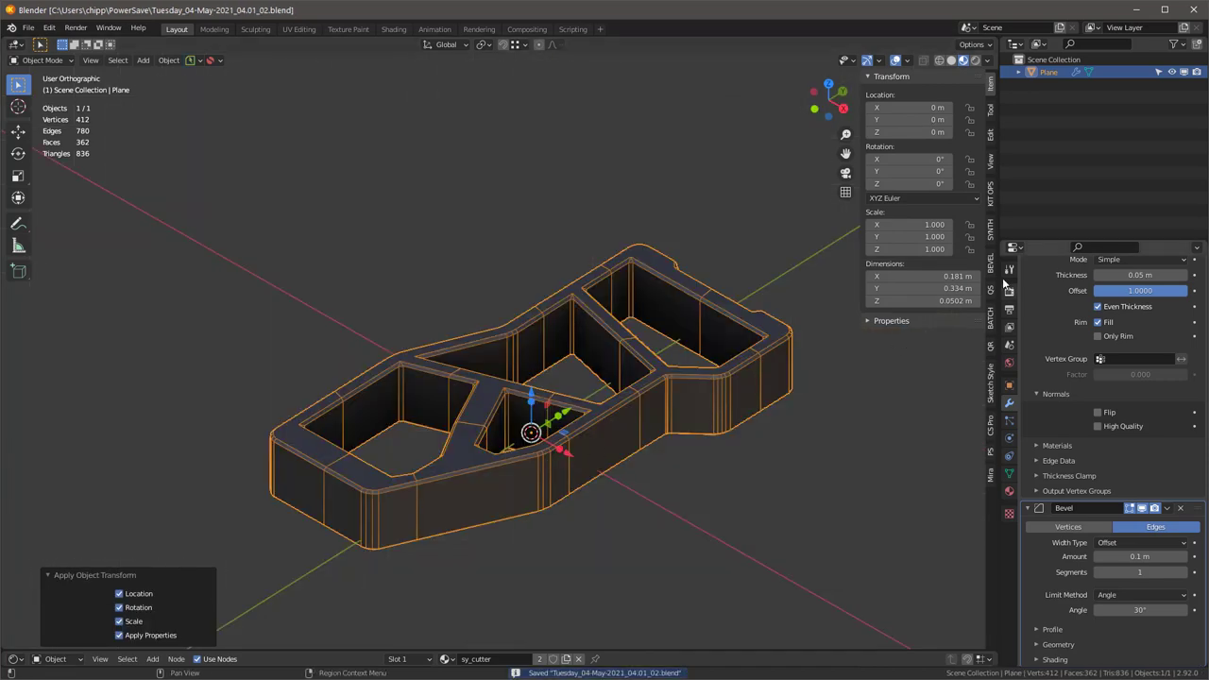
Create a KIT OPS INSERT from the frame and make it a cutter of type Union
left_click(990, 189)
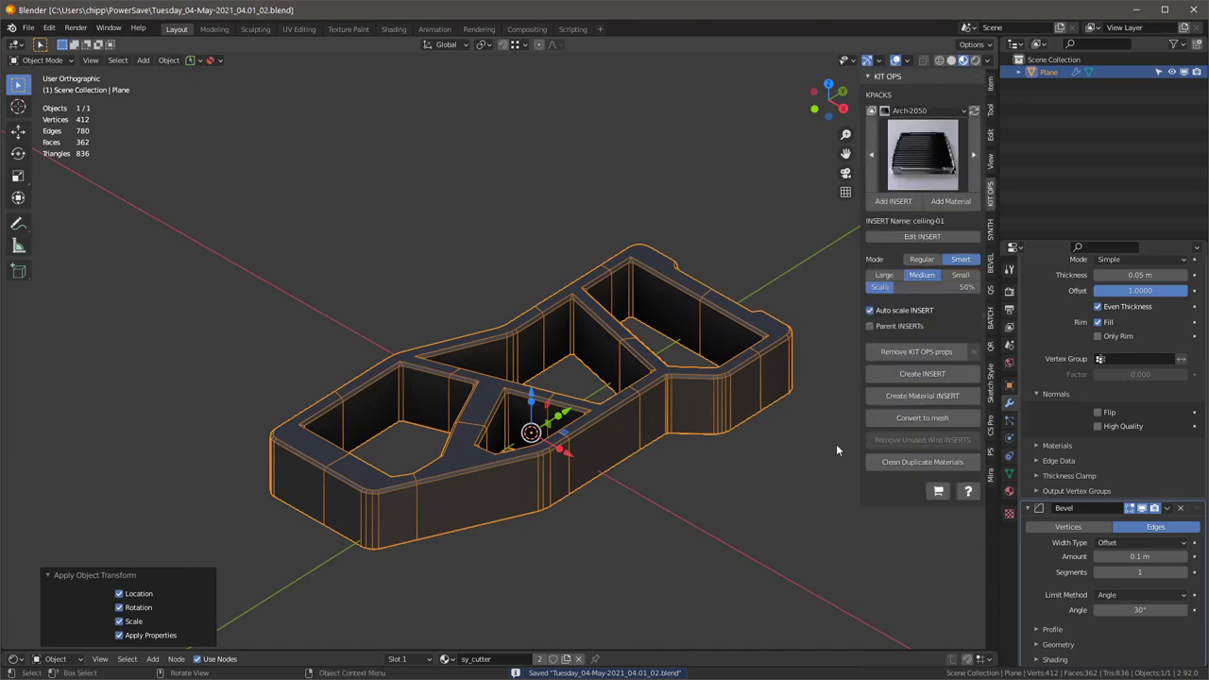
left_click(926, 374)
left_click(960, 170)
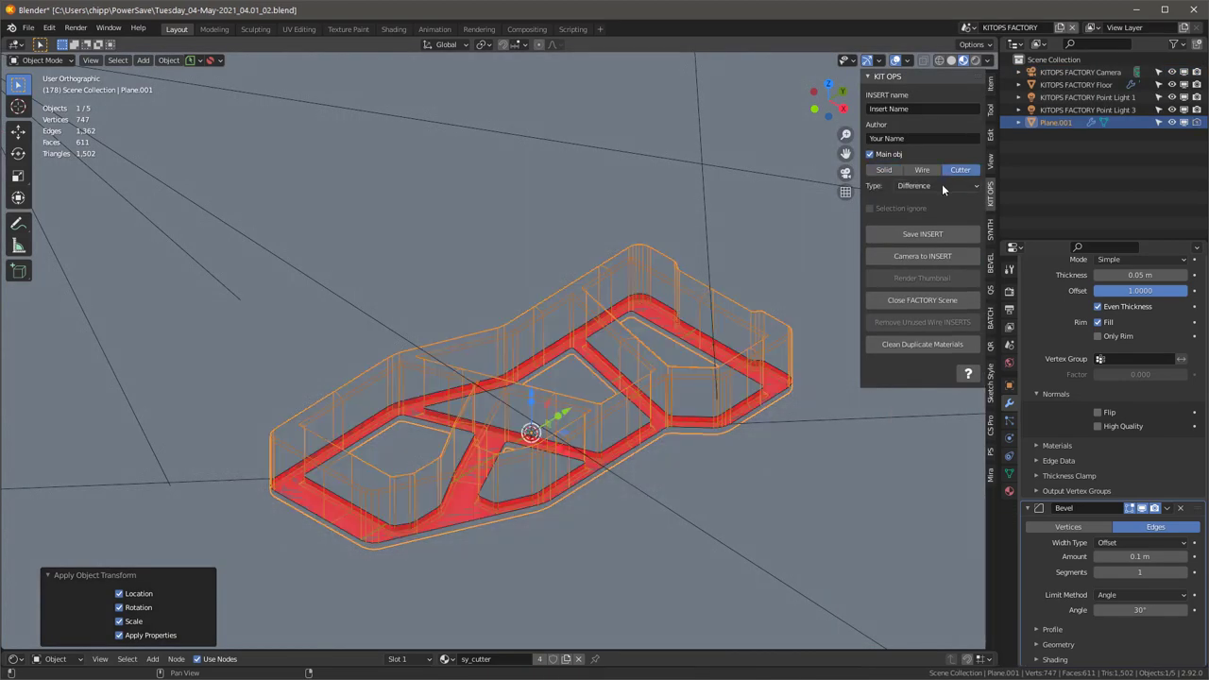
left_click(941, 185)
left_click(917, 223)
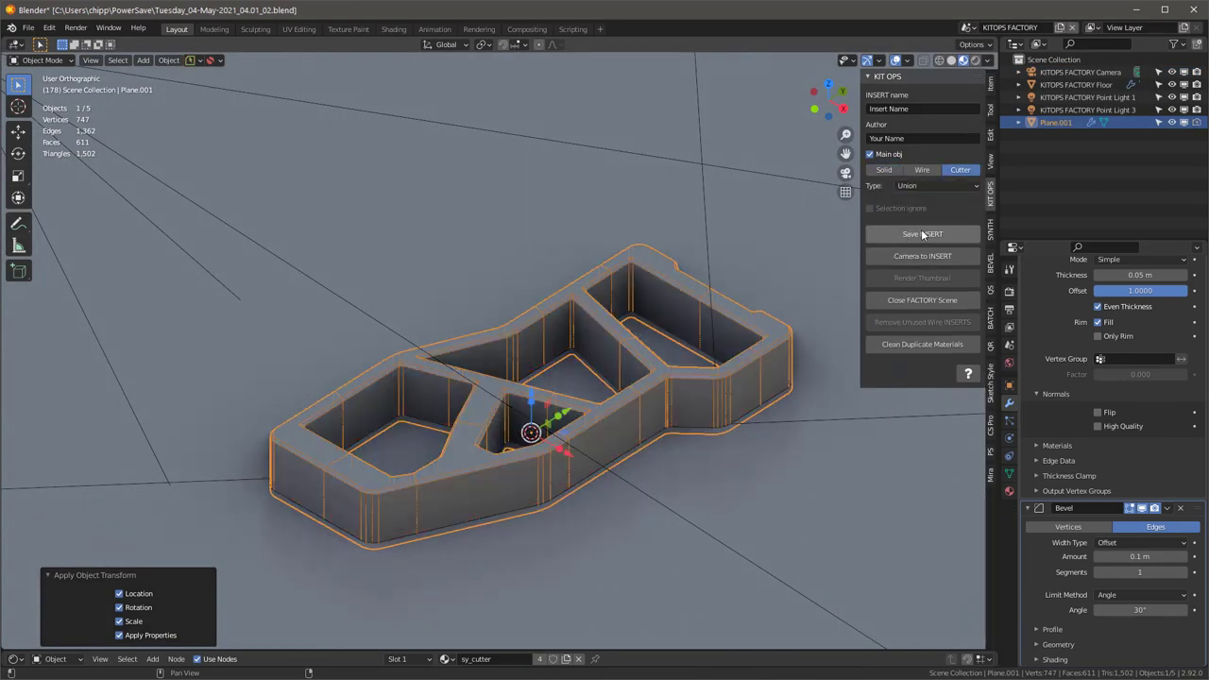
Save the INSERT in the DM vents ribs folder, selecting the rib-10.blend entry for its file name
left_click(923, 235)
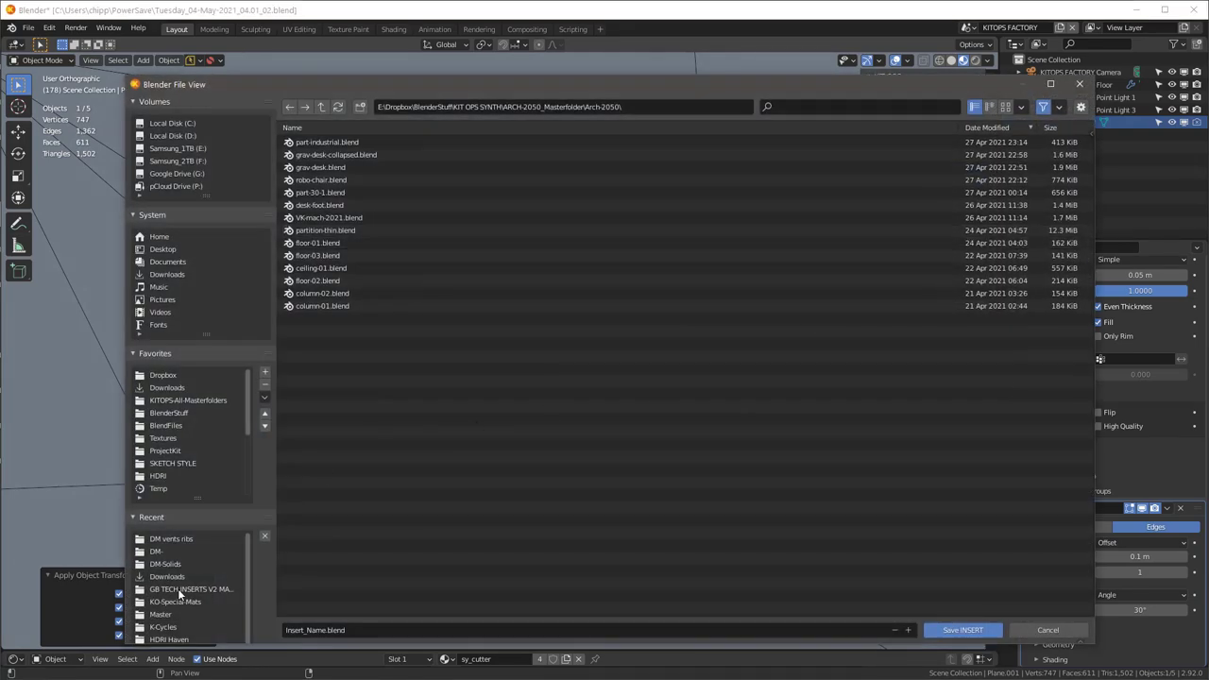
left_click(176, 541)
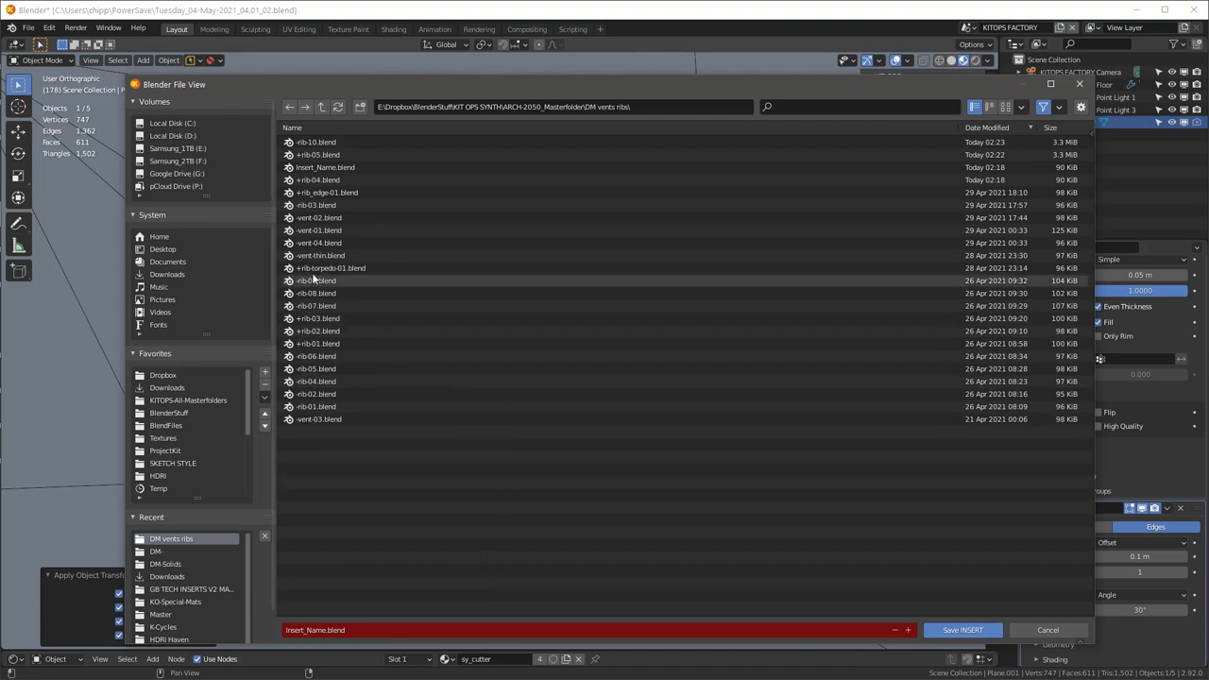
left_click(316, 141)
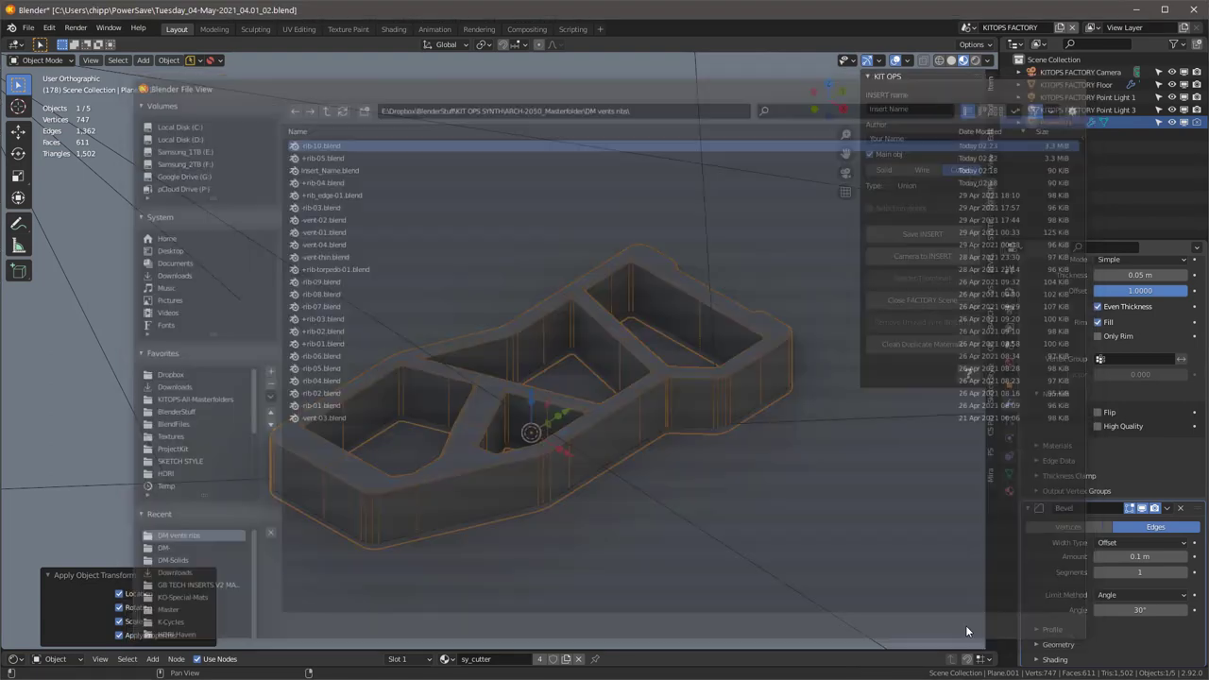
left_click(971, 631)
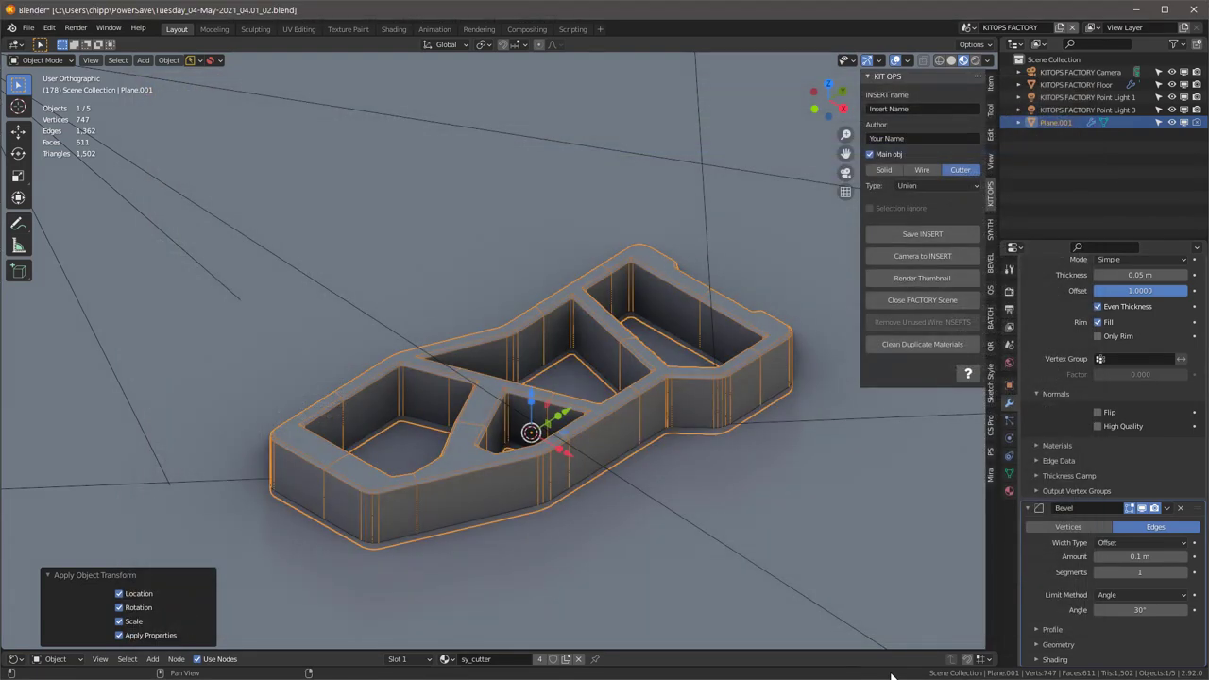
Aim the FACTORY camera at the INSERT, and orbit it to a steeper diagonal view of the whole frame
left_click(922, 254)
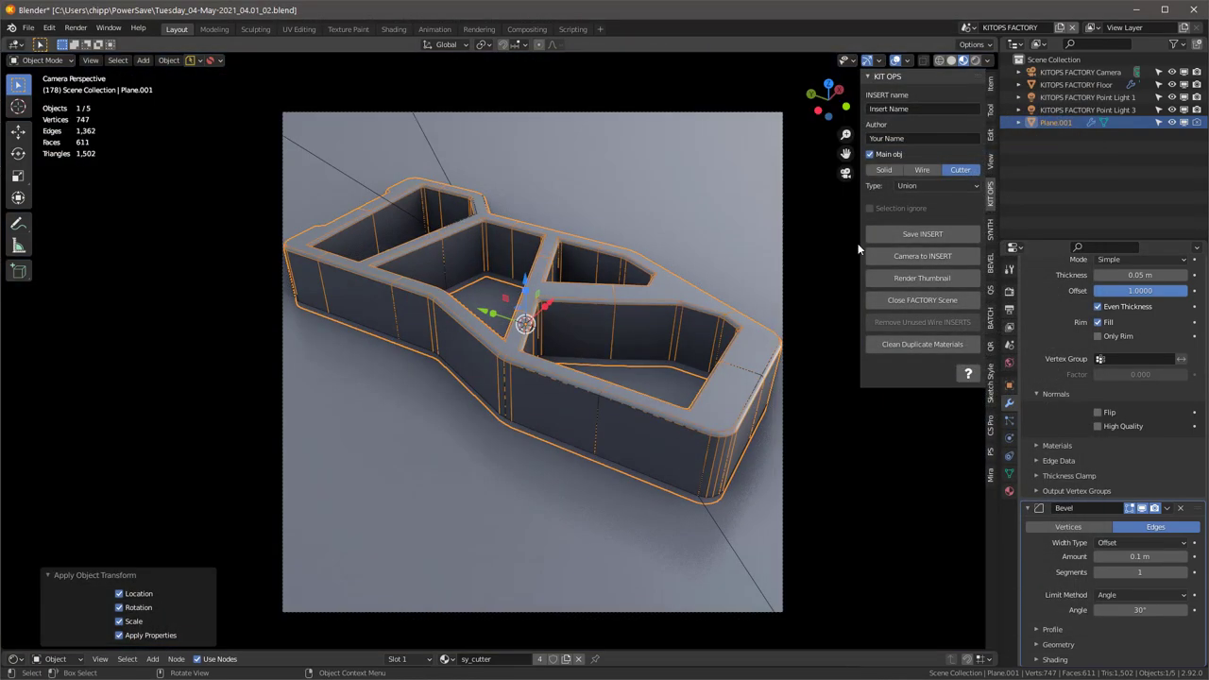
right_click(657, 308)
left_click(587, 315)
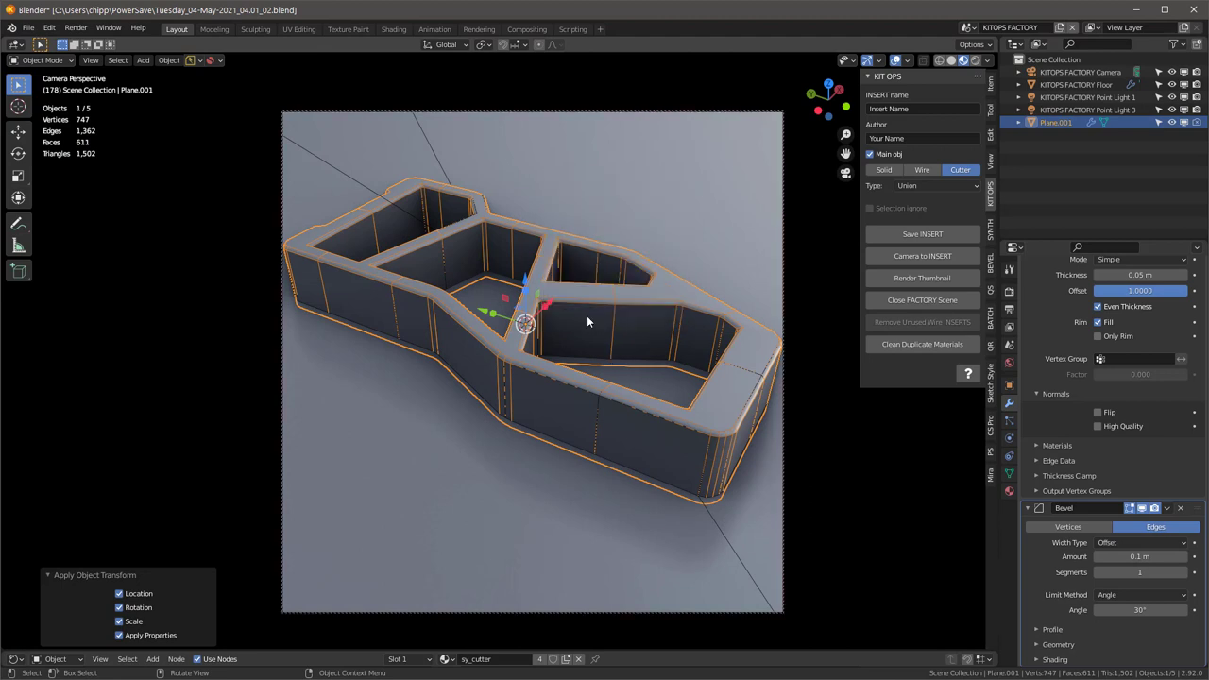
middle_click_drag(586, 316, 573, 363)
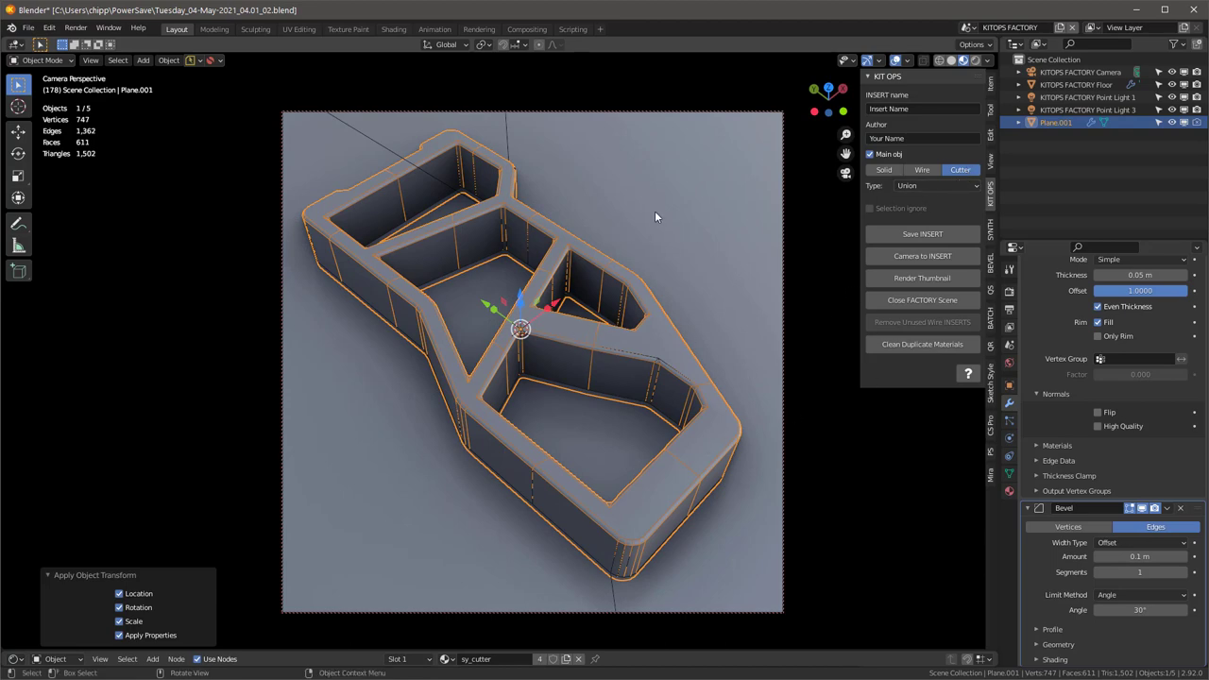
Show the INSERT in Rendered shading through the camera, and close the FACTORY scene
key("z")
left_click(659, 327)
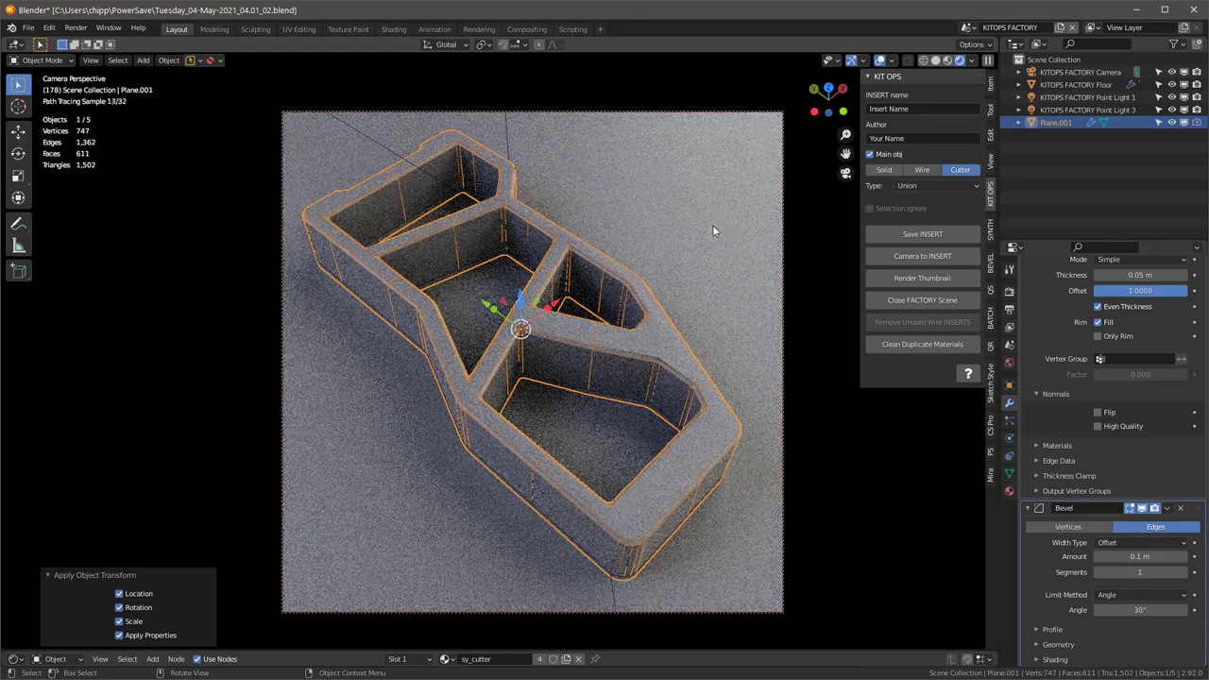
left_click(676, 293)
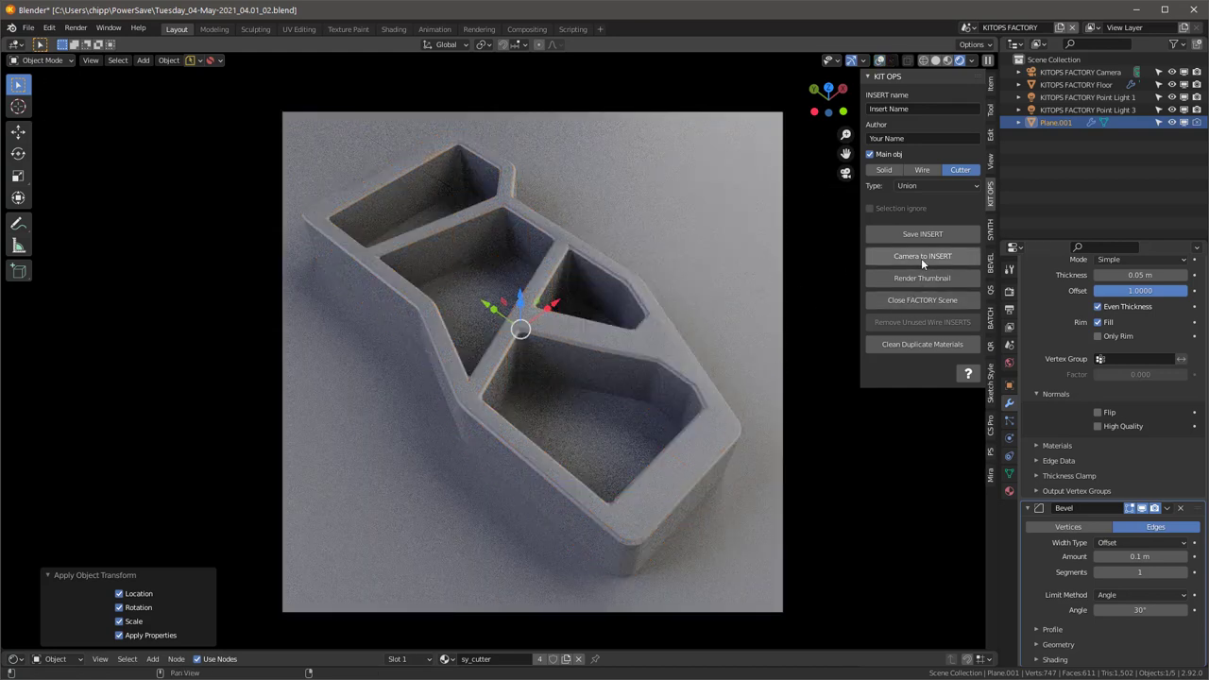
left_click(923, 300)
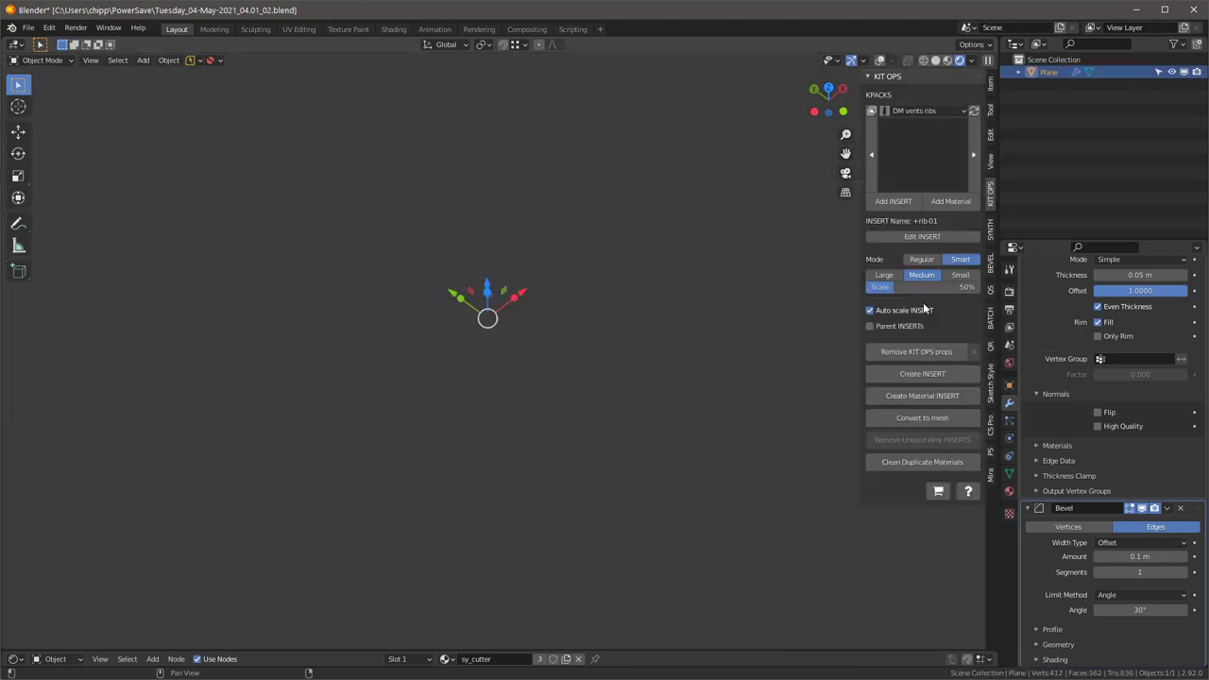
Show the frame in Solid shading and, in a left orthographic view, lower it about 0.035 m along Z
middle_click_drag(679, 426, 691, 348)
left_click(691, 348)
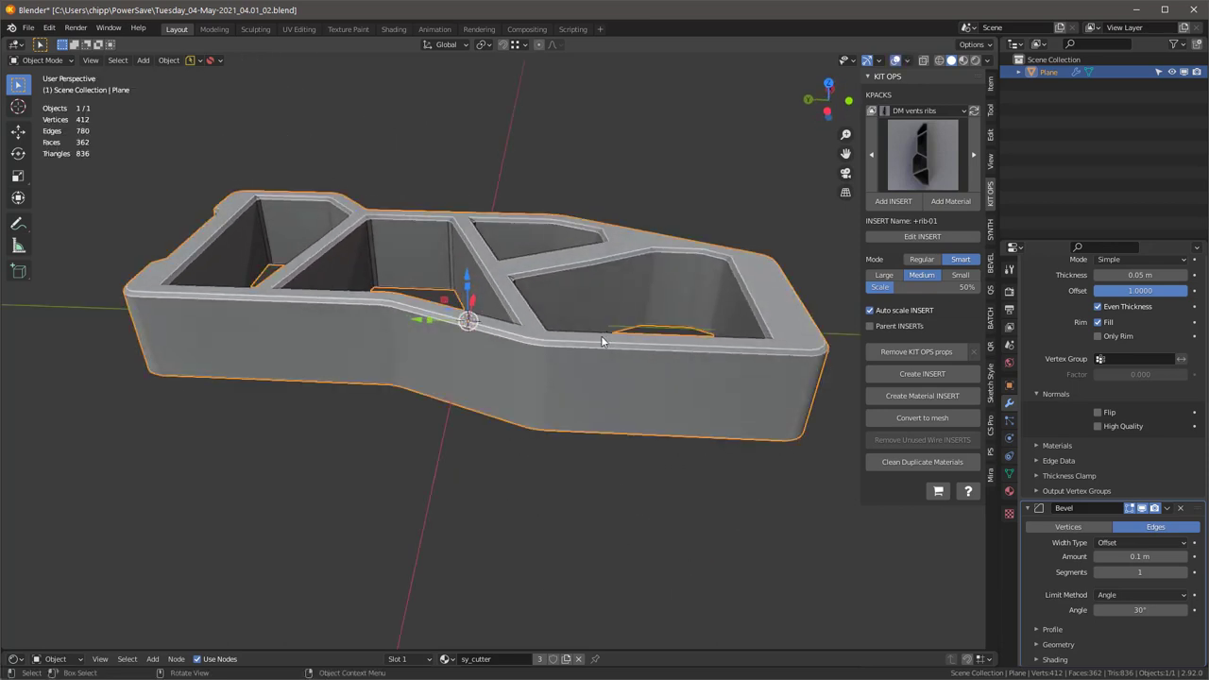
middle_click_drag(601, 336, 611, 298, "alt")
key("KP_5")
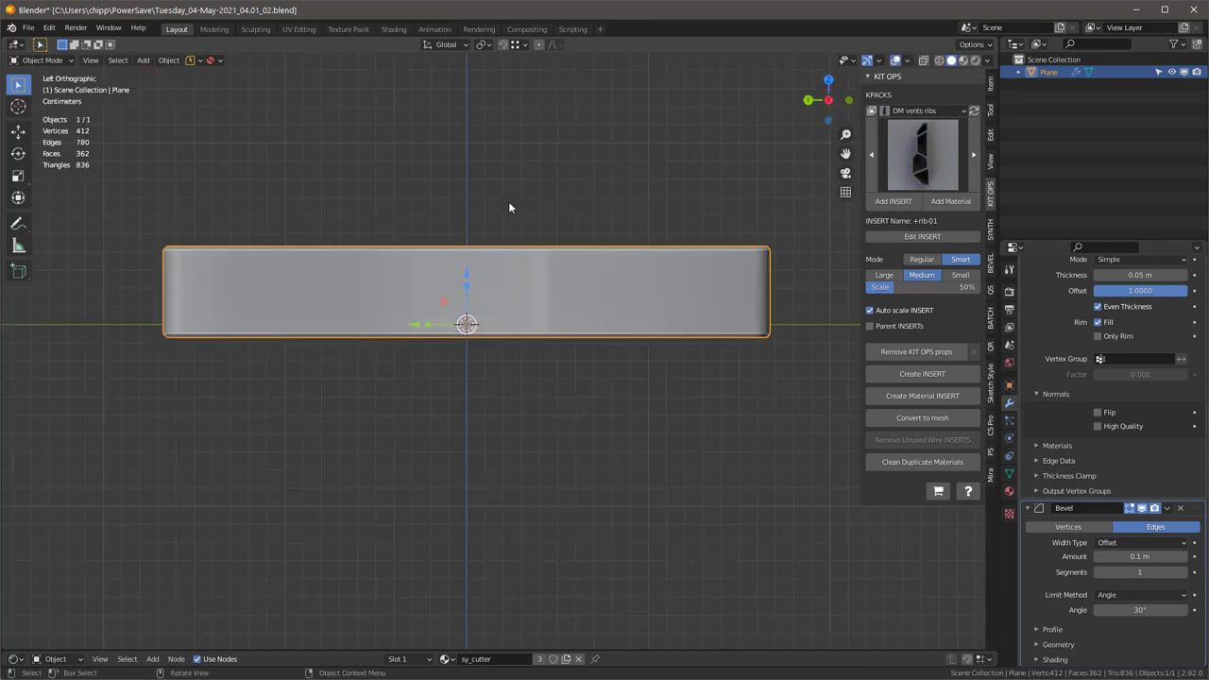
key("g")
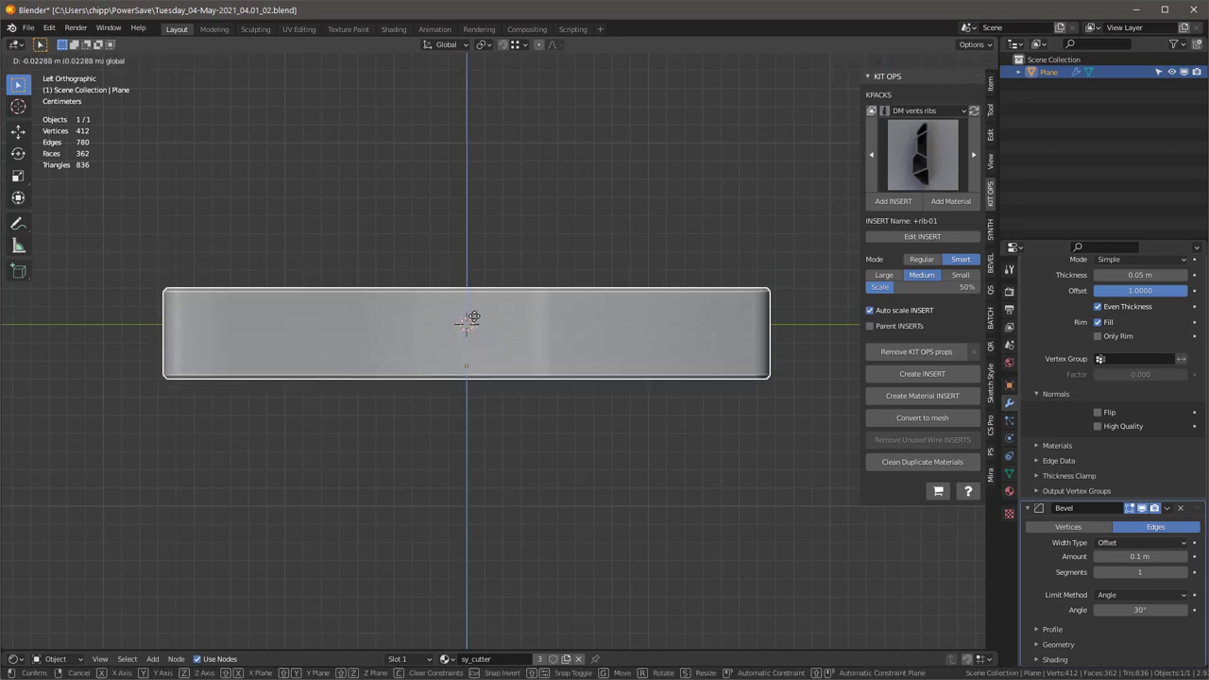
left_click(474, 336)
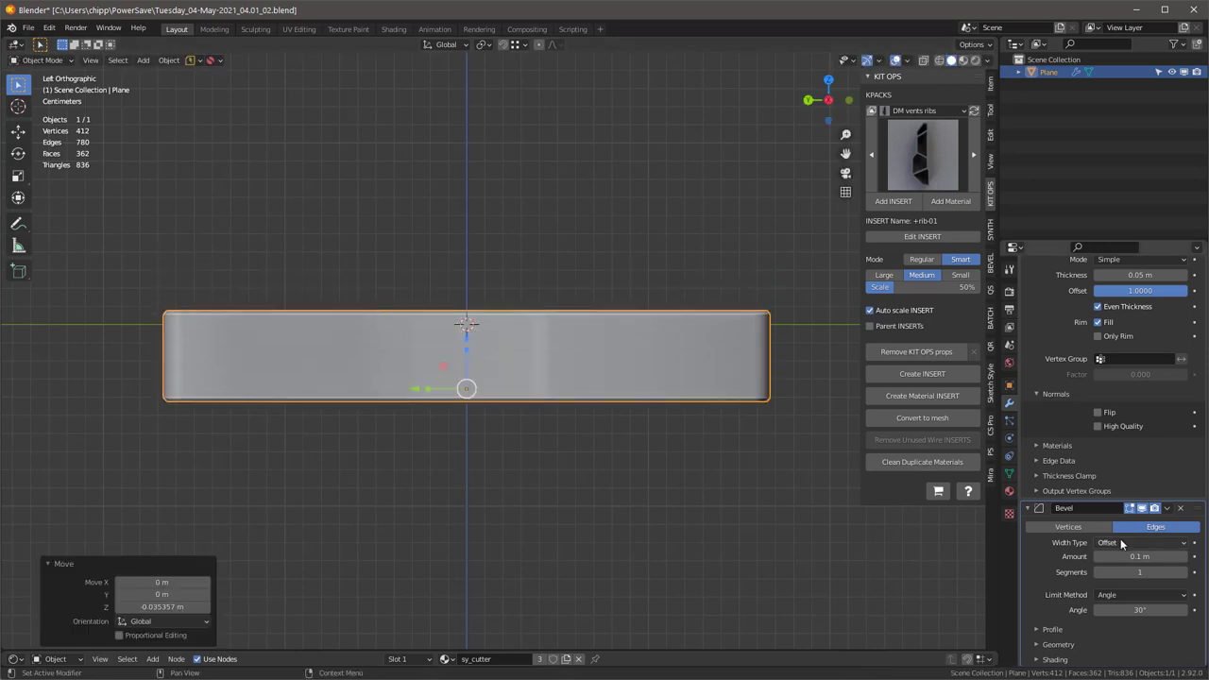
Turn off the frame's Bevel modifier in the viewport and in renders
scroll(1080, 534, "up", 2)
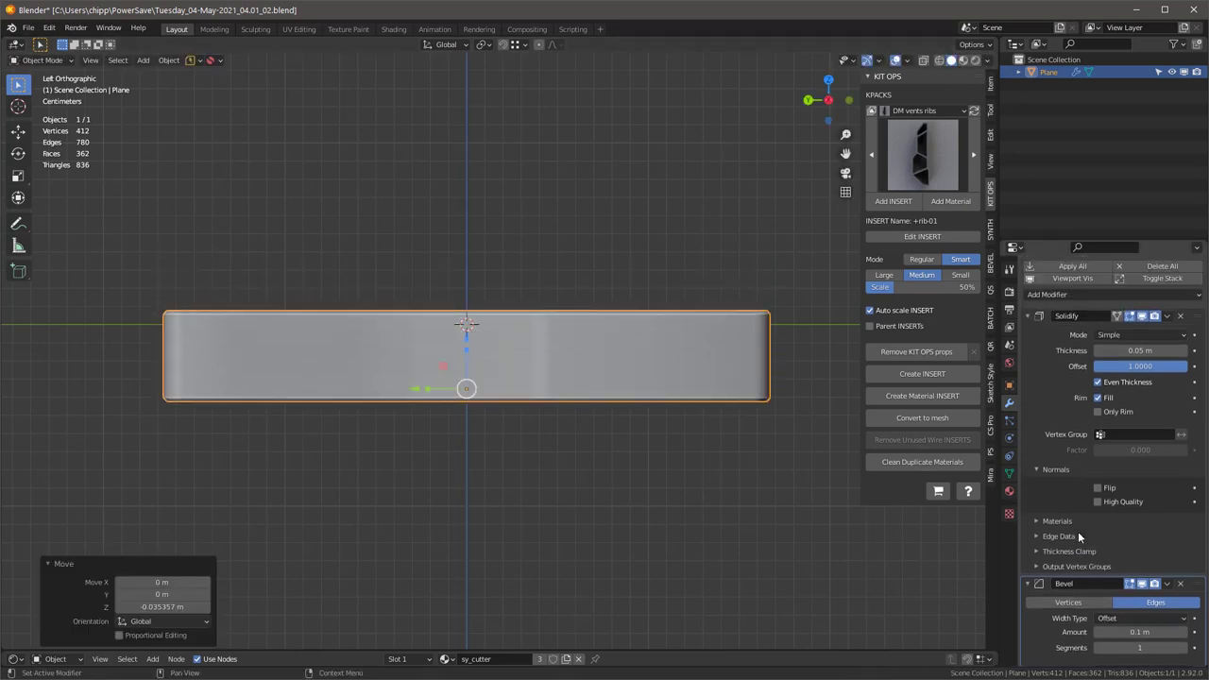
scroll(1080, 535, "down", 2)
left_click(1145, 508)
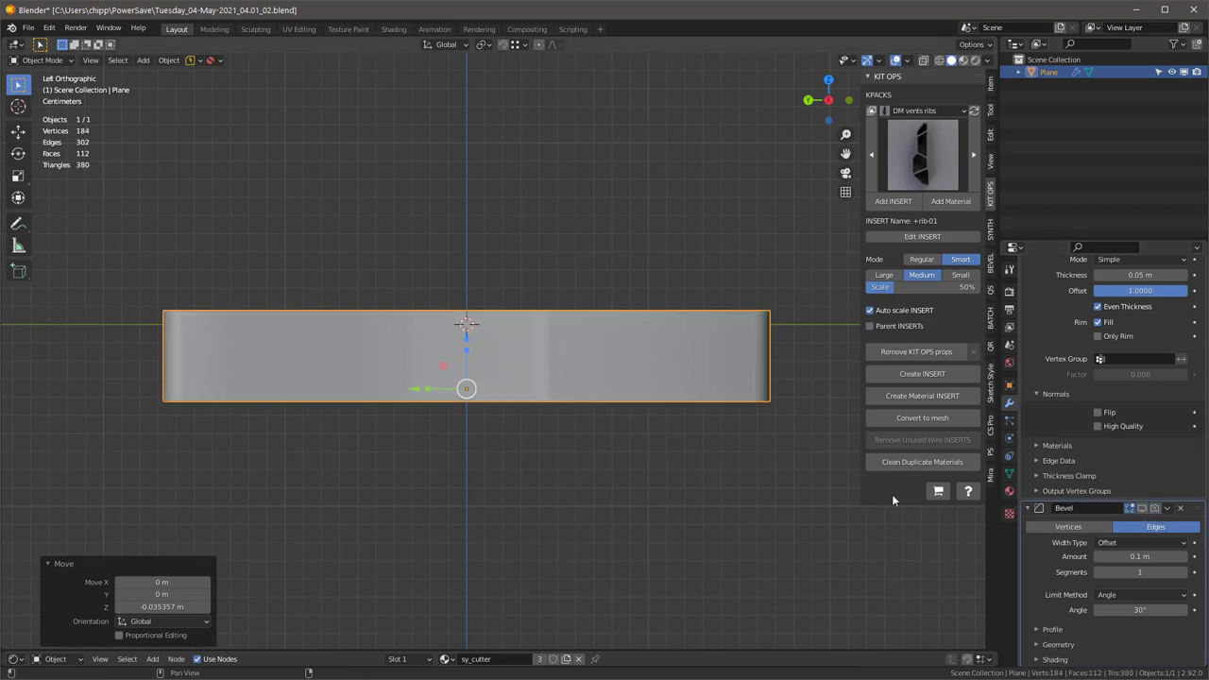
Apply all transforms to the frame so its origin sits at the world origin near the top of the mesh
middle_click_drag(470, 326, 548, 186)
key("ctrl+a")
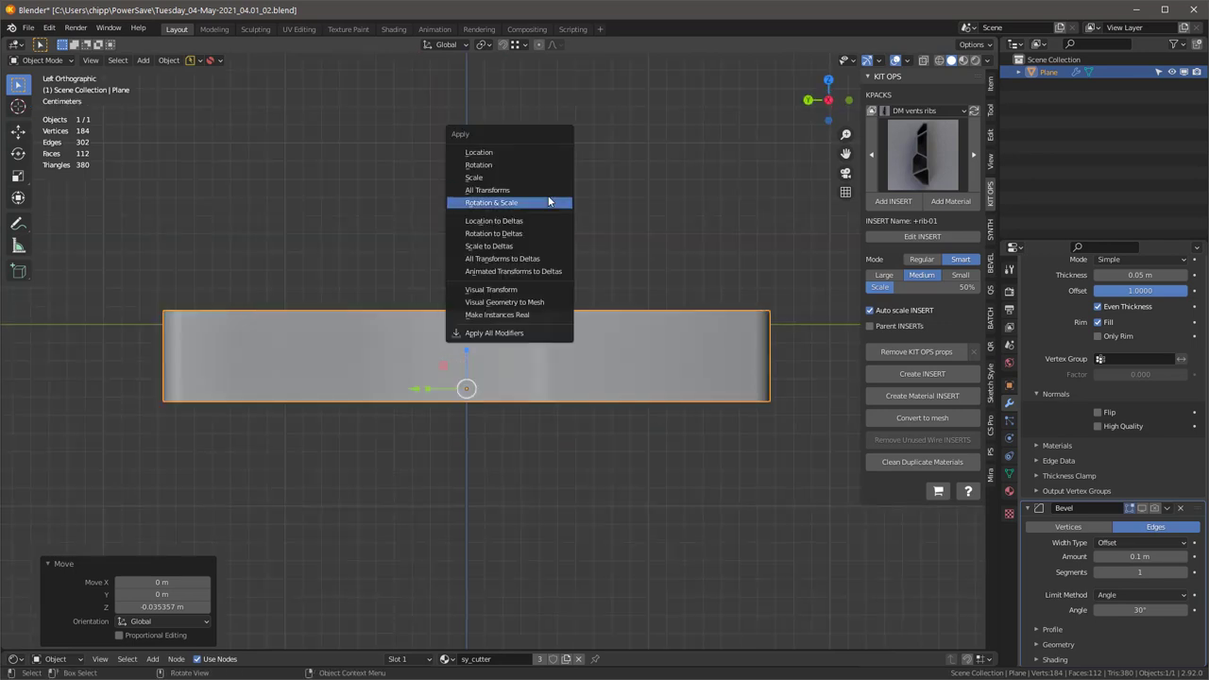
left_click(513, 189)
middle_click_drag(500, 238, 501, 301)
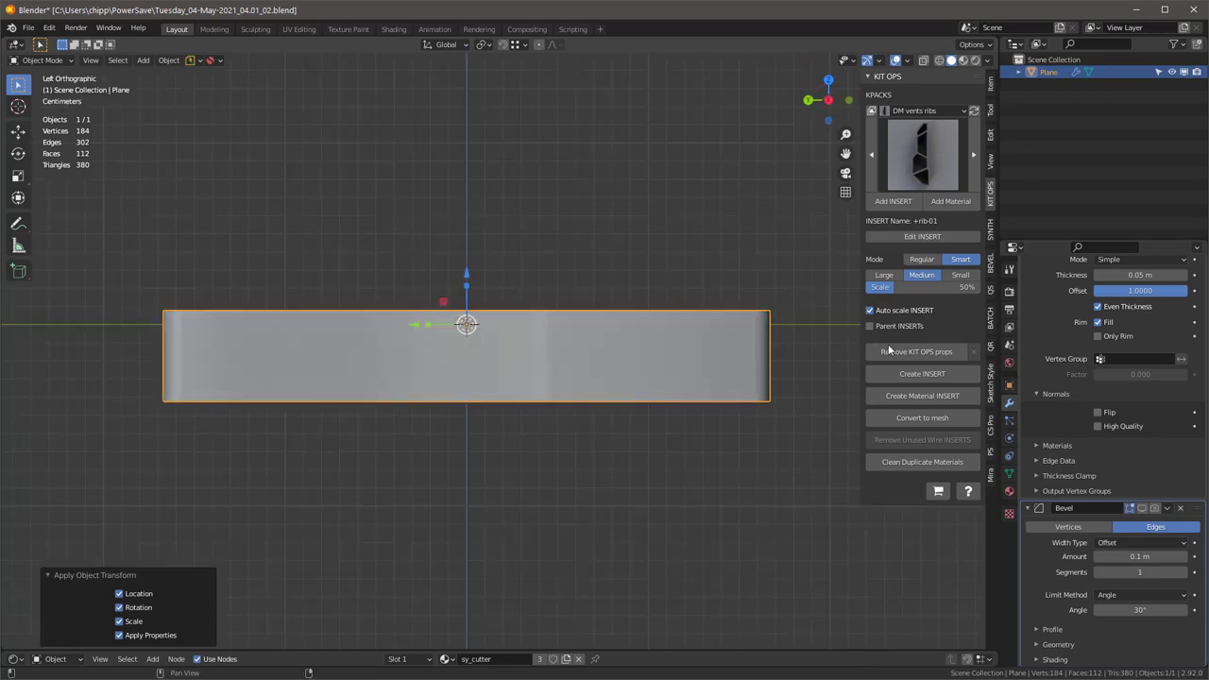
Create a KIT OPS INSERT from the unbevelled frame and save it as -rib-12.blend in the DM vents ribs folder
left_click(929, 375)
middle_click_drag(673, 231, 661, 274)
left_click(930, 234)
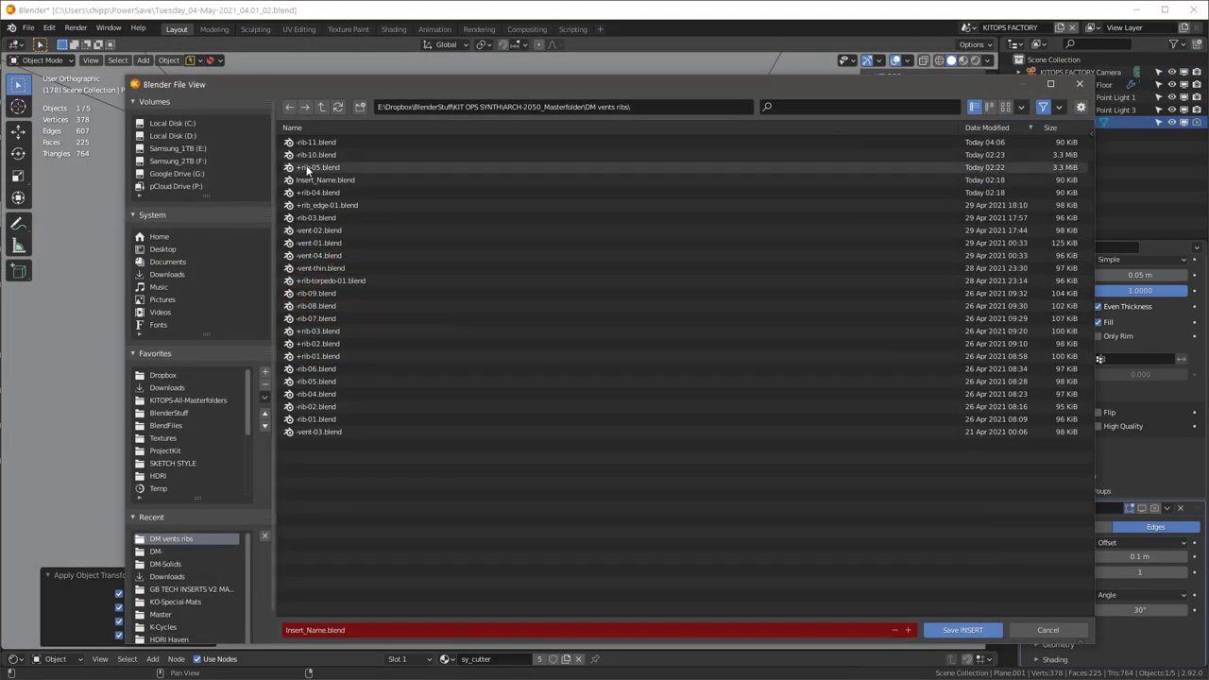
left_click(309, 143)
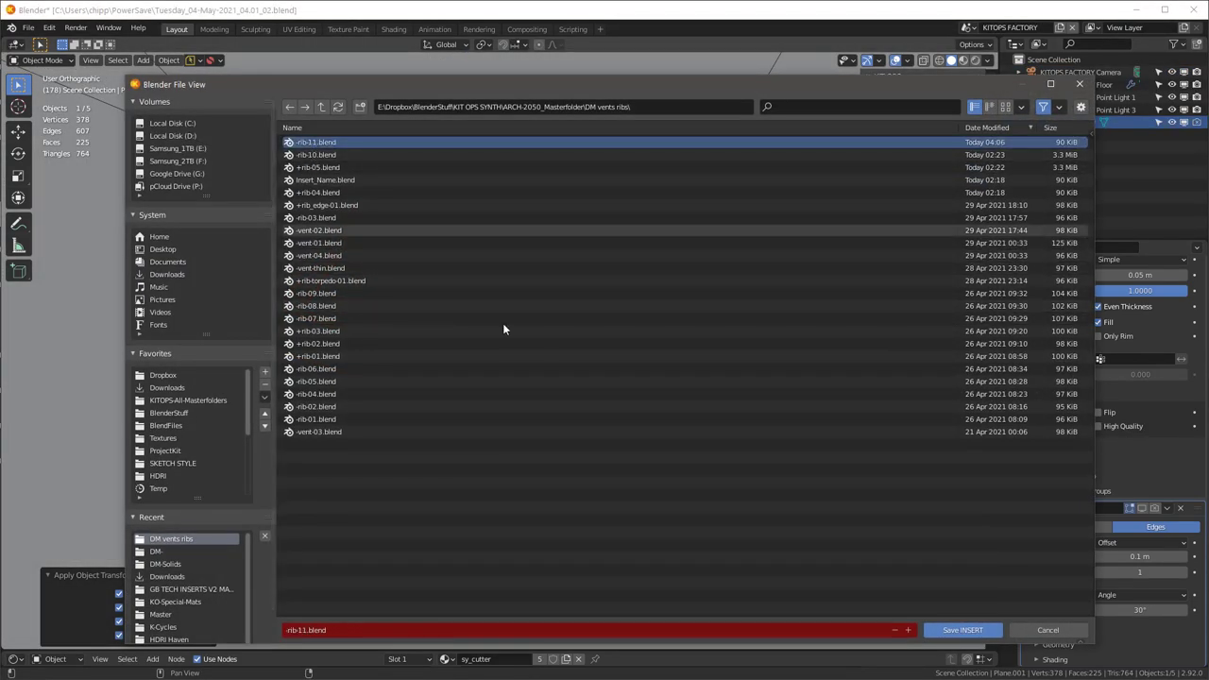
left_click(908, 630)
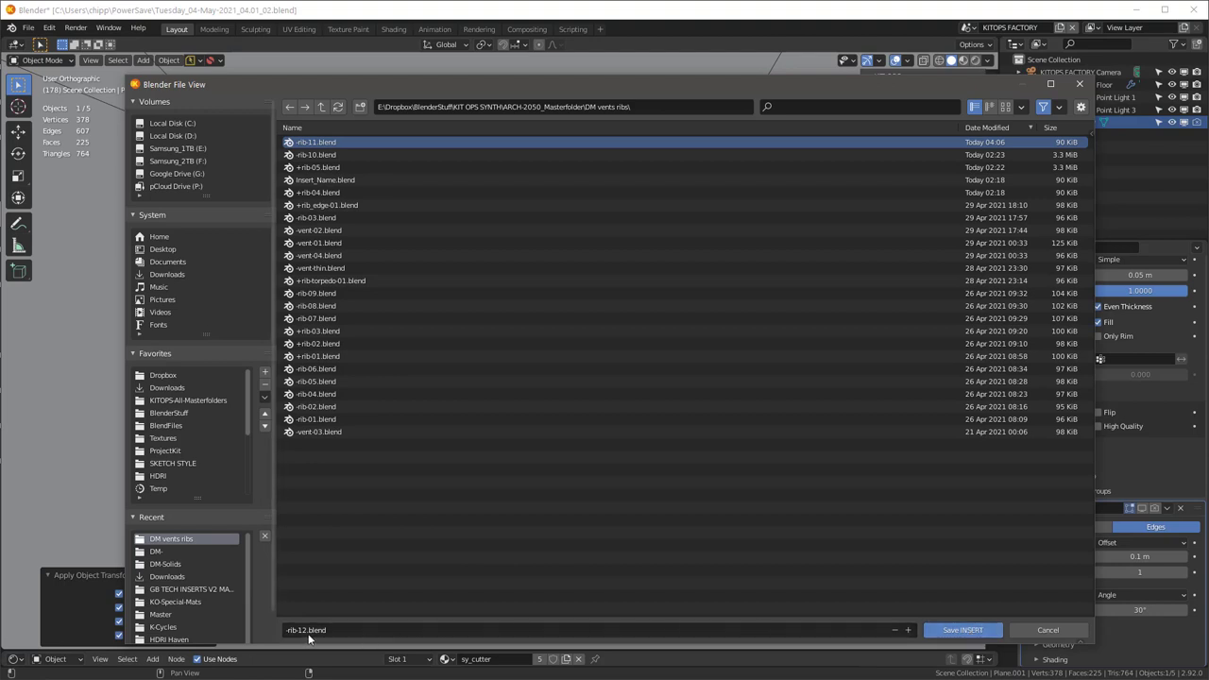
left_click(978, 631)
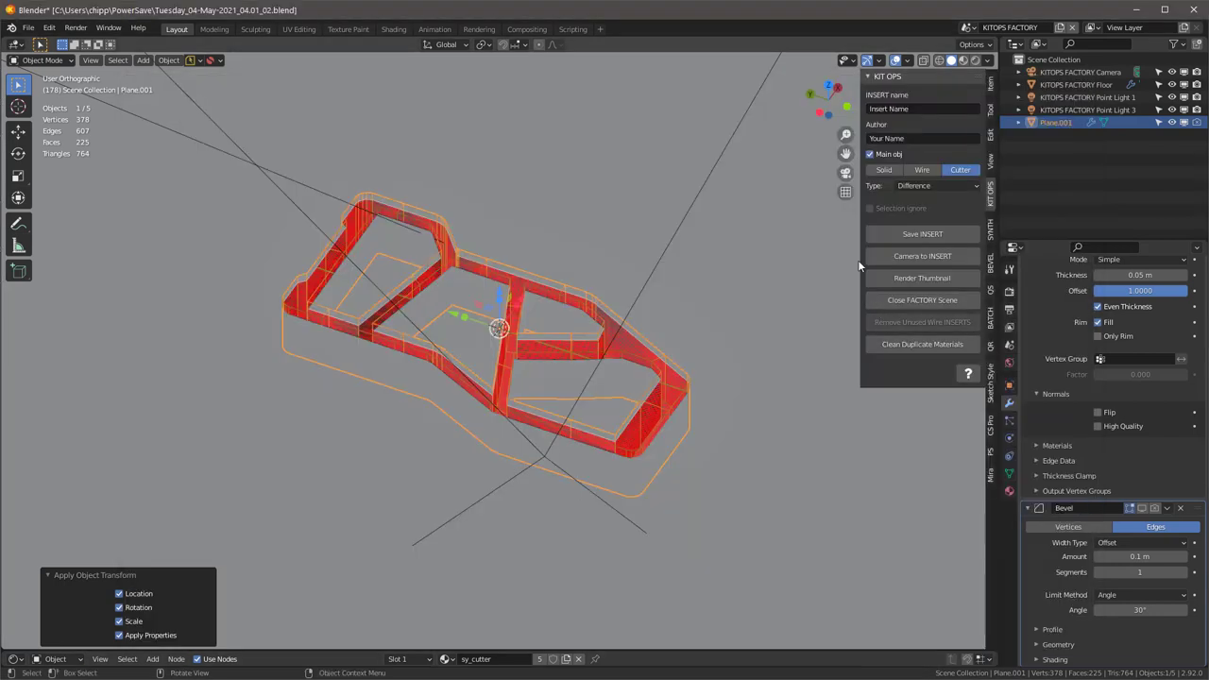
Render the INSERT's thumbnail with the camera aligned to it, and close the FACTORY scene
left_click(911, 262)
middle_click_drag(778, 255, 444, 333)
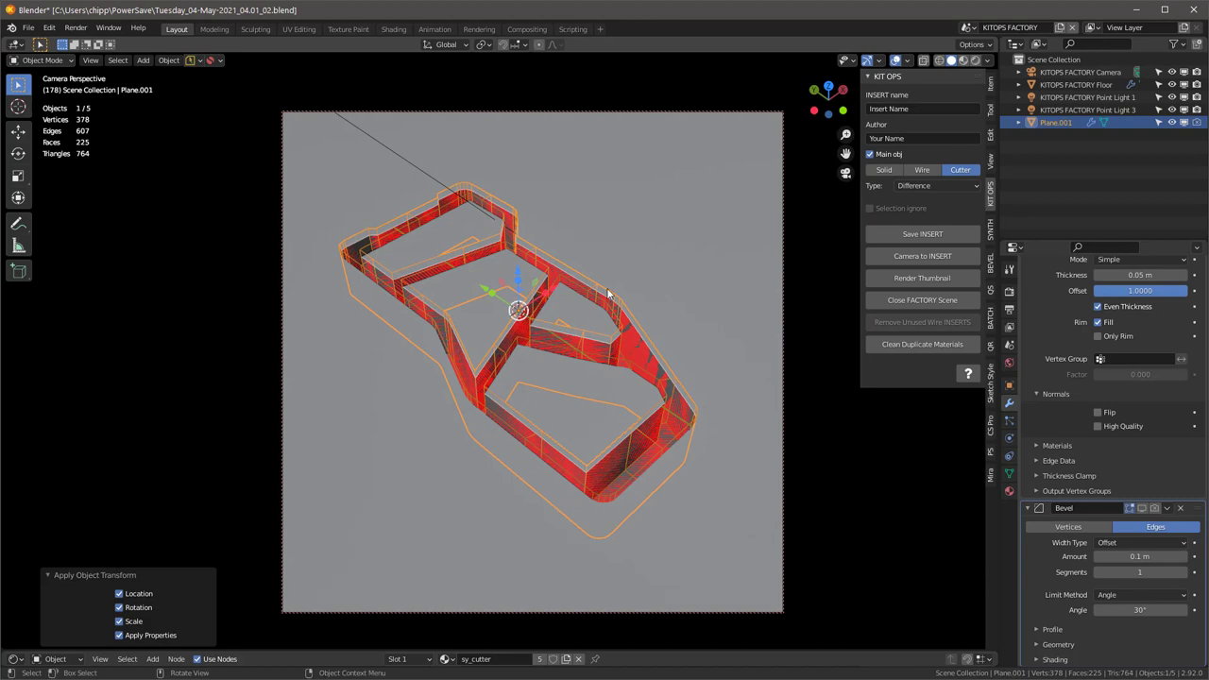
left_click(921, 278)
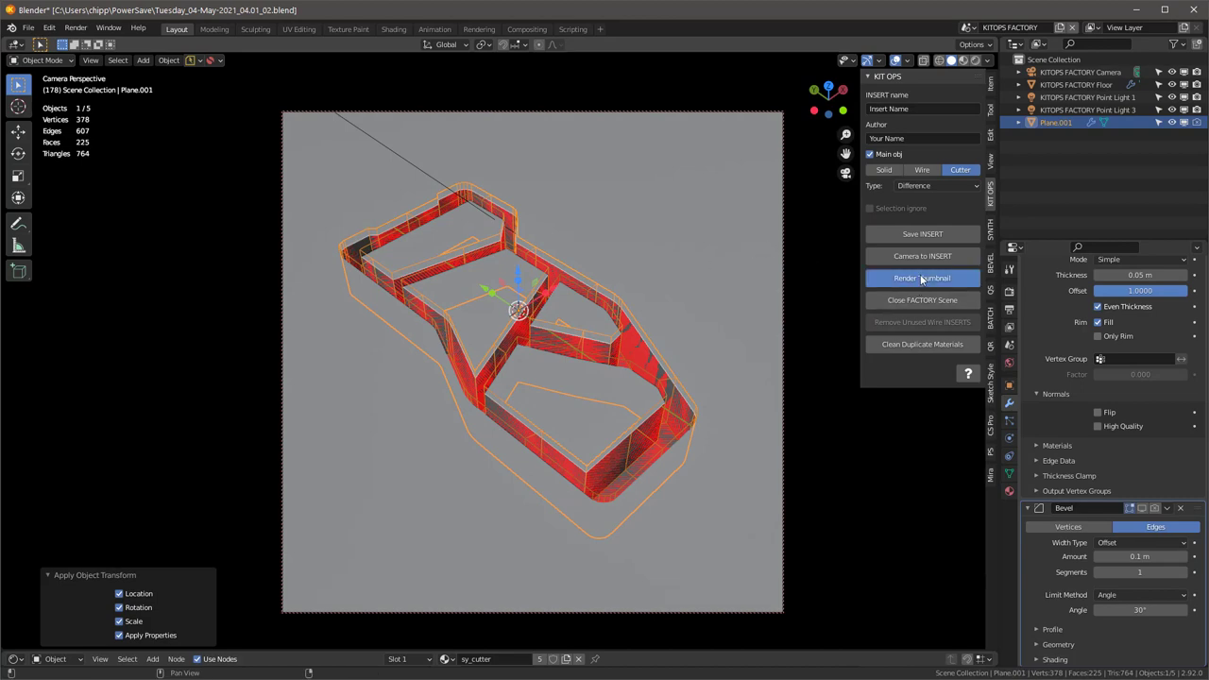
left_click(922, 300)
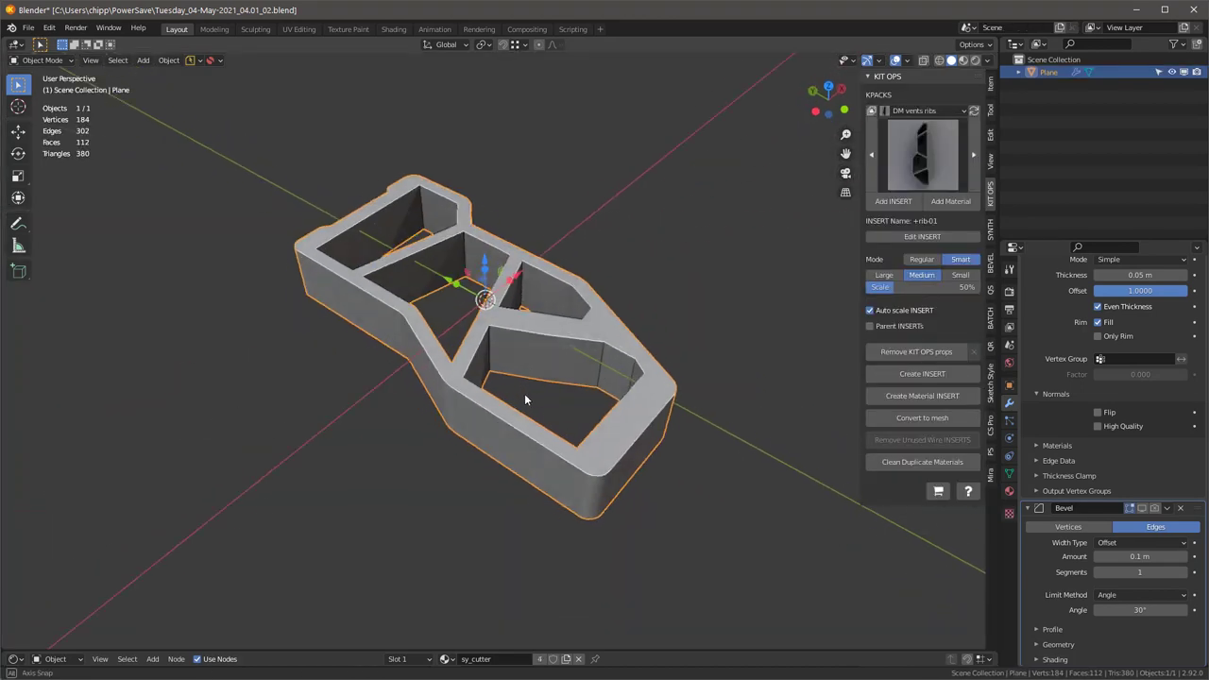